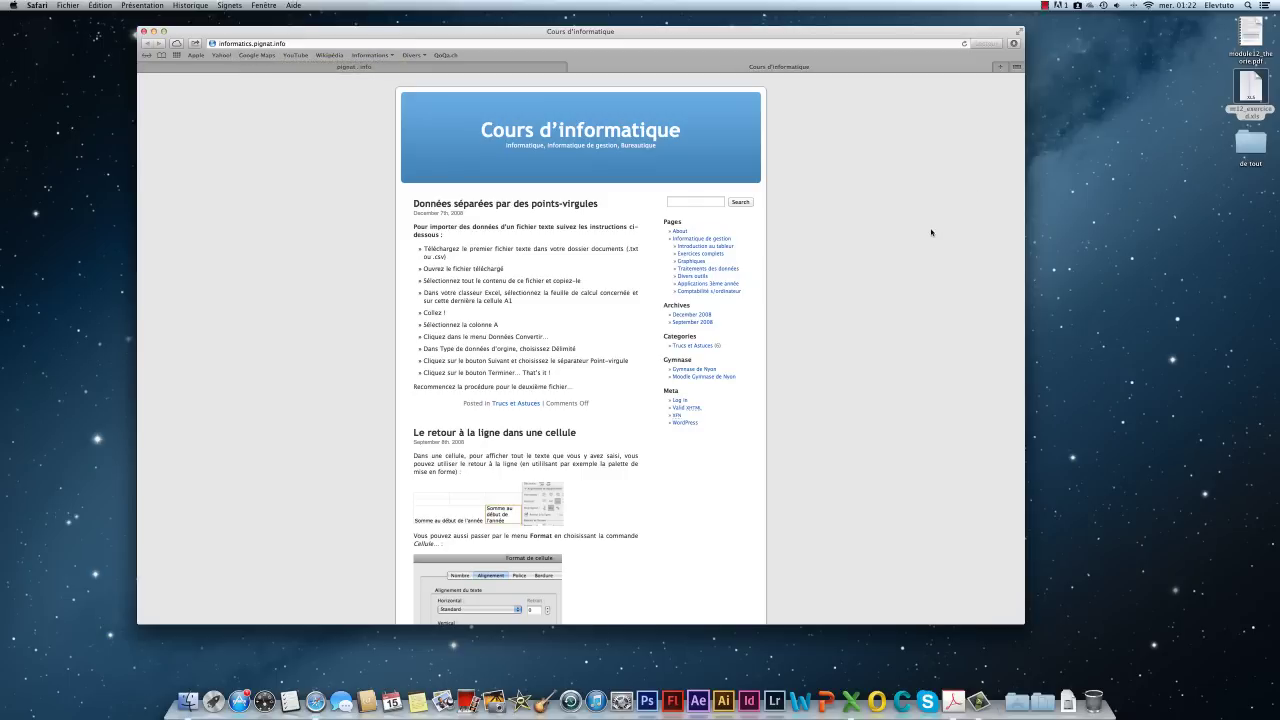
- Open the Module 12 : Manipulation de listes course page and the desktop file m12_exercice_d.xls in Excel, enlarging its window to fill the screen
click(724, 270)
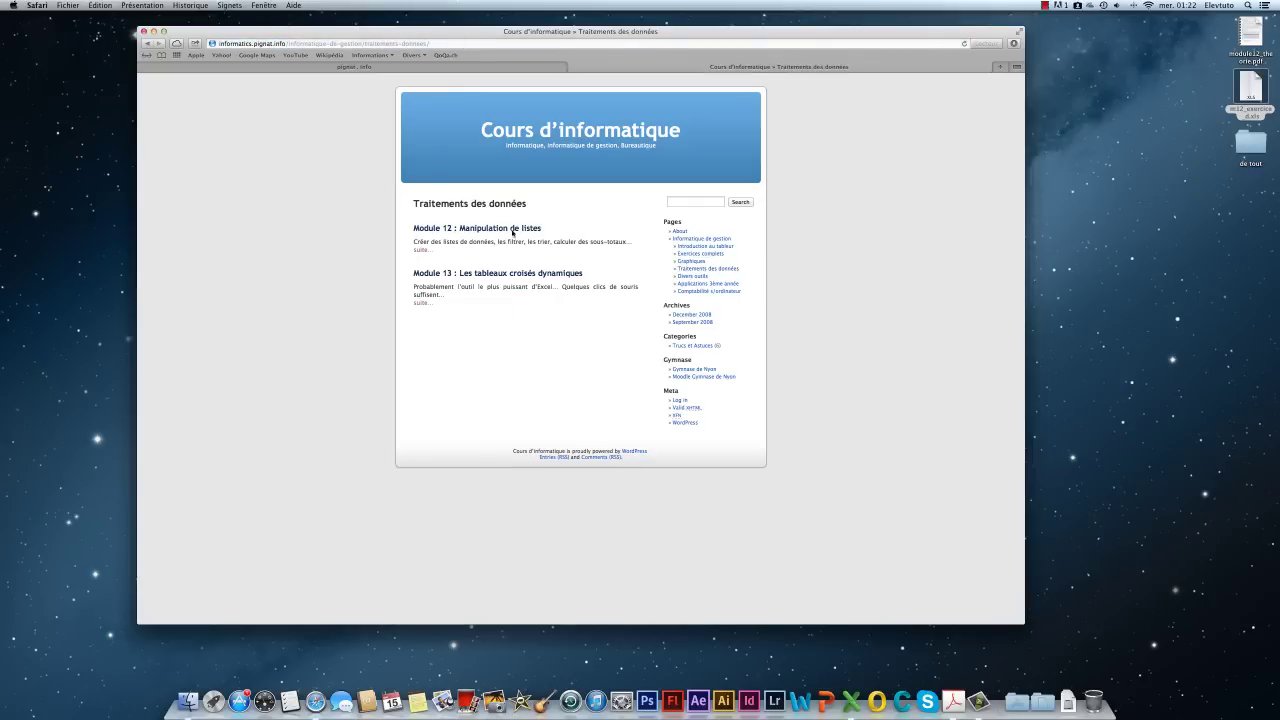
click(420, 250)
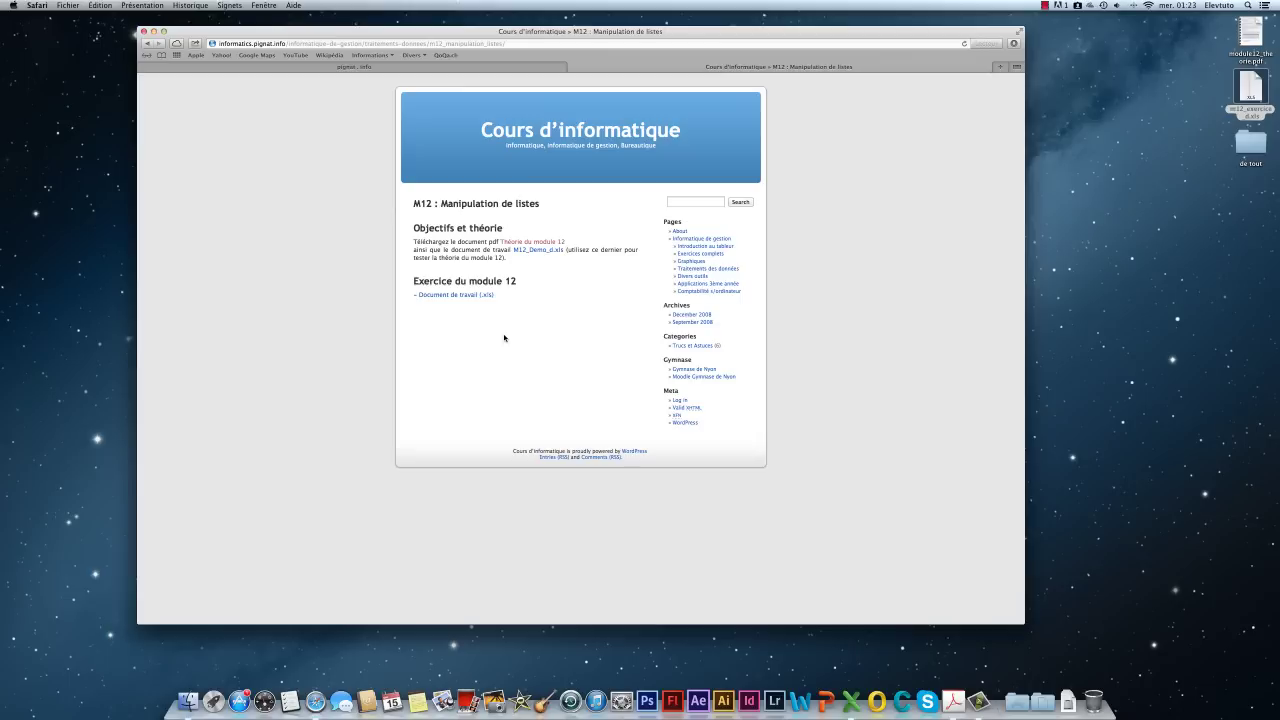
double_click(1265, 93)
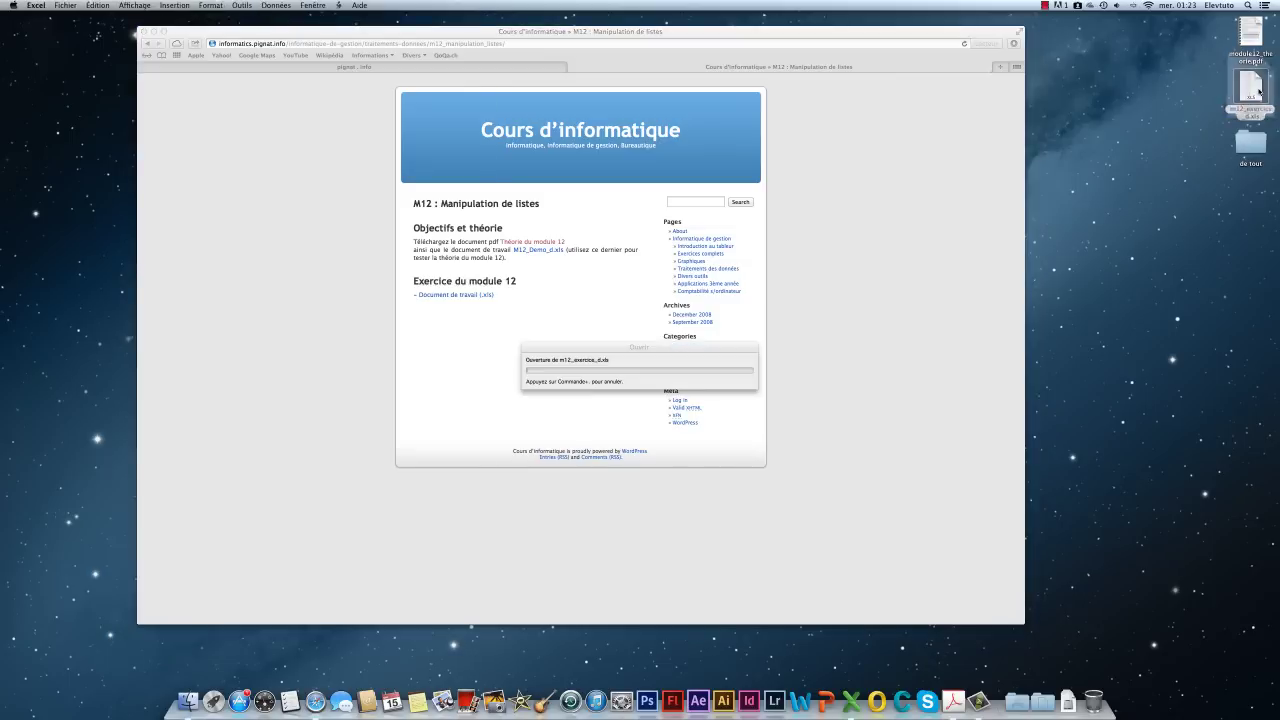
drag(478, 463, 1276, 692)
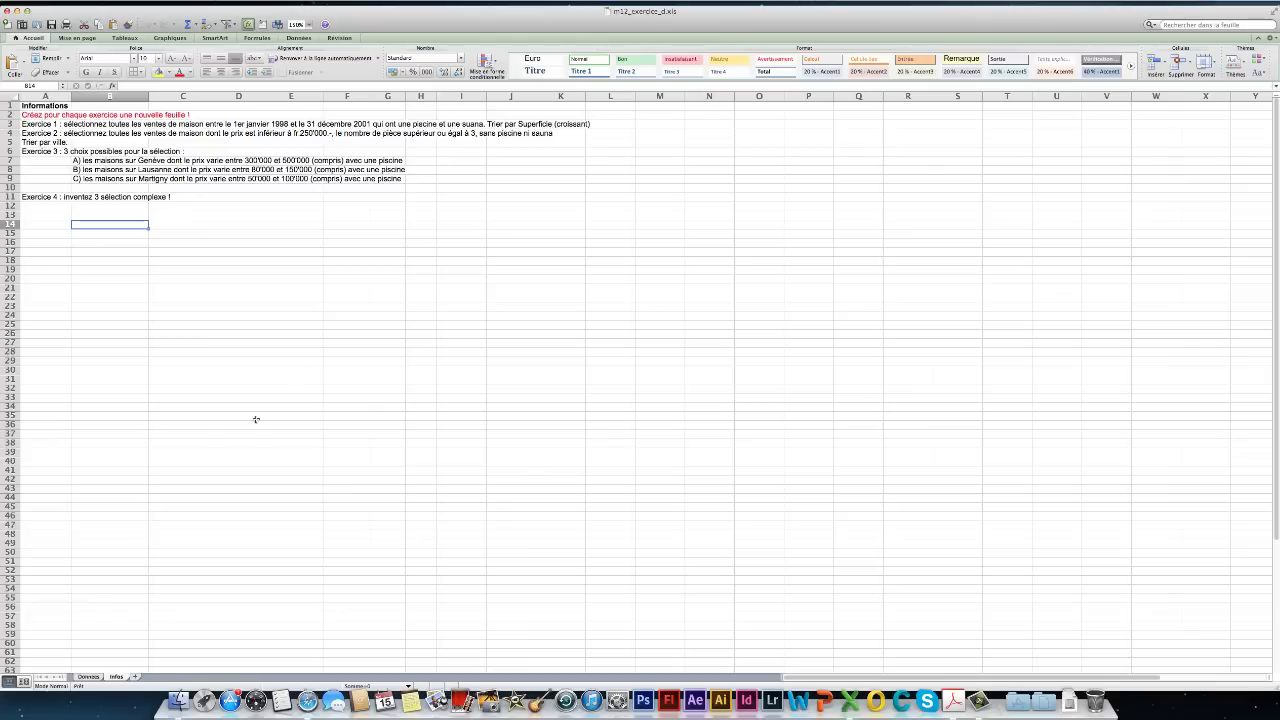
- Examine the house sales list on the Donnees sheet from its first to its last record
click(88, 677)
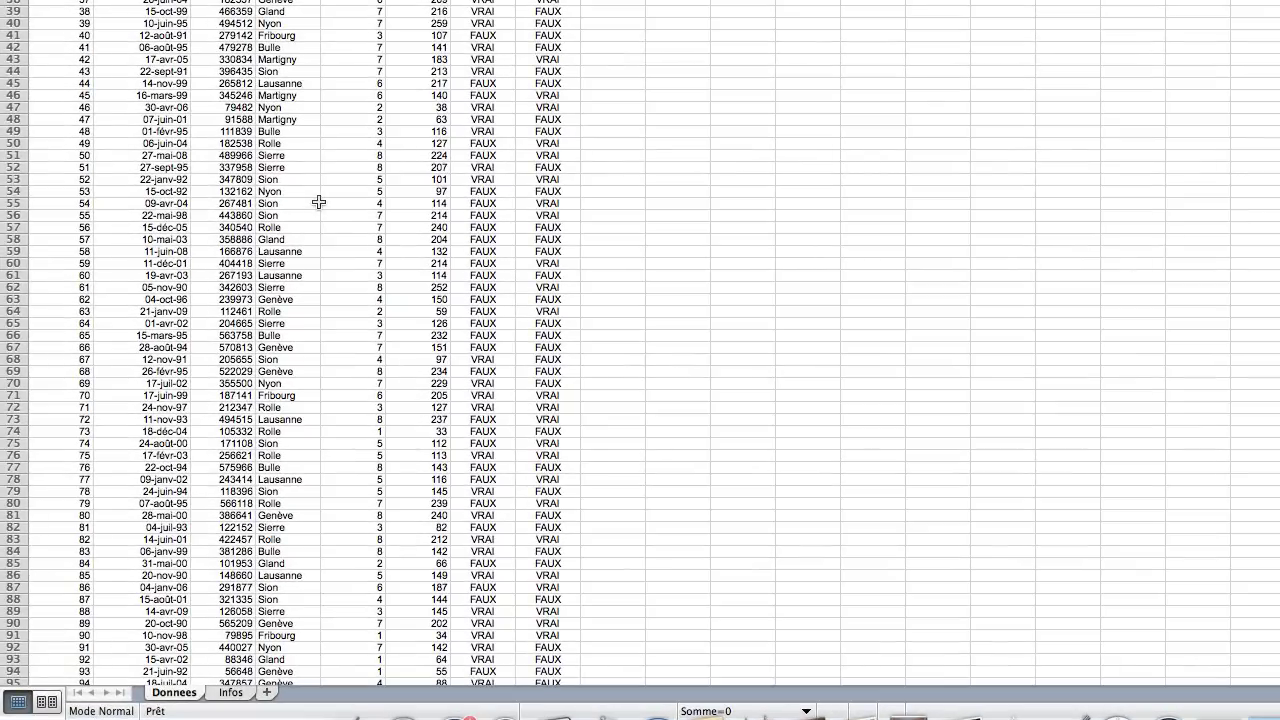
scroll(201, 203, down, 1)
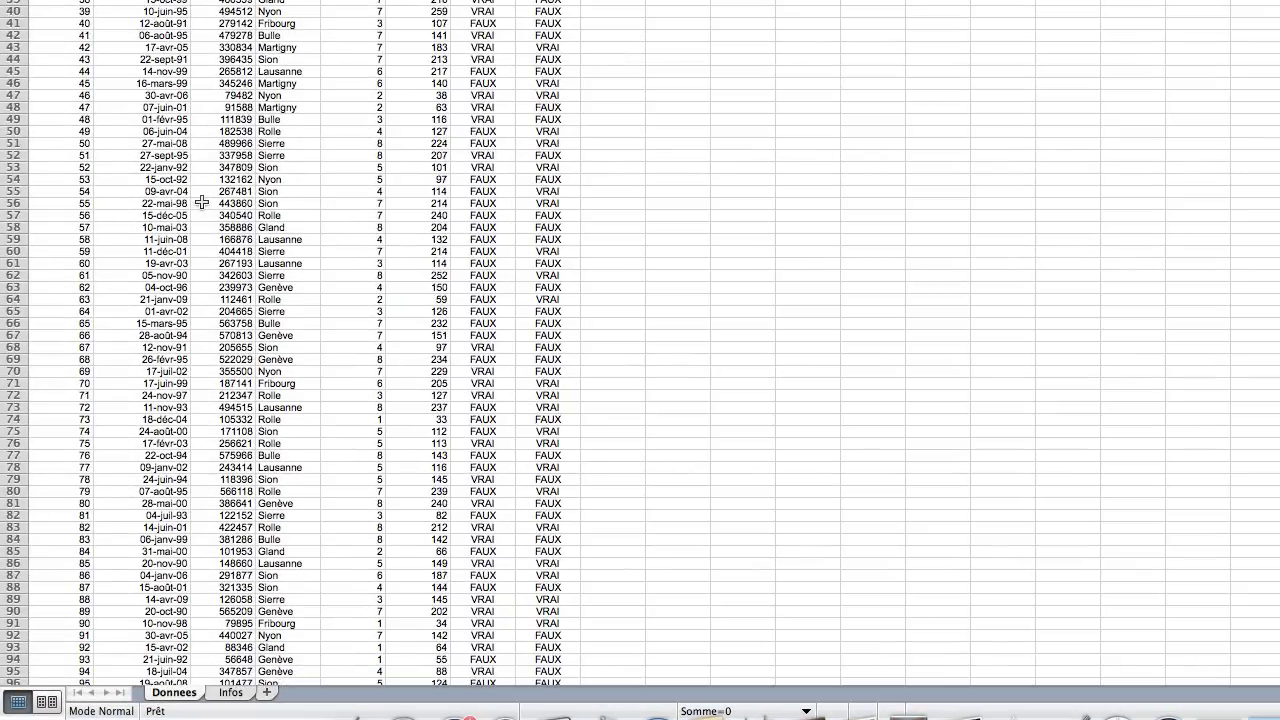
scroll(201, 203, down, 20)
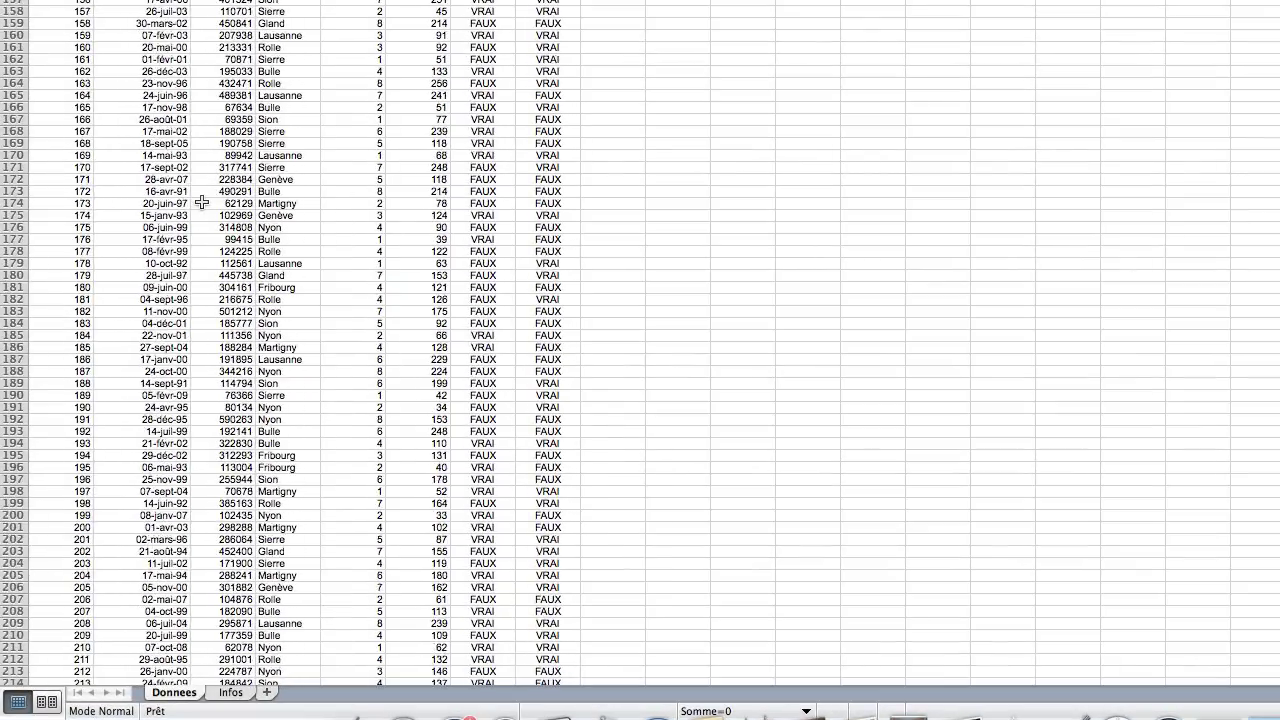
scroll(201, 203, down, 20)
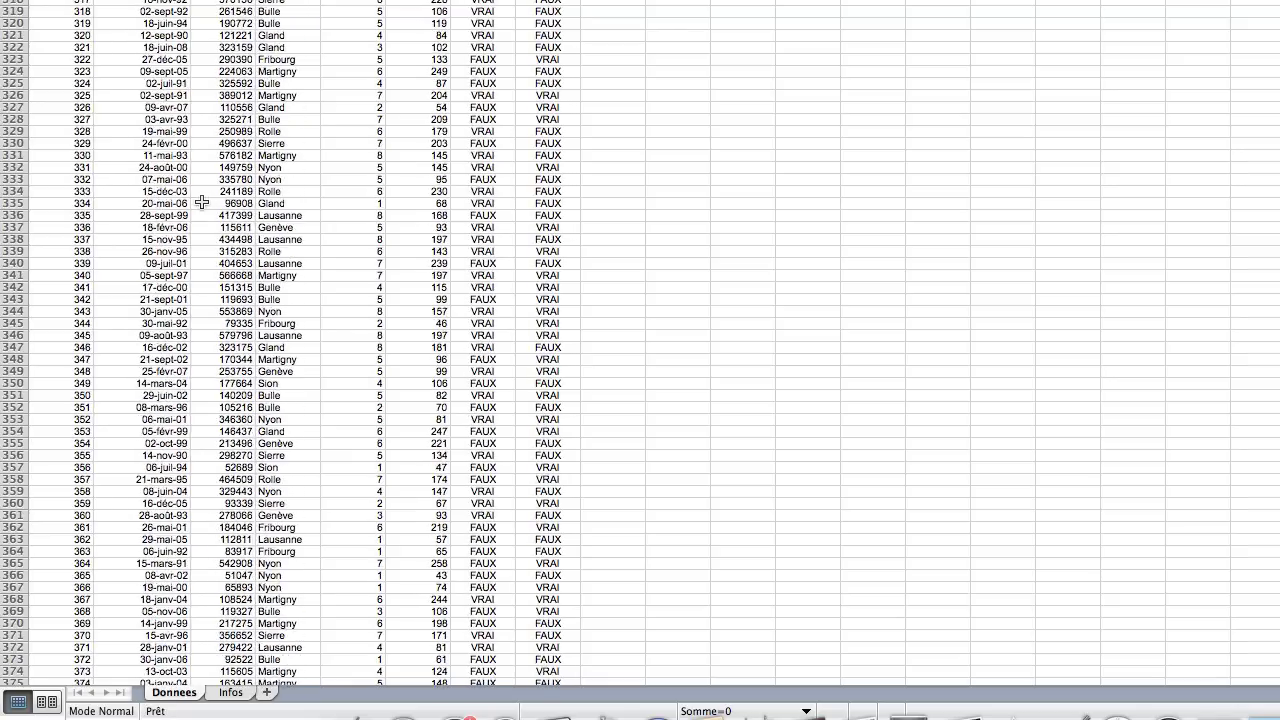
scroll(201, 203, down, 20)
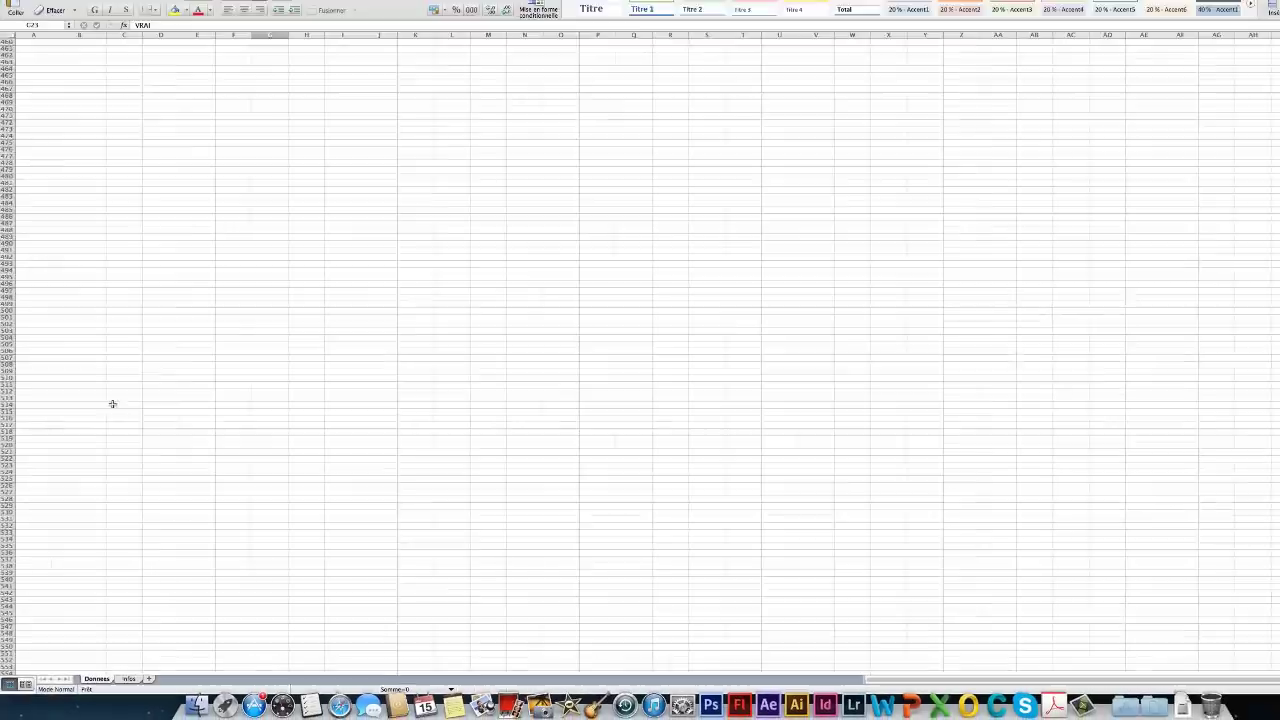
scroll(1255, 281, up, 20)
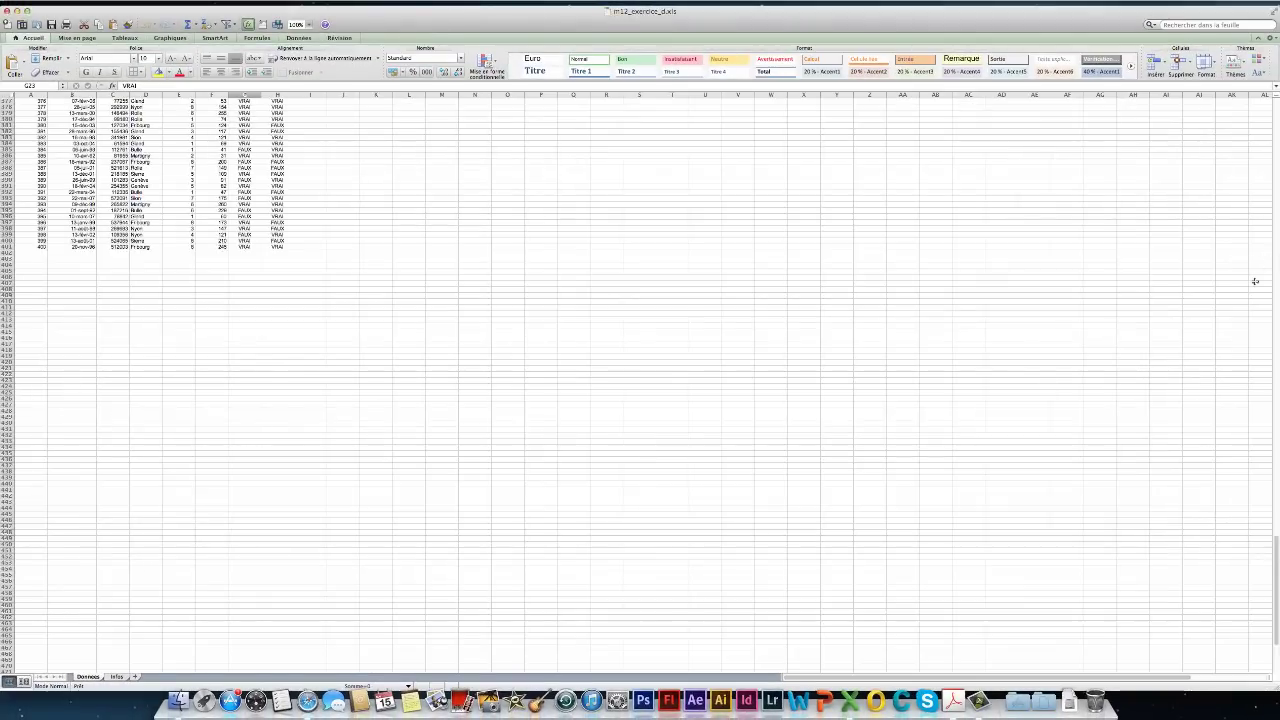
scroll(1255, 281, up, 20)
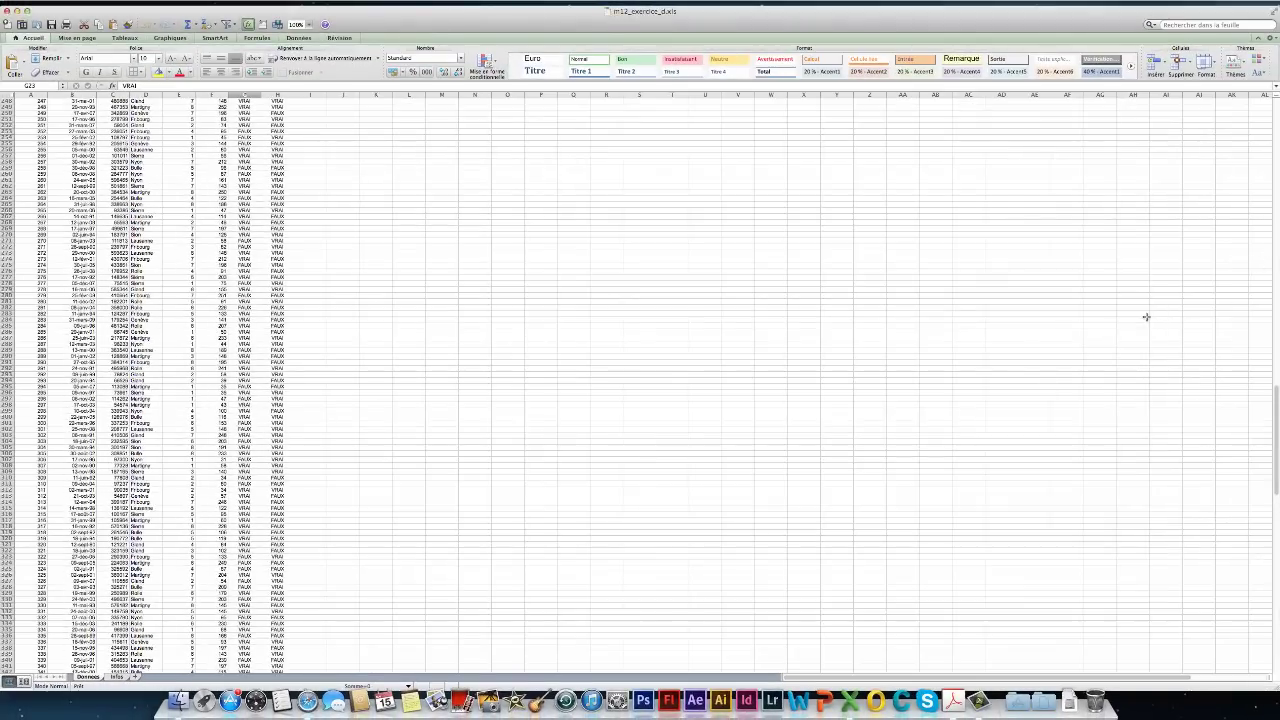
scroll(1146, 317, up, 20)
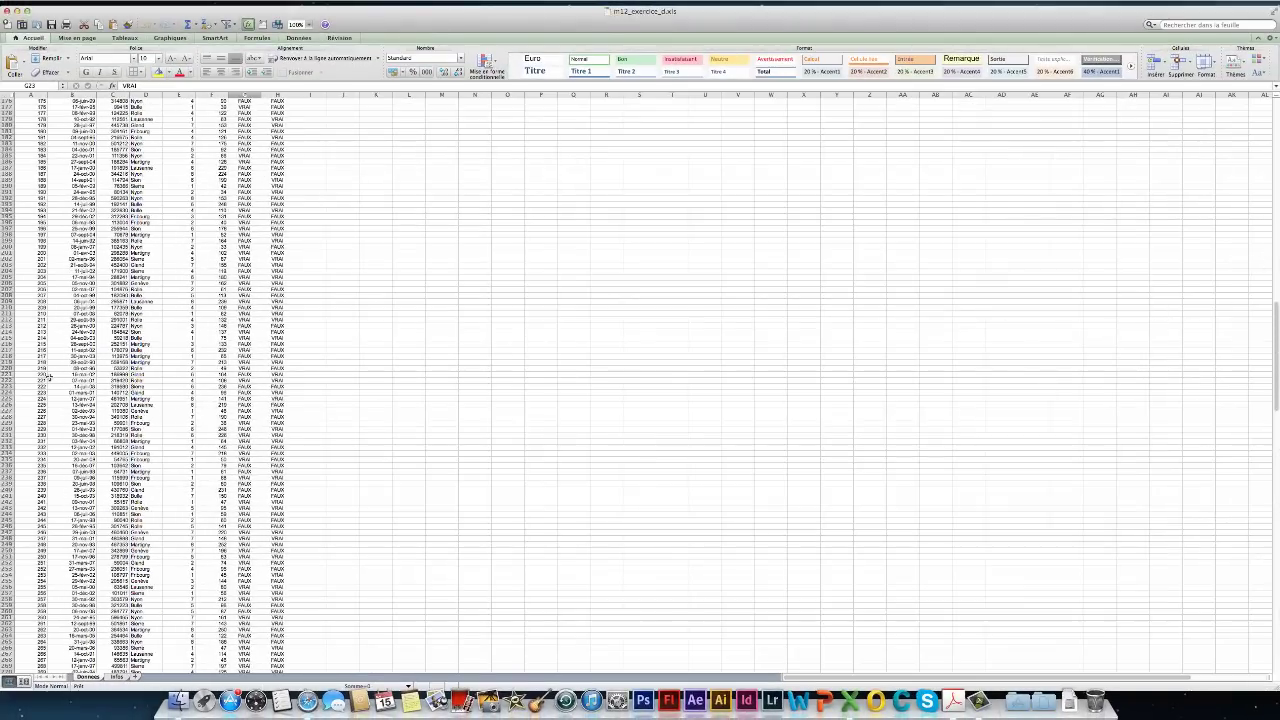
scroll(517, 343, up, 20)
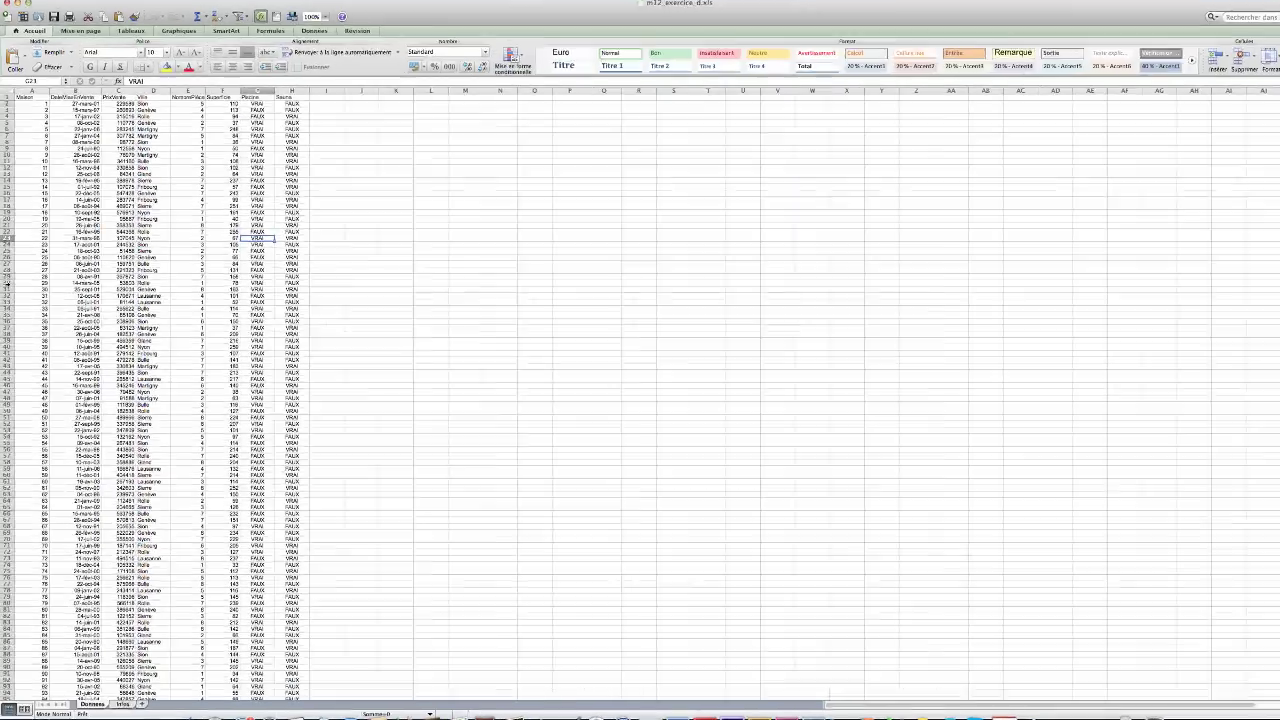
- Insert an empty row at row 30 of the list and select the range A1:H29 above it
click(9, 279)
right_click(9, 279)
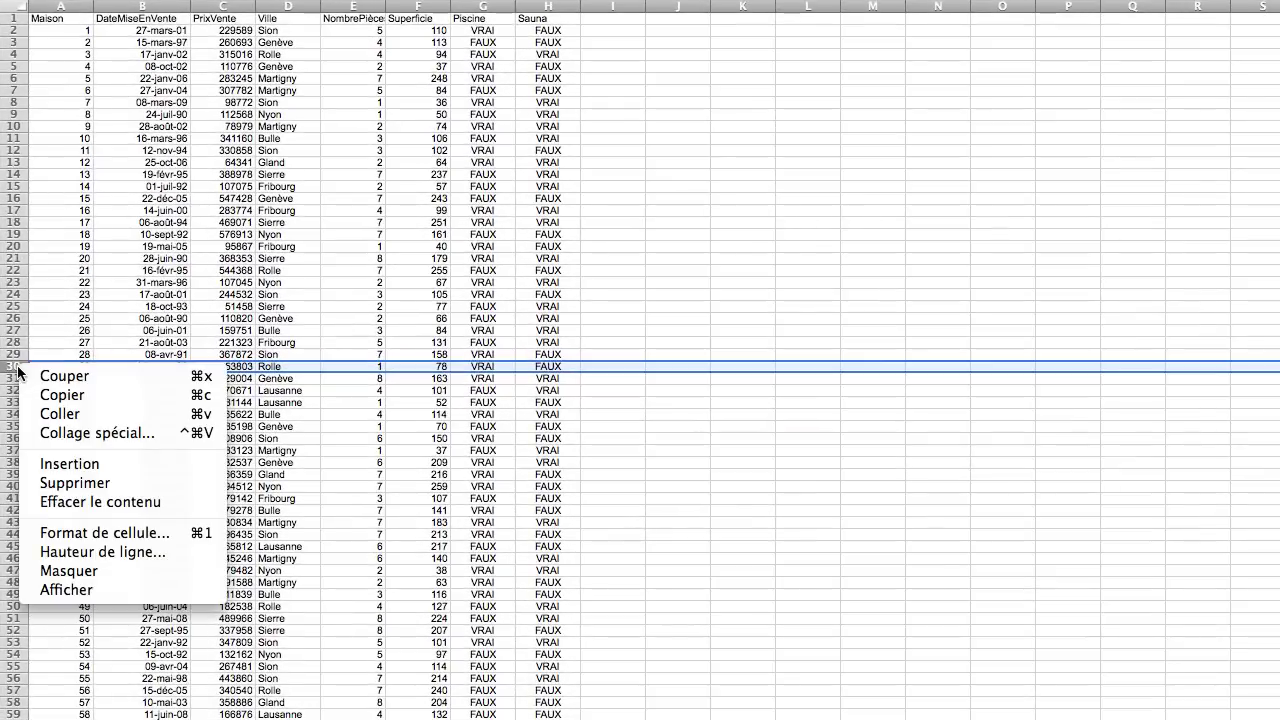
click(163, 466)
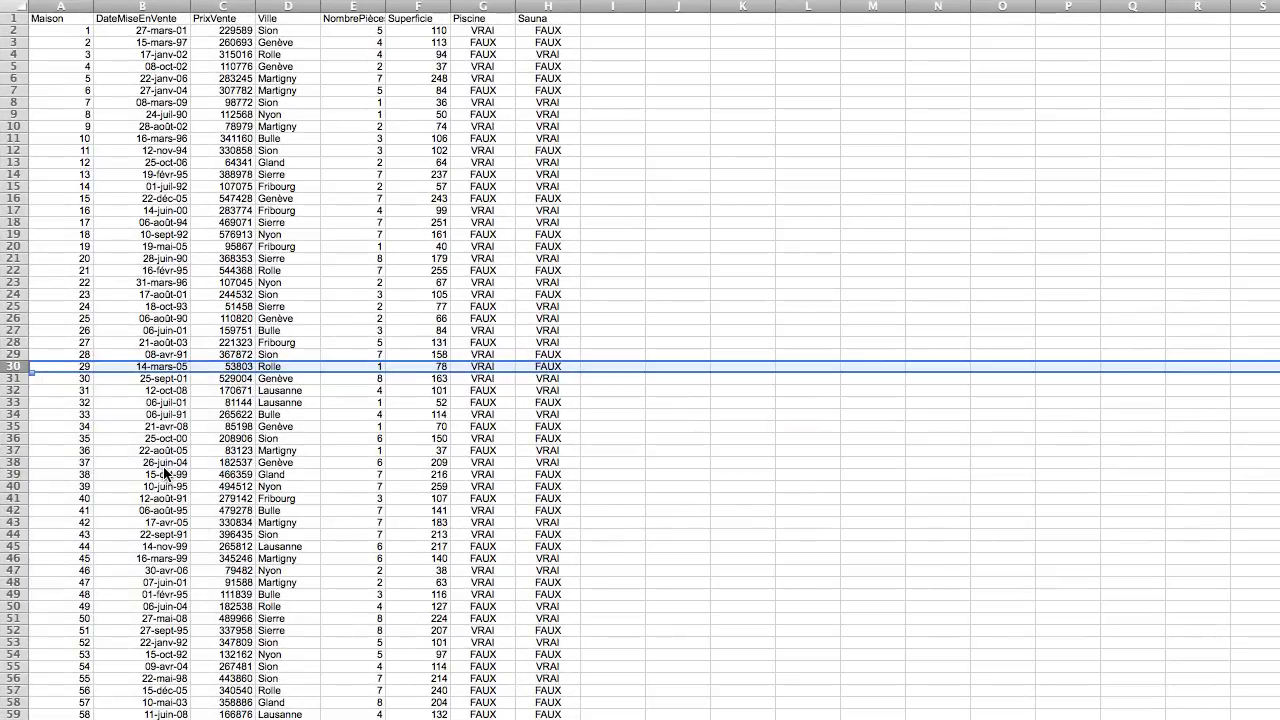
click(683, 439)
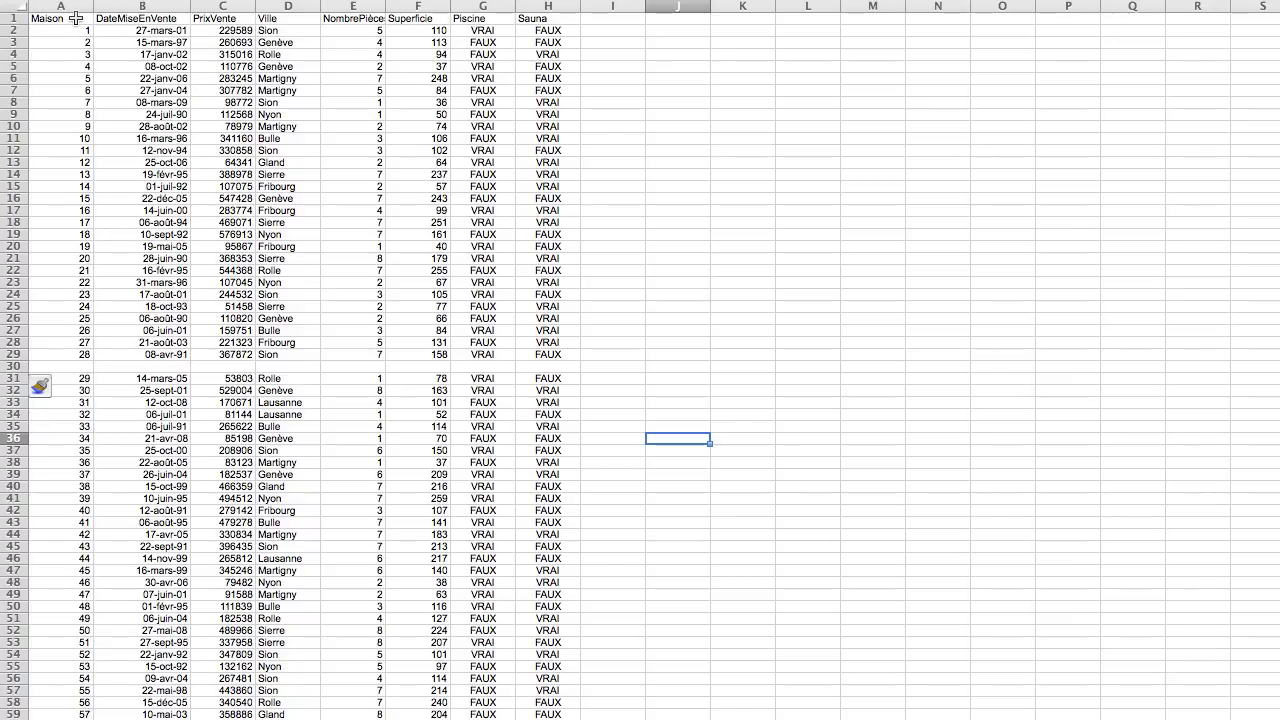
drag(75, 18, 546, 347)
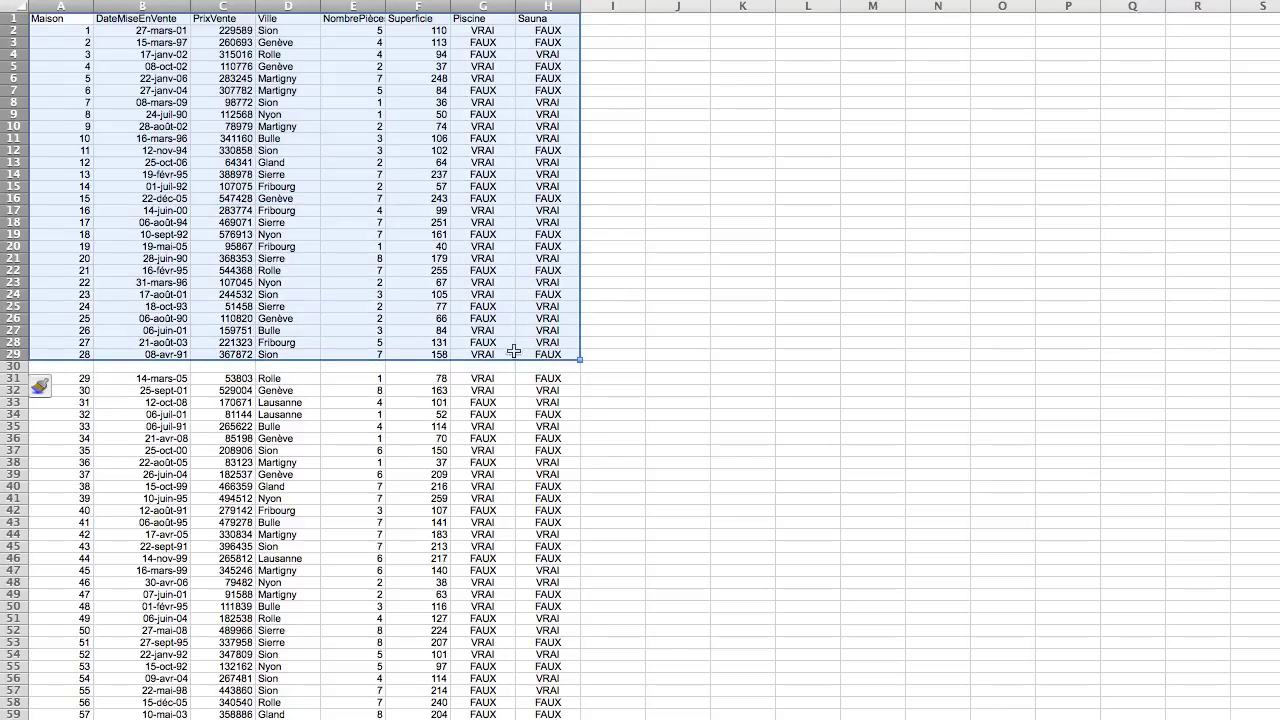
click(760, 486)
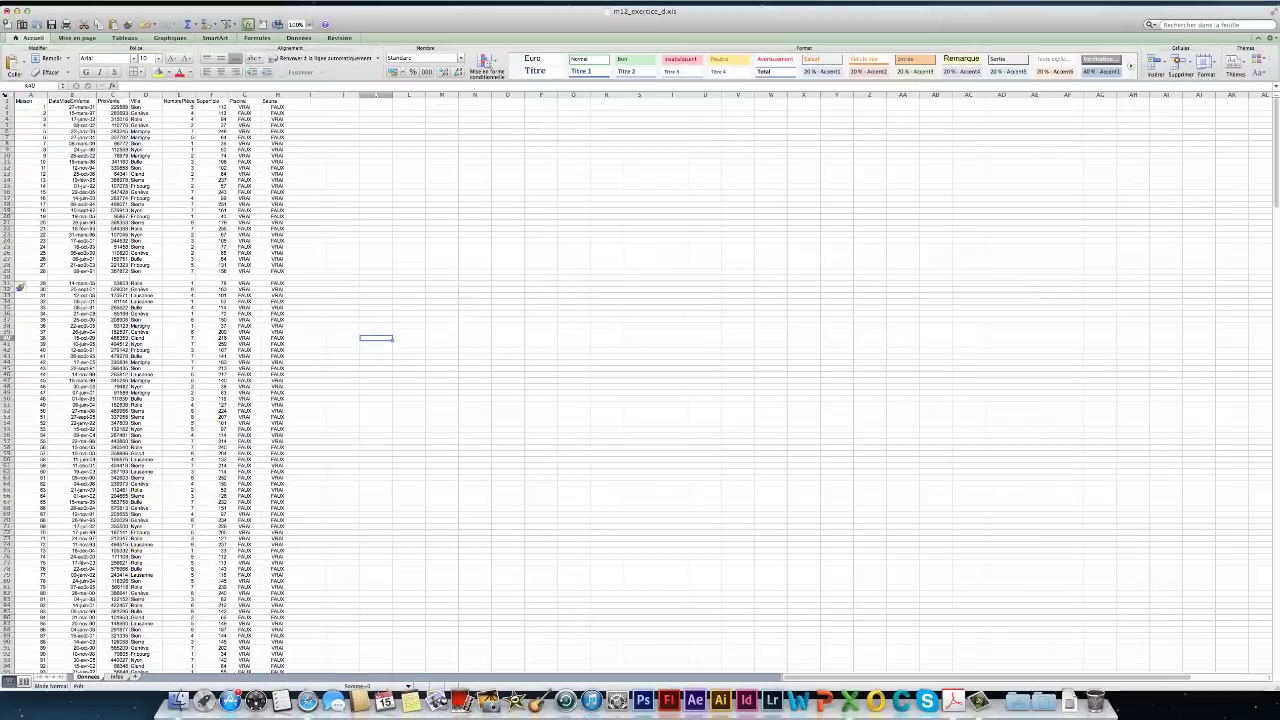
- Select the whole Donnees sheet and sort the list by Maison in descending order
key(super+a)
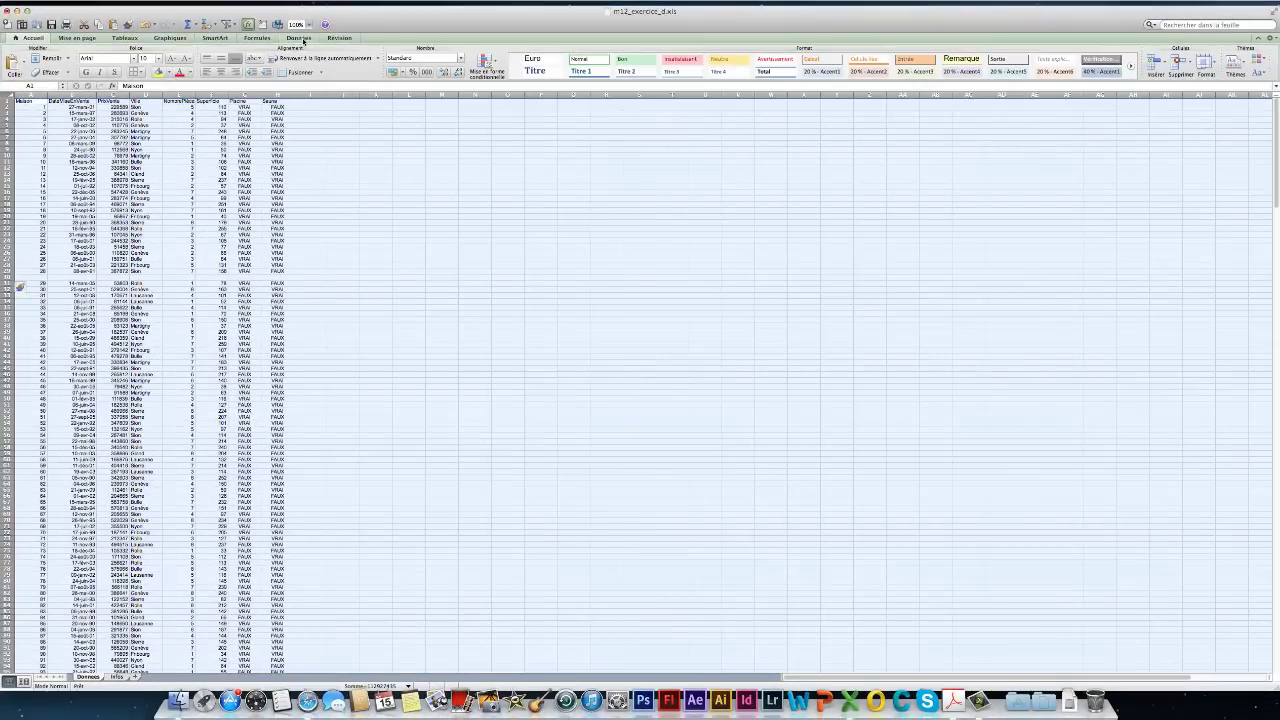
click(301, 38)
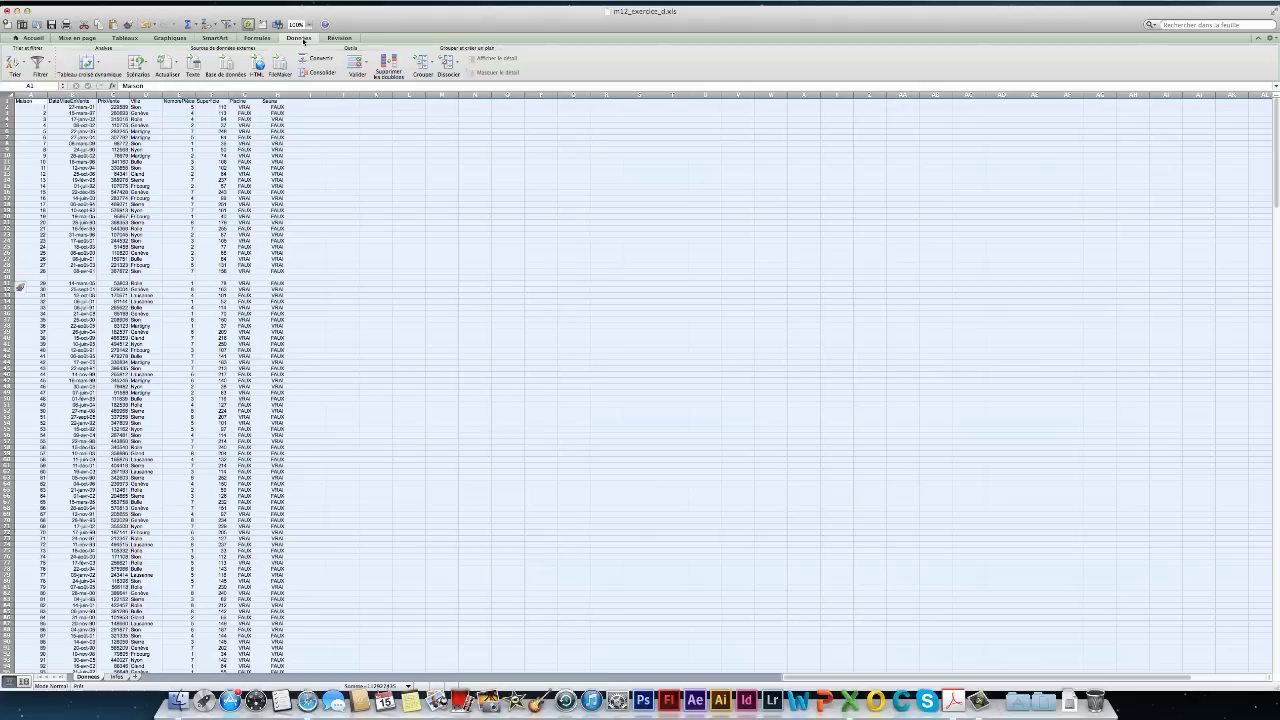
click(10, 64)
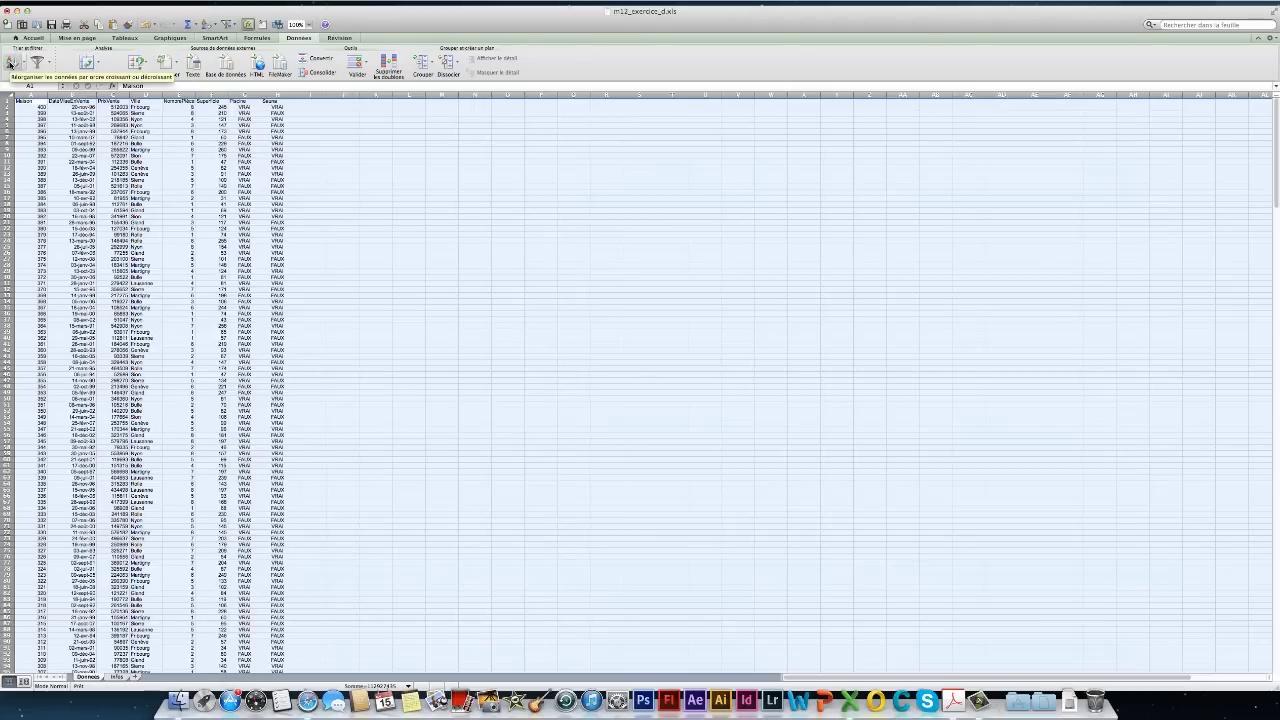
click(328, 236)
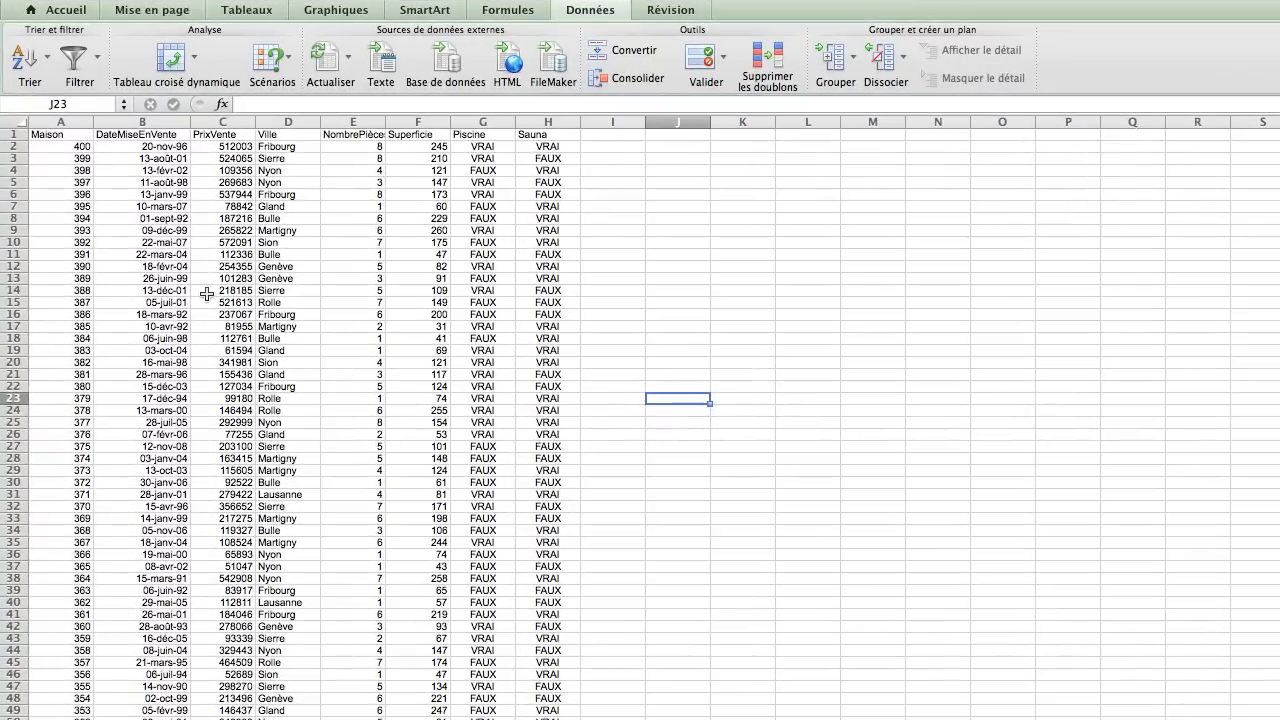
- Turn on automatic filtering for the house list's header row
click(206, 292)
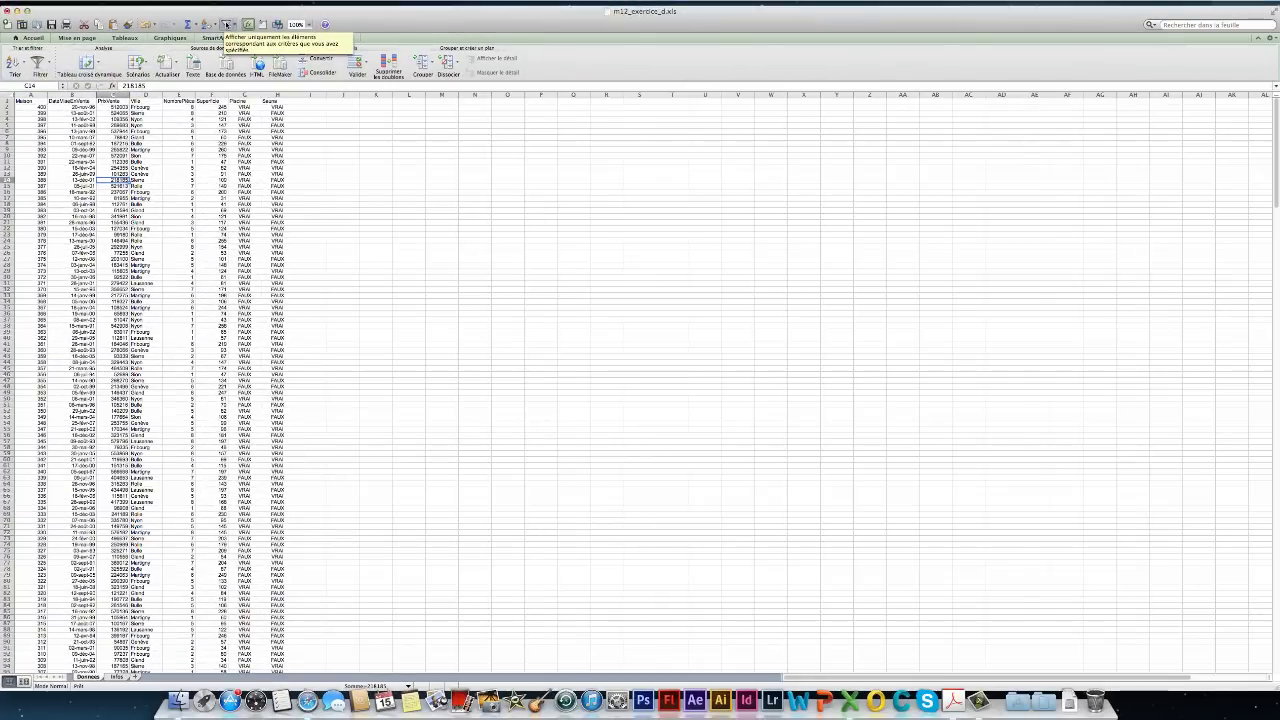
click(227, 23)
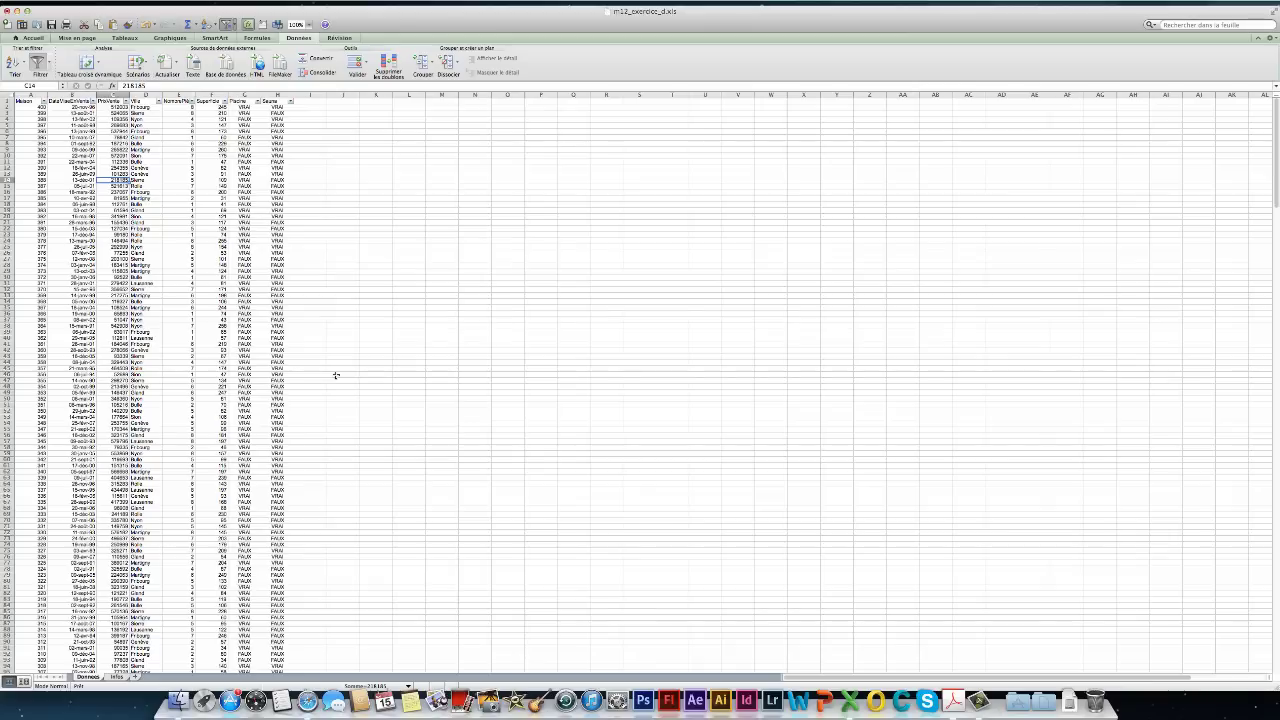
- Consult the exercise criteria on the Infos sheet and set the DateMiseEnVente filter on Donnees to the Compris entre condition
click(116, 678)
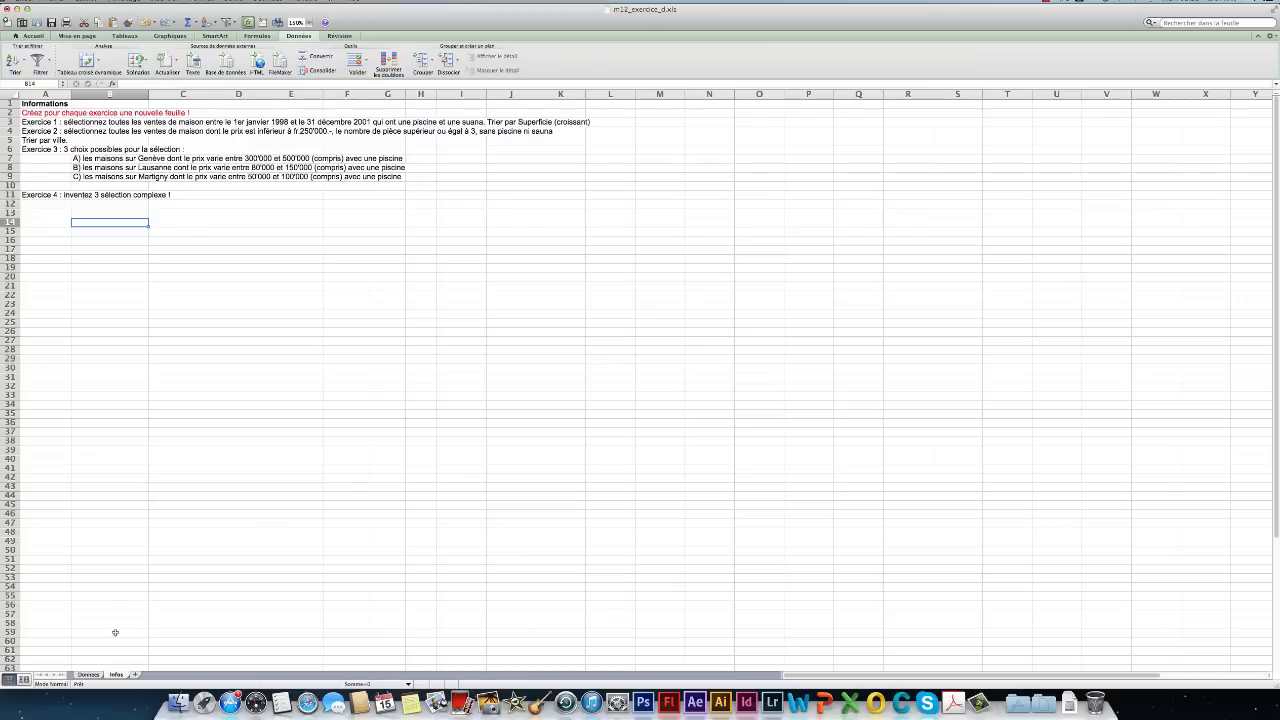
click(89, 675)
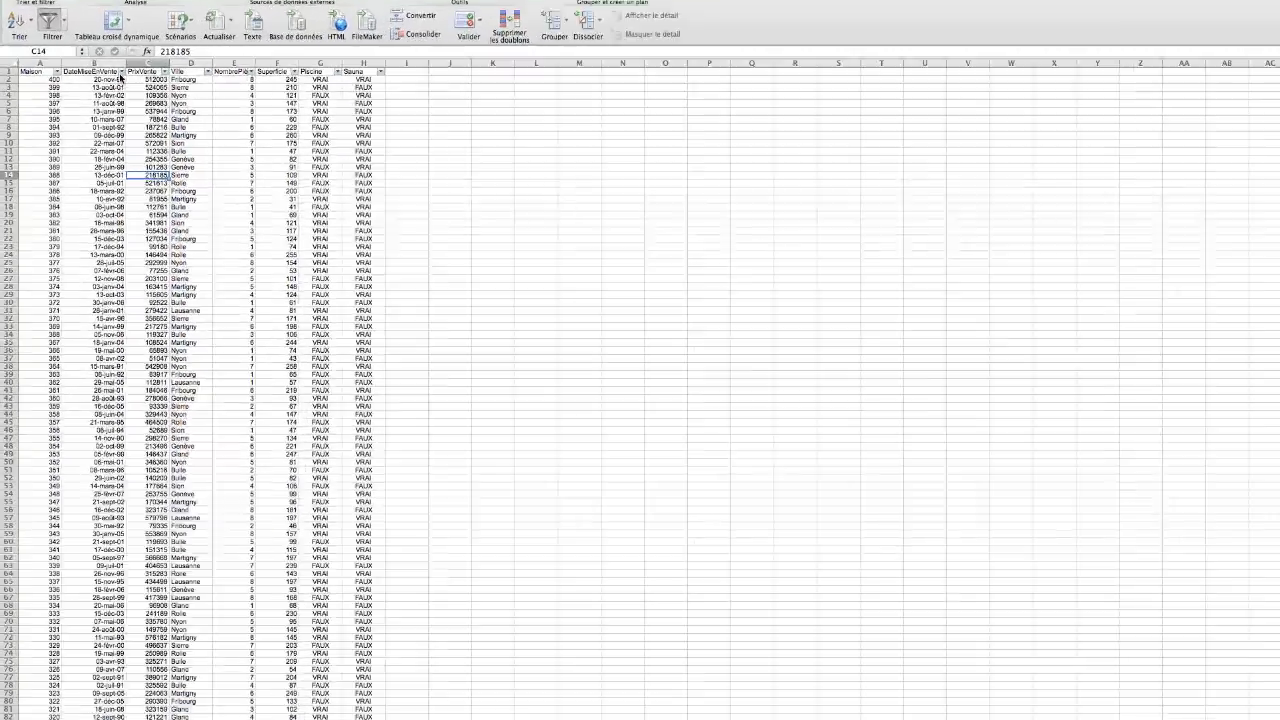
click(122, 71)
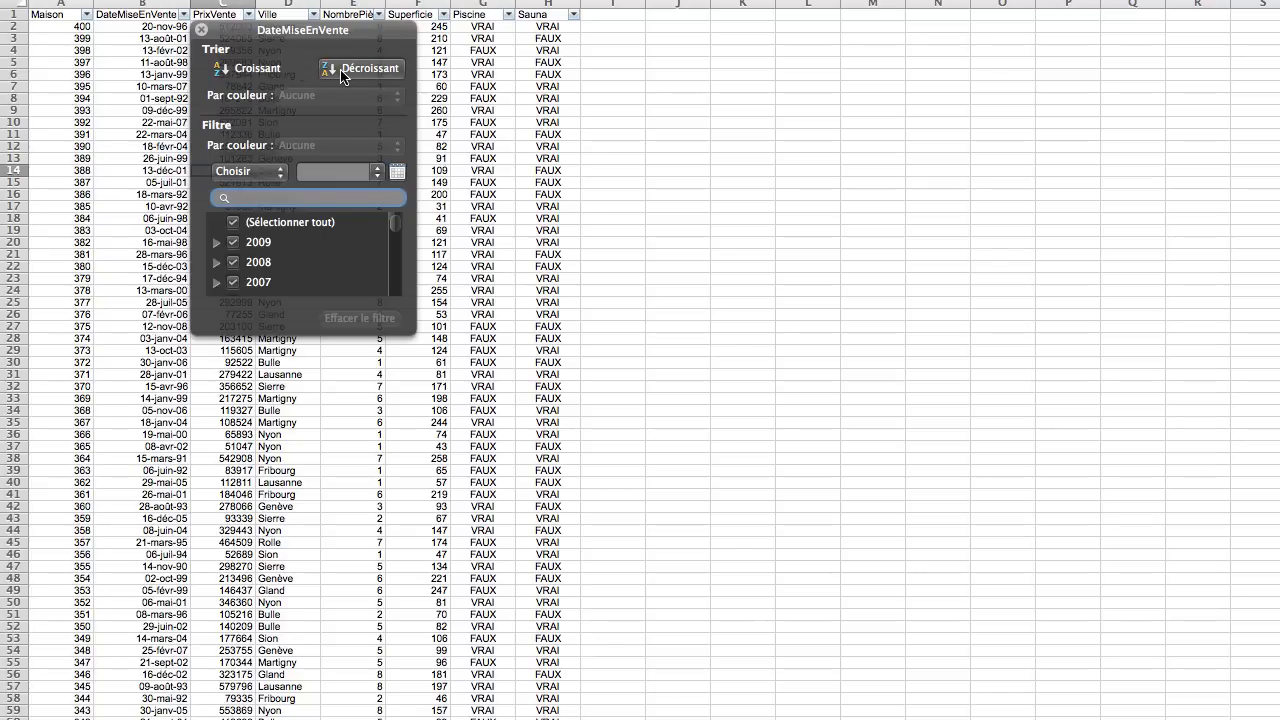
click(254, 172)
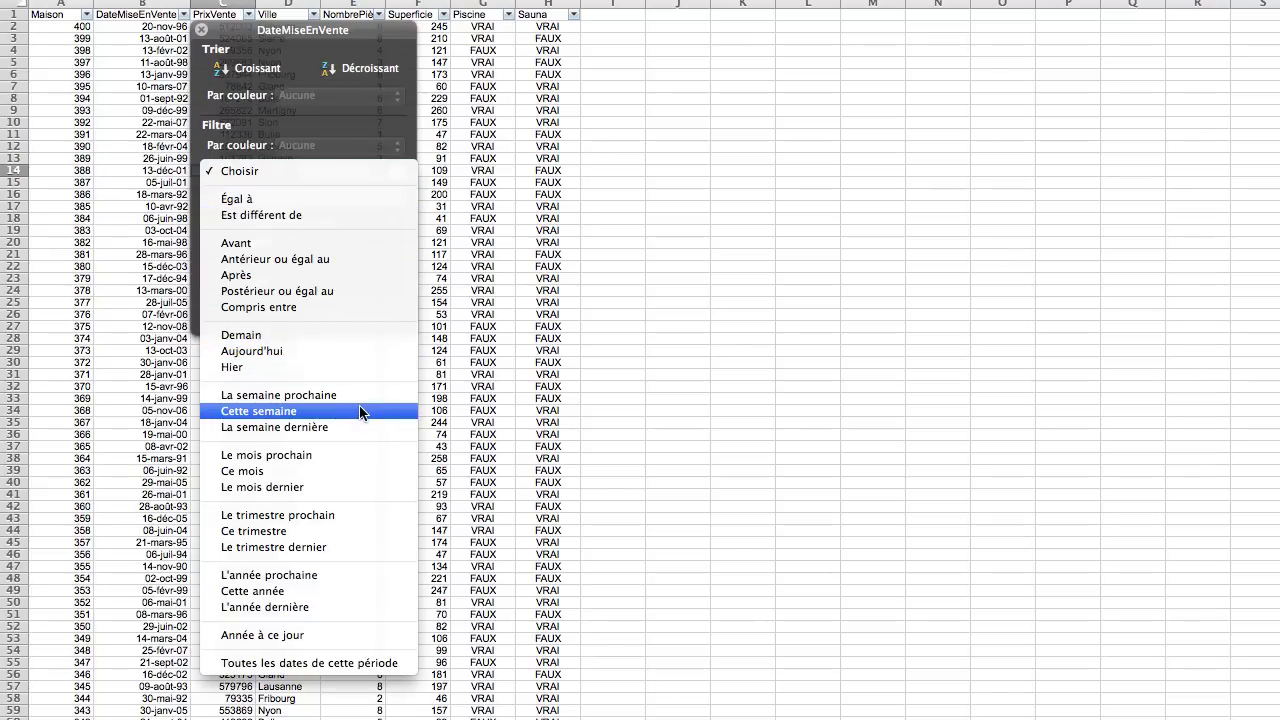
click(317, 306)
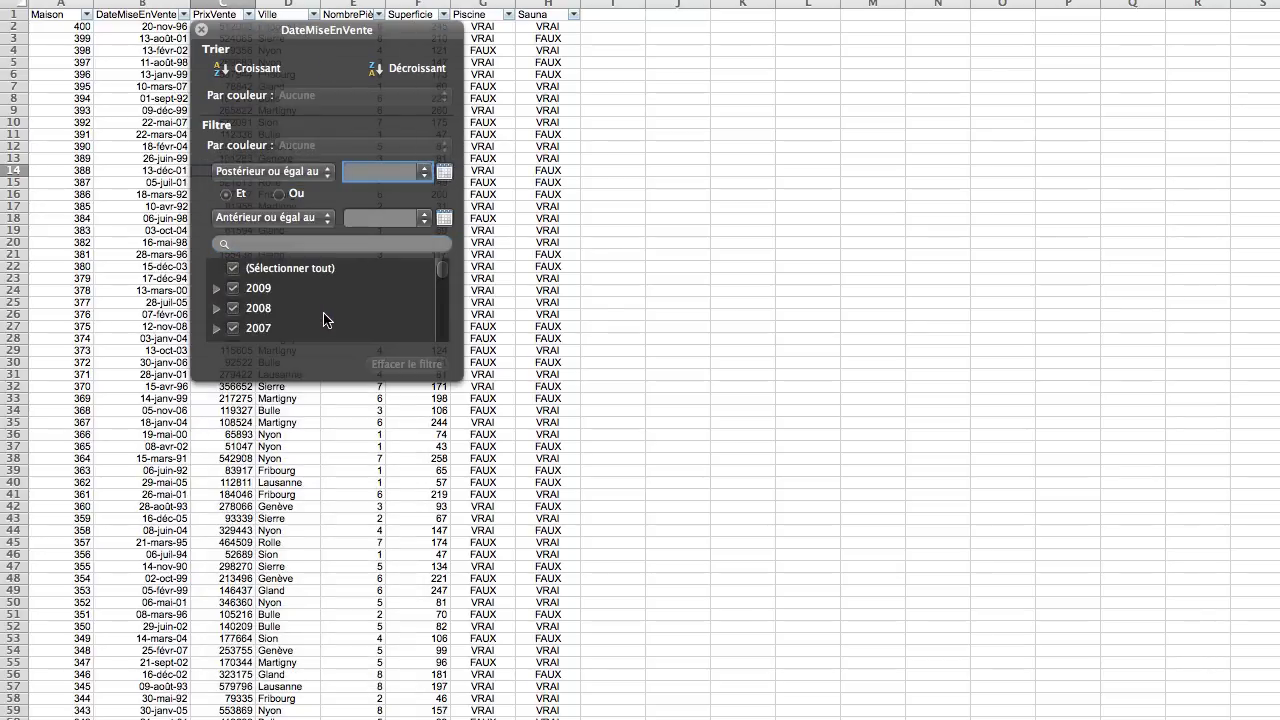
click(444, 176)
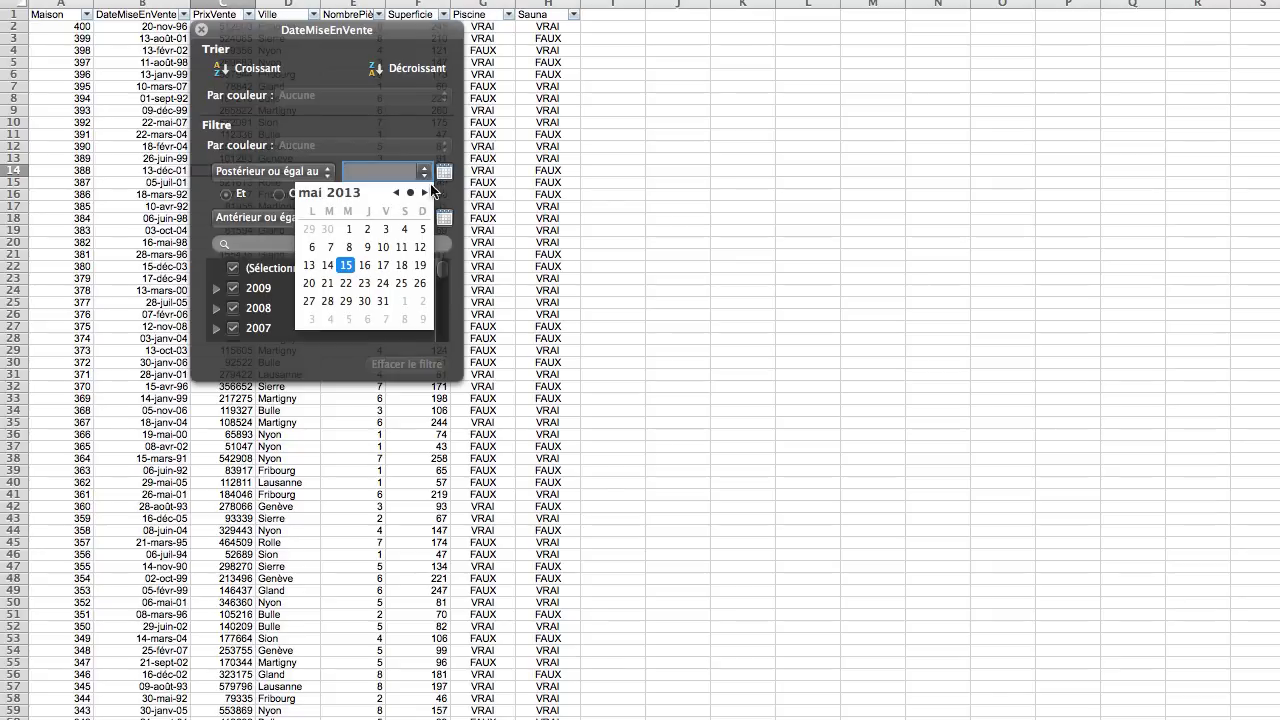
click(396, 192)
click(396, 192)
double_click(396, 192)
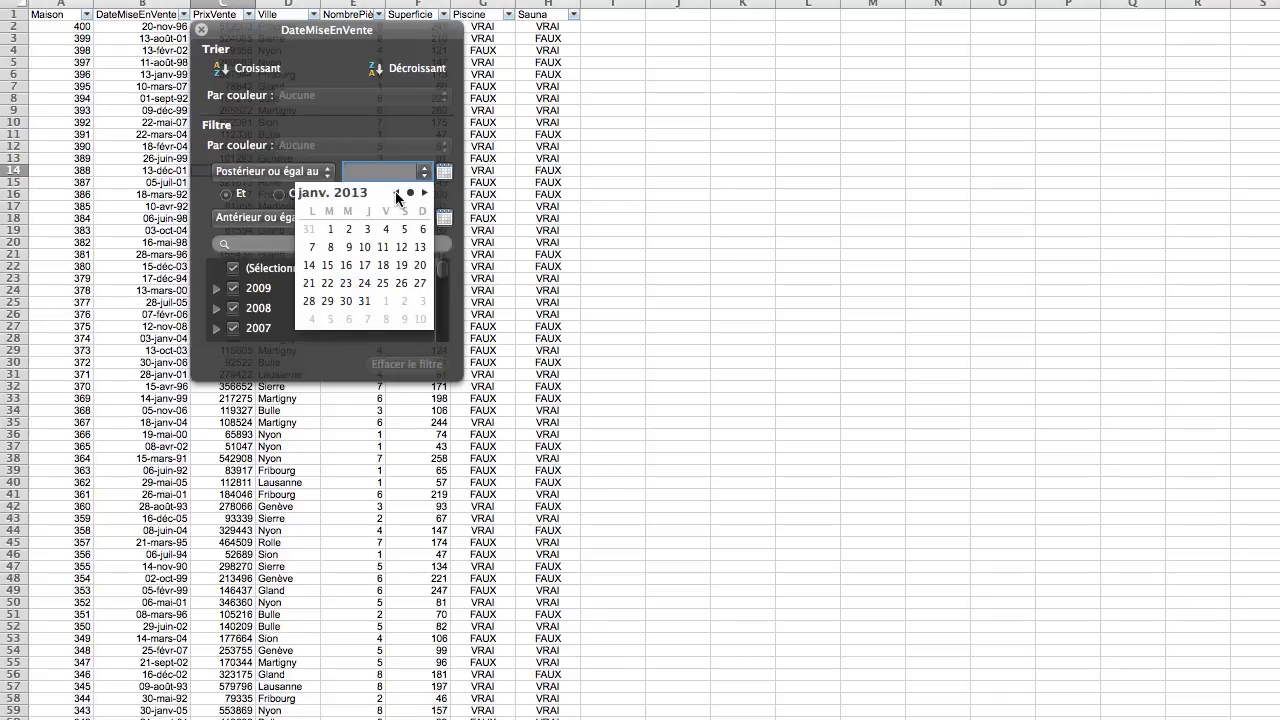
double_click(396, 192)
double_click(396, 192)
double_click(396, 192)
double_click(396, 192)
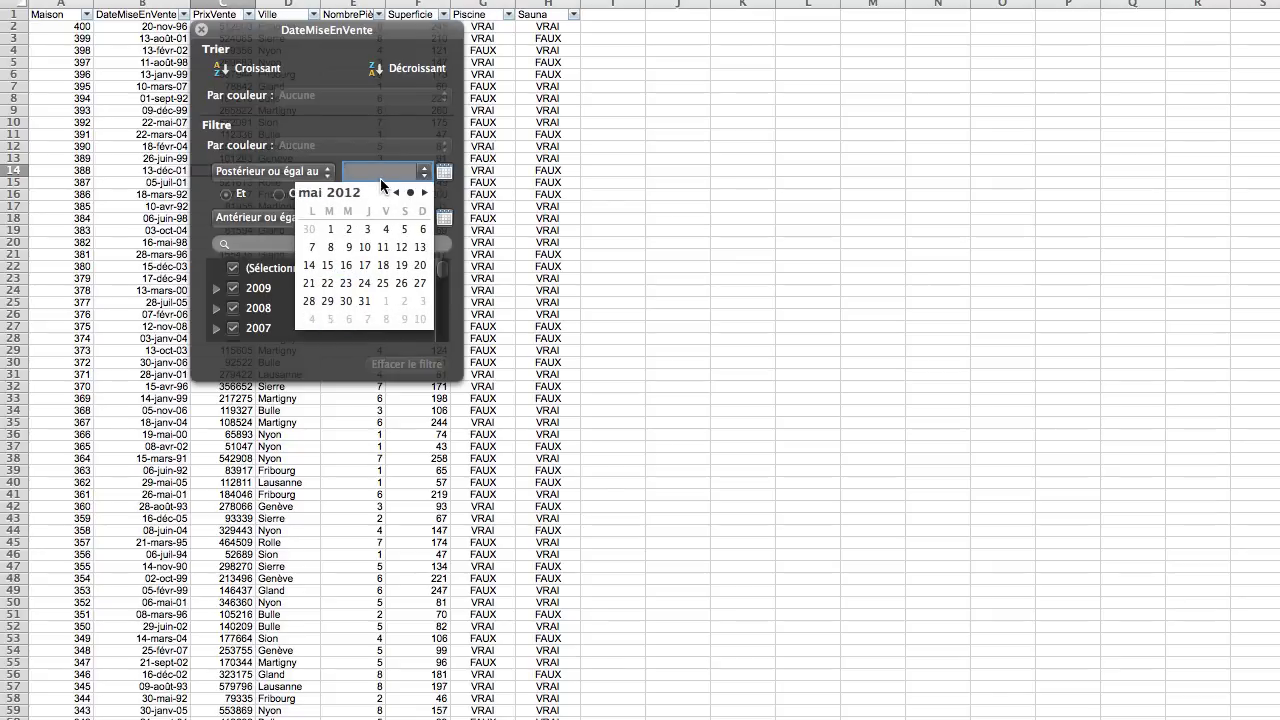
click(380, 181)
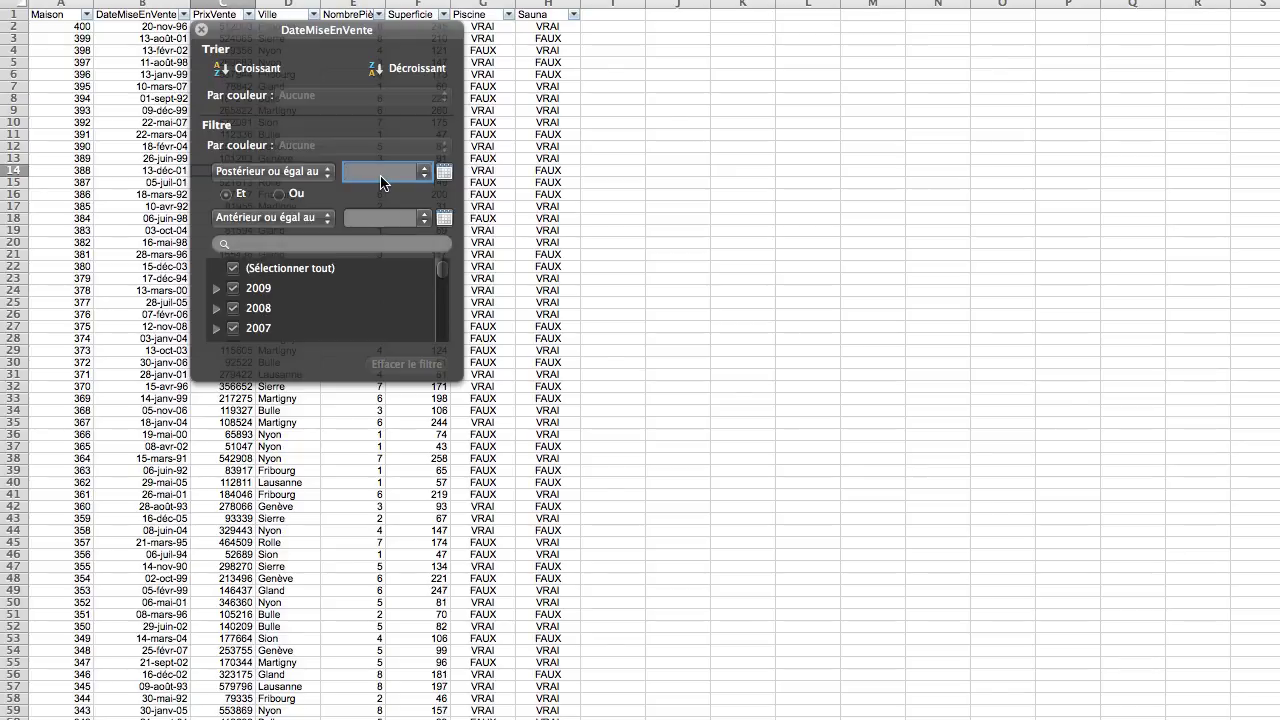
- Limit the DateMiseEnVente filter to dates from 01.01.1998 up to and including 31.01.2001
text(1.1.)
text(1998)
key(Tab)
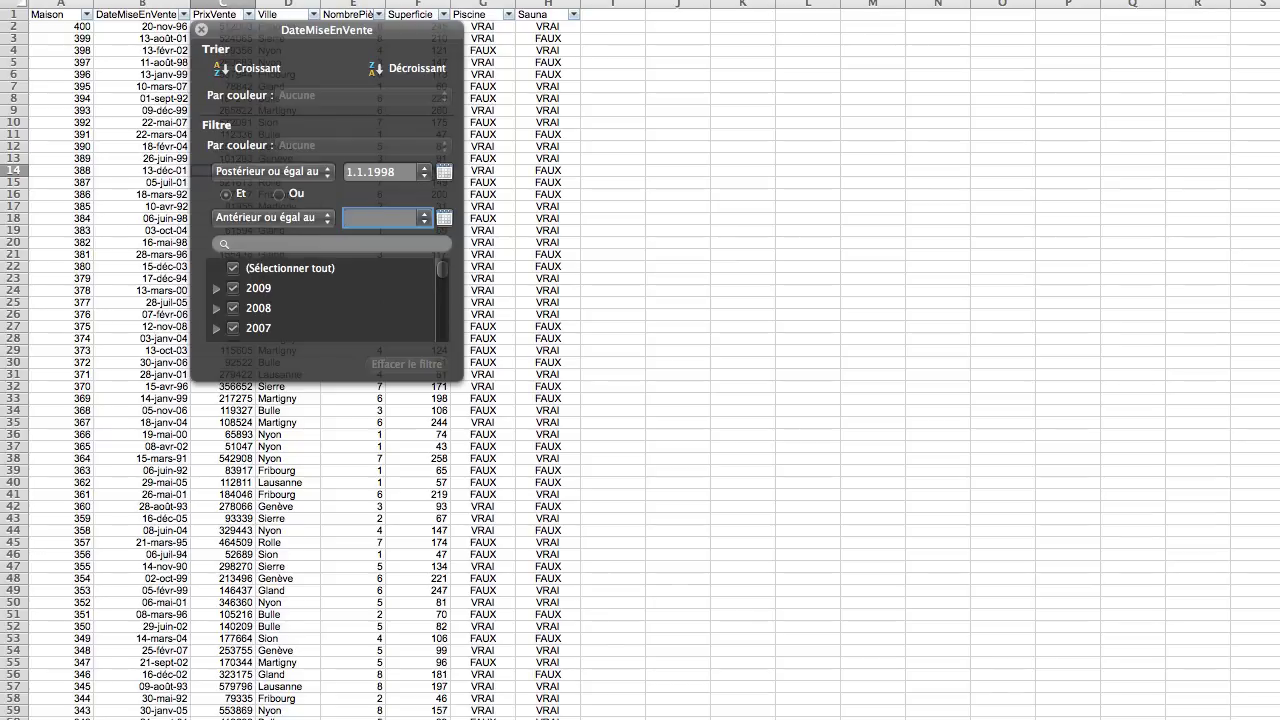
text(31.01.1900.)
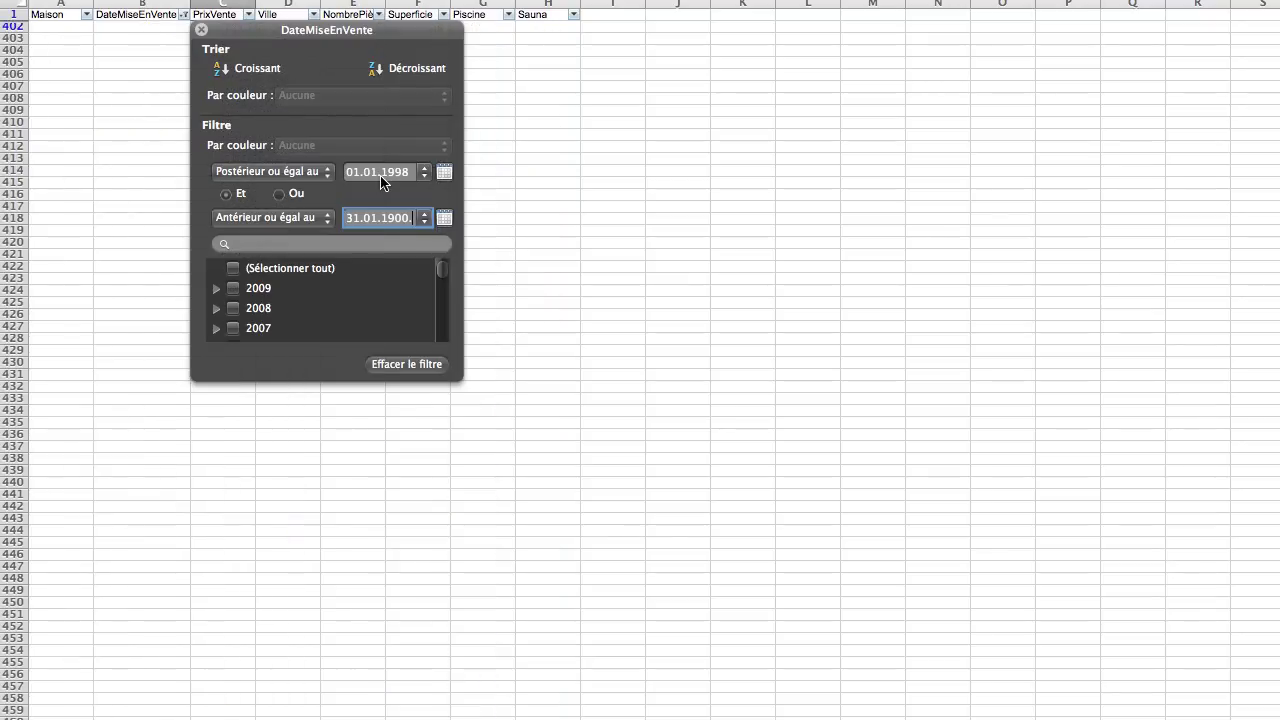
drag(409, 219, 427, 220)
key(BackSpace)
key(BackSpace)
key(BackSpace)
key(BackSpace)
key(BackSpace)
key(BackSpace)
text(2001)
key(Return)
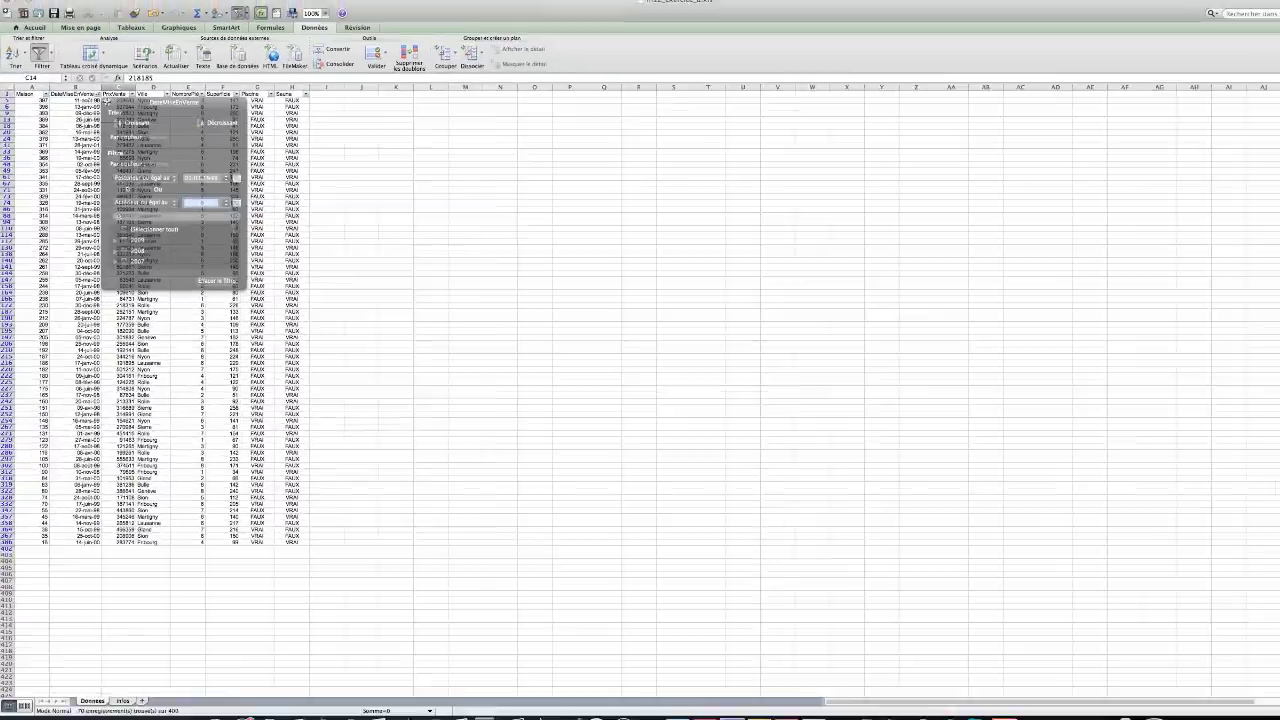
- Filter the Piscine and Sauna columns to show only the houses with the value VRAI
click(270, 94)
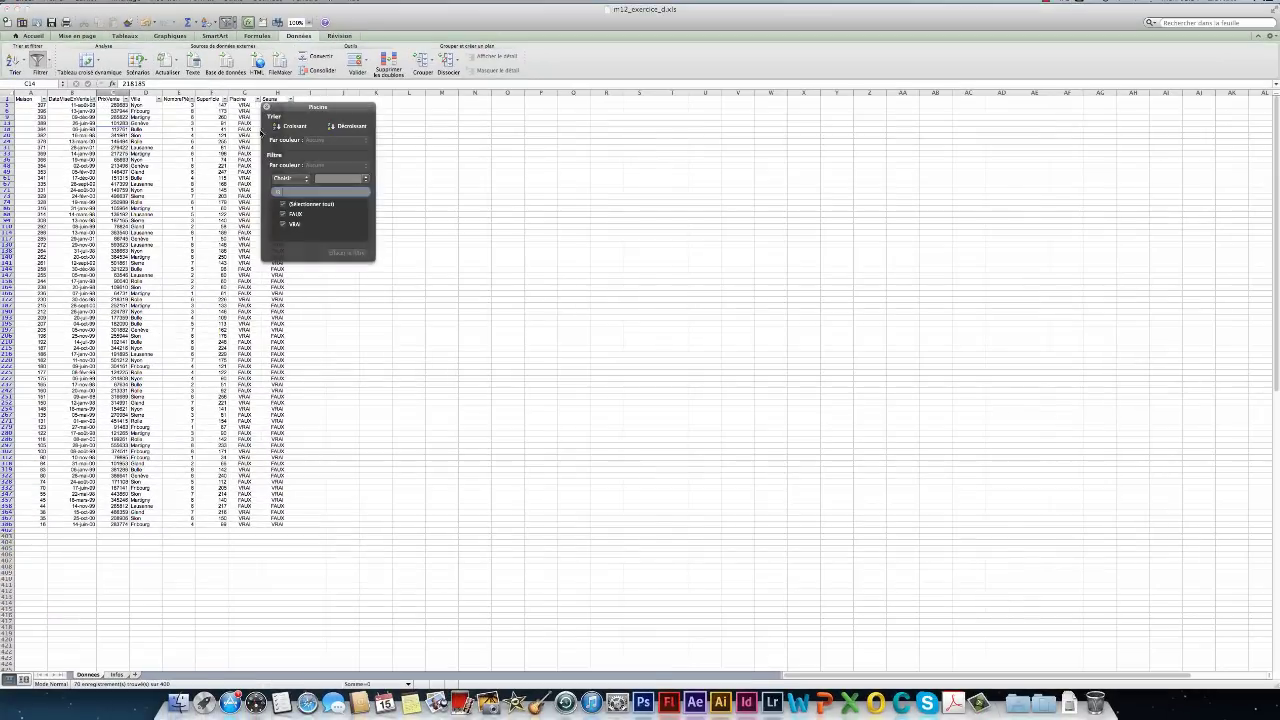
click(283, 214)
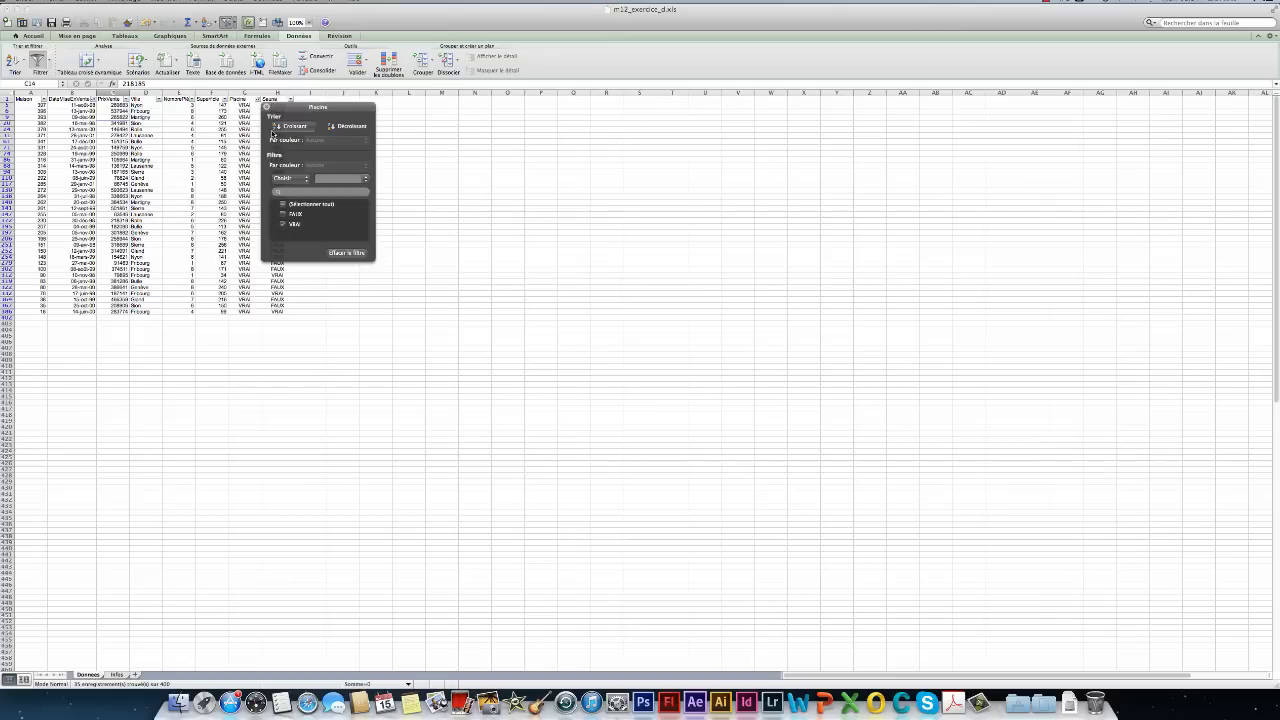
click(290, 99)
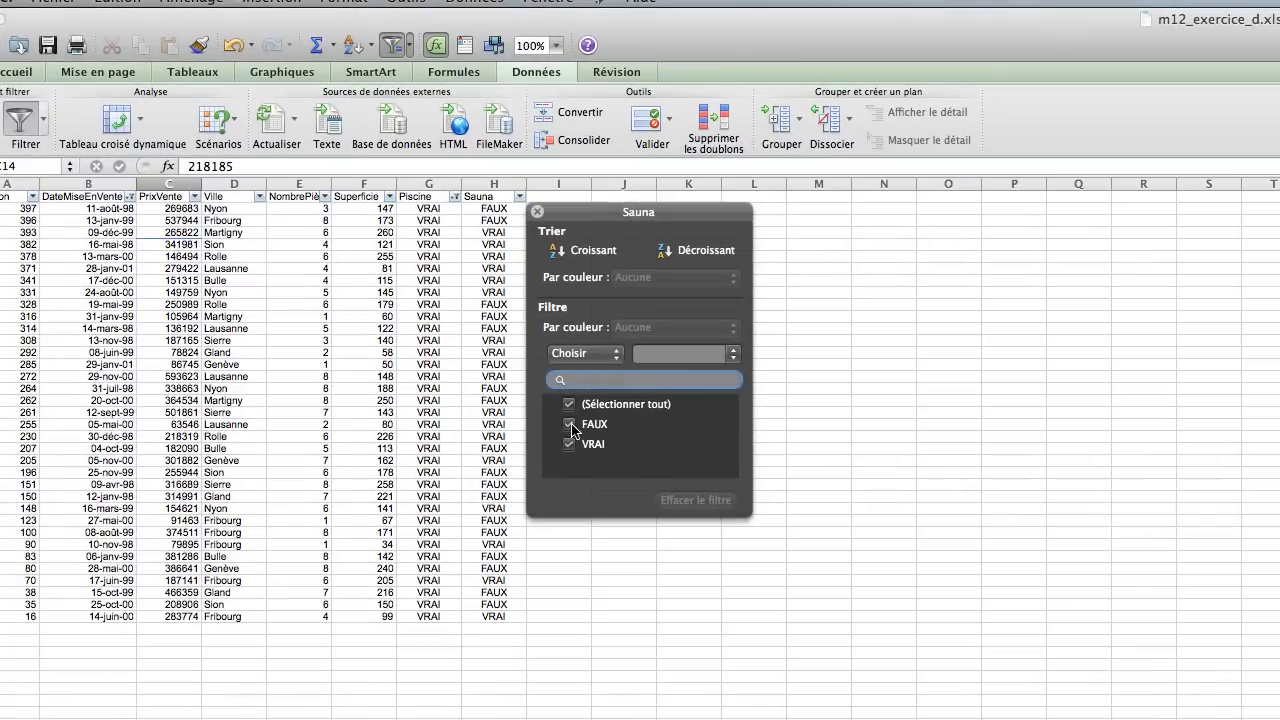
click(569, 425)
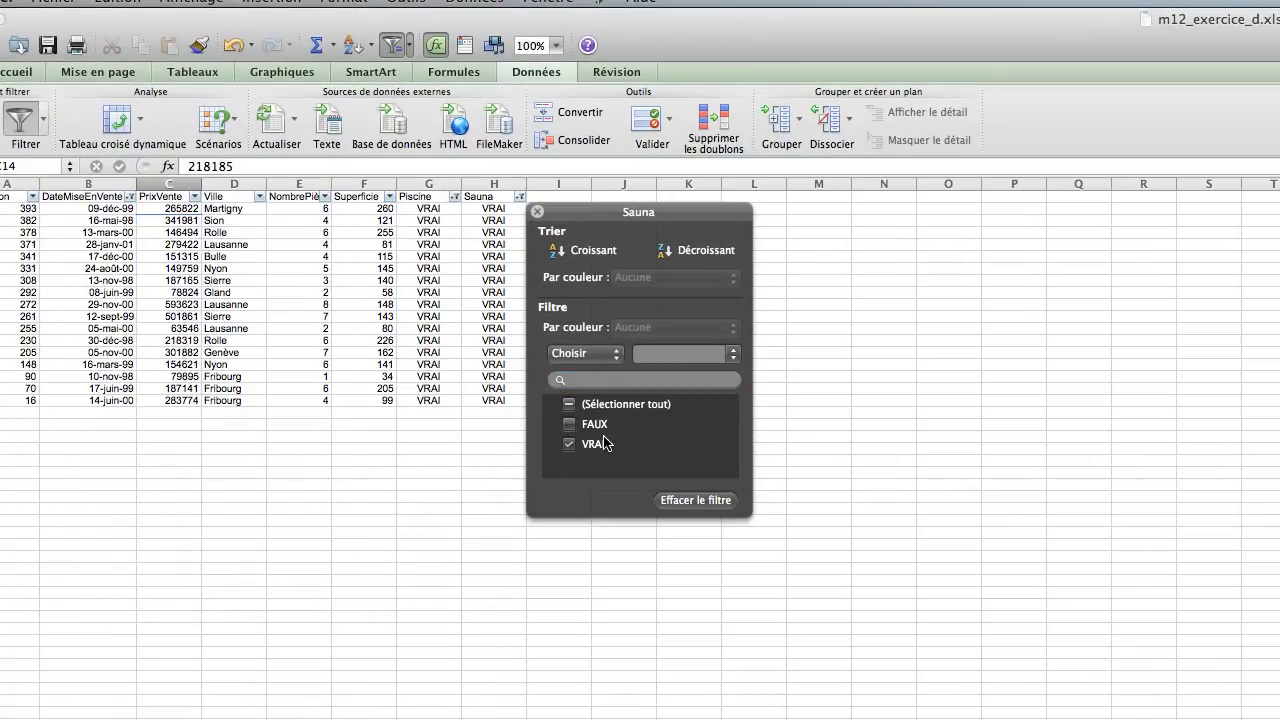
- Sort the filtered houses by Superficie in ascending order and close the filter window
click(391, 199)
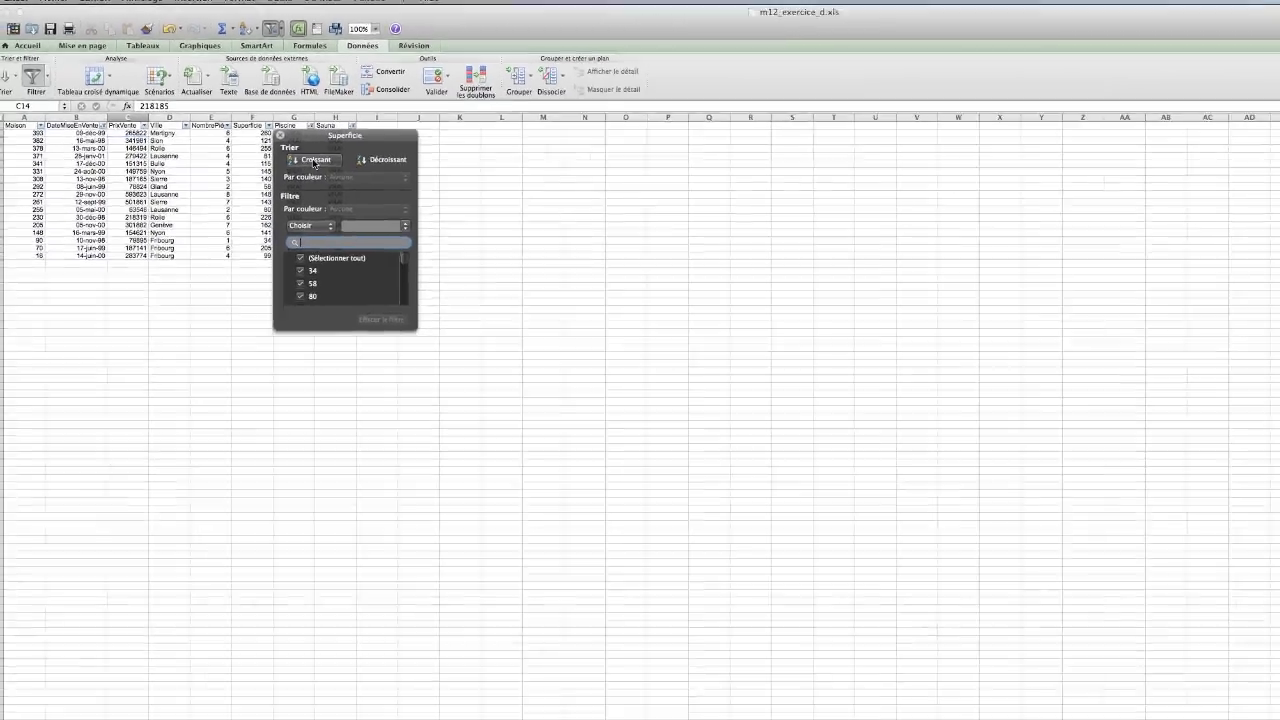
click(314, 163)
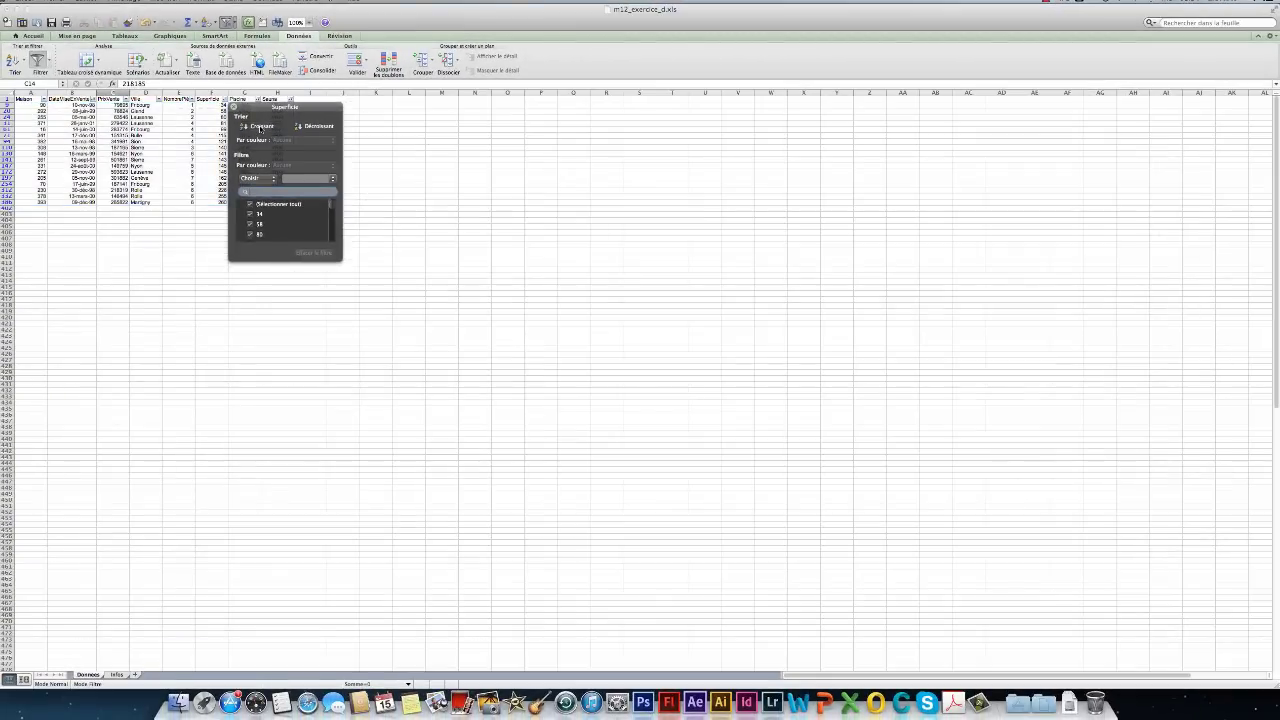
click(234, 107)
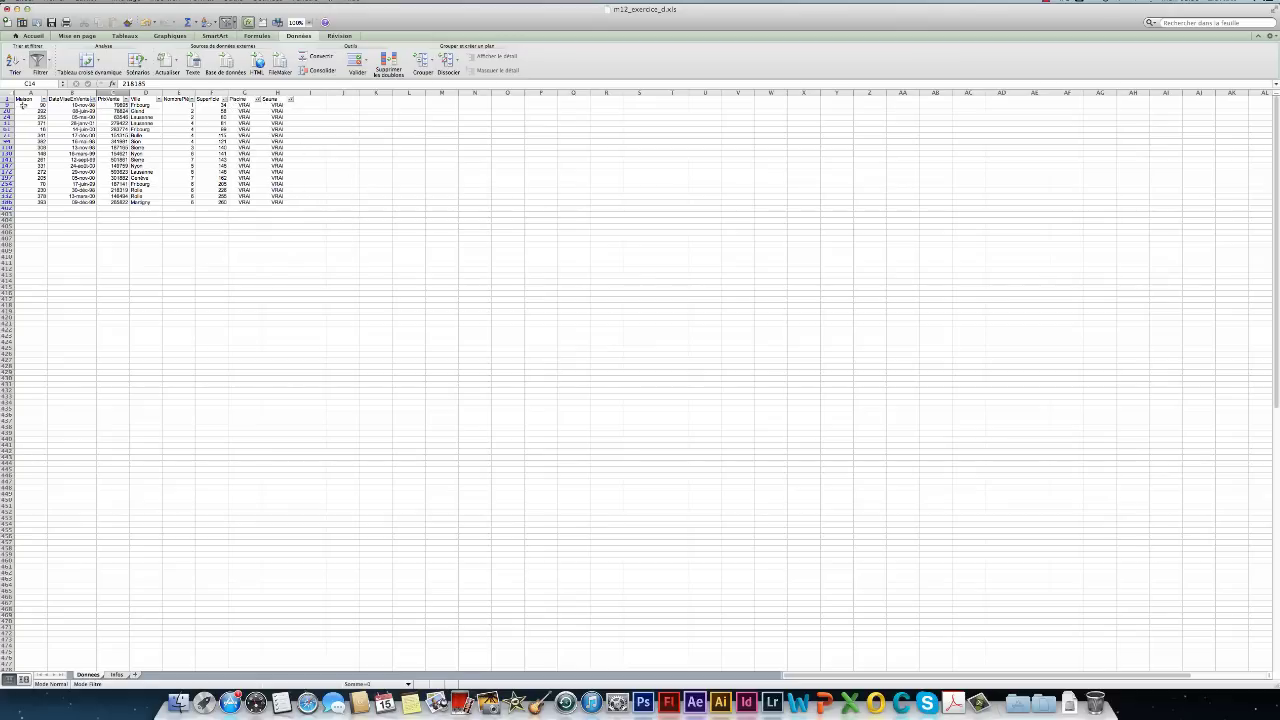
- Copy the whole filtered Données sheet and paste it into a new sheet named ex1
click(8, 93)
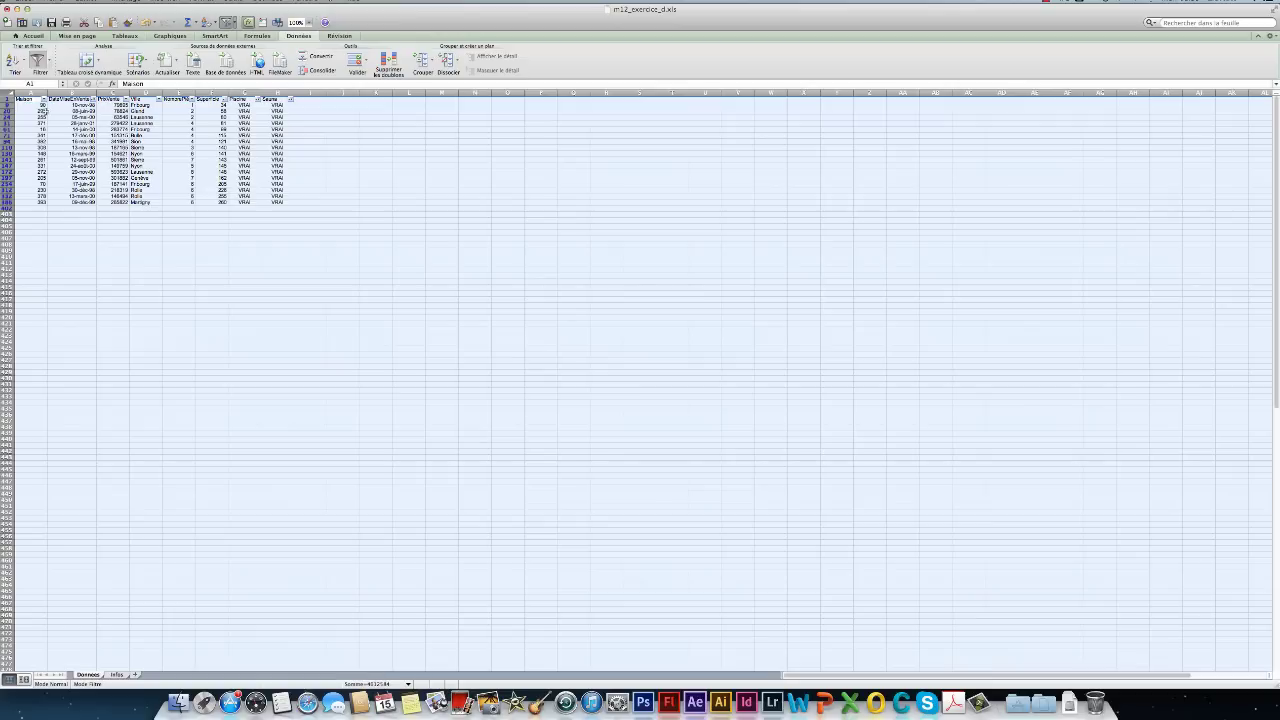
key(super+c)
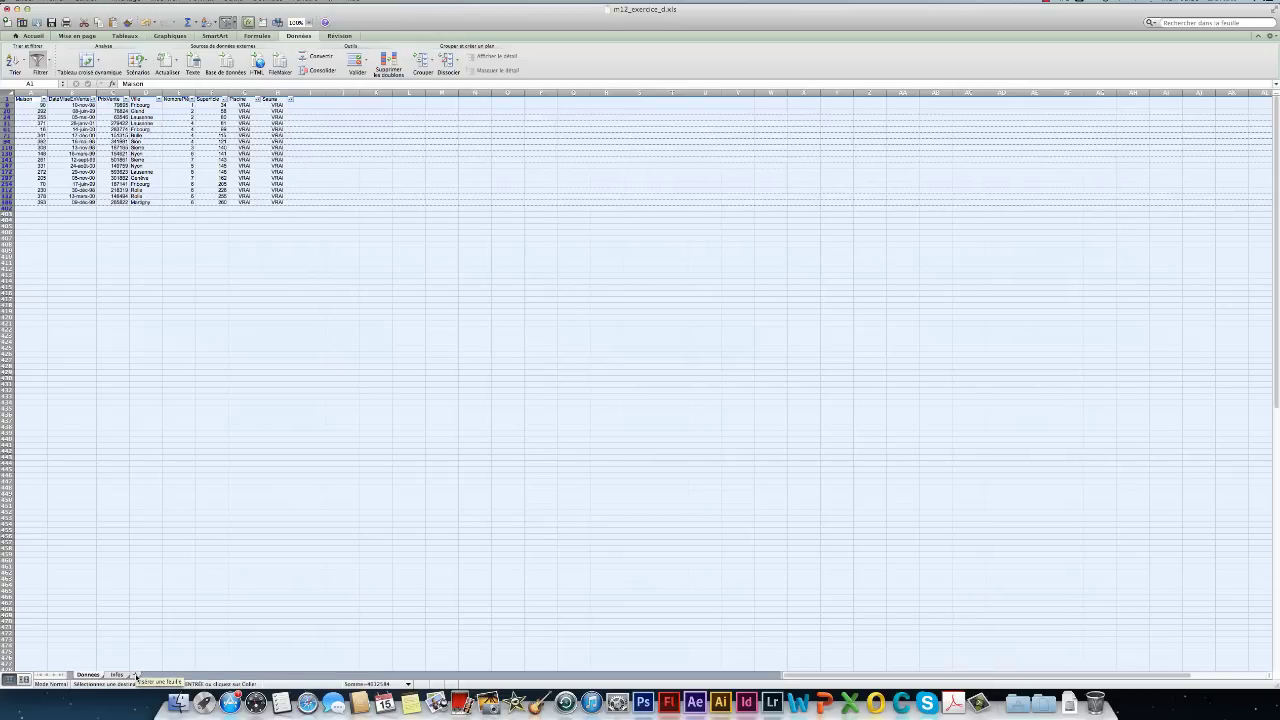
click(136, 676)
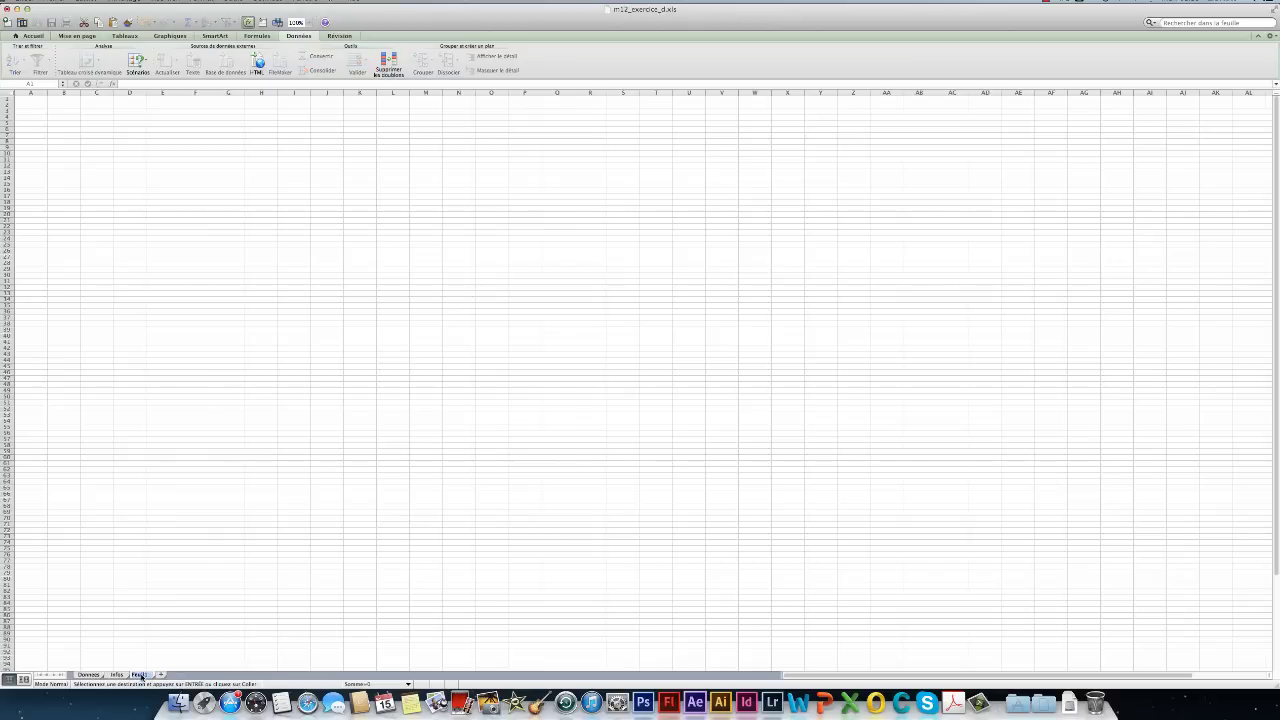
double_click(140, 675)
key(Return)
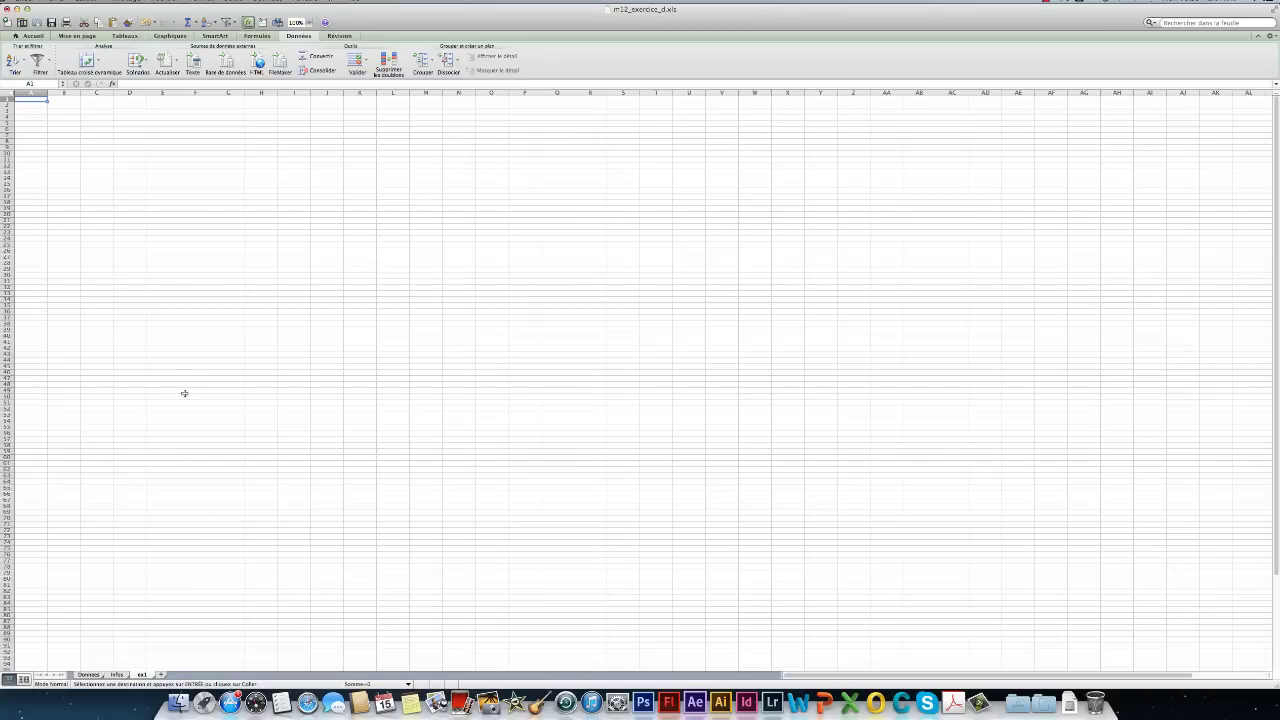
key(Return)
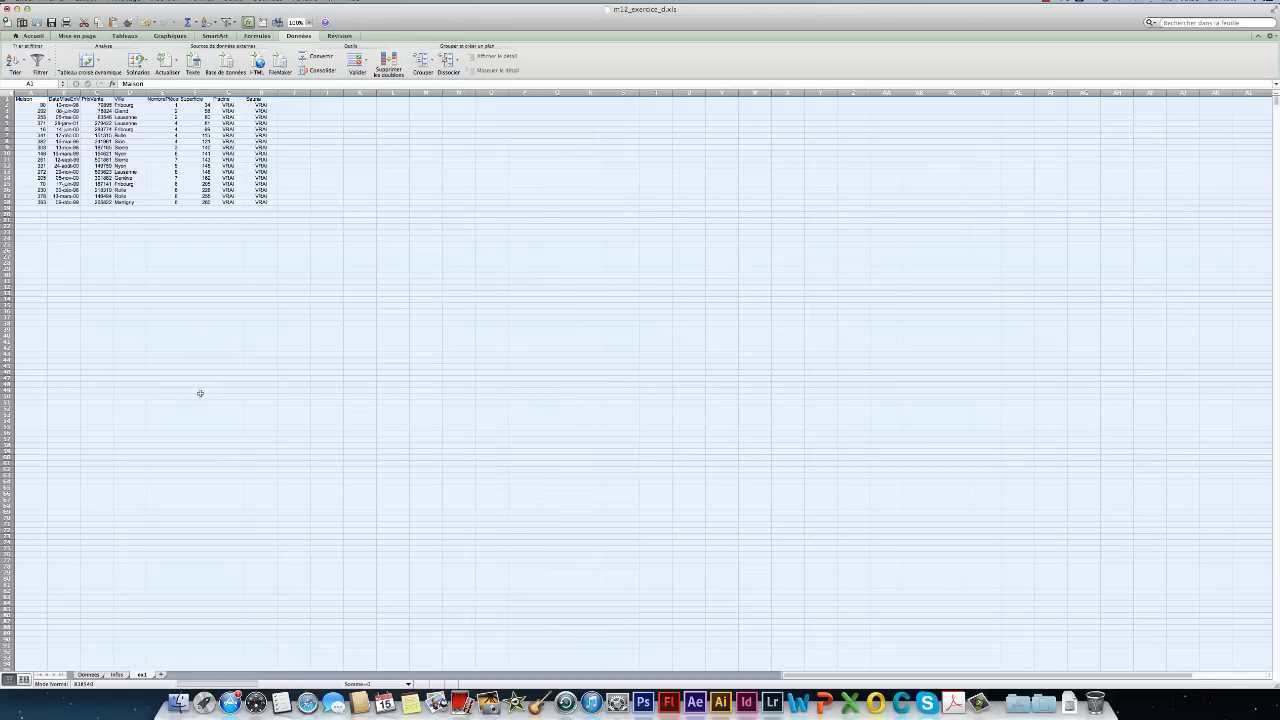
click(200, 393)
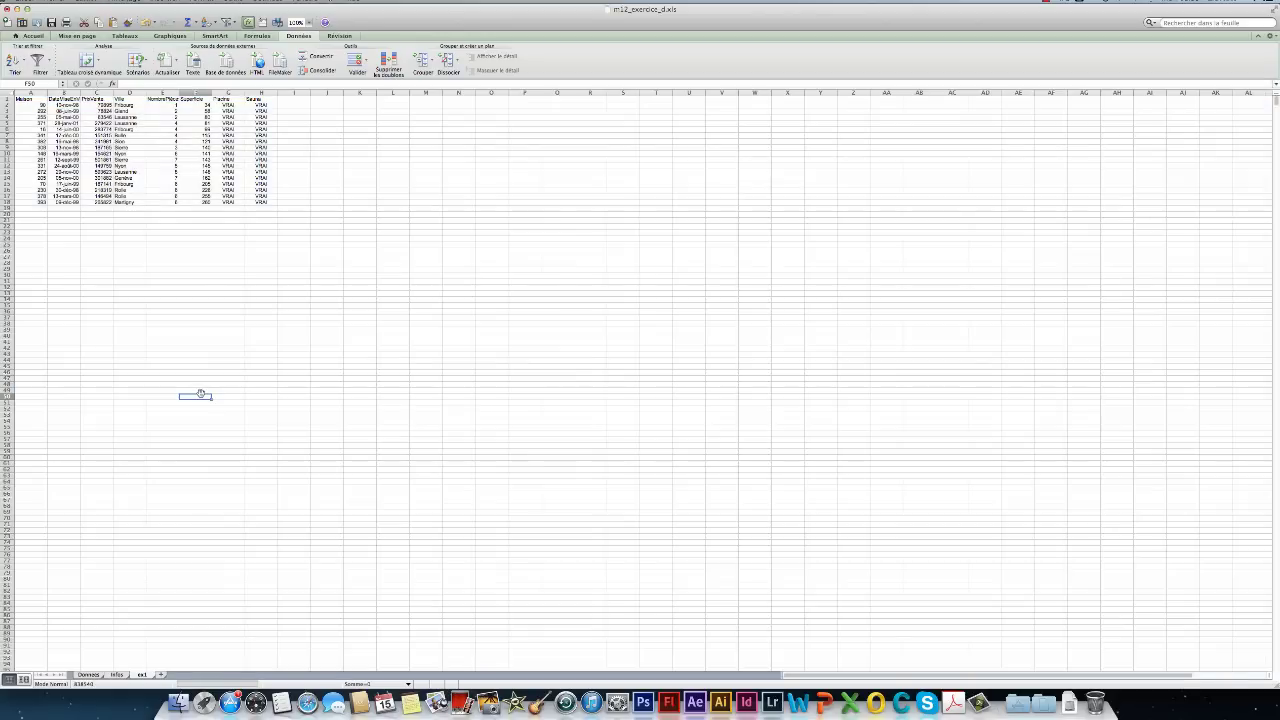
- Check the instructions on the Infos sheet, return to Données and clear the DateMiseEnVente filter
click(117, 676)
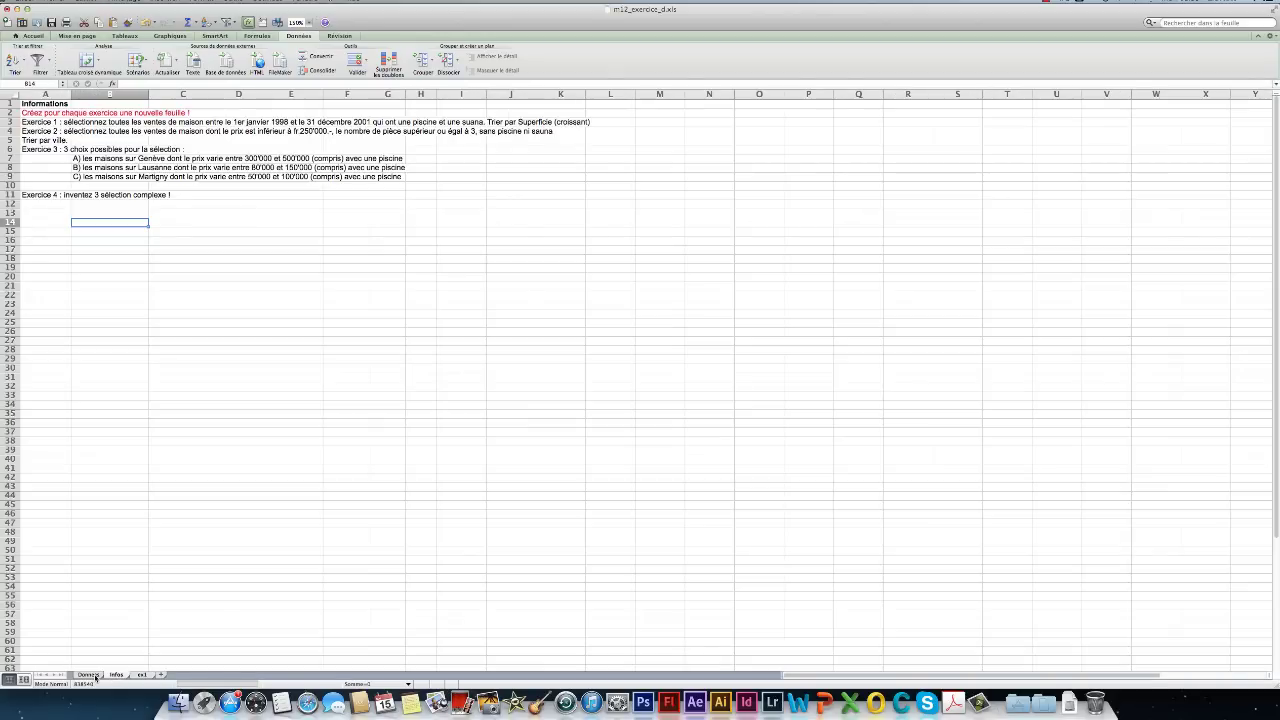
click(90, 676)
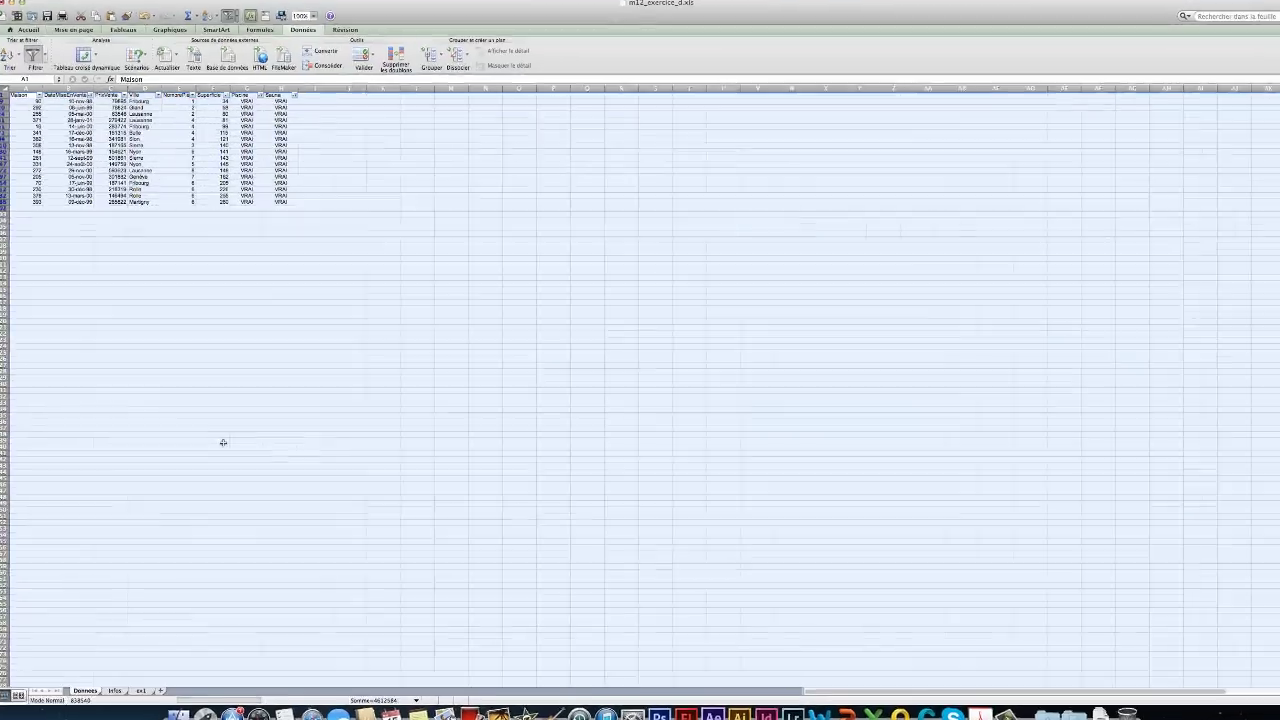
click(223, 442)
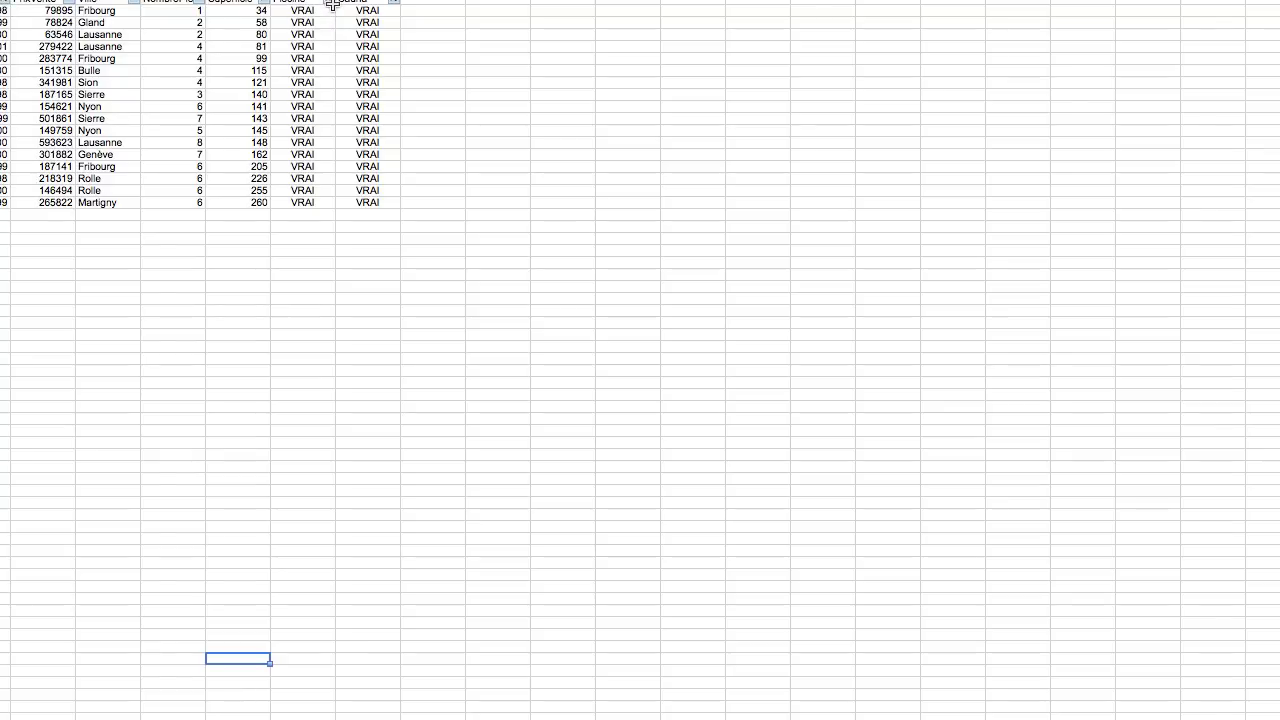
click(6, 4)
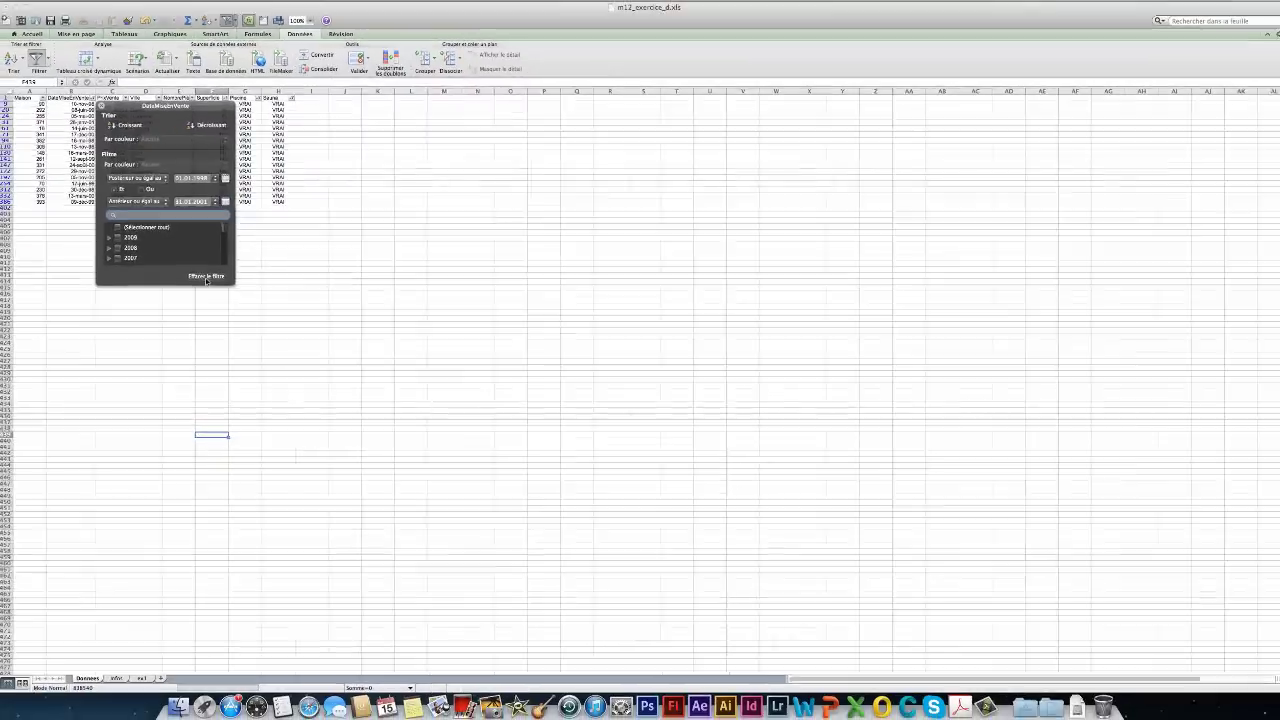
click(206, 277)
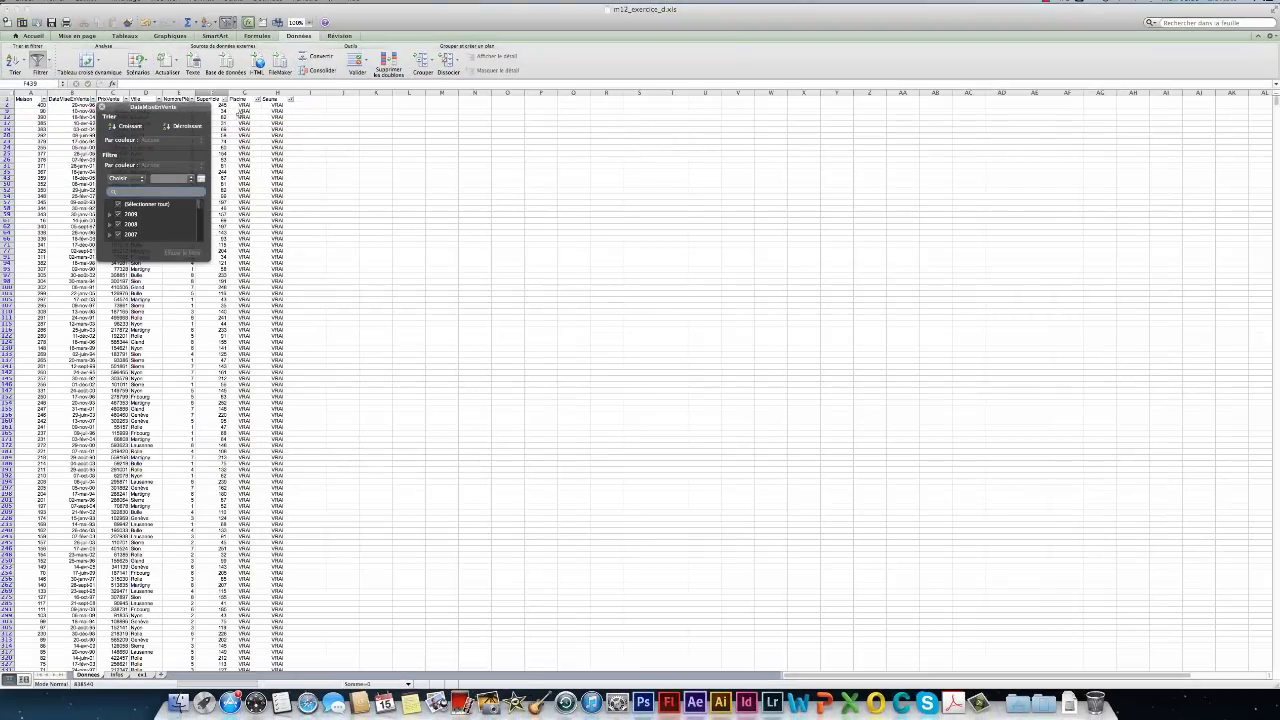
- Reset all remaining filters on the house list by turning automatic filtering off and on again
click(376, 135)
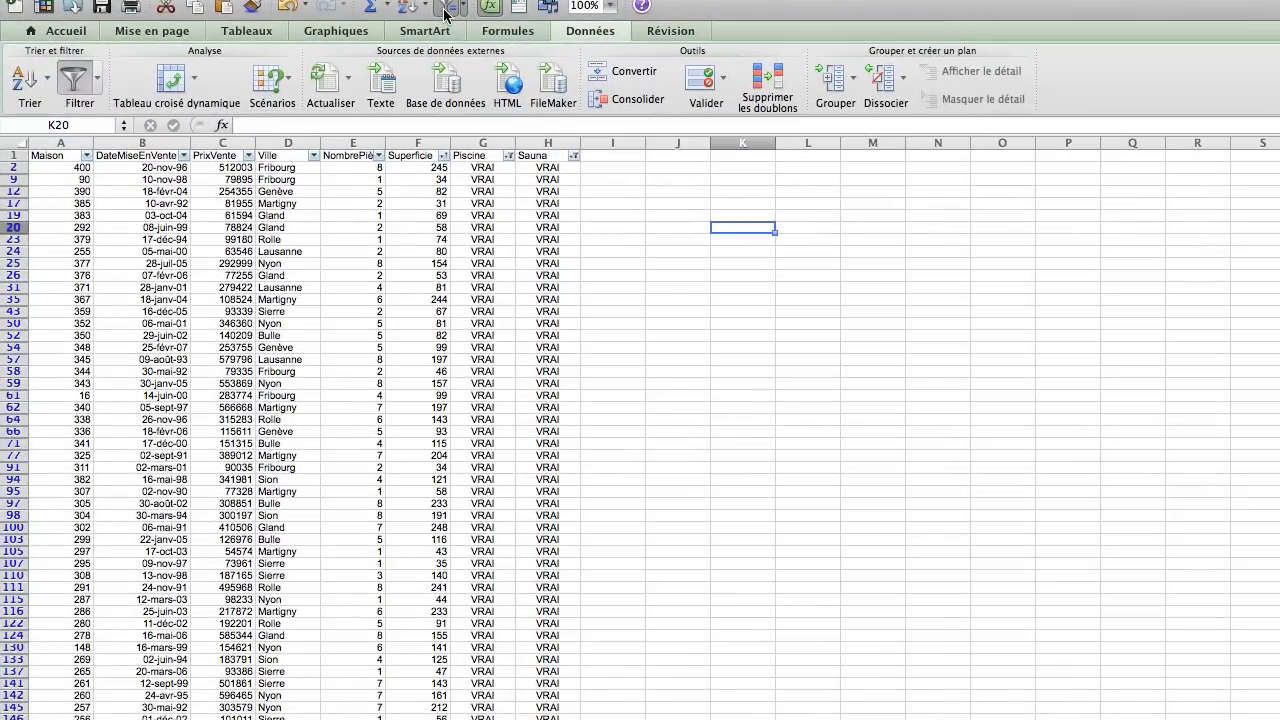
click(445, 12)
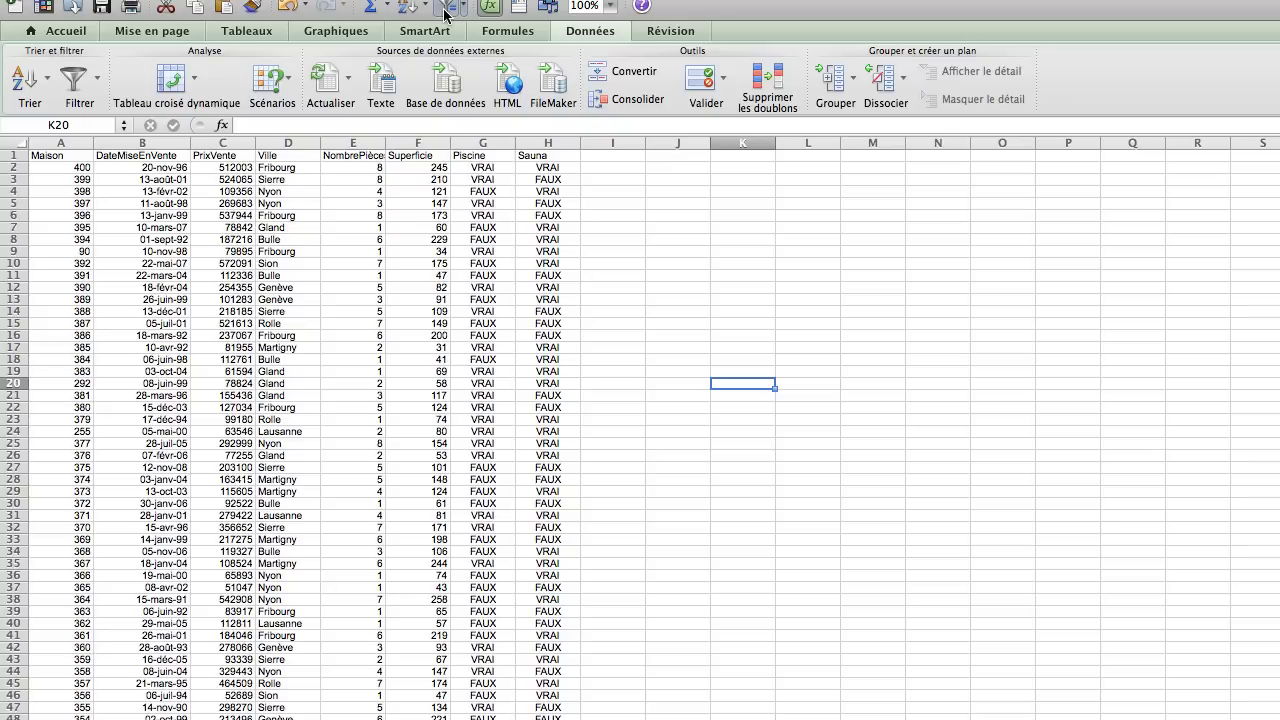
click(220, 360)
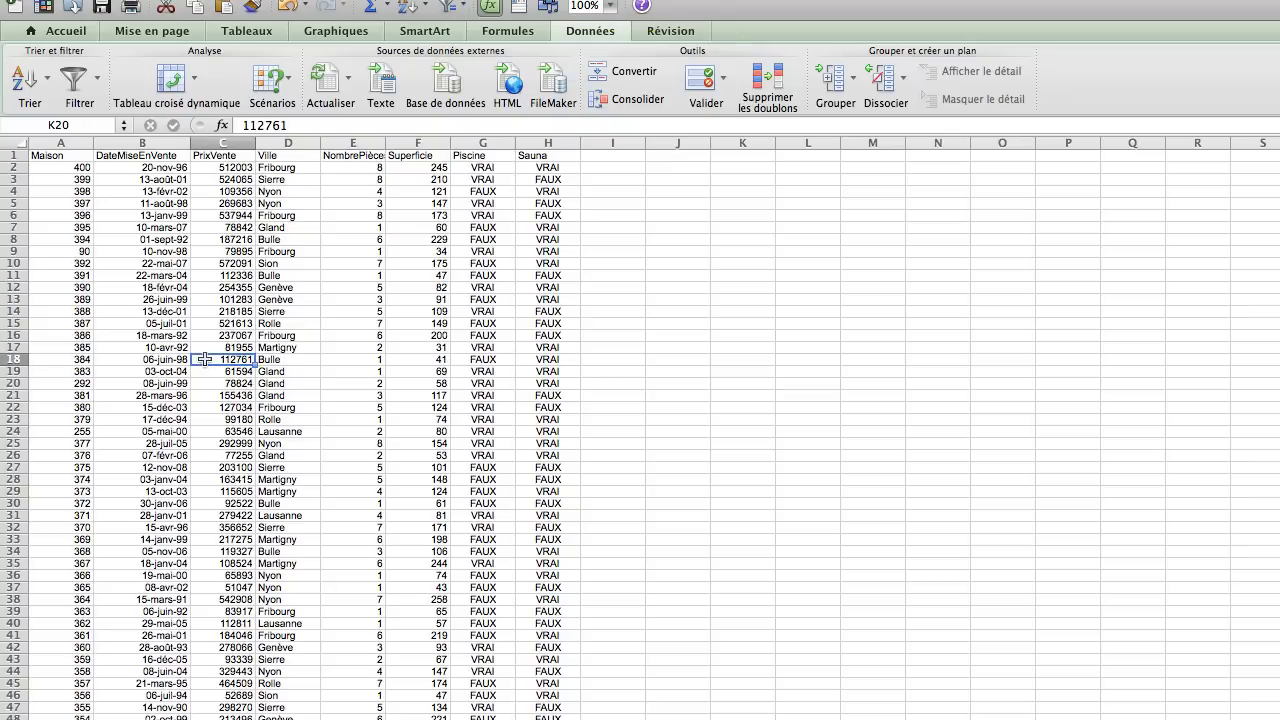
click(447, 8)
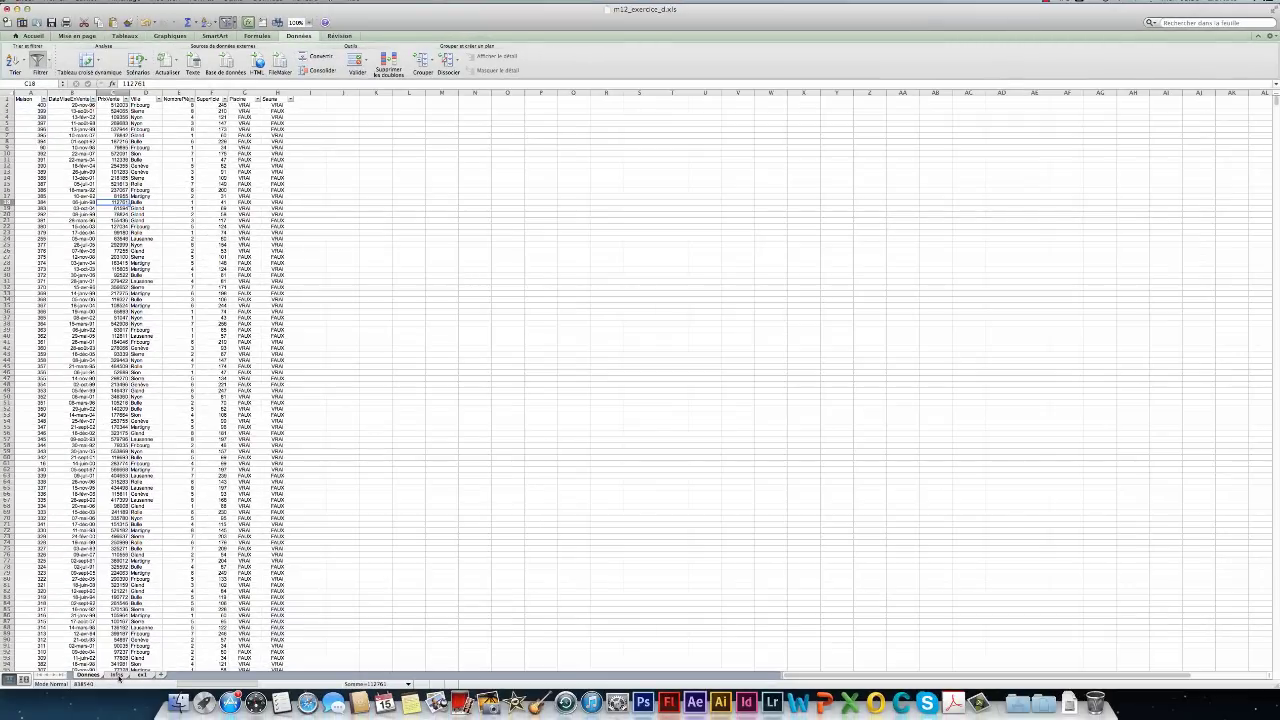
- Consult the Exercice 2 criteria on the Infos sheet and filter PrixVente on Données to Inférieur à 250000
click(117, 675)
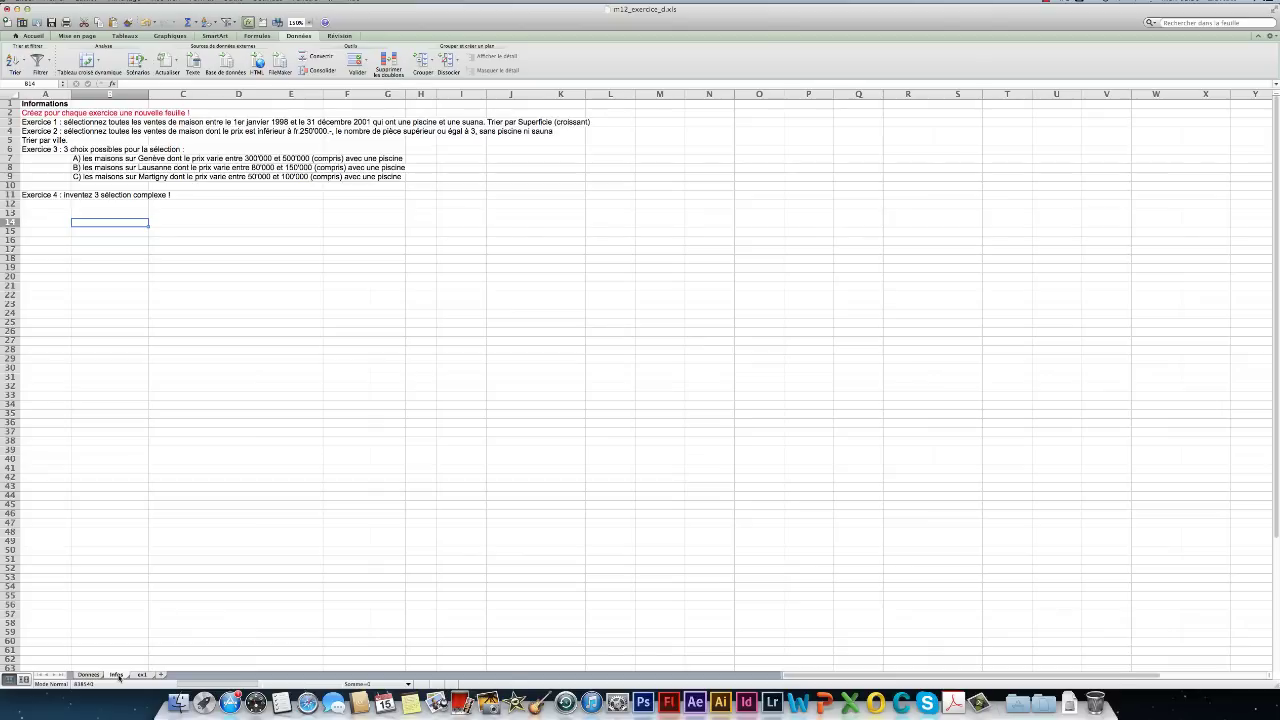
click(96, 676)
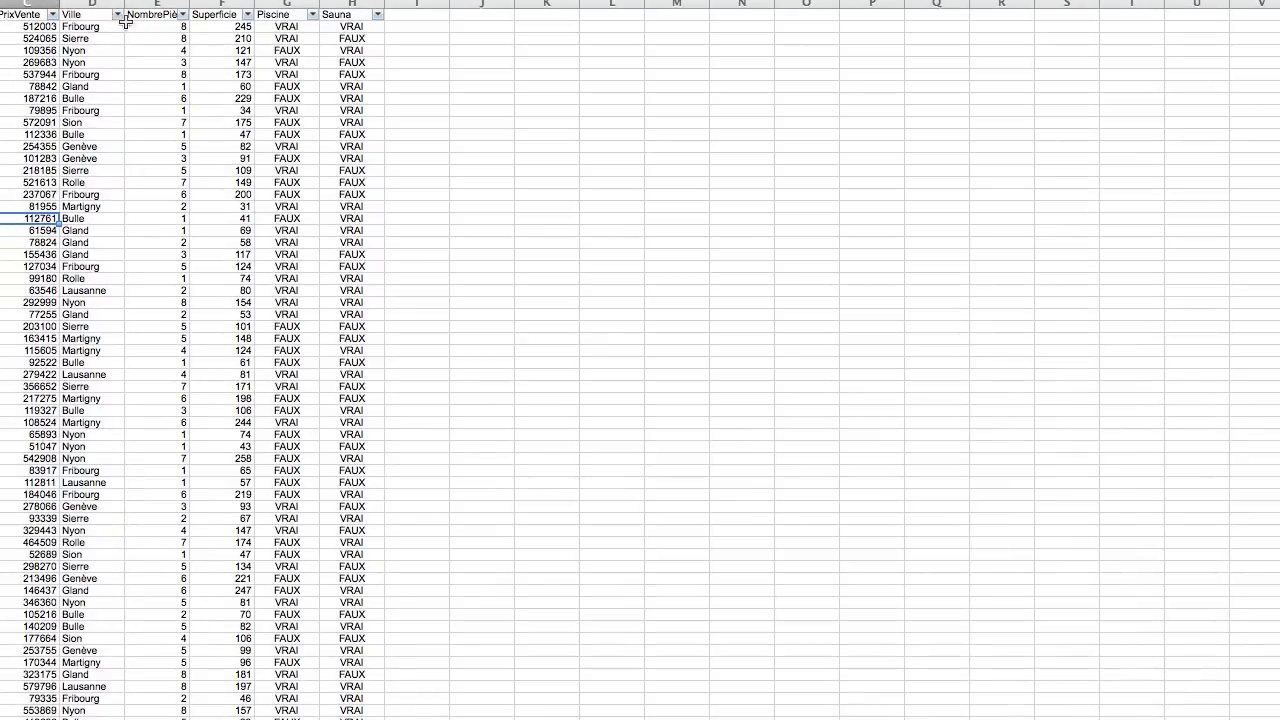
click(50, 14)
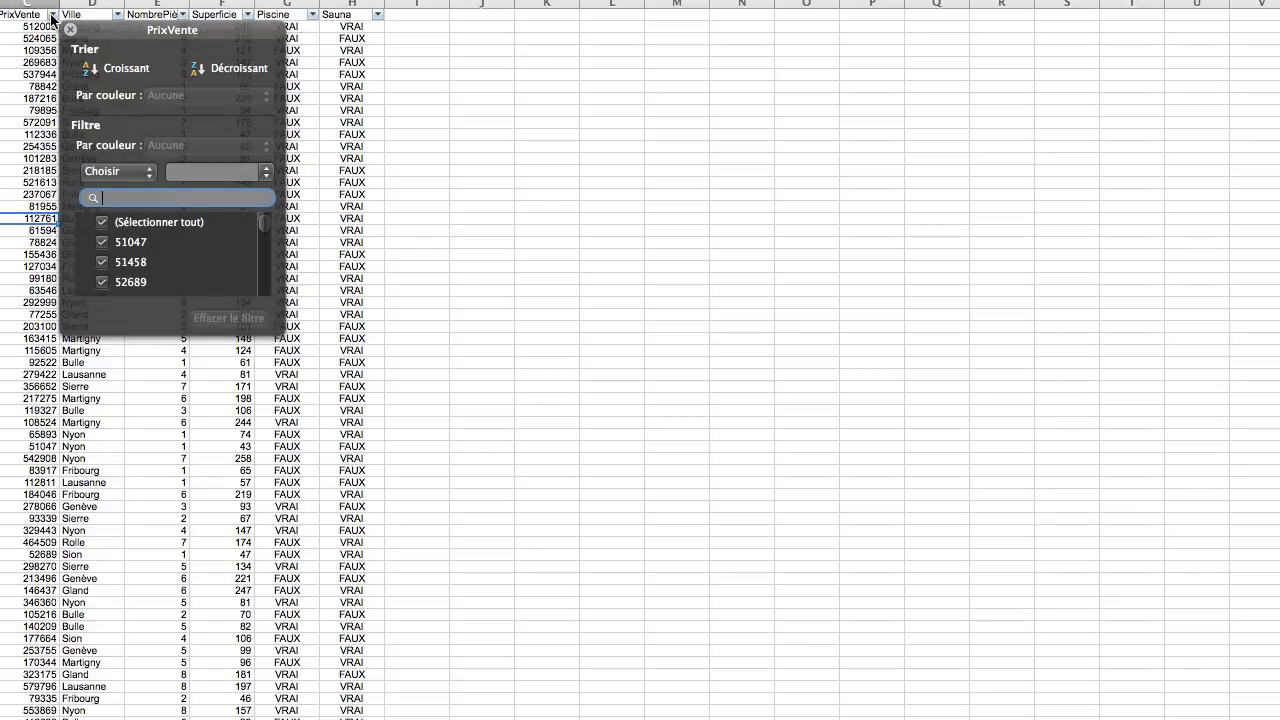
click(121, 170)
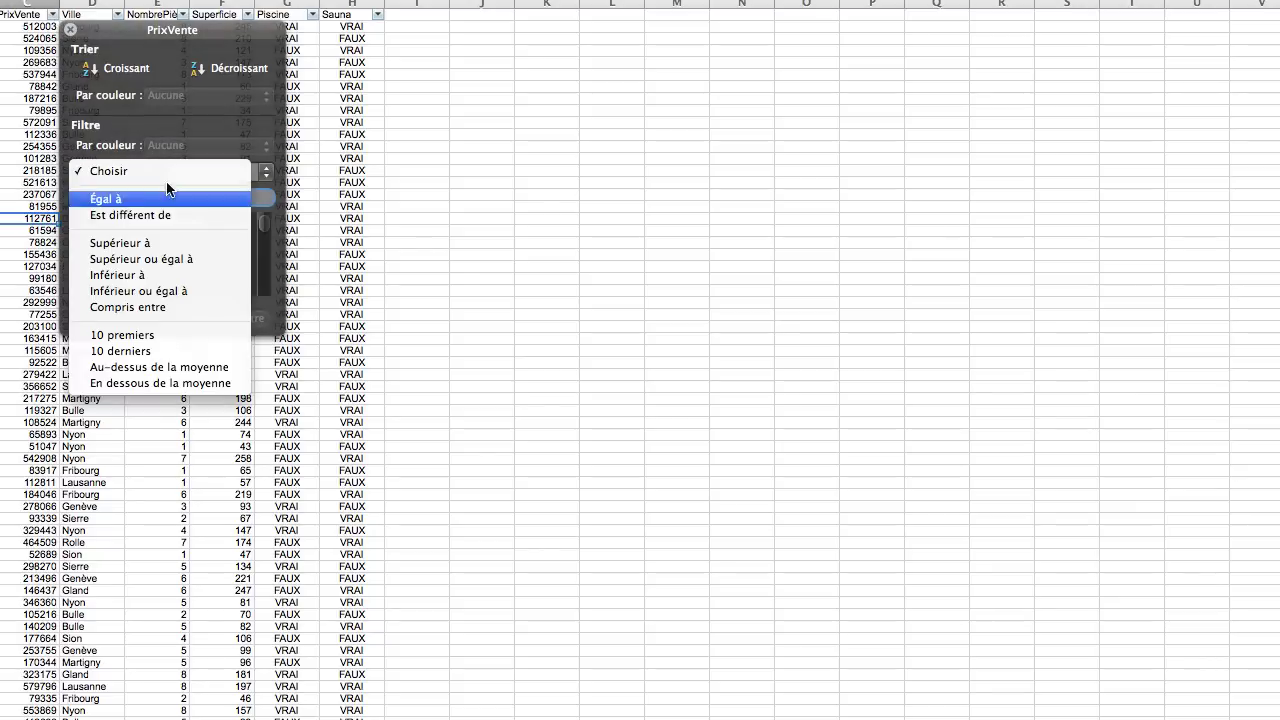
click(118, 274)
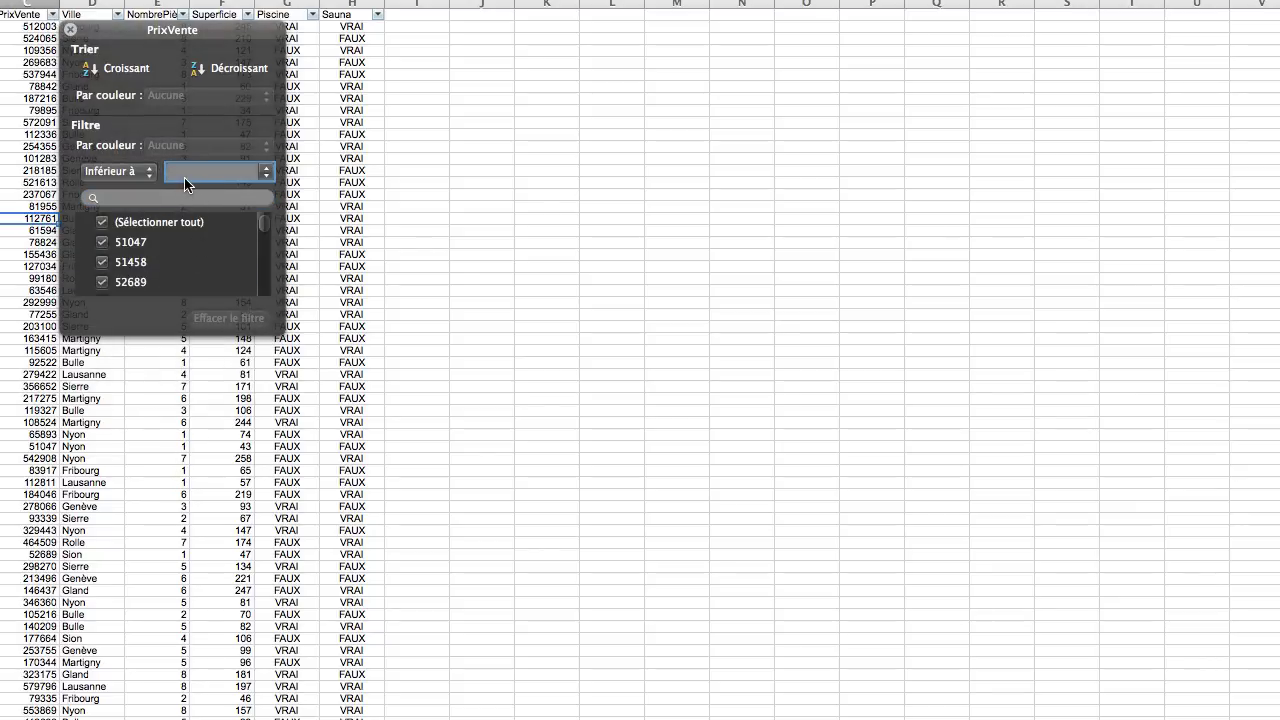
text(250000)
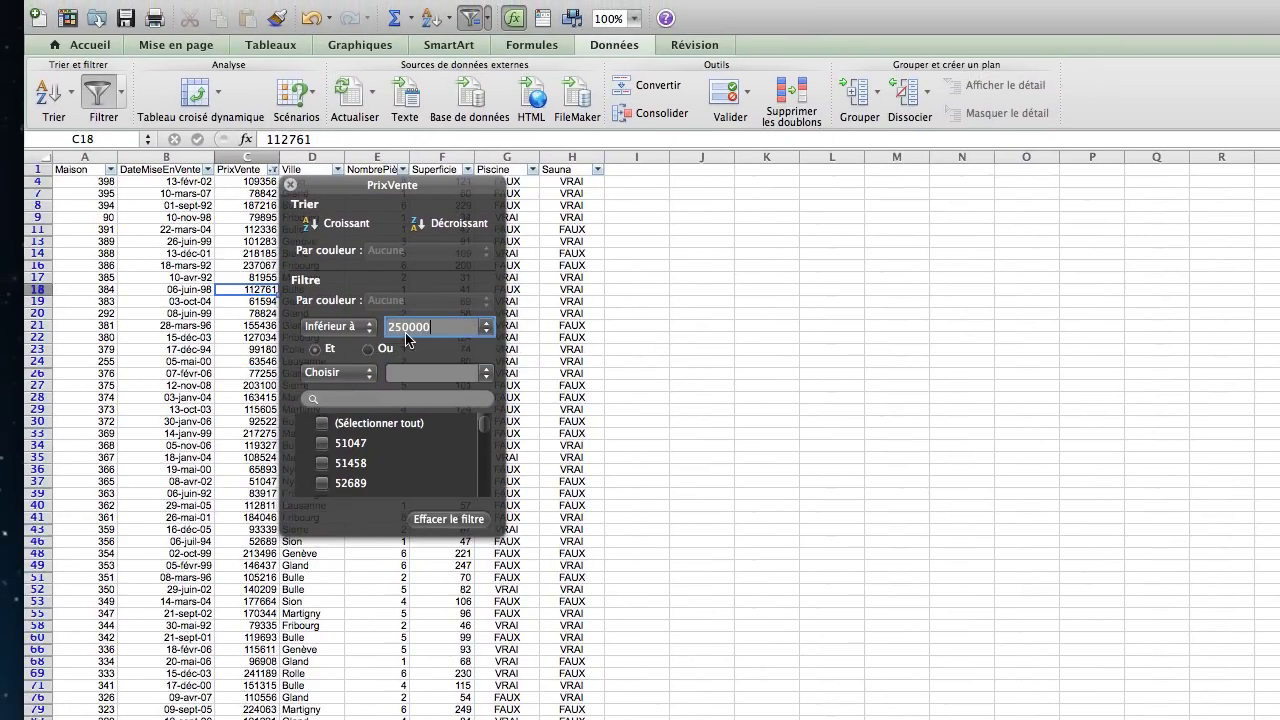
- Filter the NombrePièces column to Supérieur ou égal à 3
click(402, 170)
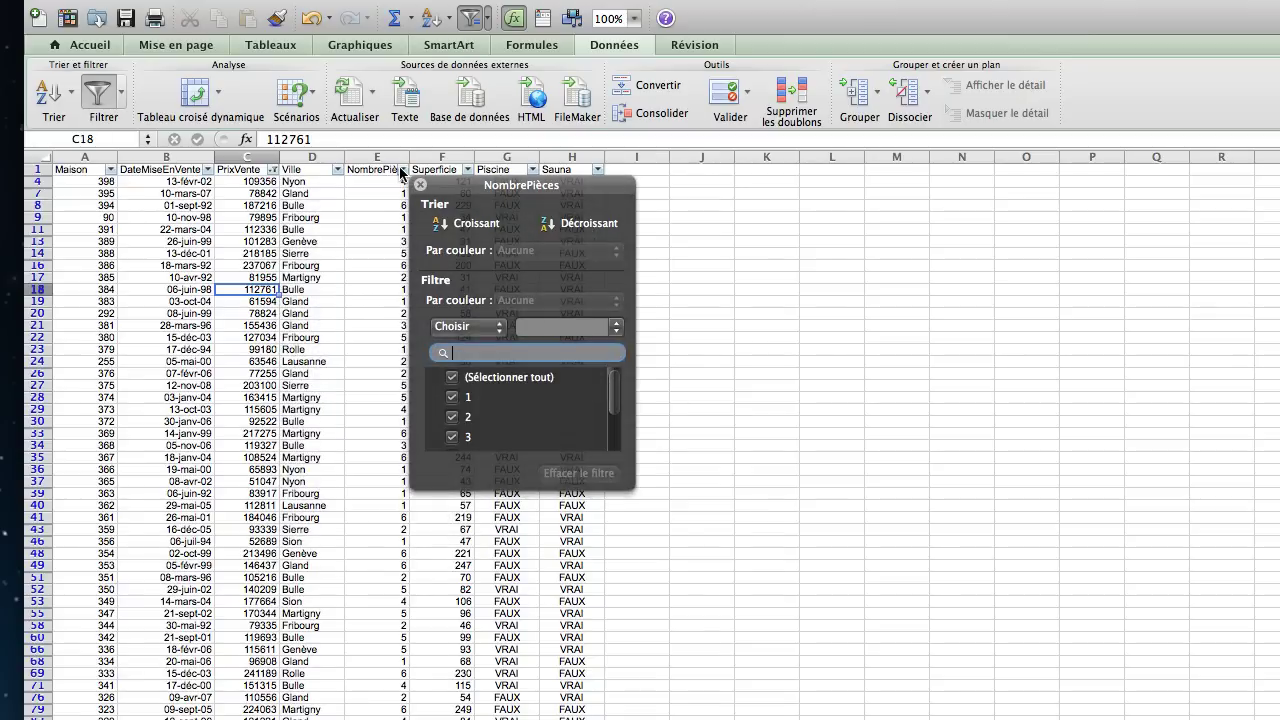
click(488, 328)
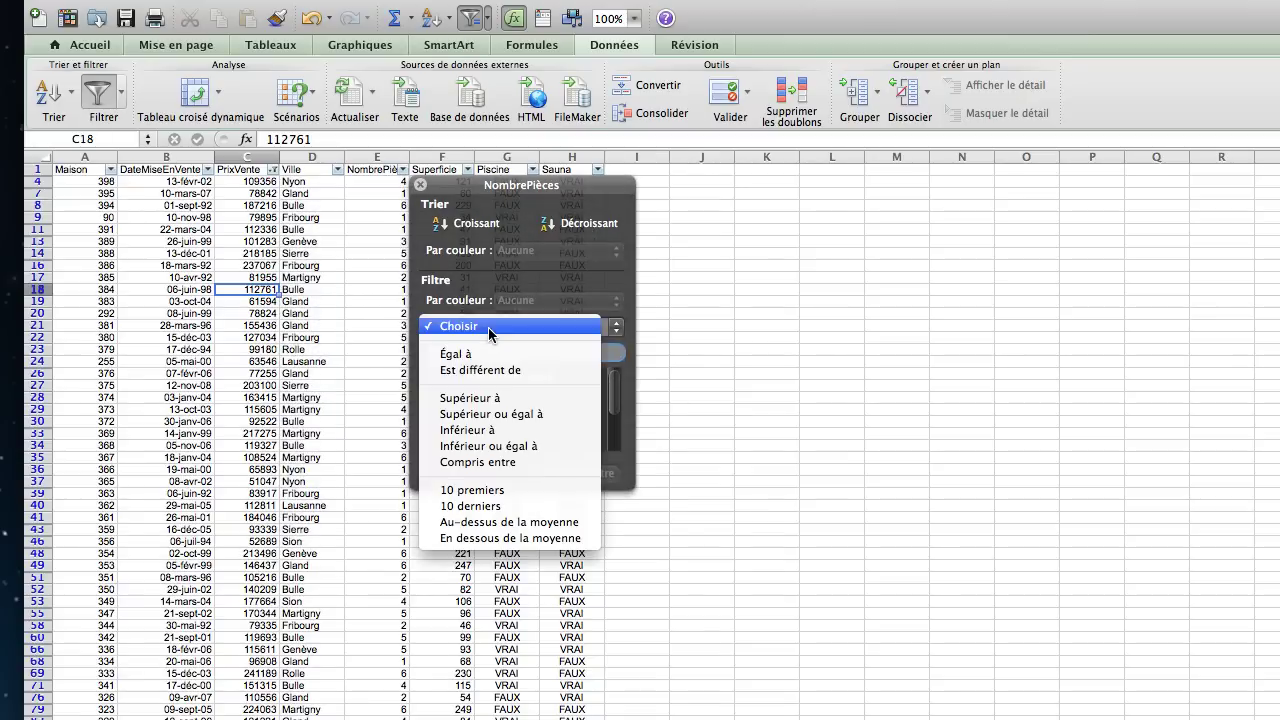
click(491, 414)
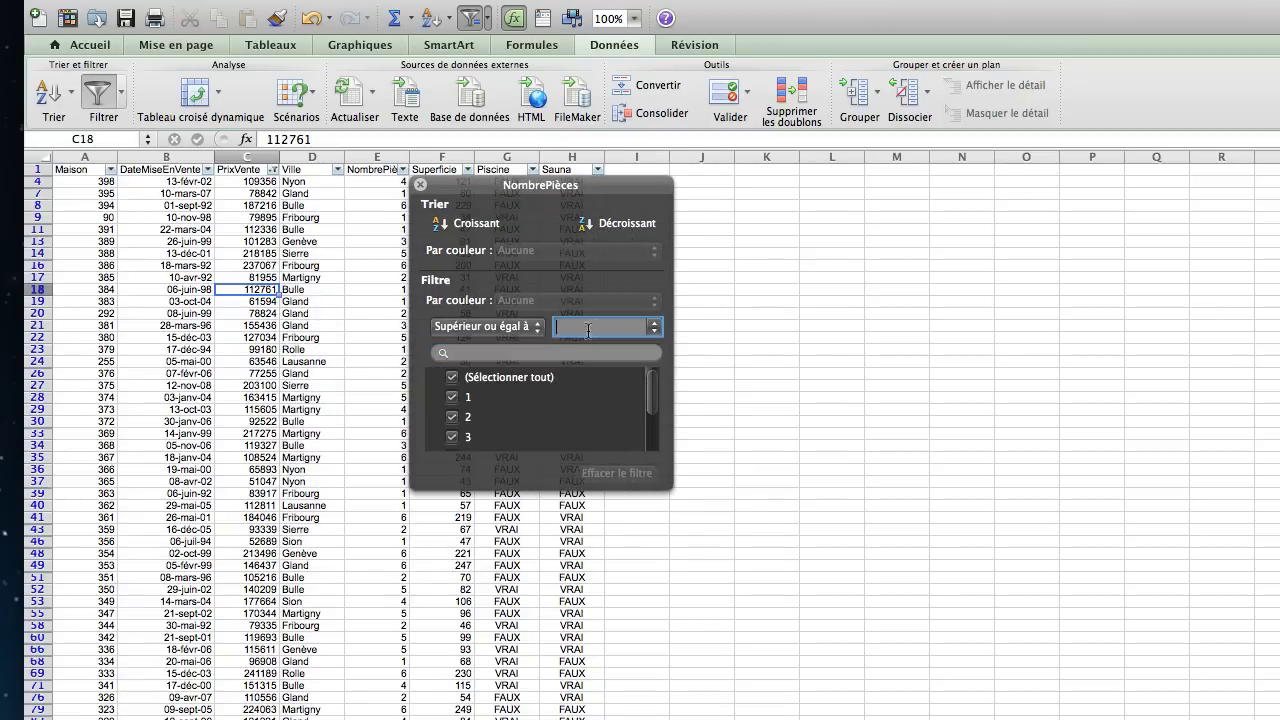
text(3)
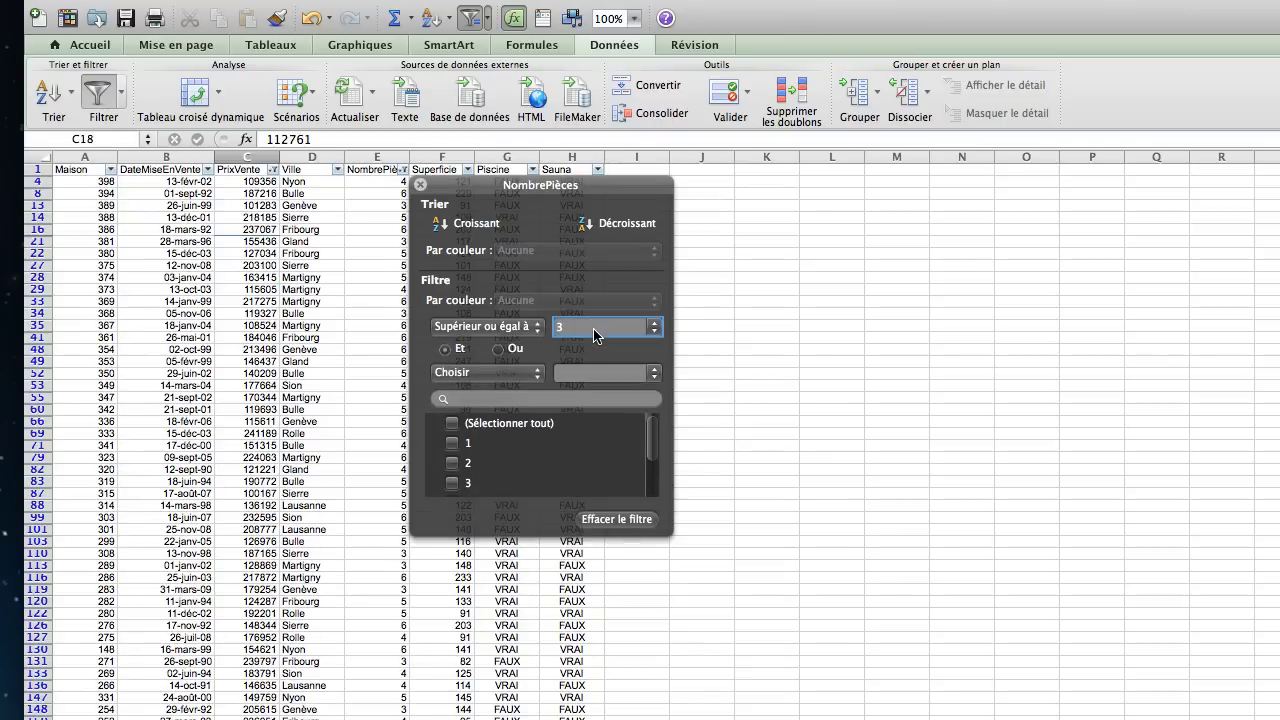
- Filter the Piscine and Sauna columns to keep only the FAUX entries, excluding VRAI in both
click(532, 170)
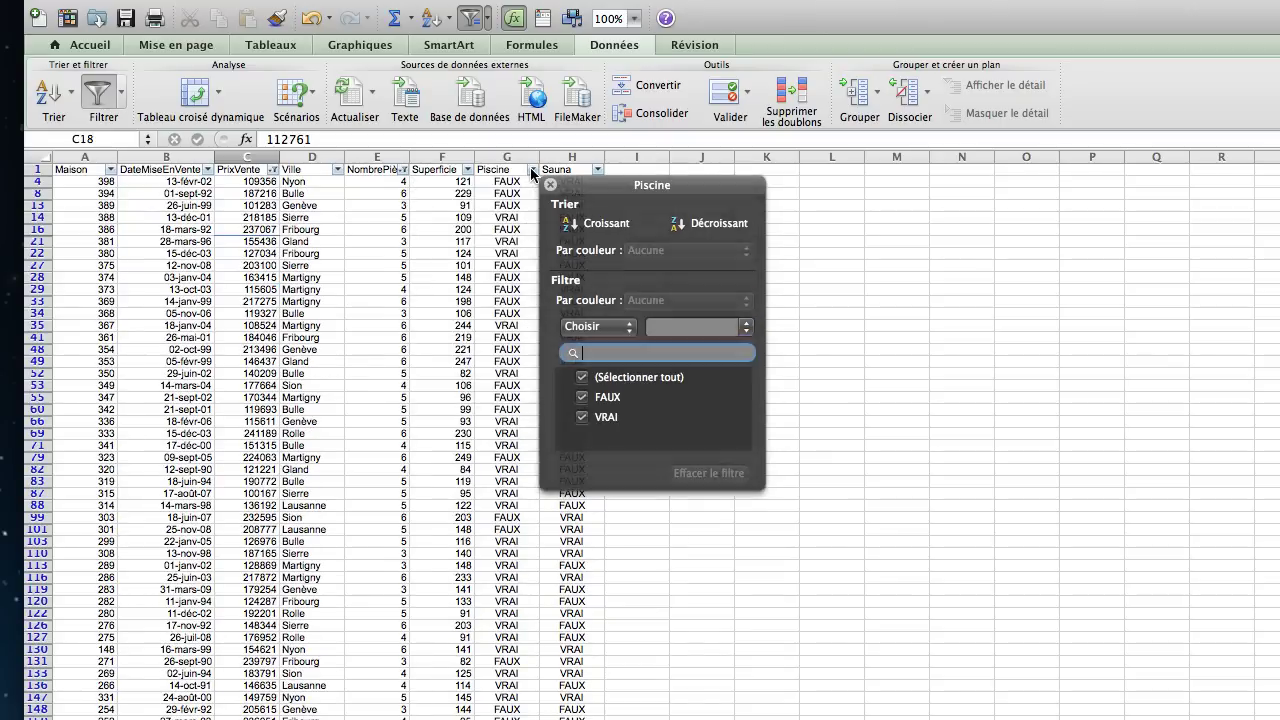
click(582, 418)
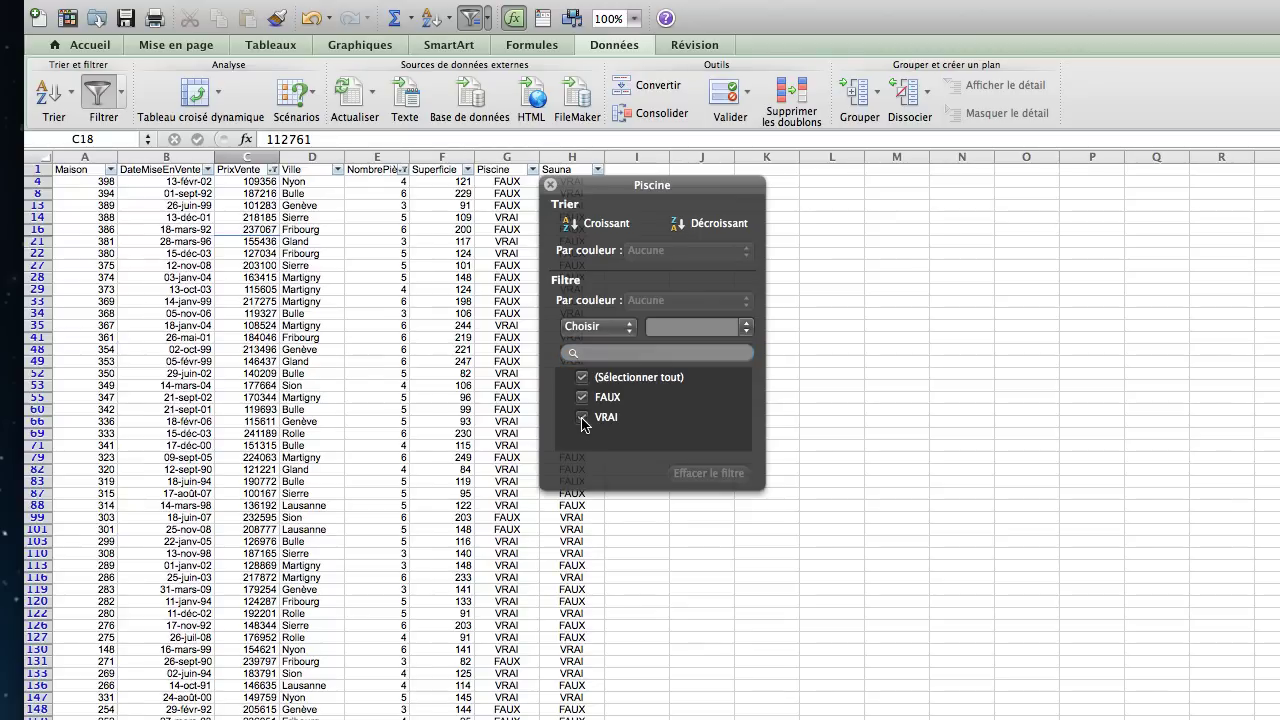
click(599, 170)
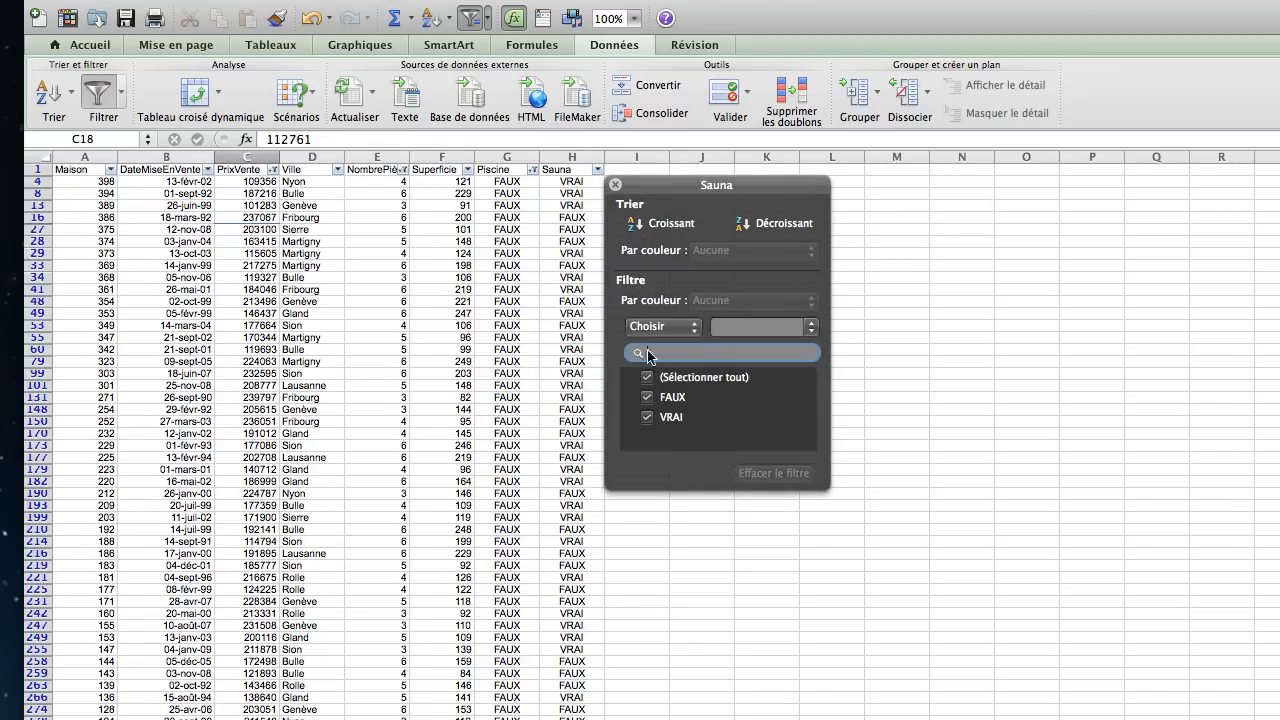
click(647, 418)
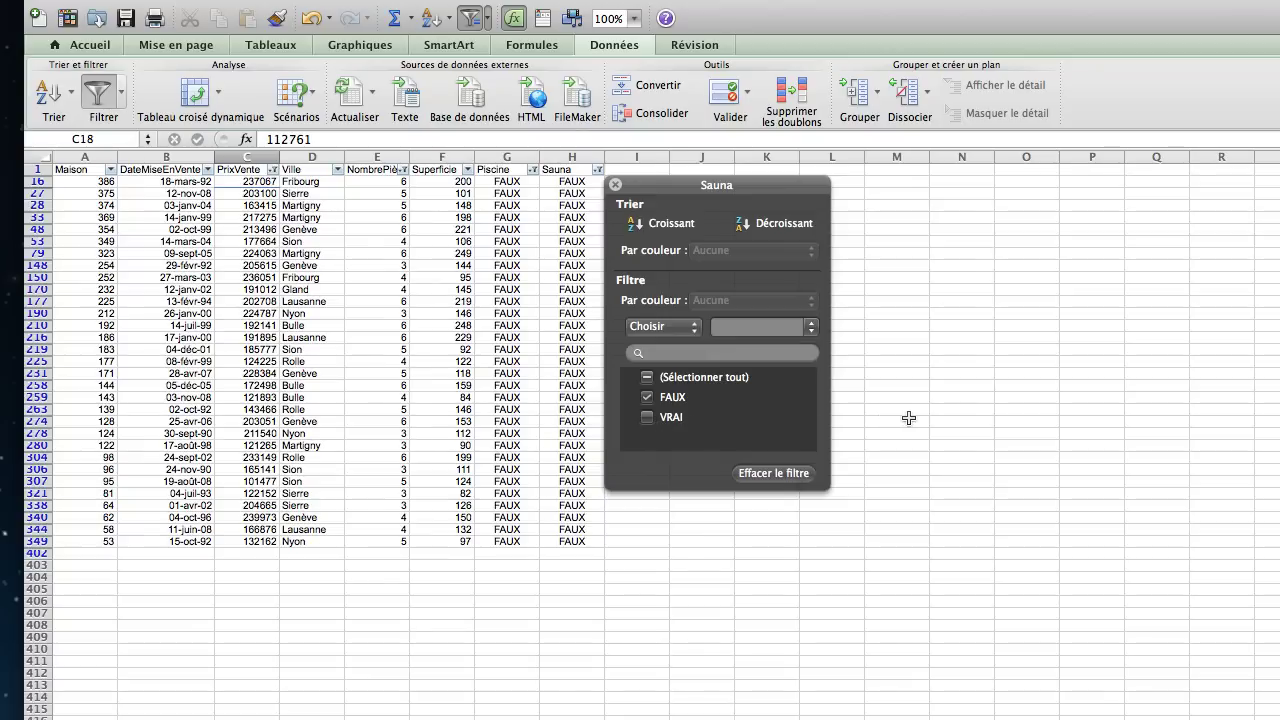
- Sort the filtered house list by Ville in ascending order
click(338, 170)
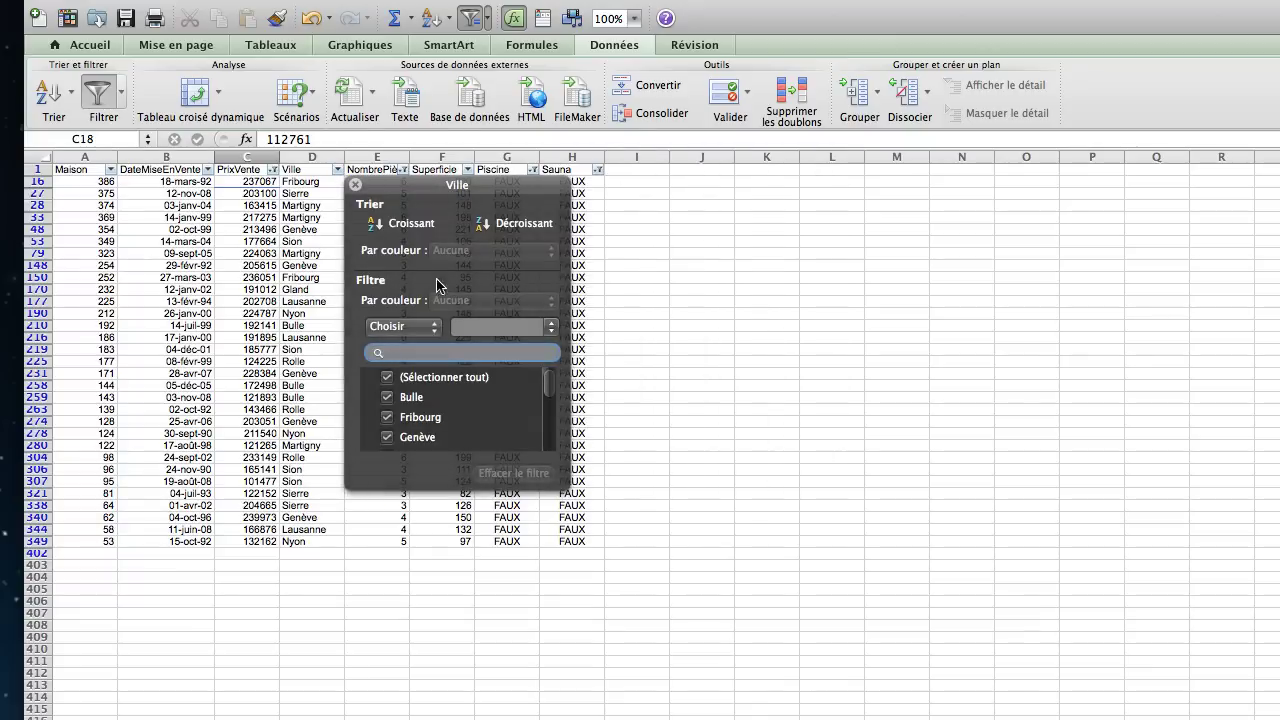
click(407, 226)
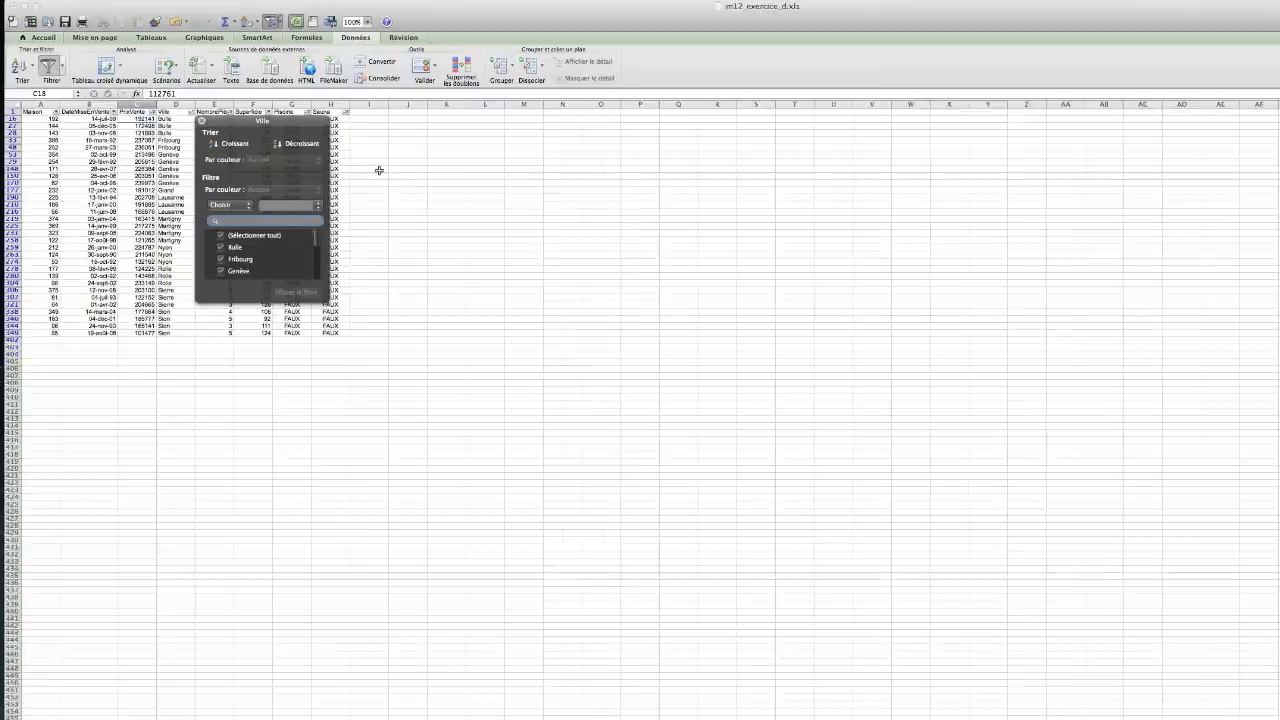
click(655, 267)
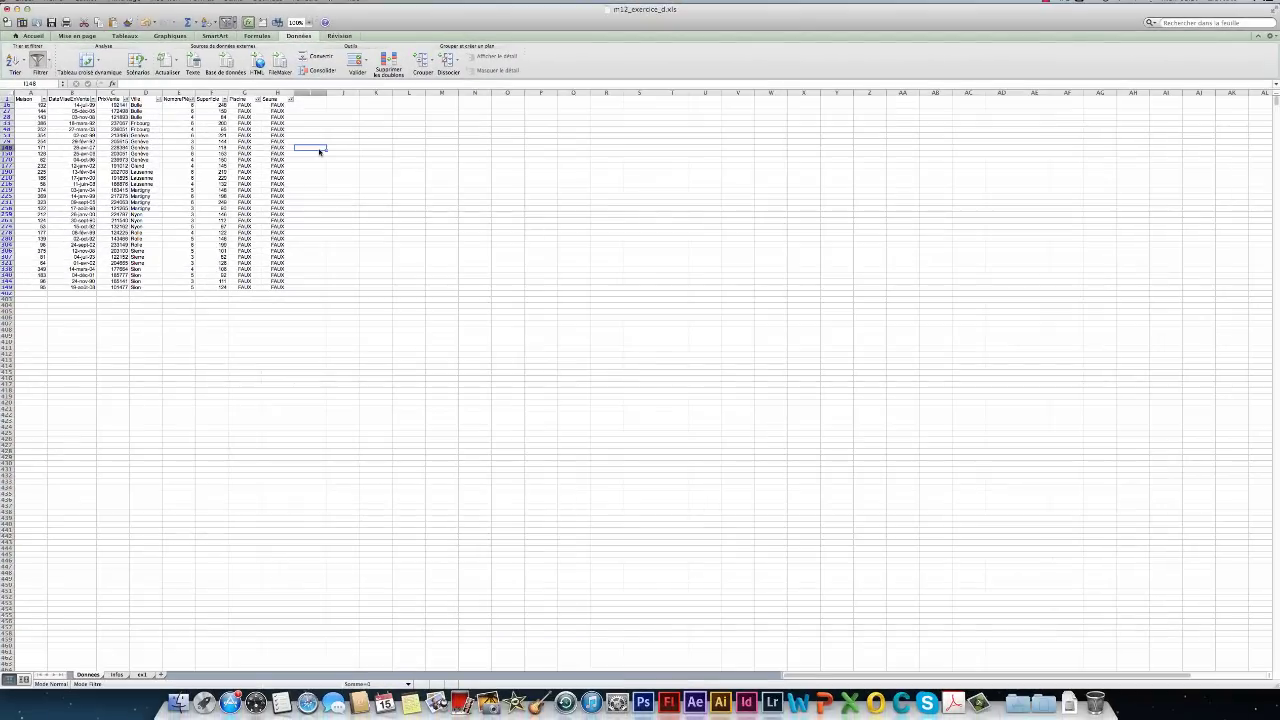
- Copy the filtered house list with its headers into a new sheet named ex2
drag(28, 100, 274, 286)
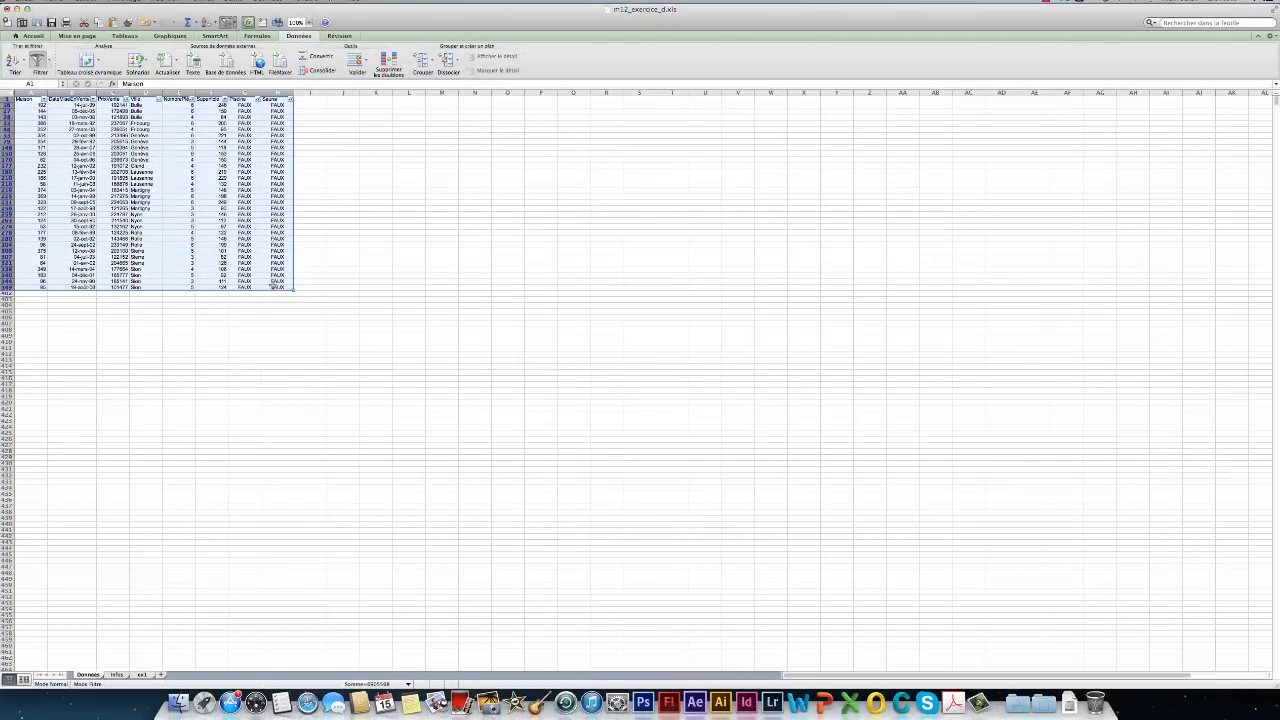
key(super+c)
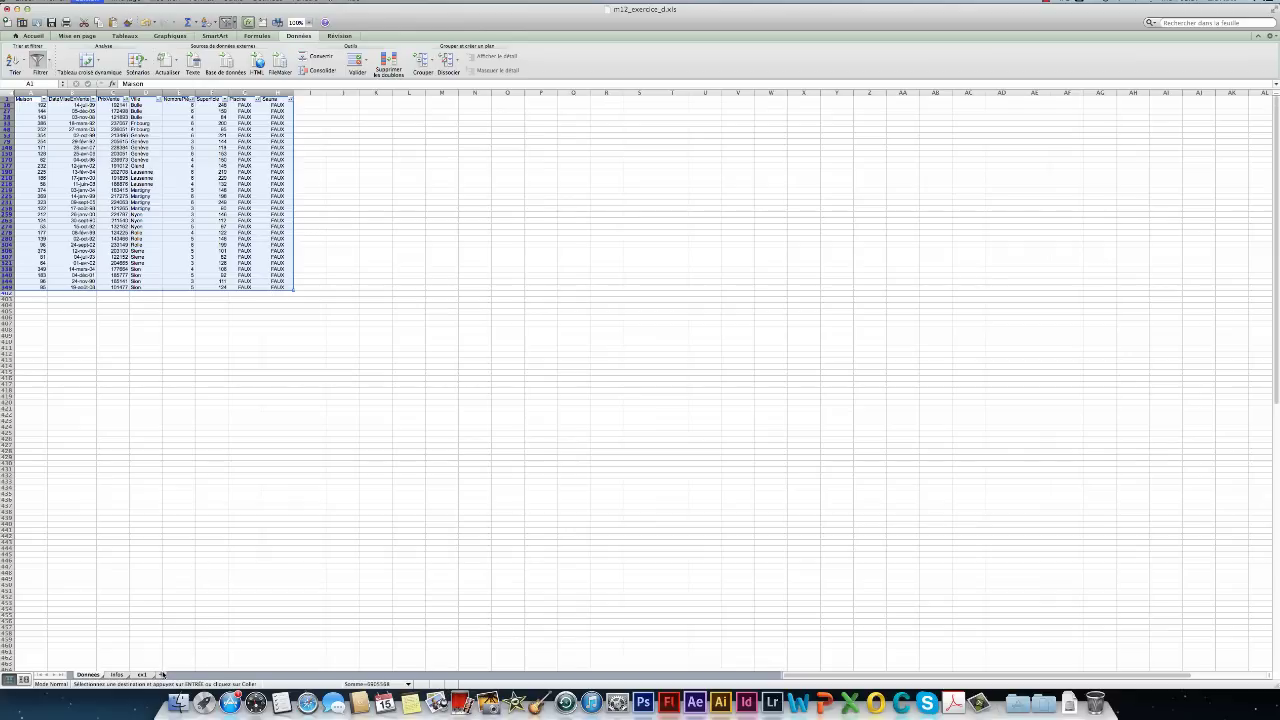
click(161, 676)
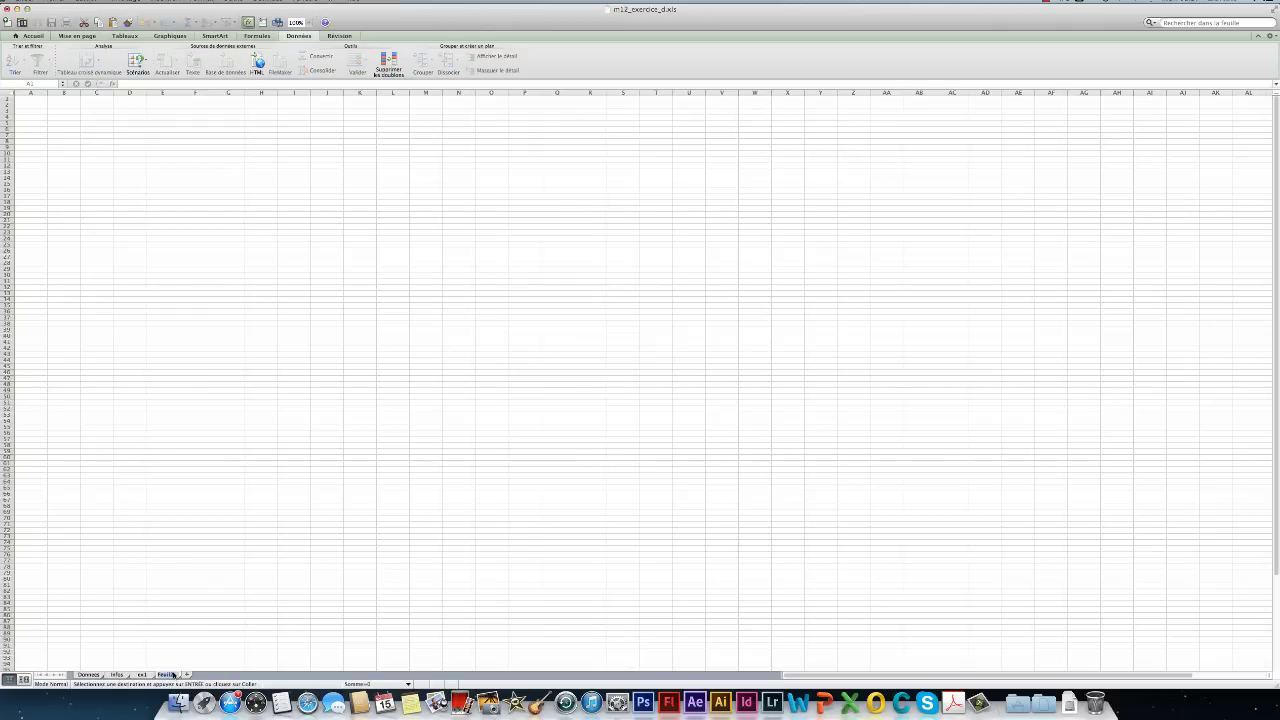
text(ex2)
key(Return)
key(super+v)
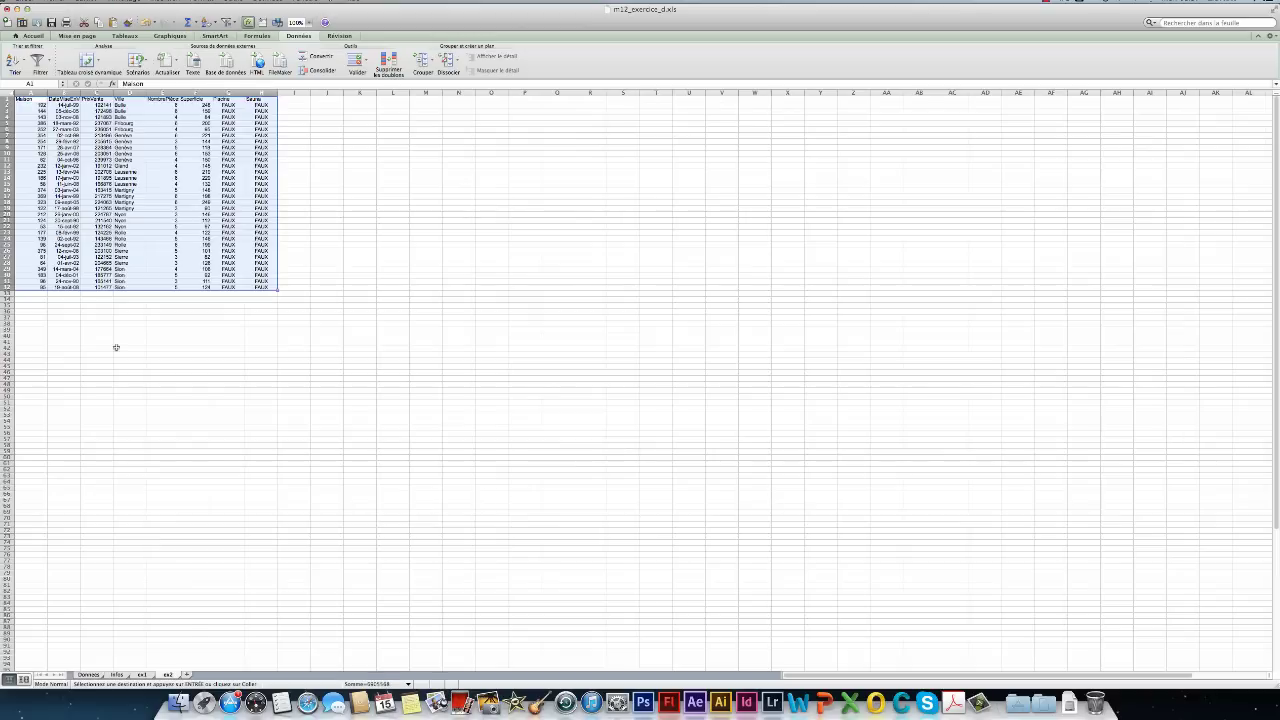
- Return to the Données sheet and reset its filters by turning automatic filtering off and on again
click(87, 675)
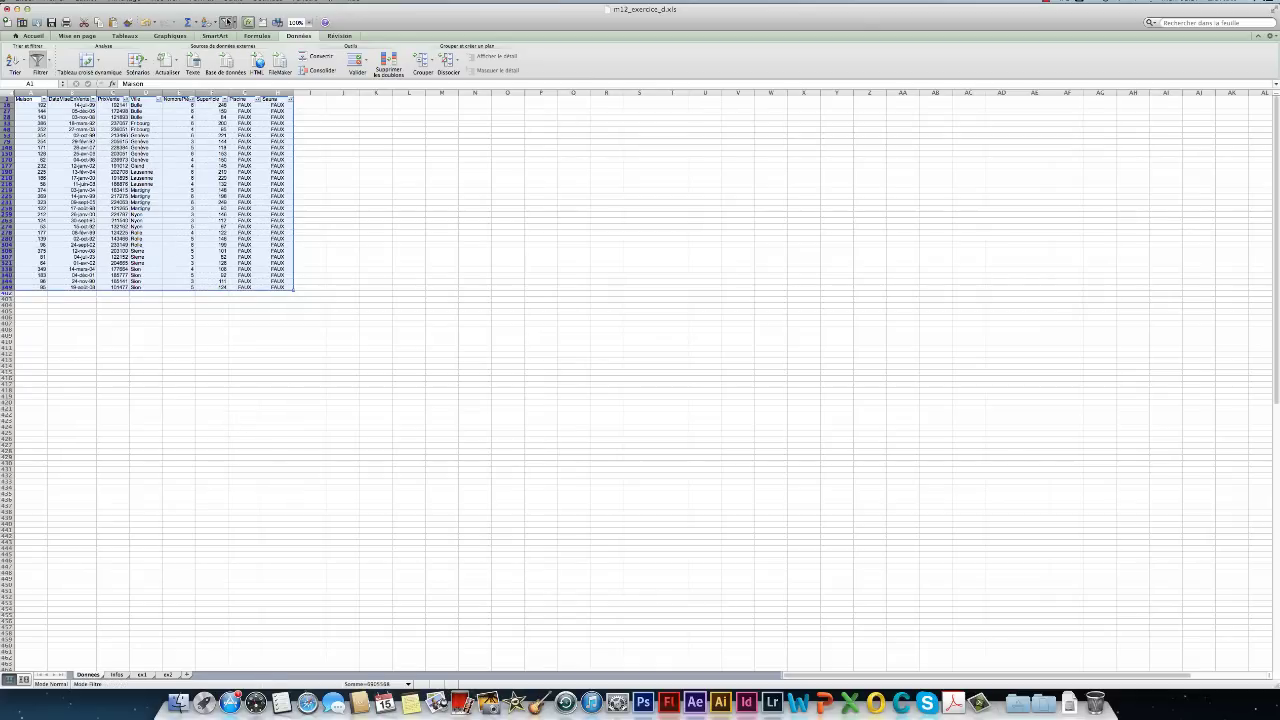
click(227, 23)
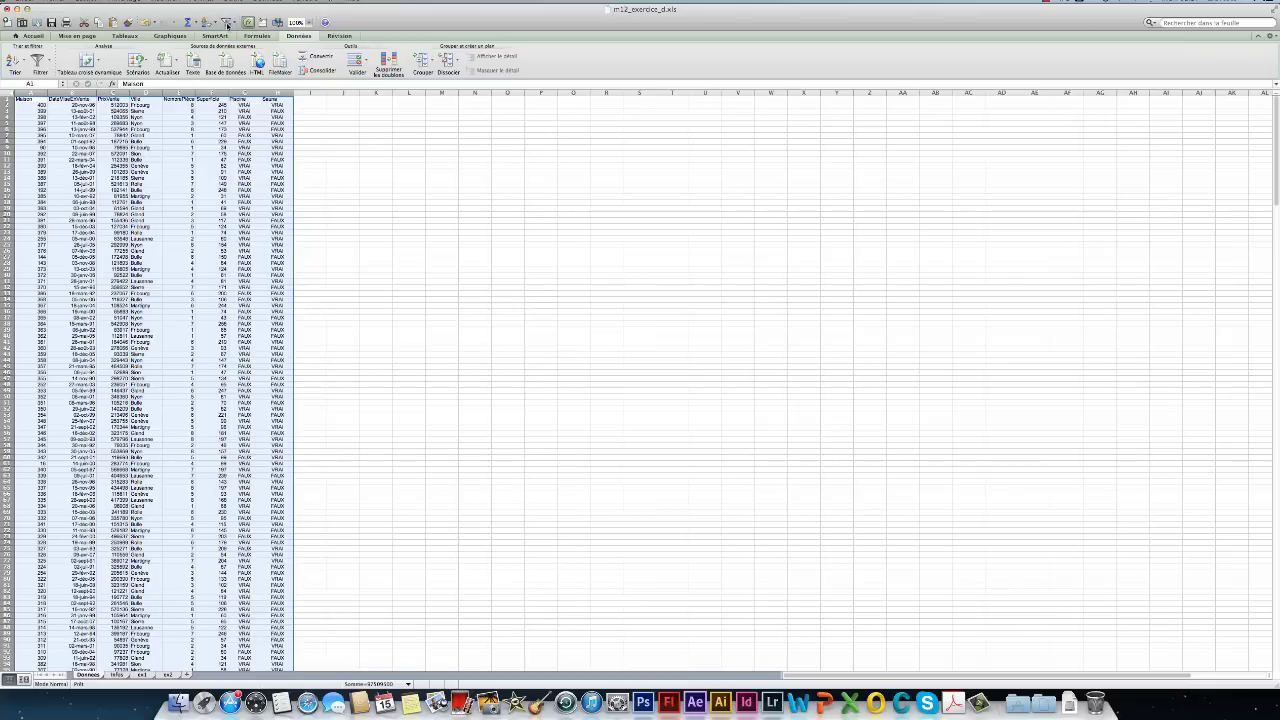
click(227, 23)
click(397, 252)
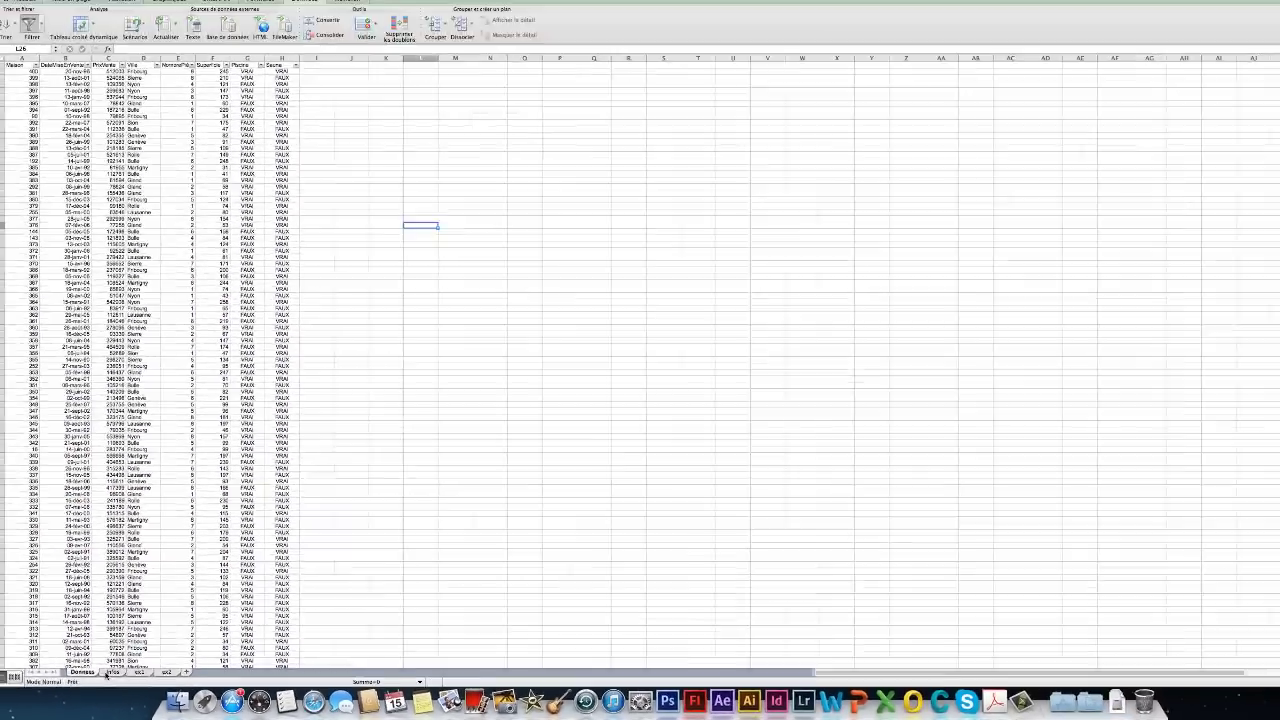
- Consult the Exercice 3 criteria on the Infos sheet and filter Ville on Données to Genève only
click(47, 627)
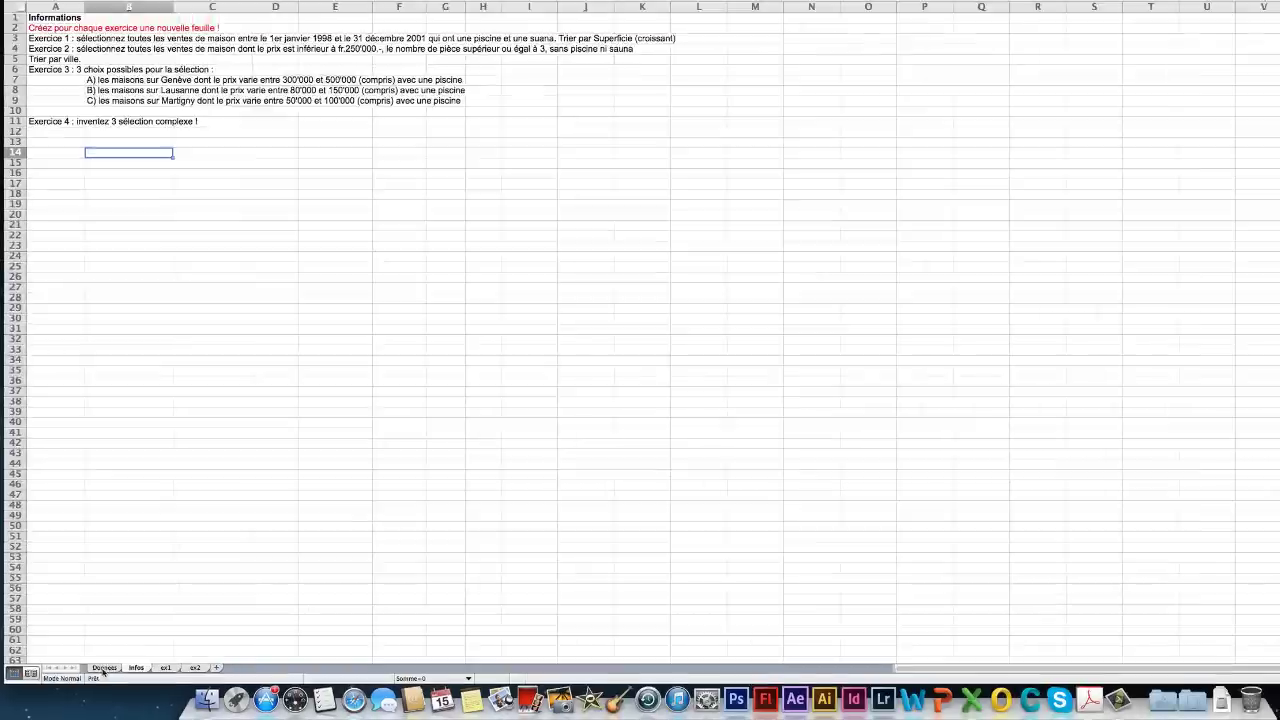
click(199, 626)
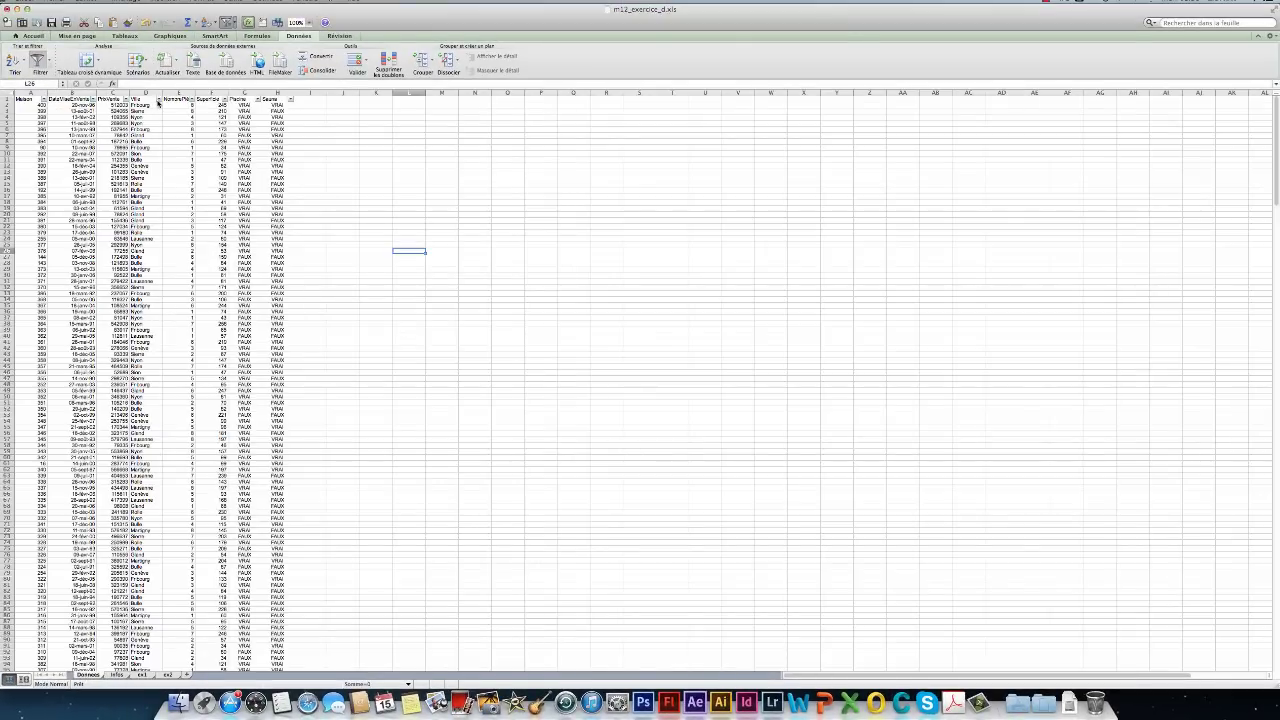
click(157, 100)
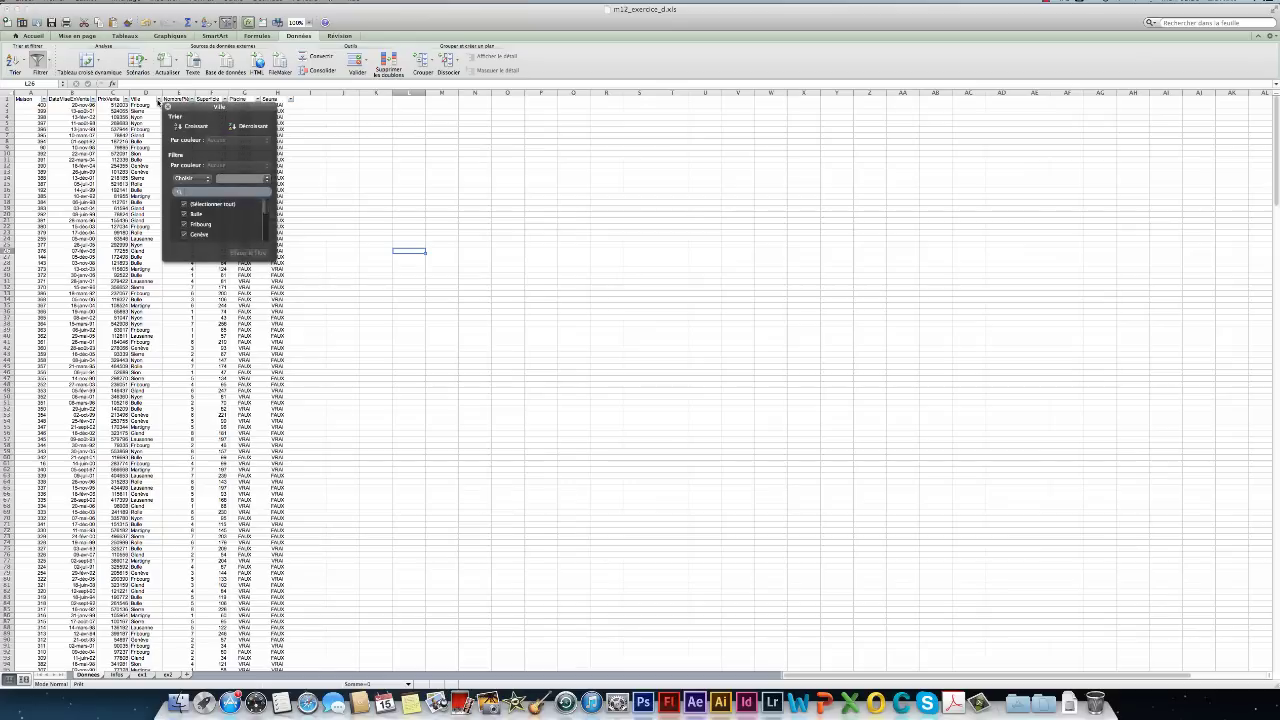
click(185, 214)
click(184, 224)
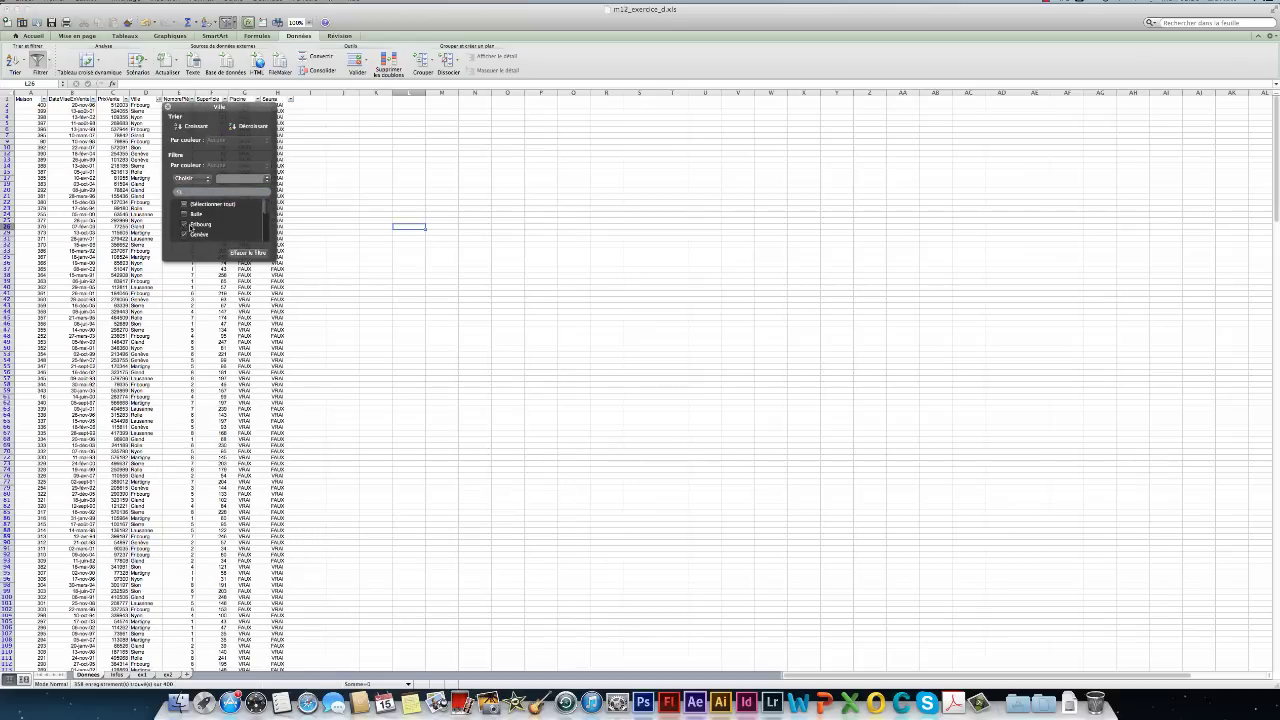
mouse_move(266, 208)
mouse_down()
mouse_move(267, 240)
mouse_move(267, 207)
mouse_up()
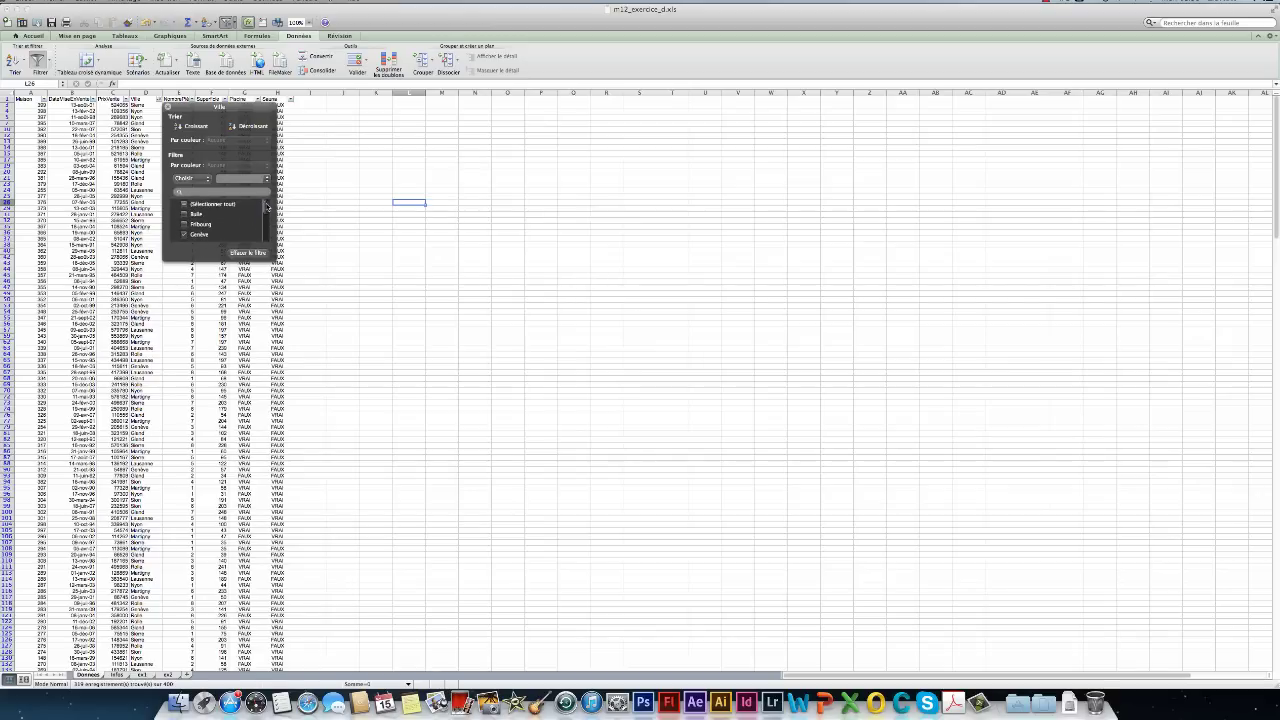
scroll(216, 209, down, 2)
scroll(216, 209, up, 2)
click(185, 203)
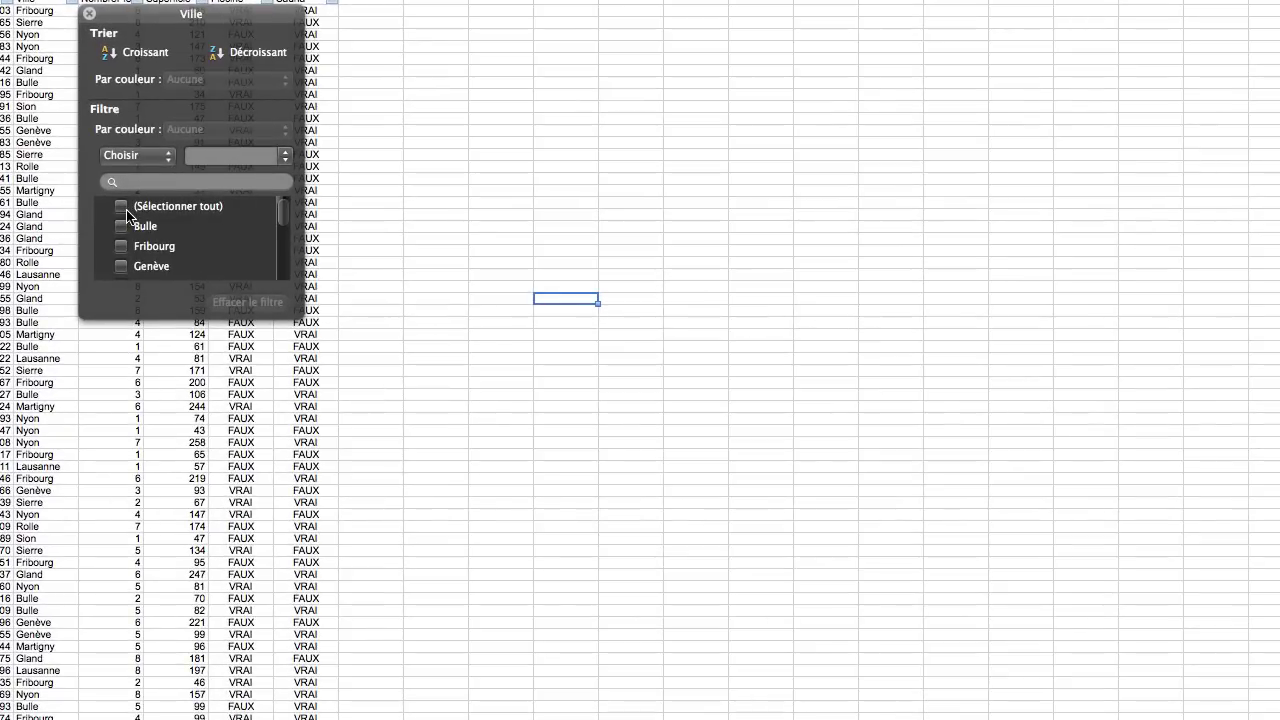
scroll(189, 243, down, 1)
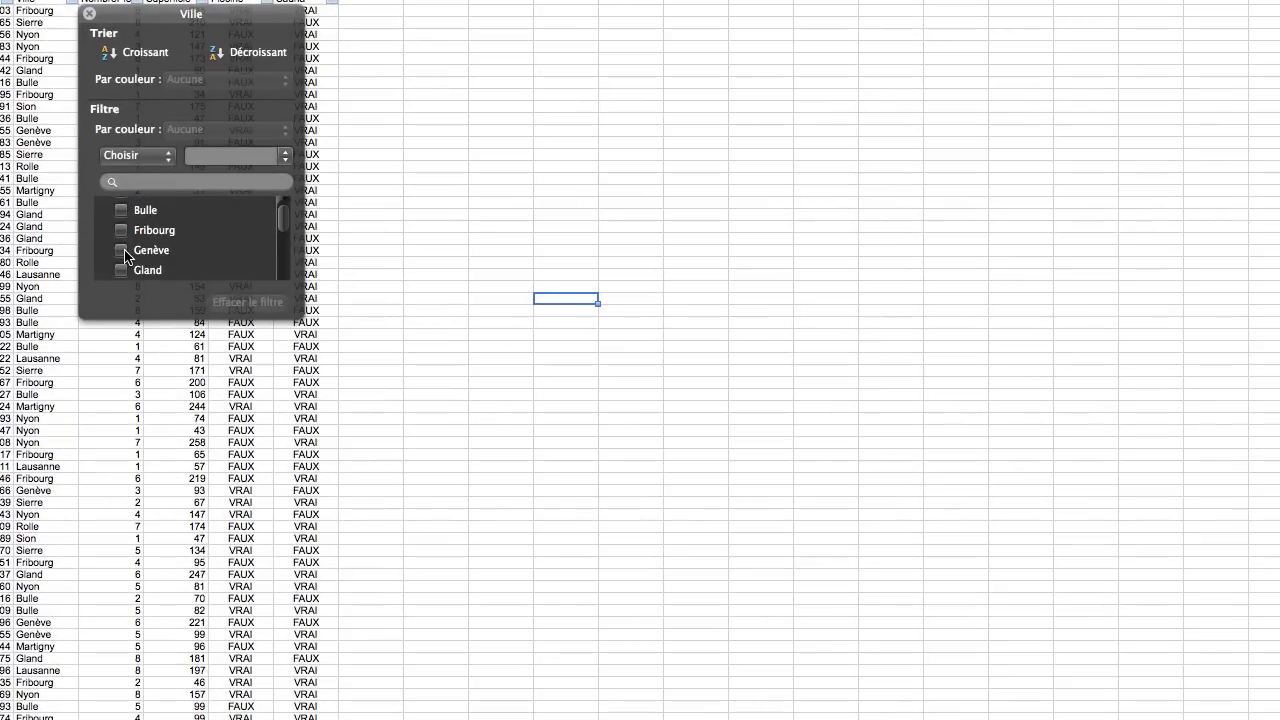
click(124, 254)
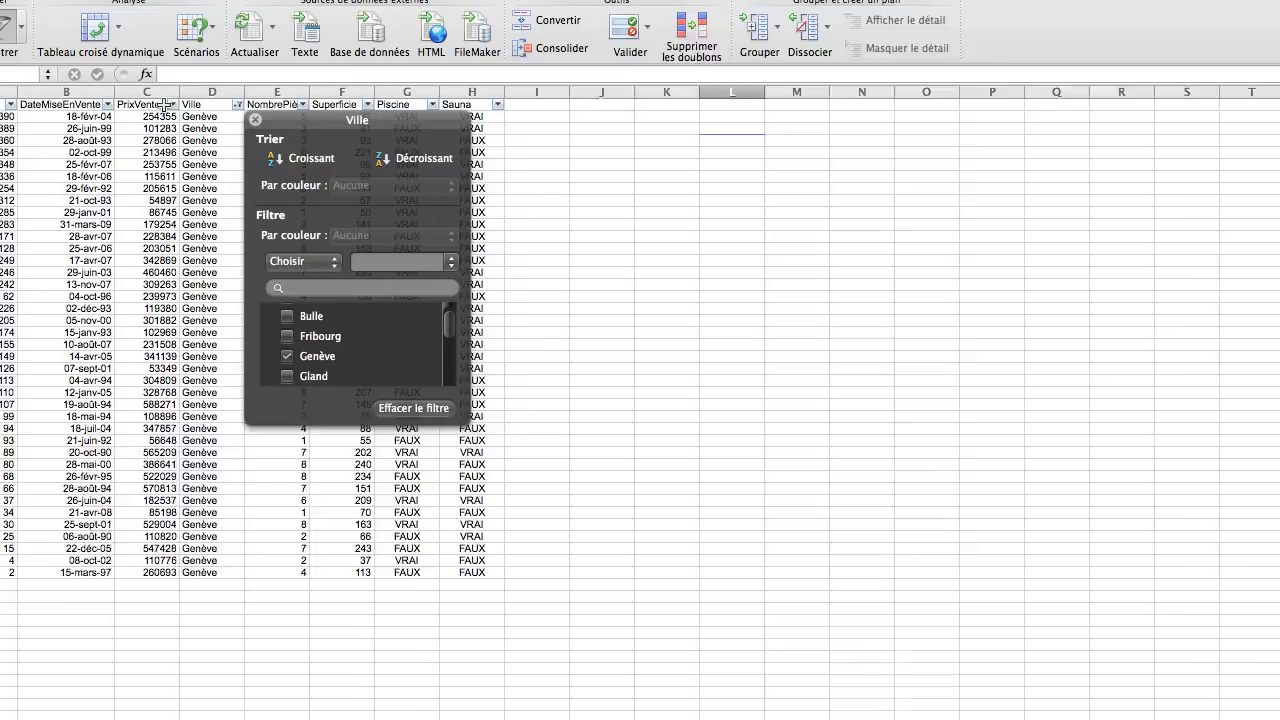
- Filter PrixVente with Compris entre from 300000 to 500000 and exclude FAUX from the Piscine column
click(272, 168)
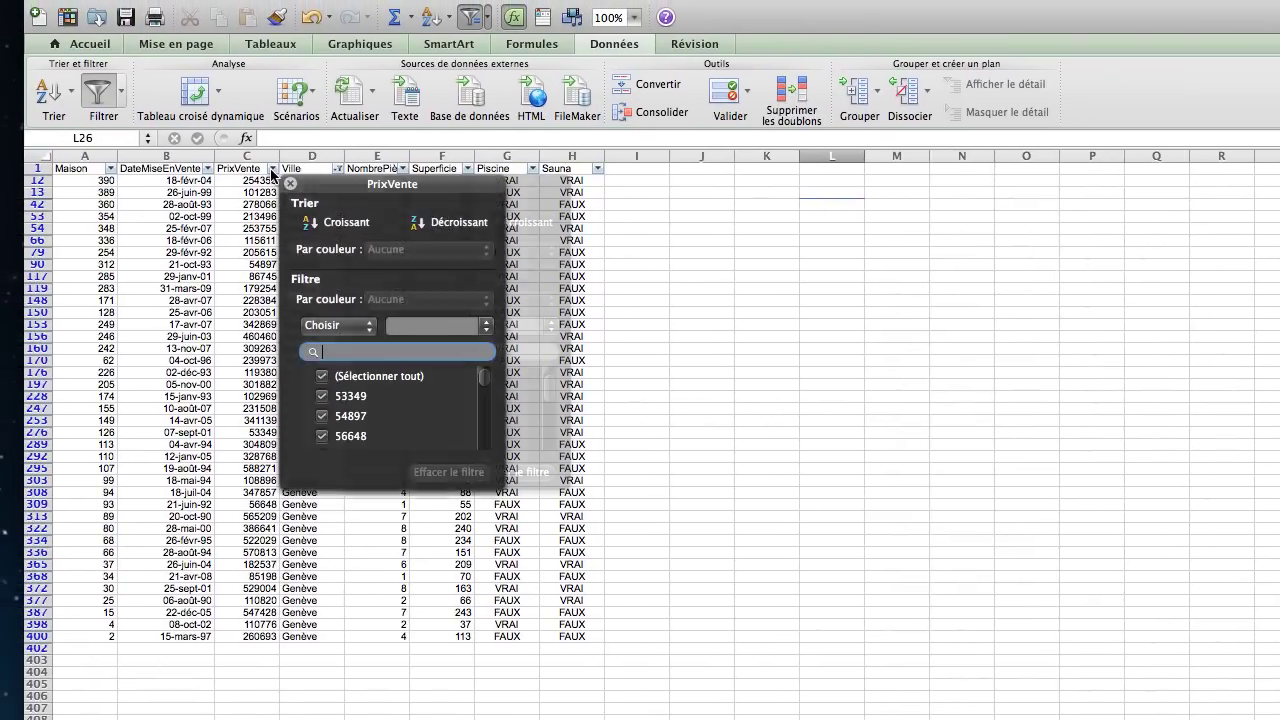
click(356, 326)
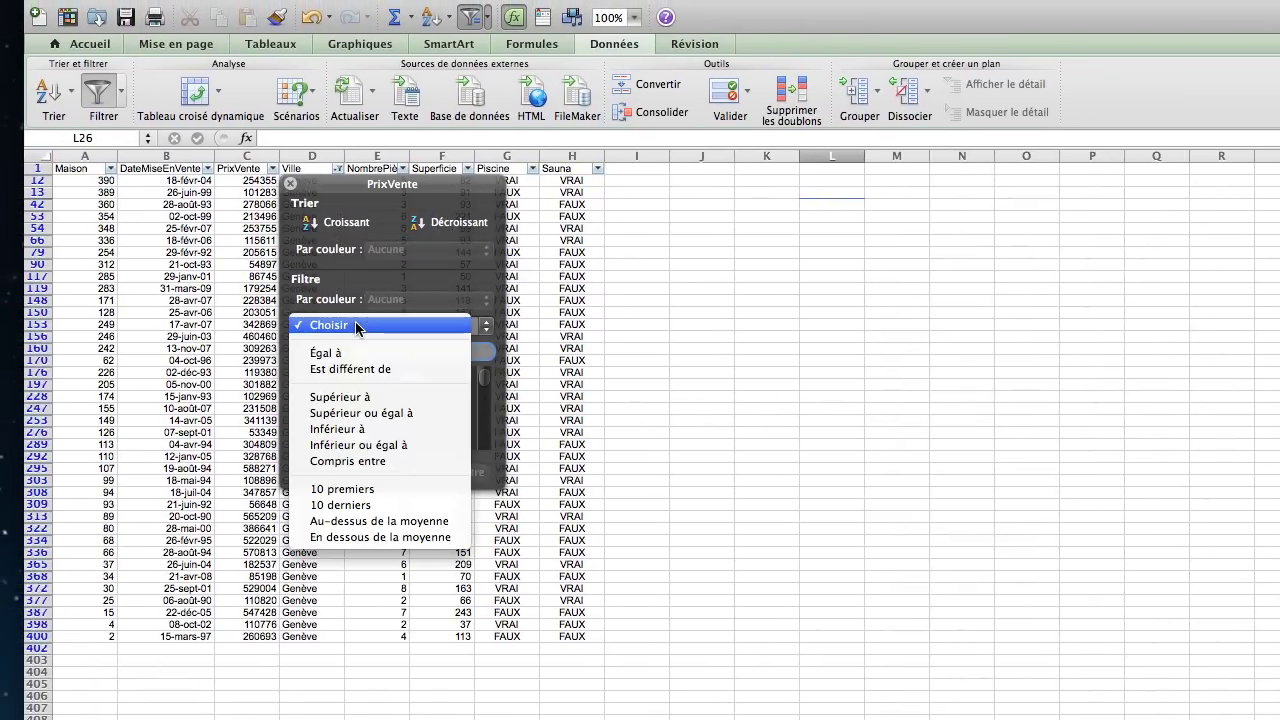
click(380, 461)
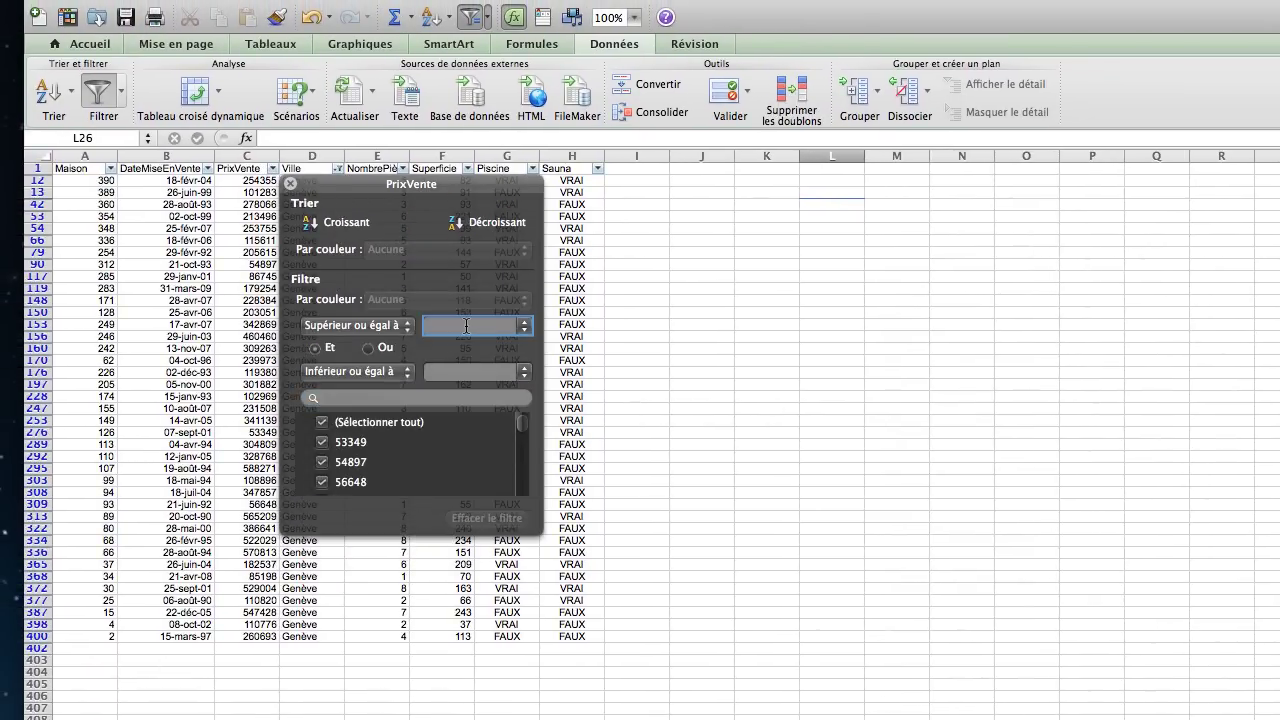
text(300000)
click(461, 371)
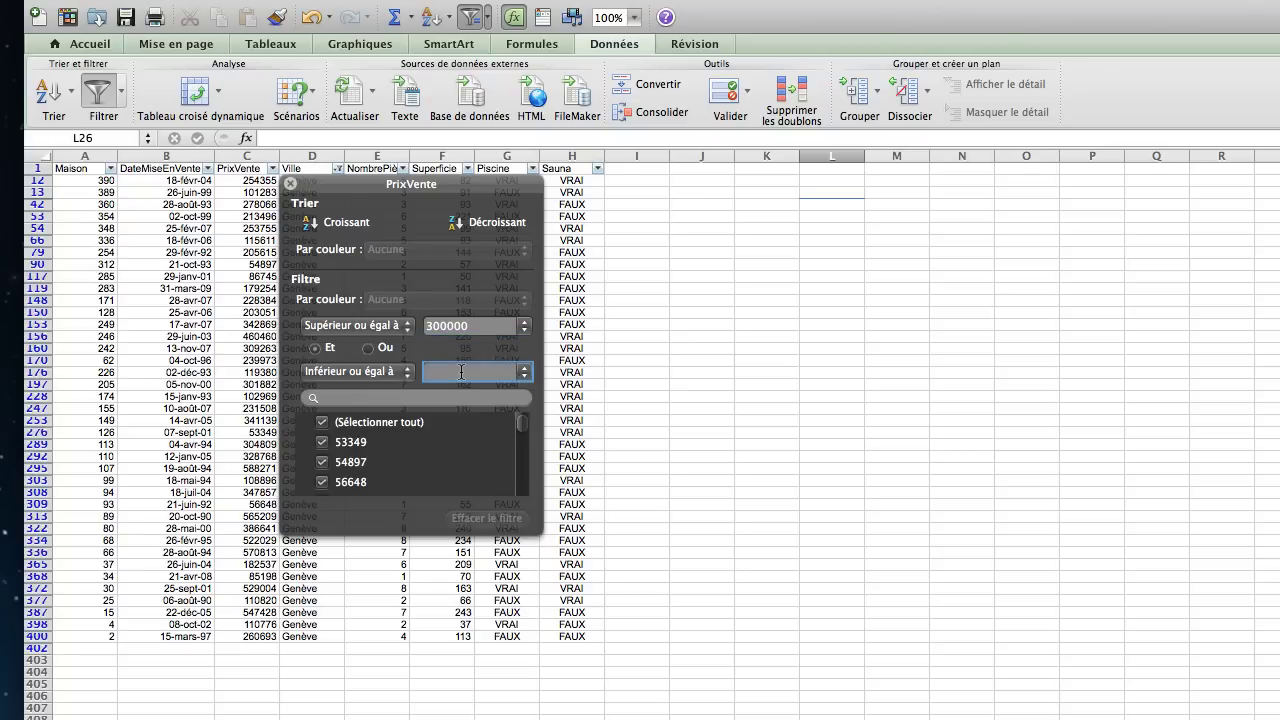
text(500000)
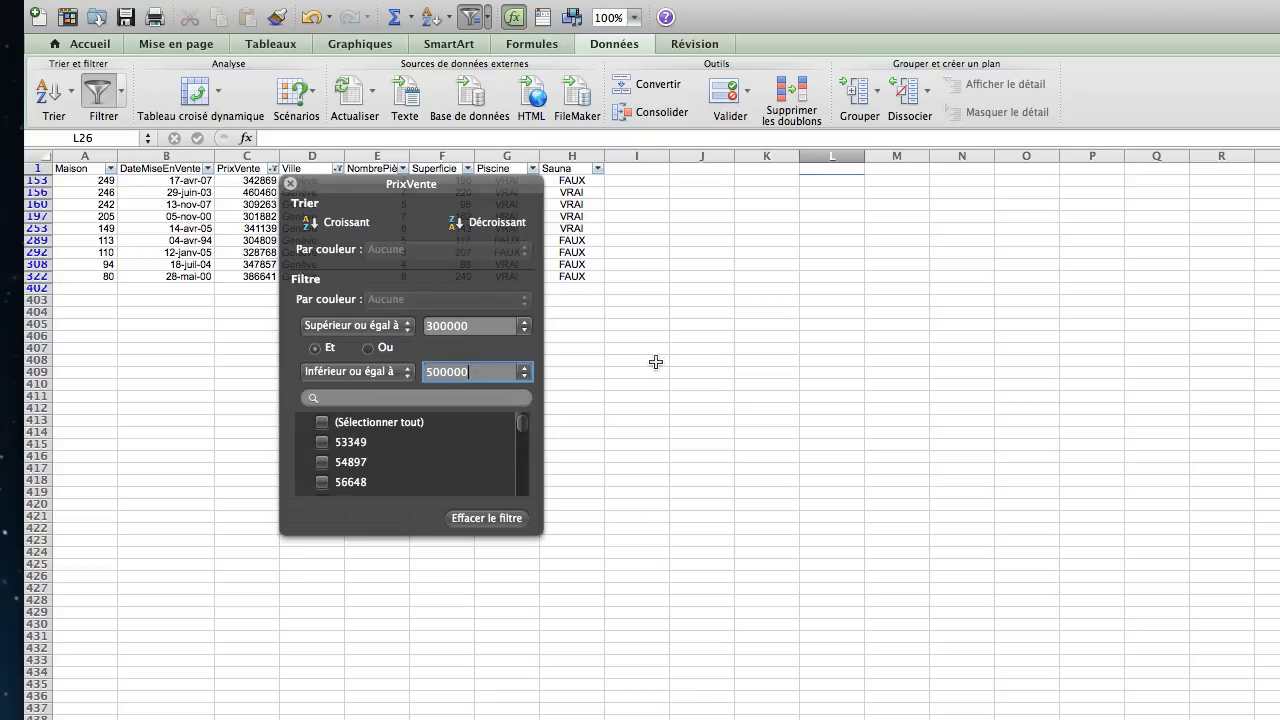
click(533, 168)
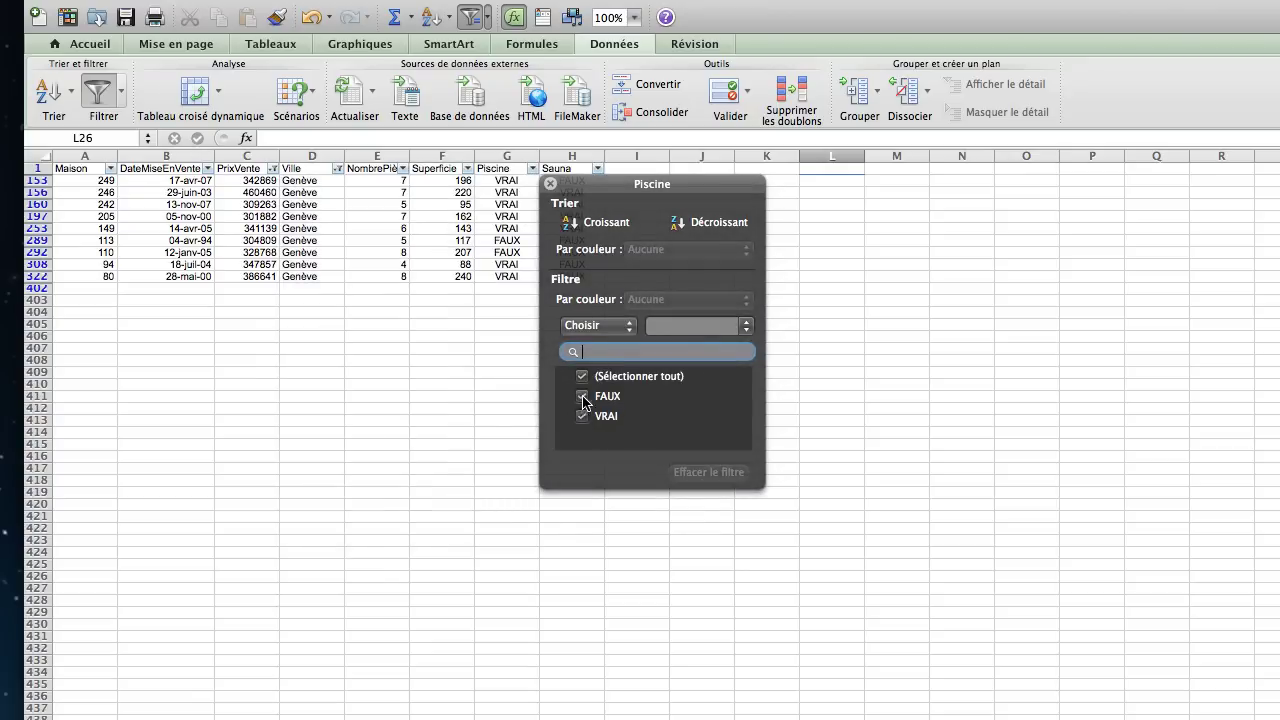
click(581, 398)
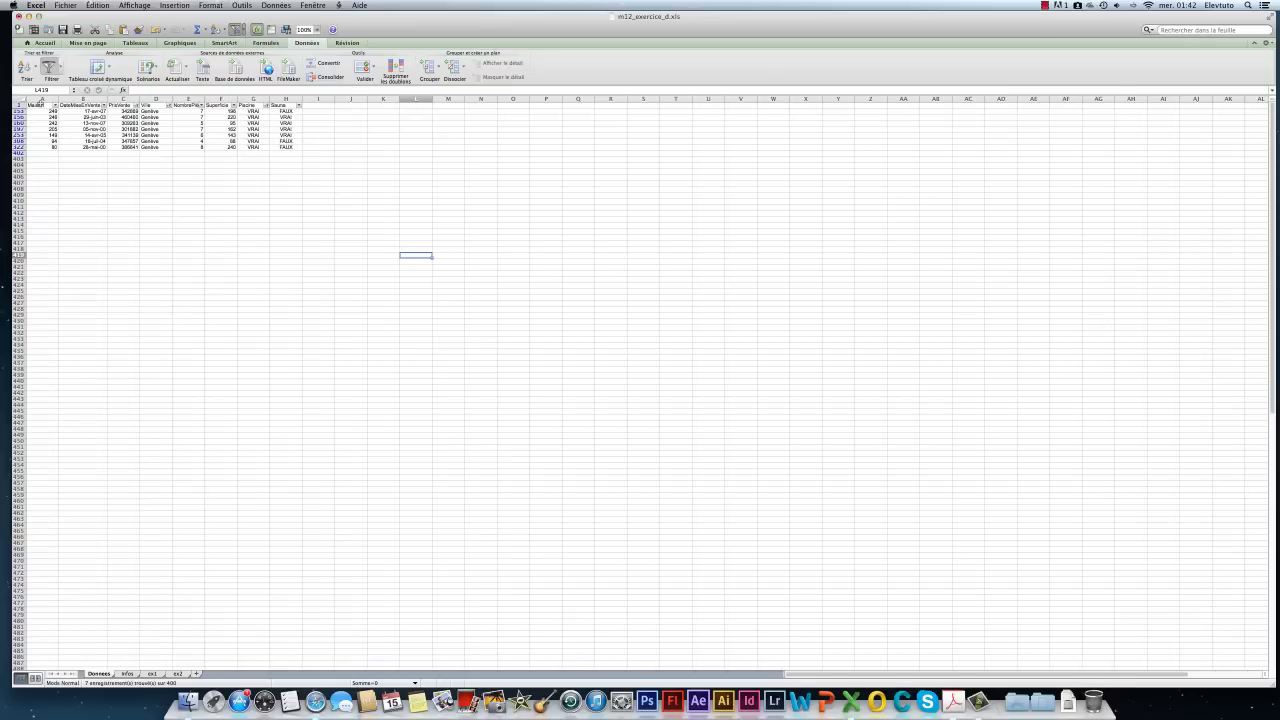
- Copy the filtered Genève houses with their headers into a new sheet named ex3a and return to Données
drag(36, 104, 288, 147)
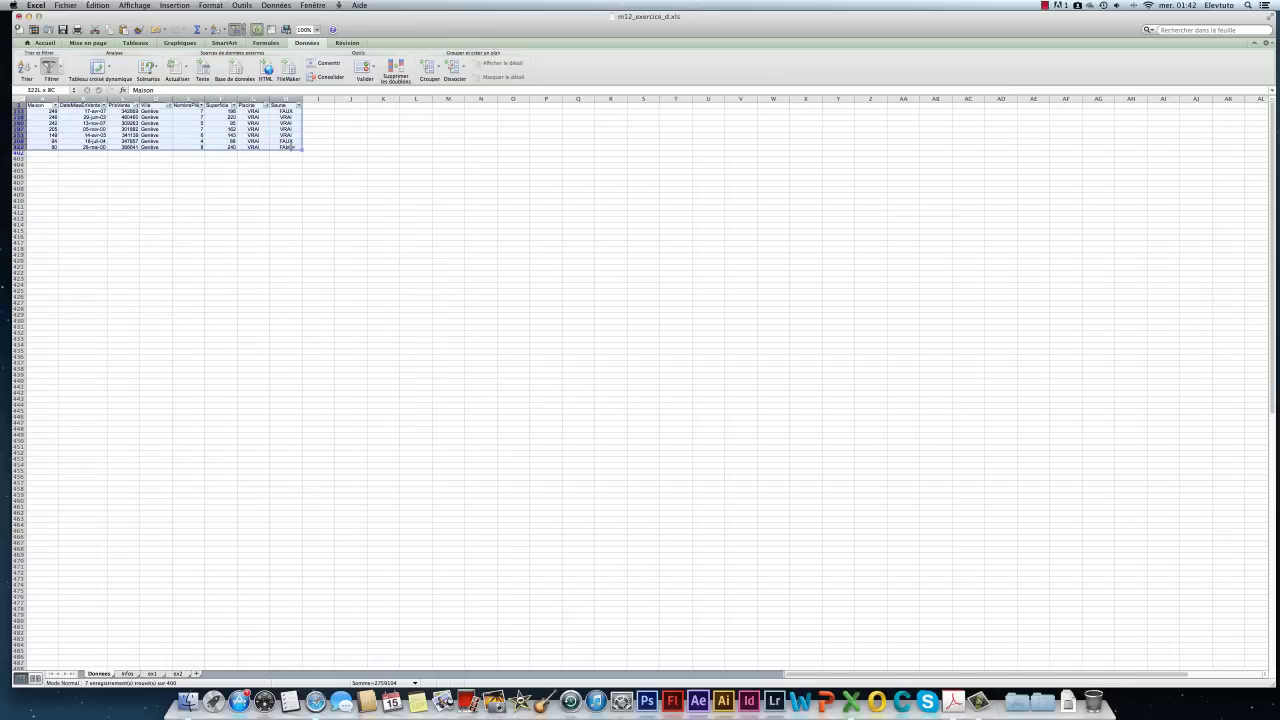
key(super+c)
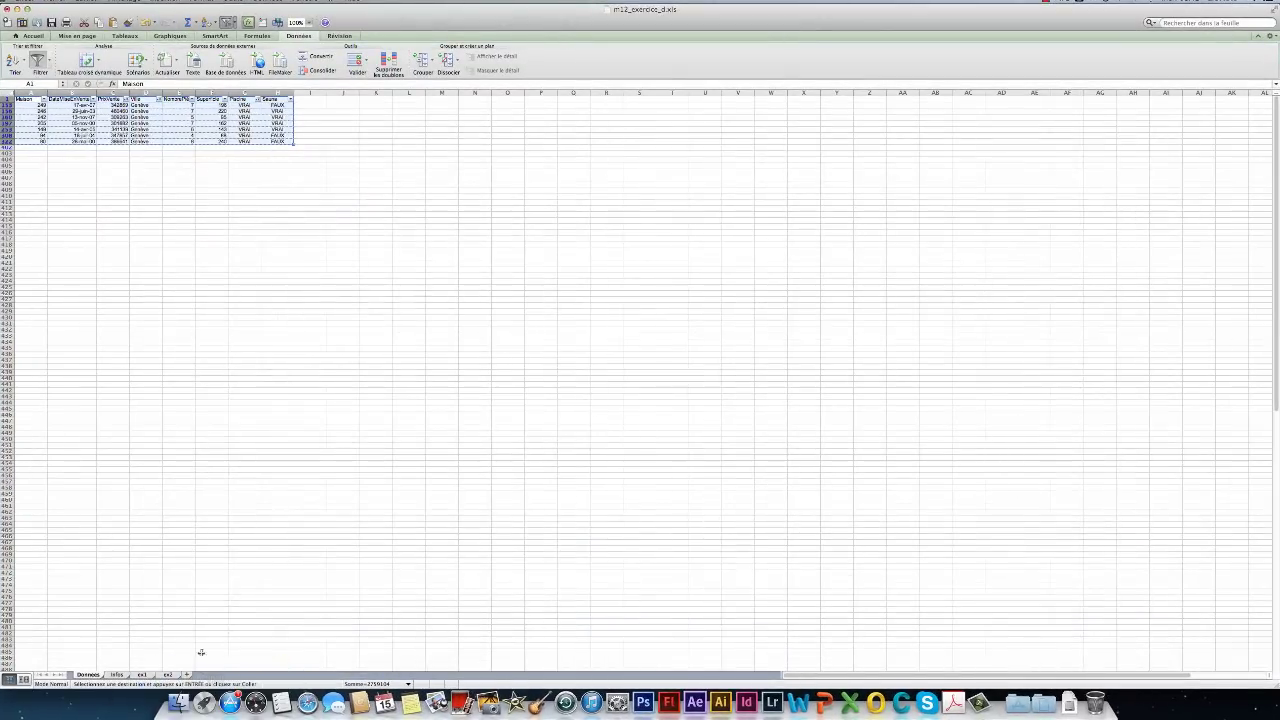
click(186, 675)
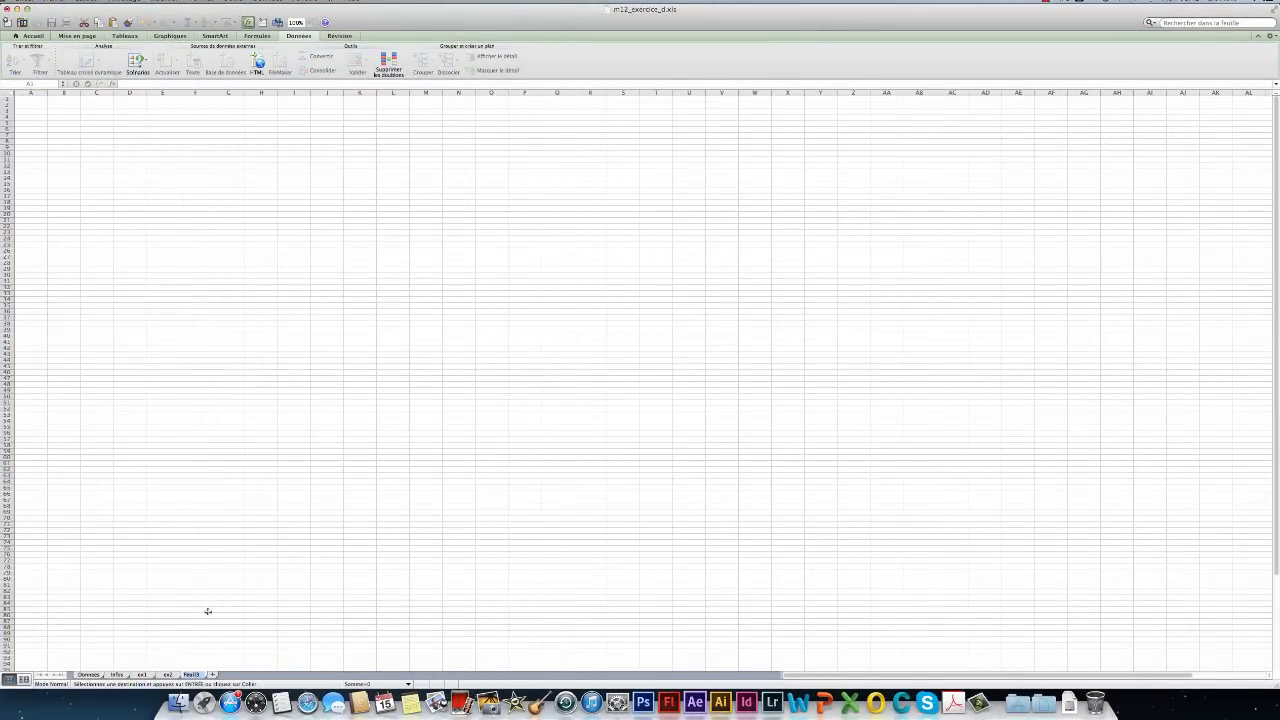
text(ex3a)
click(33, 97)
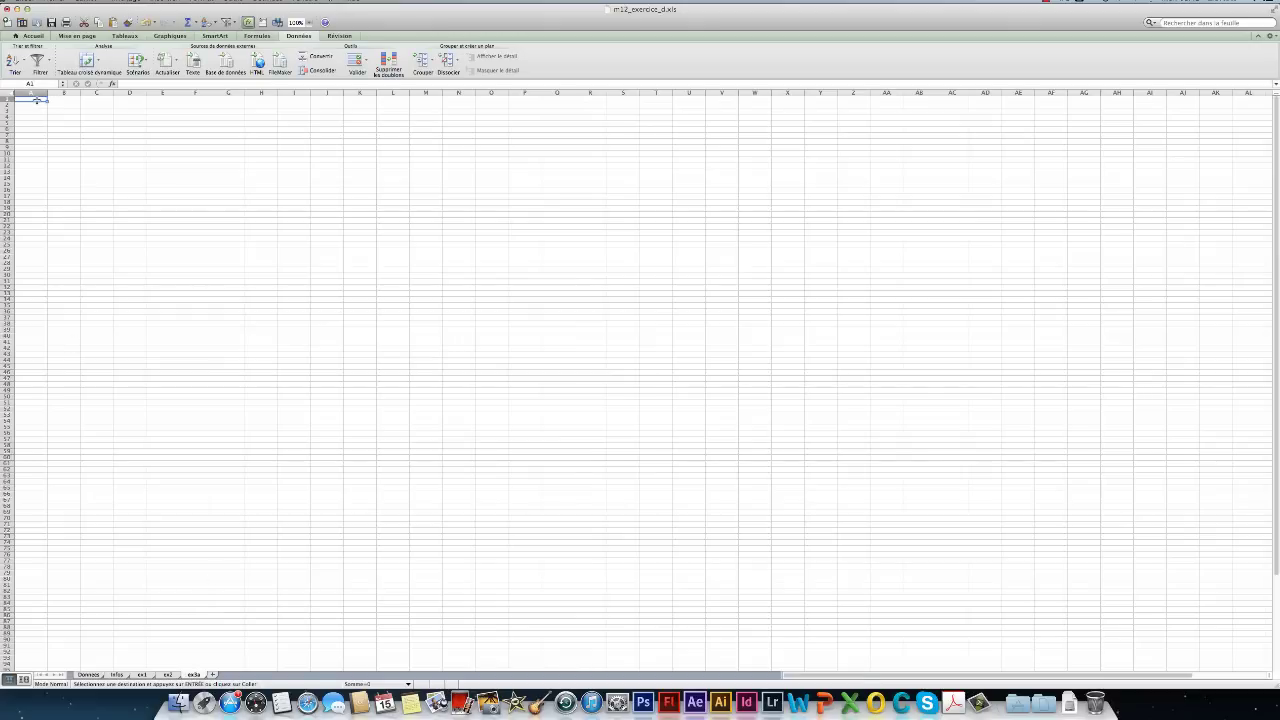
key(super+v)
click(143, 213)
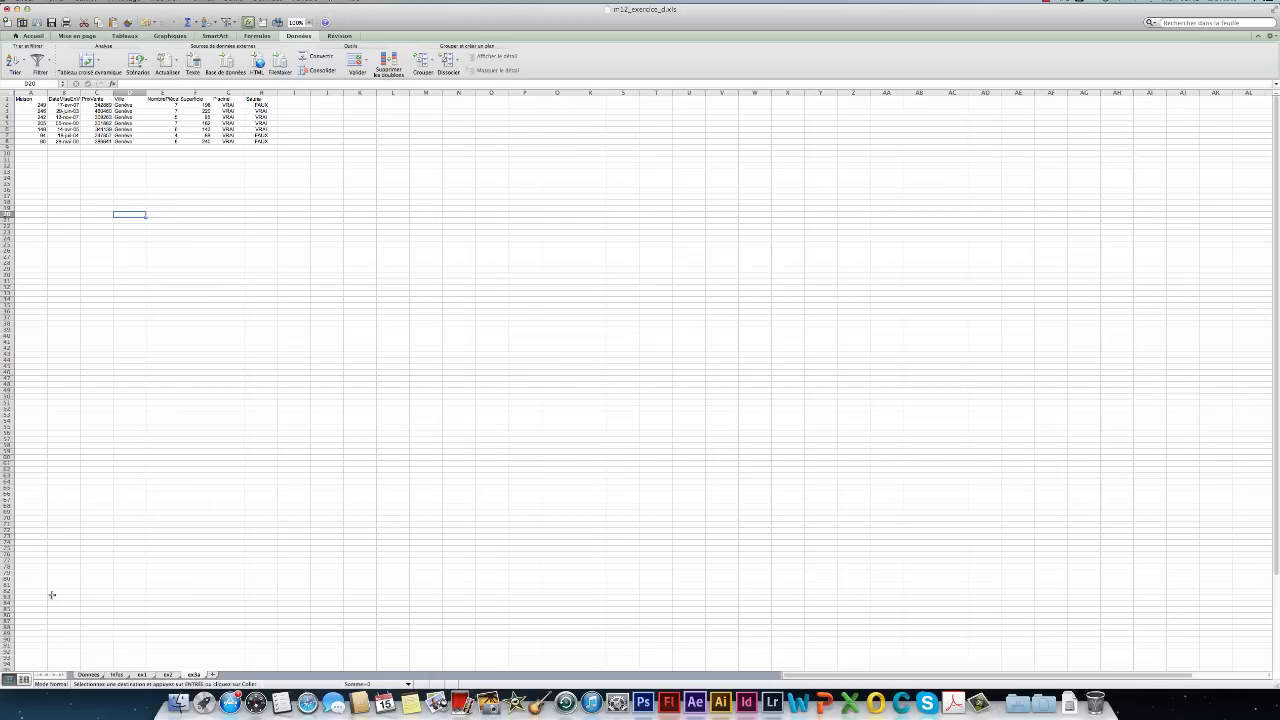
click(99, 677)
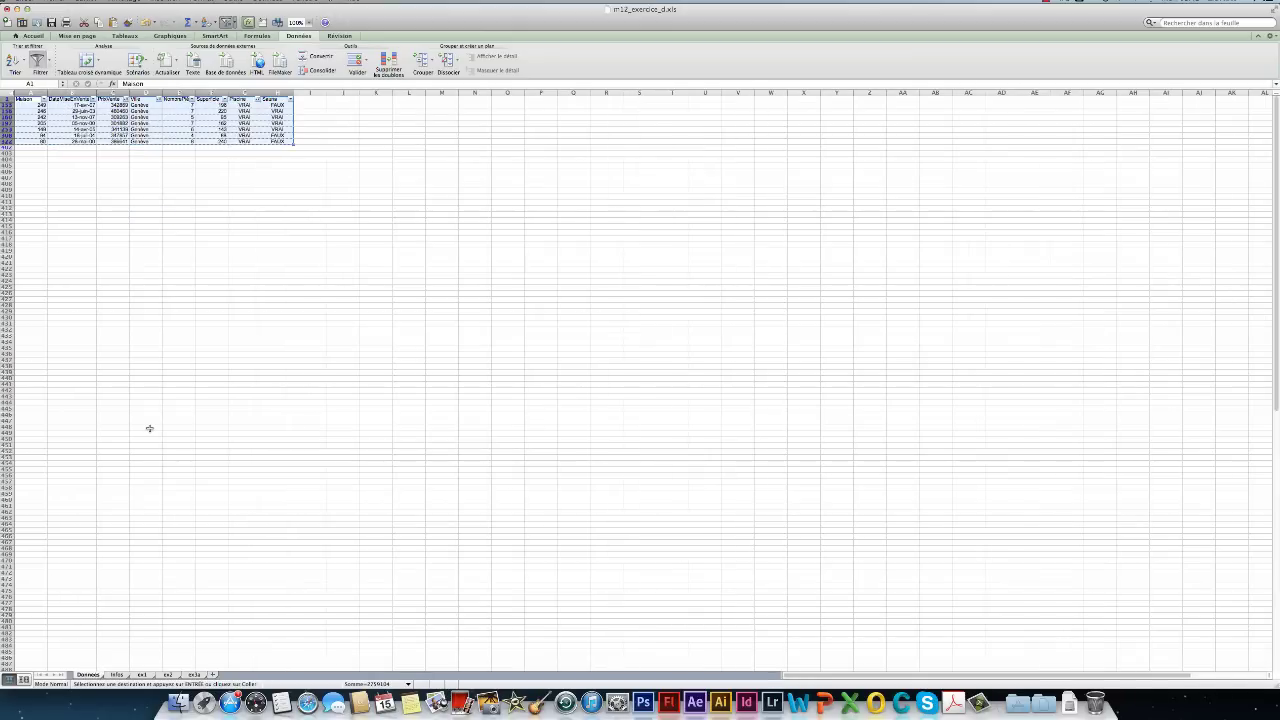
- Clear all filters on the Données sheet and consult criterion B of Exercice 3 on the Infos sheet
key(Escape)
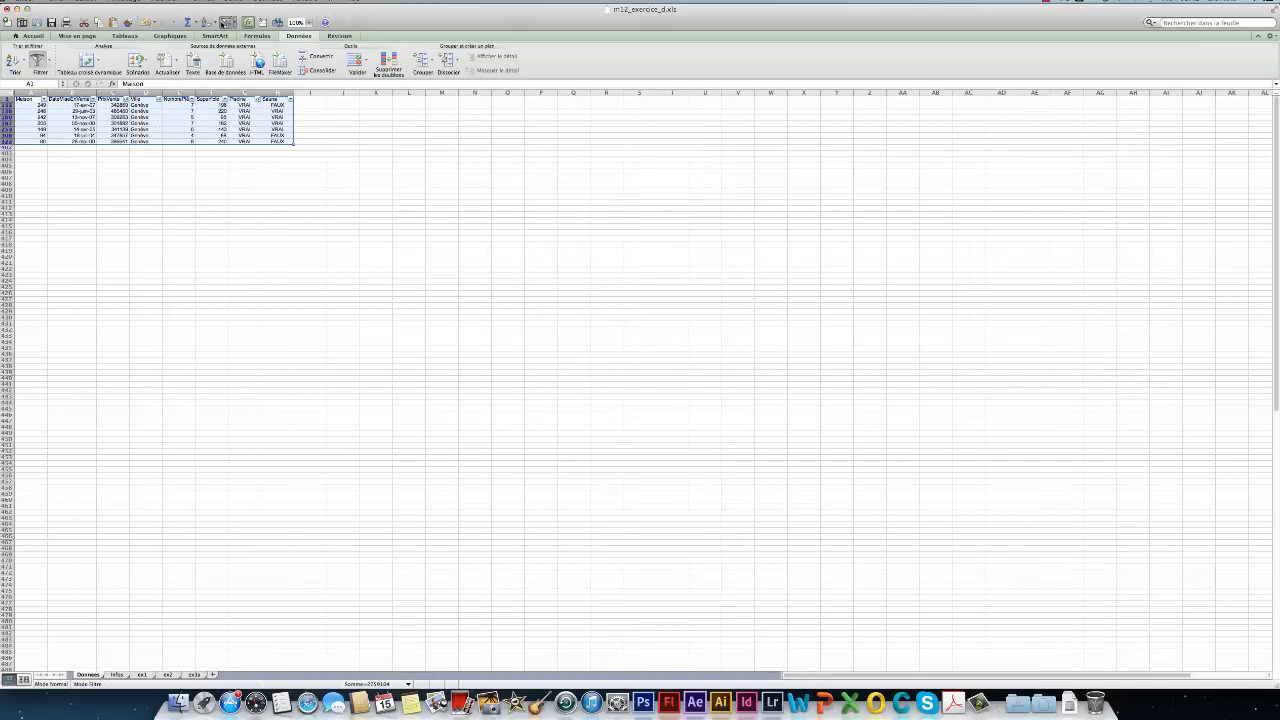
click(224, 22)
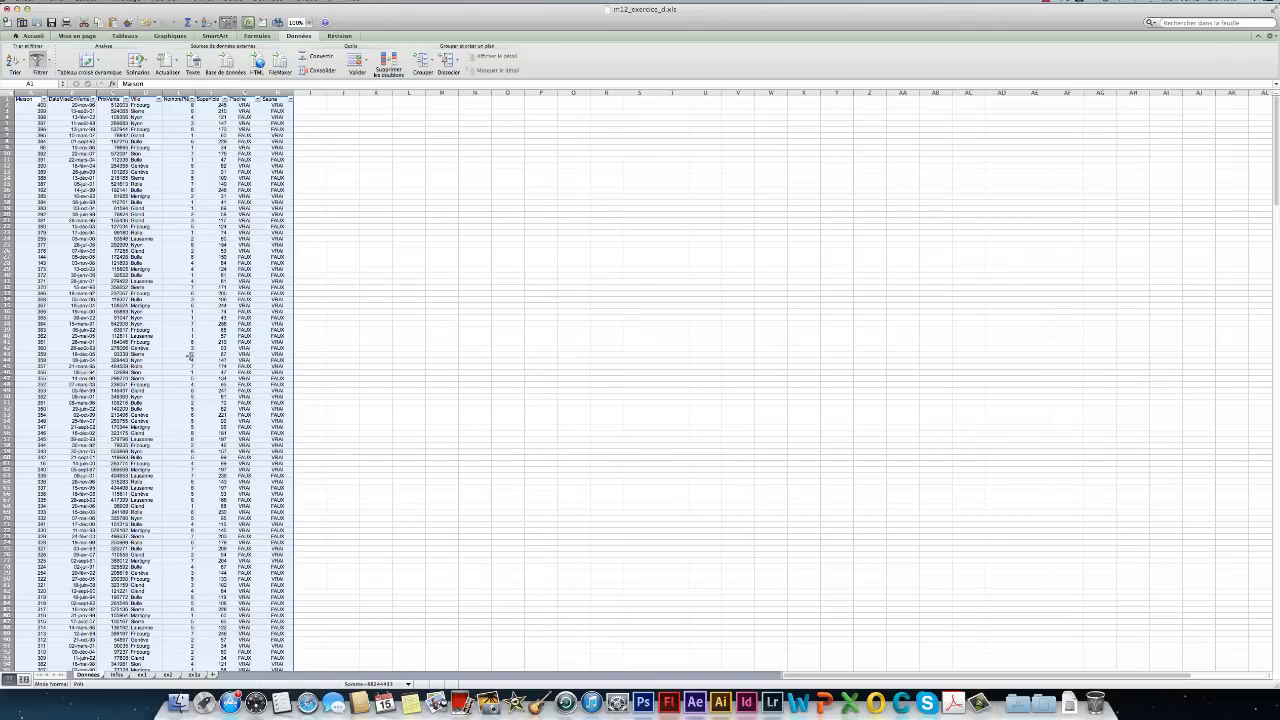
click(118, 675)
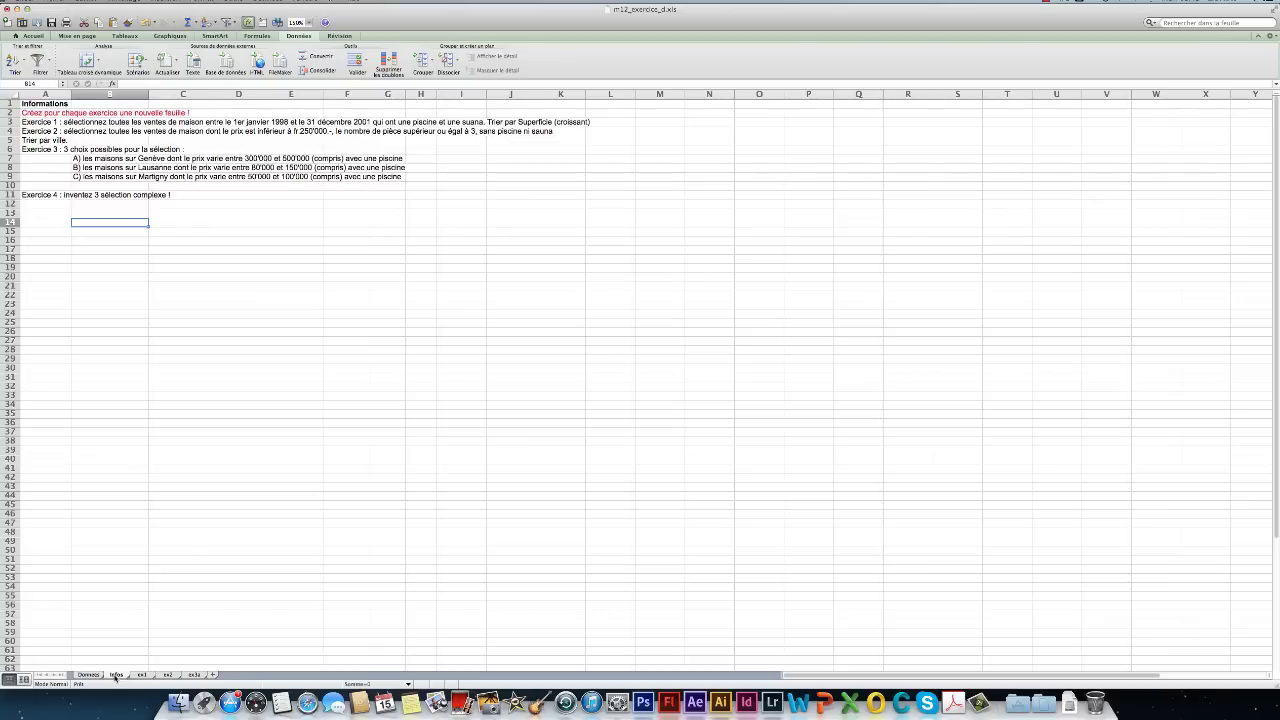
click(88, 675)
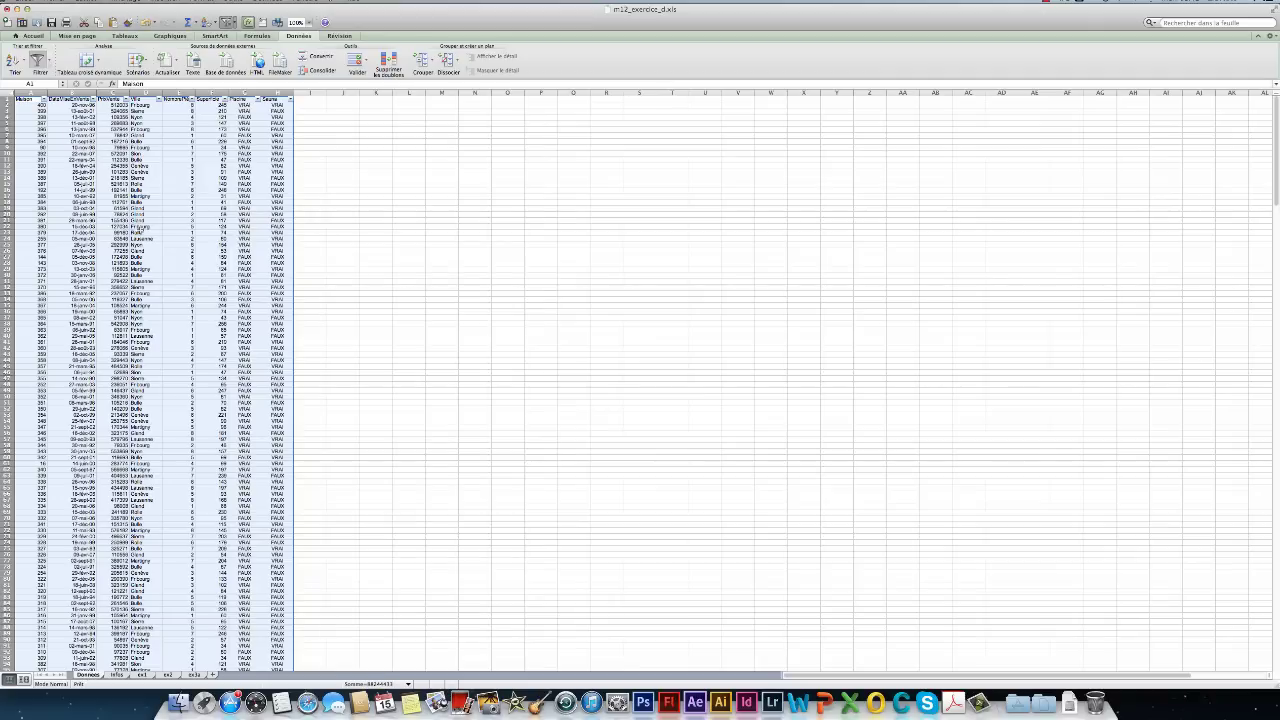
- Filter the Ville column on Données to Lausanne only
click(141, 232)
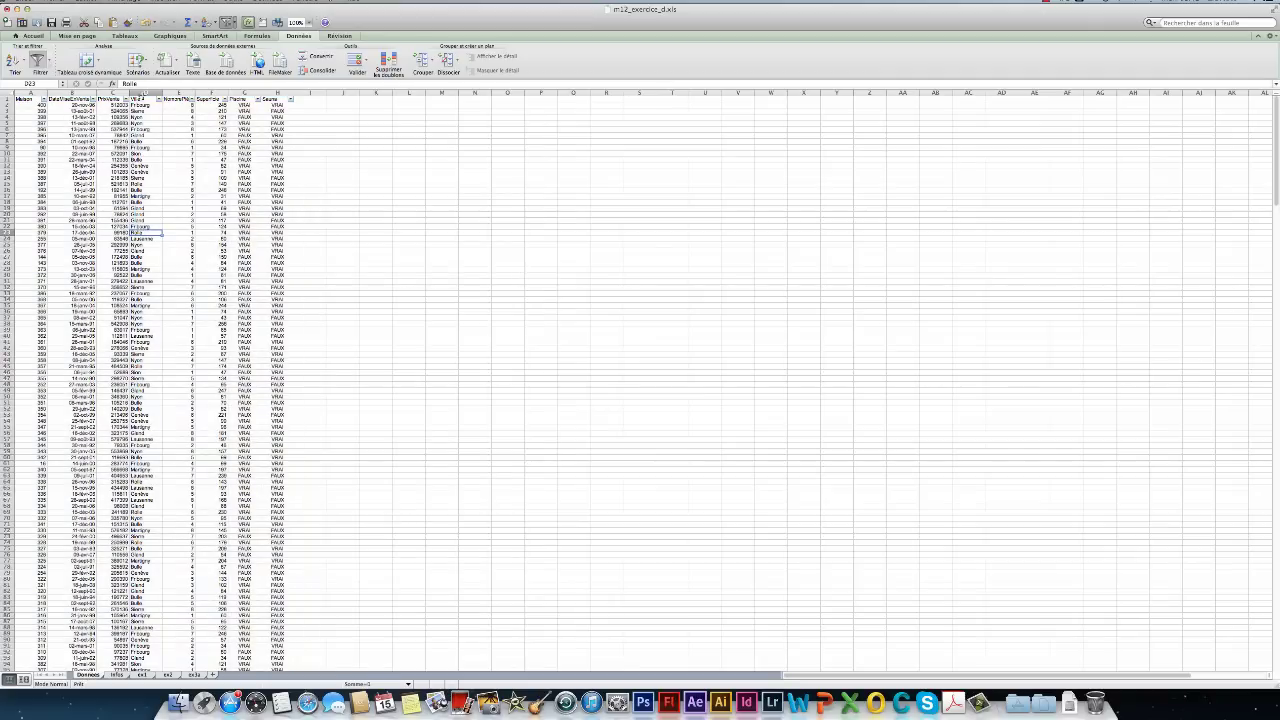
click(158, 100)
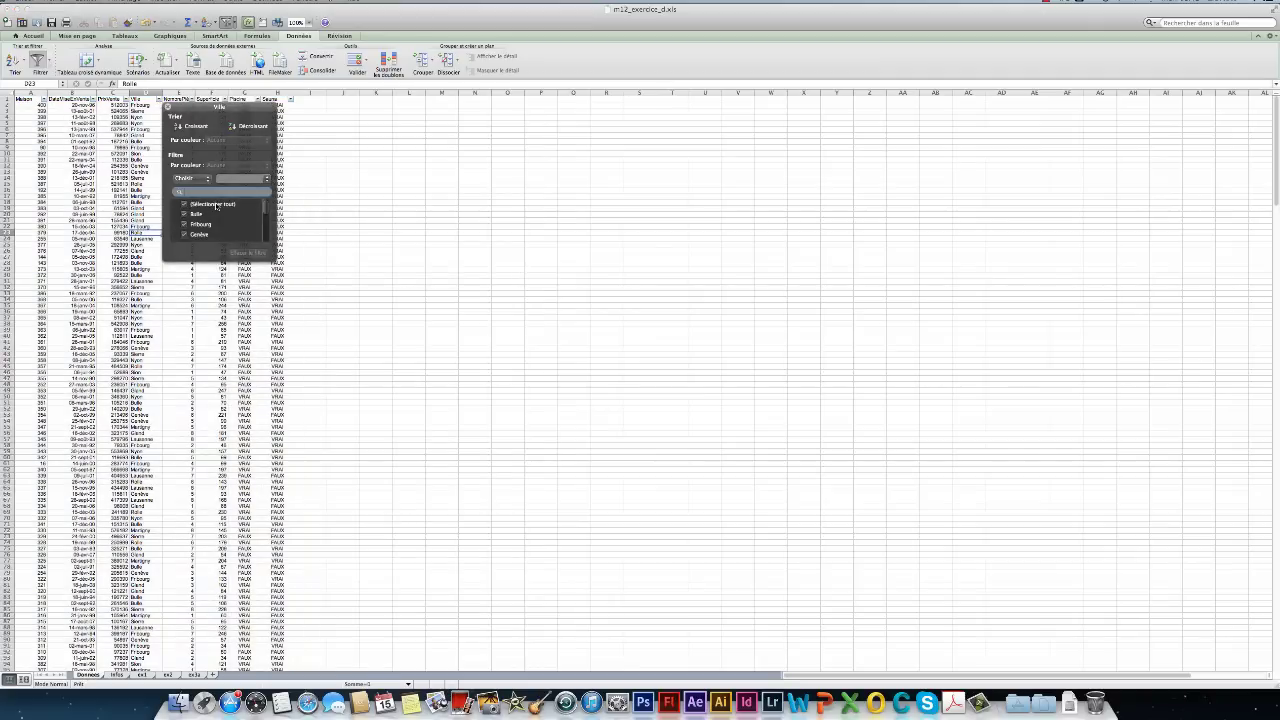
click(185, 205)
scroll(265, 215, down, 3)
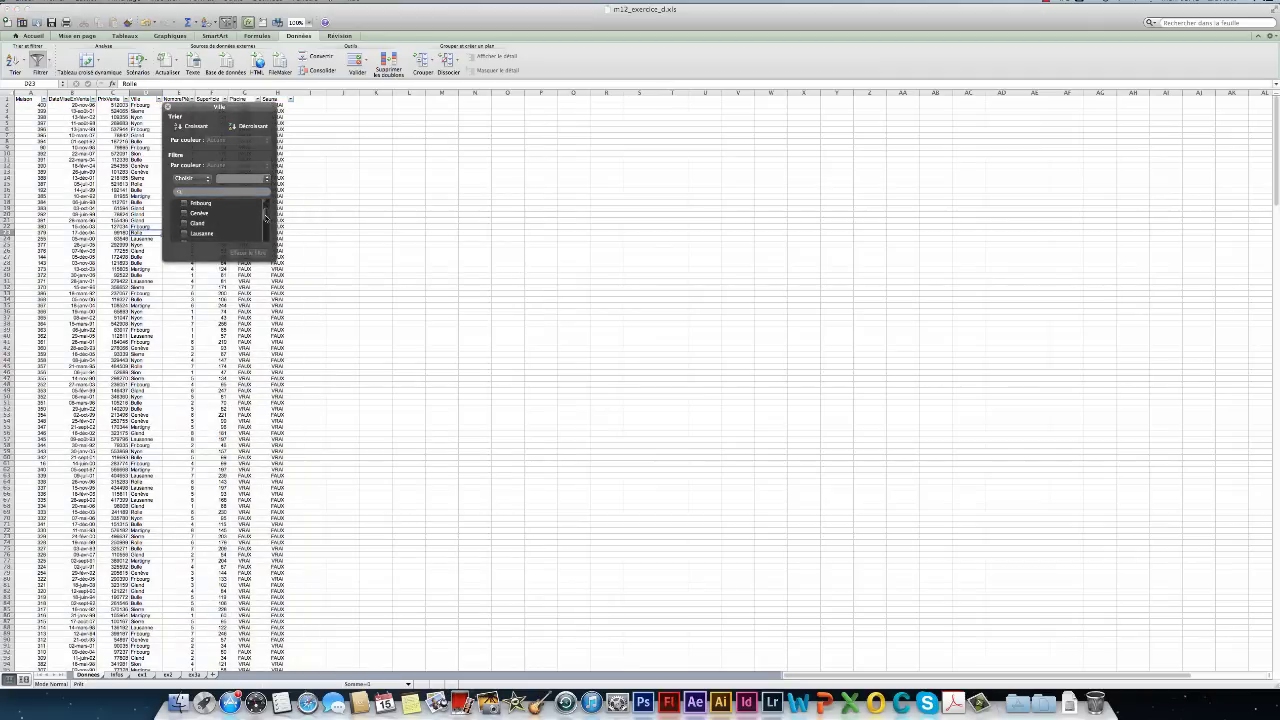
click(213, 223)
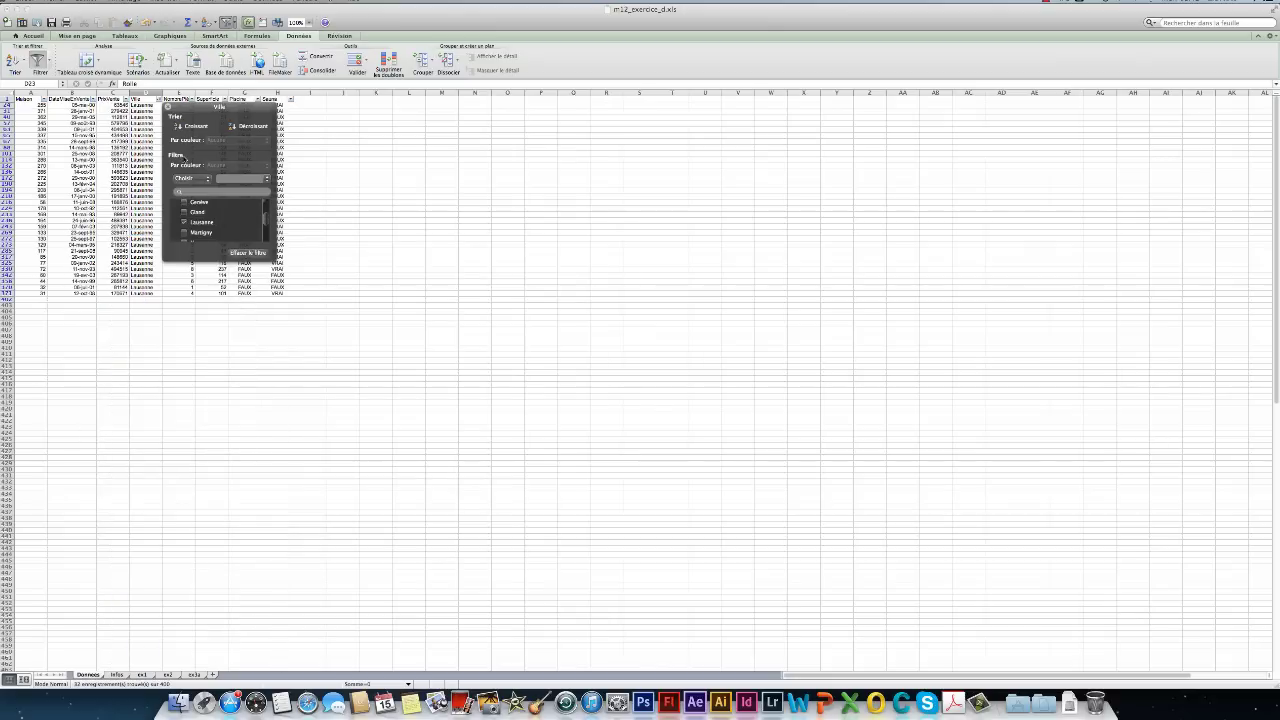
click(167, 108)
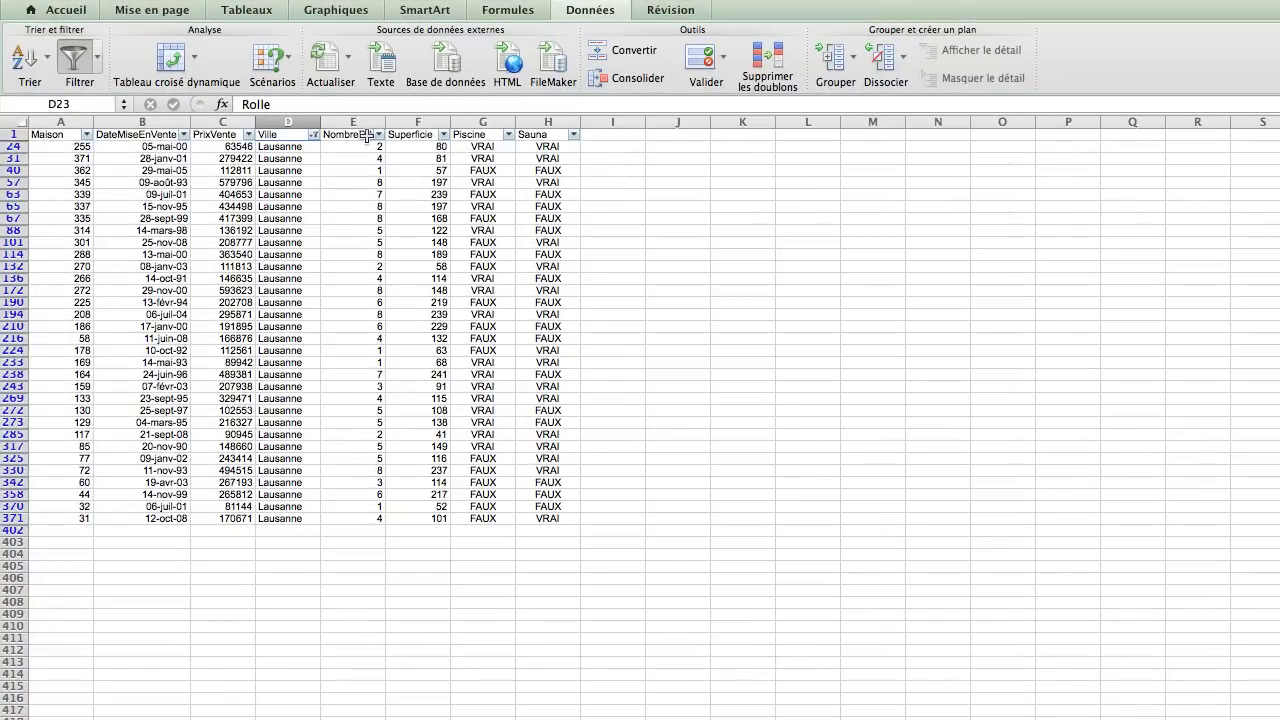
- Filter PrixVente to values greater than or equal to 80000 and less than or equal to 150000
click(248, 134)
click(381, 292)
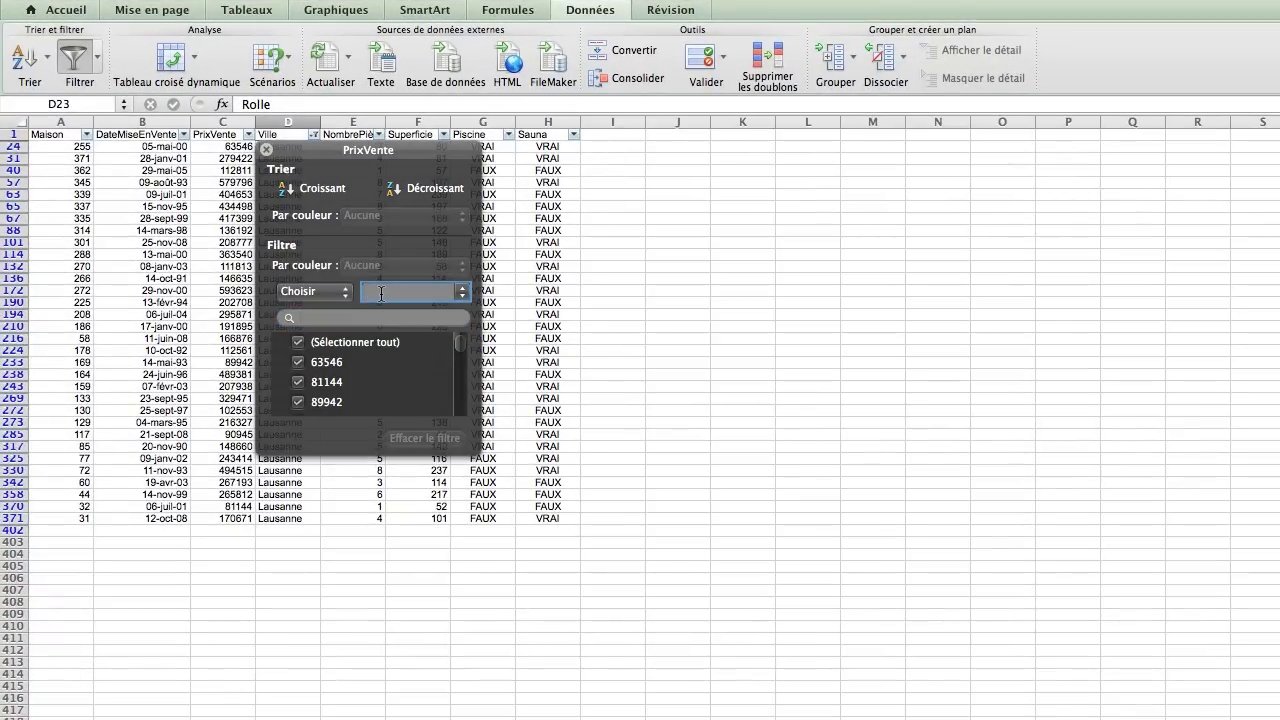
text(80000)
click(330, 292)
click(380, 428)
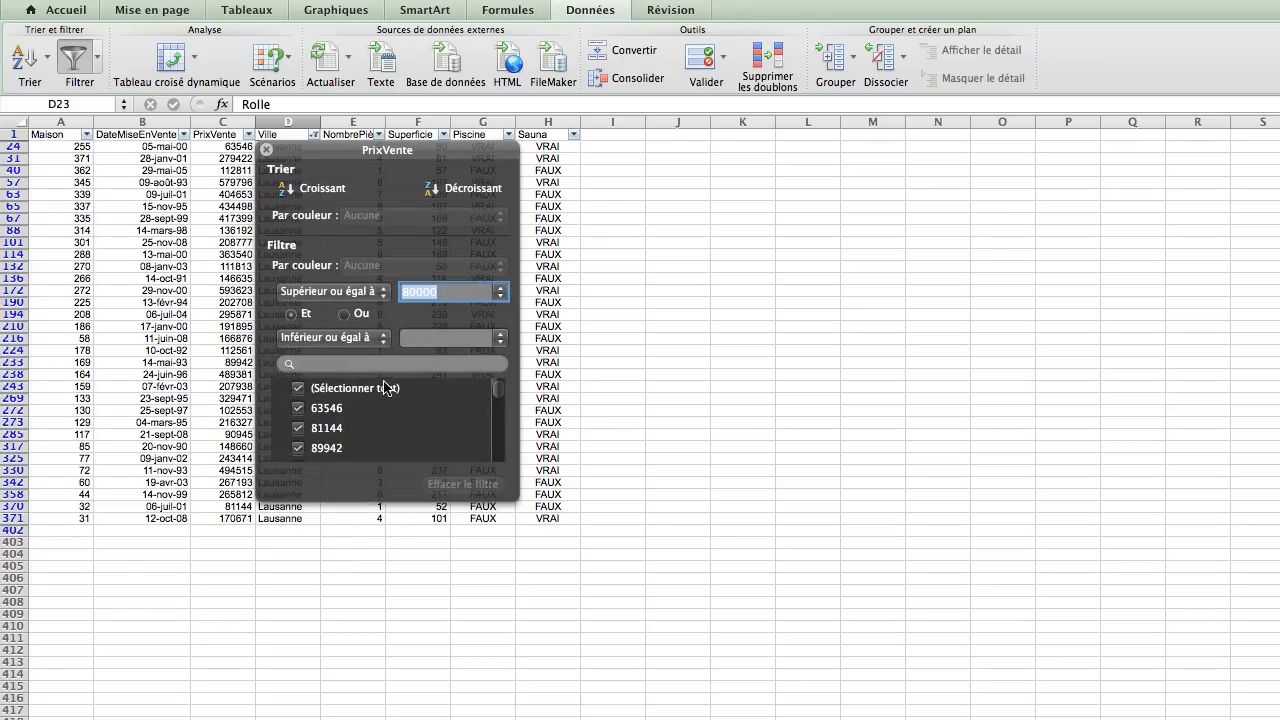
click(432, 336)
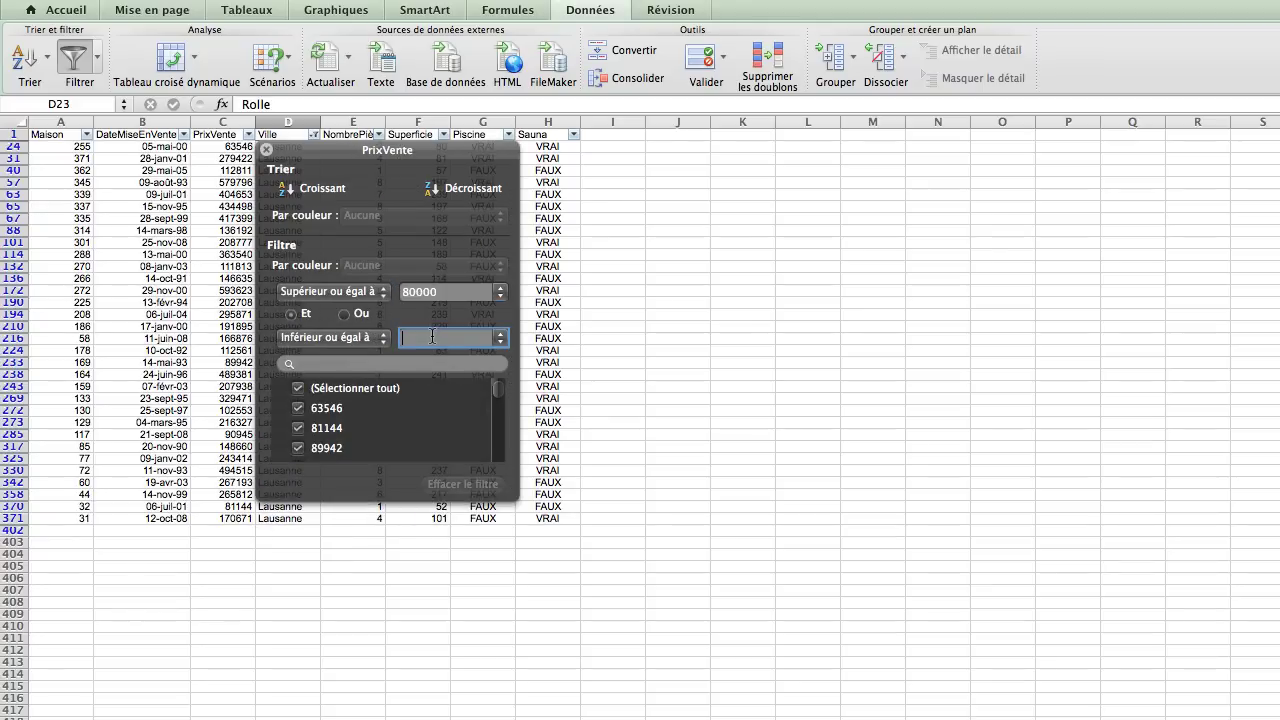
text(150000)
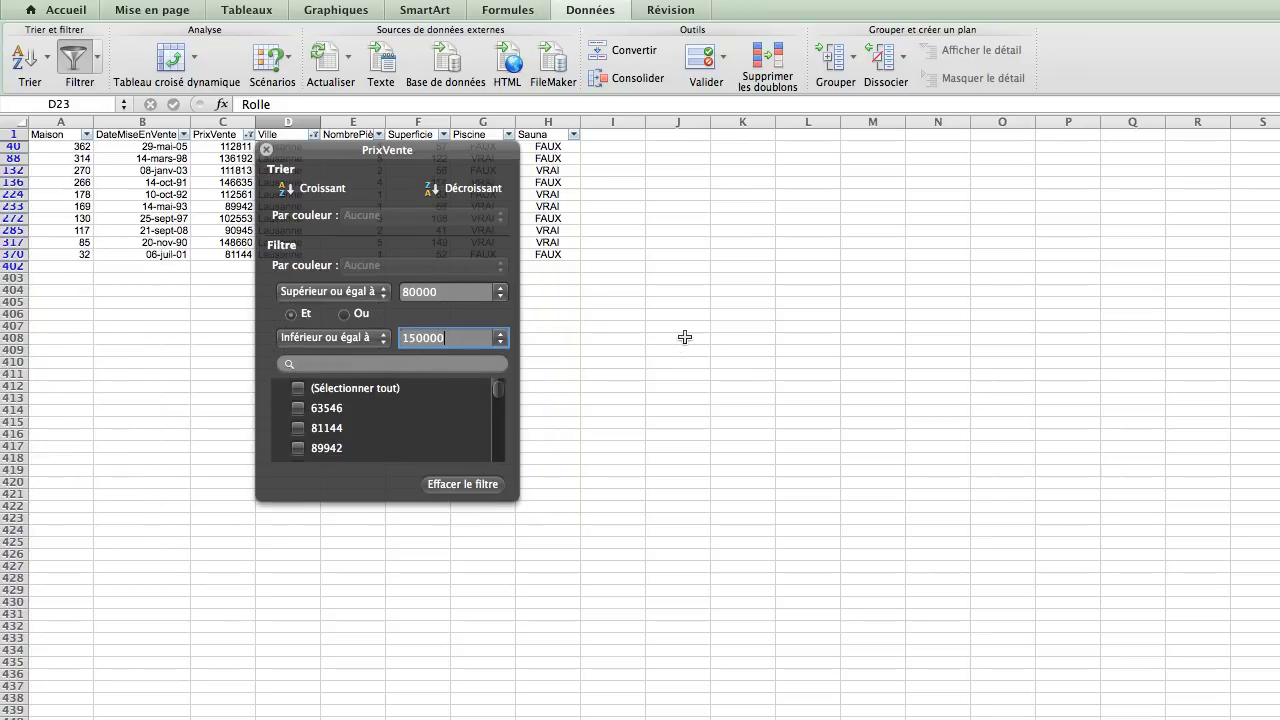
- Exclude FAUX from the Piscine column so only Lausanne houses with a pool are listed
click(508, 134)
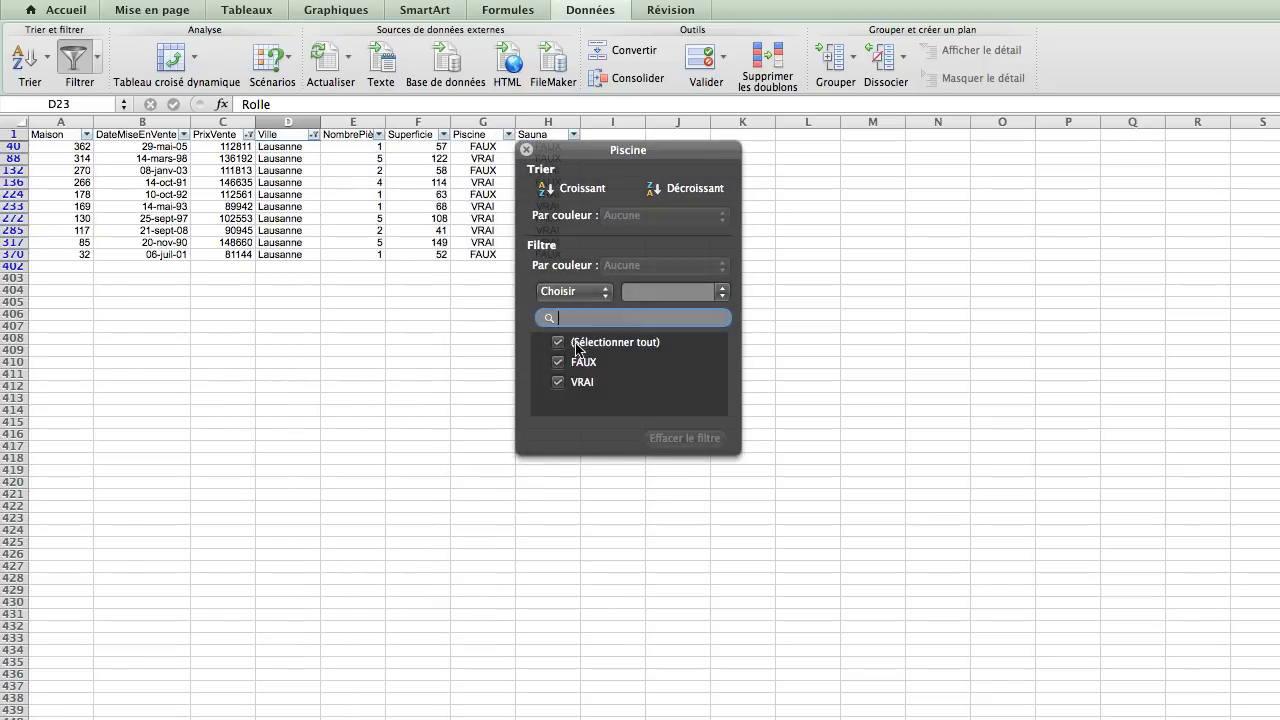
click(558, 362)
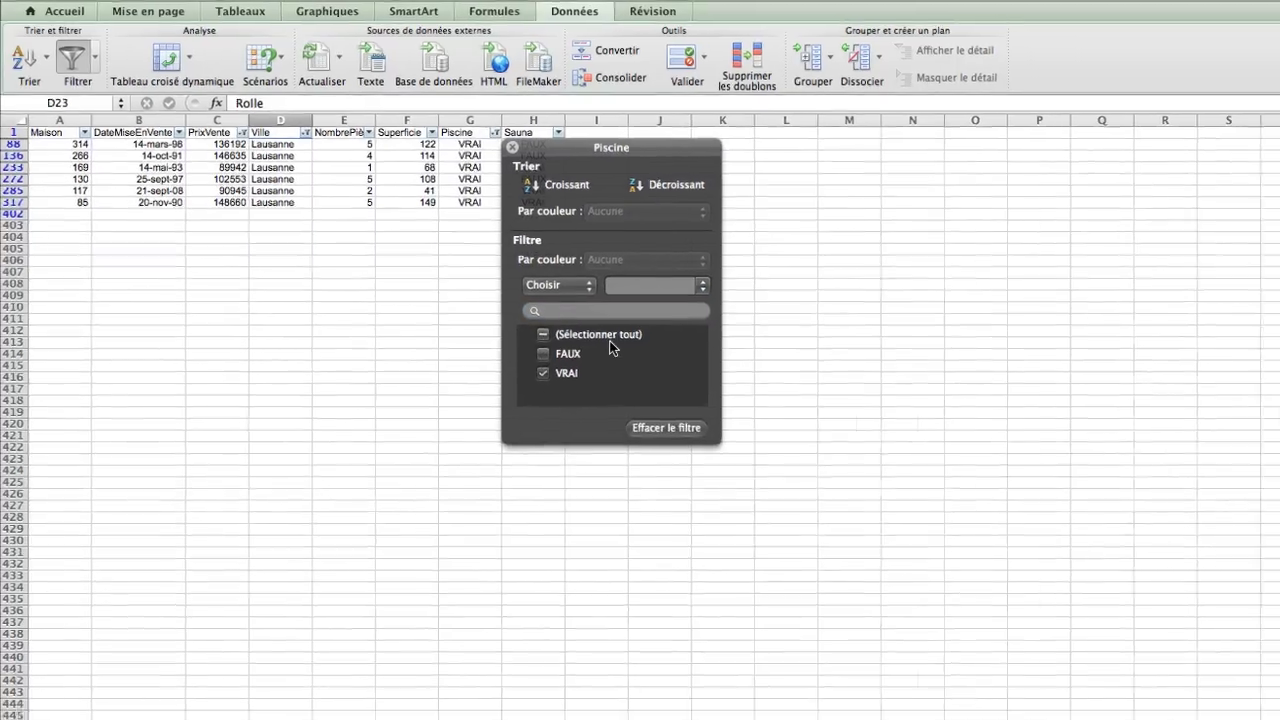
click(497, 225)
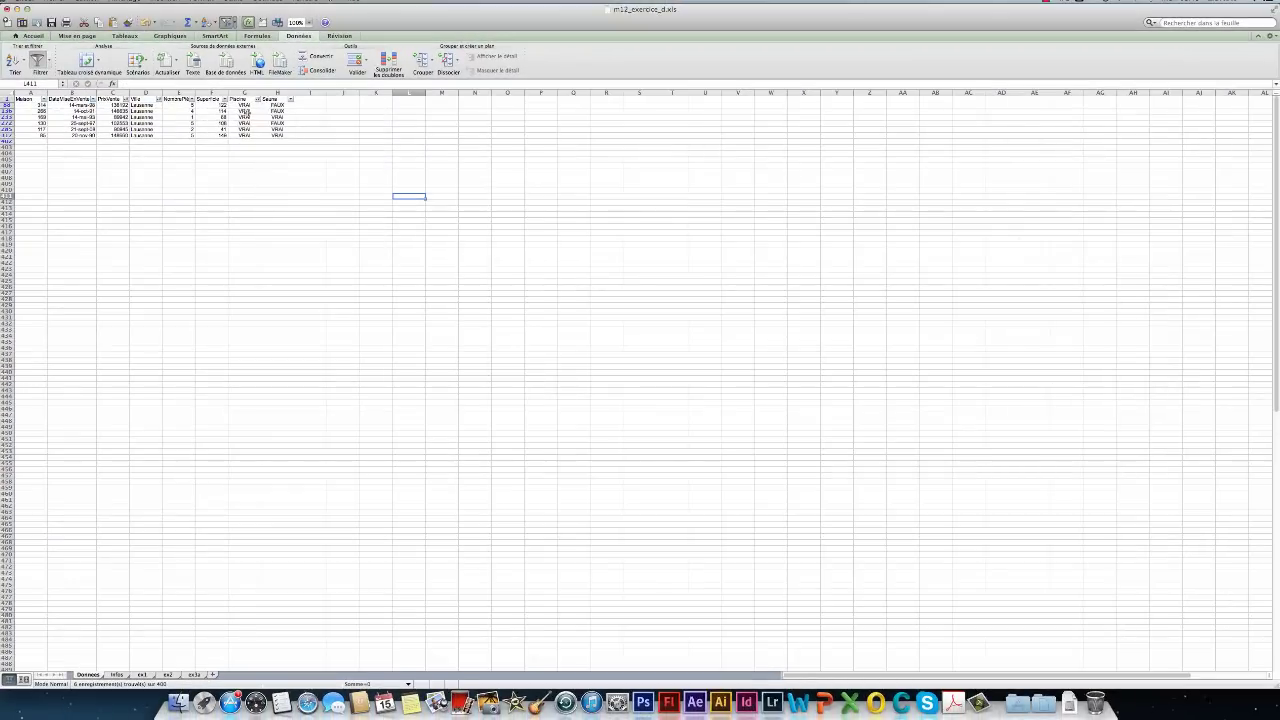
- Copy the filtered Lausanne houses with their headers into a new sheet named ex3b, starting at cell A1
drag(28, 99, 277, 134)
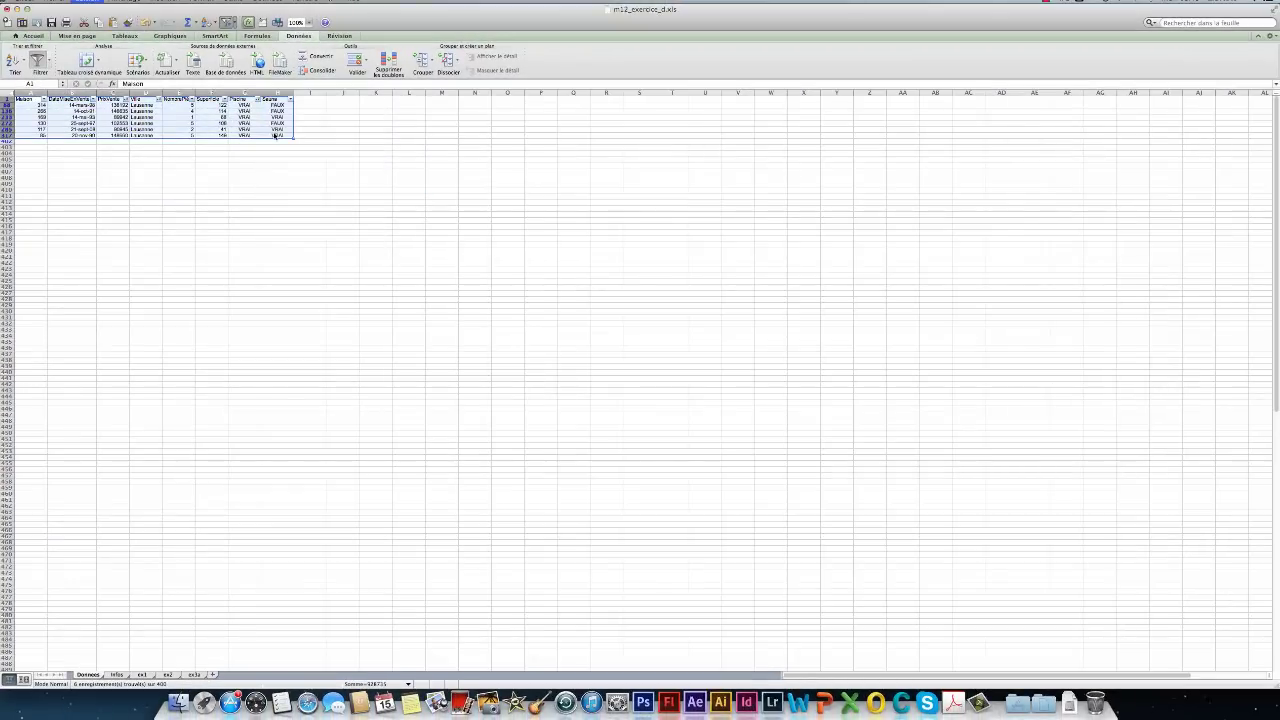
key(super+c)
click(213, 675)
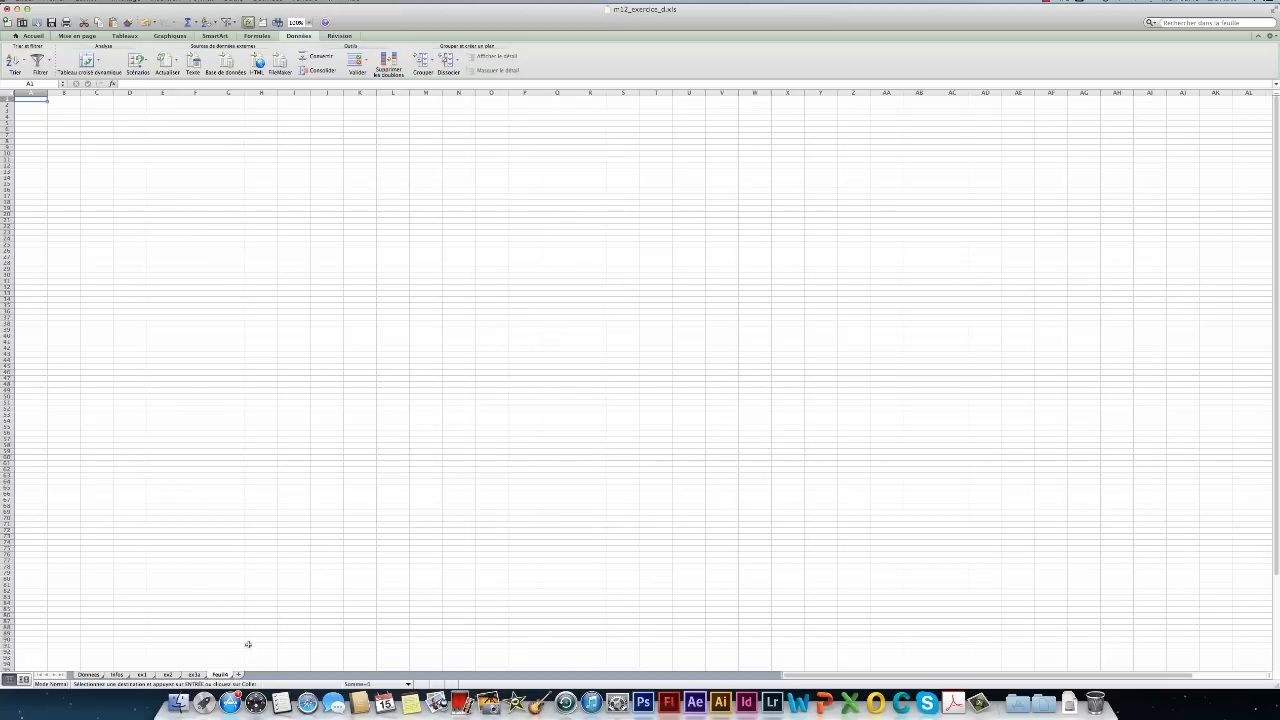
double_click(218, 675)
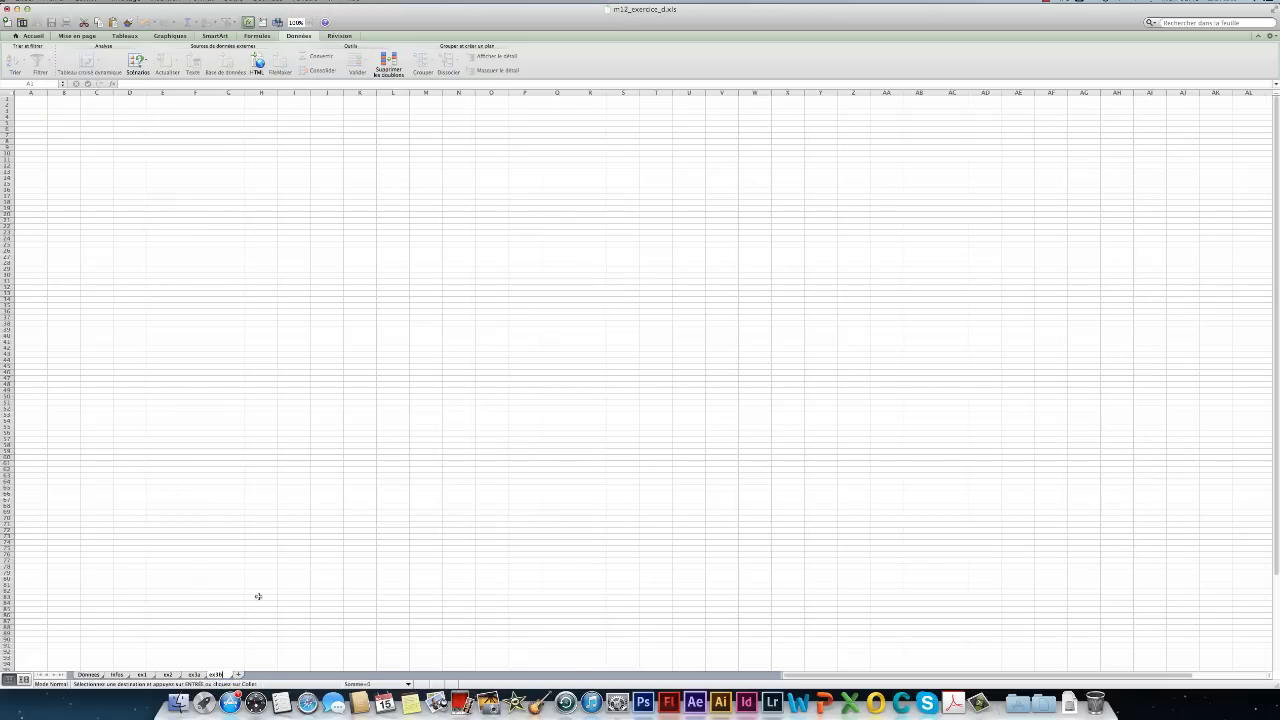
click(258, 596)
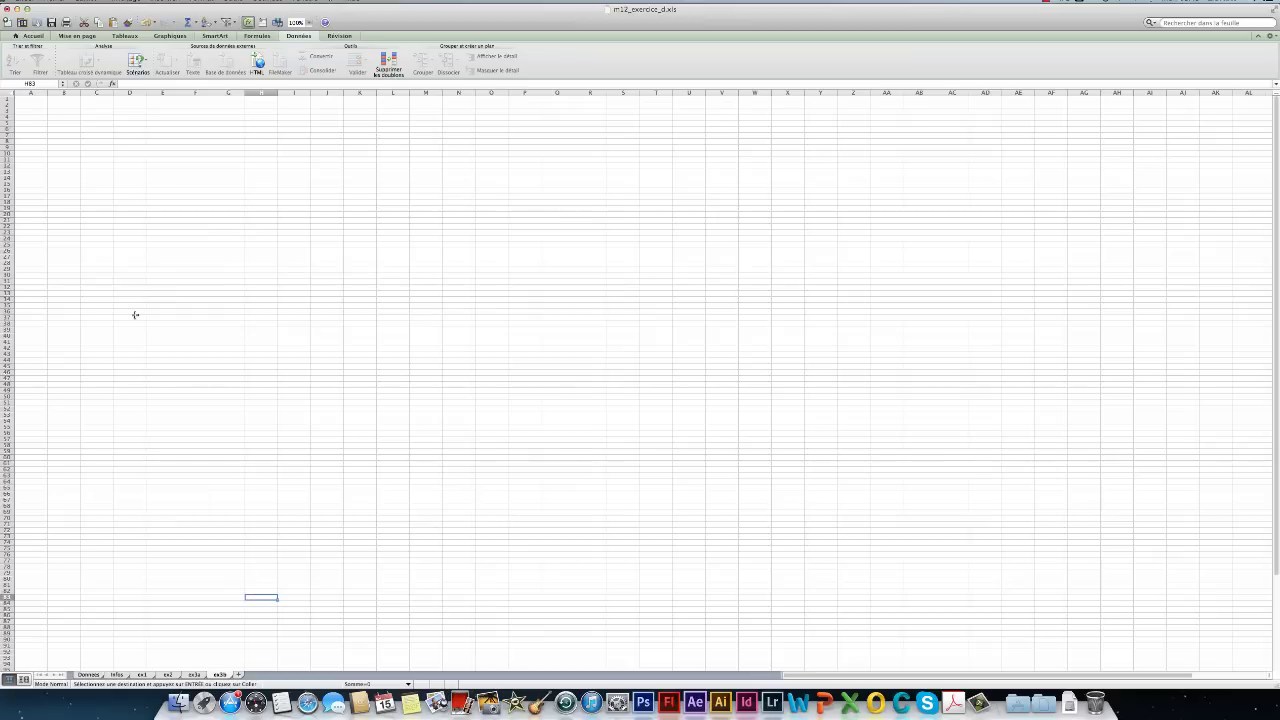
click(30, 100)
key(super+v)
click(190, 203)
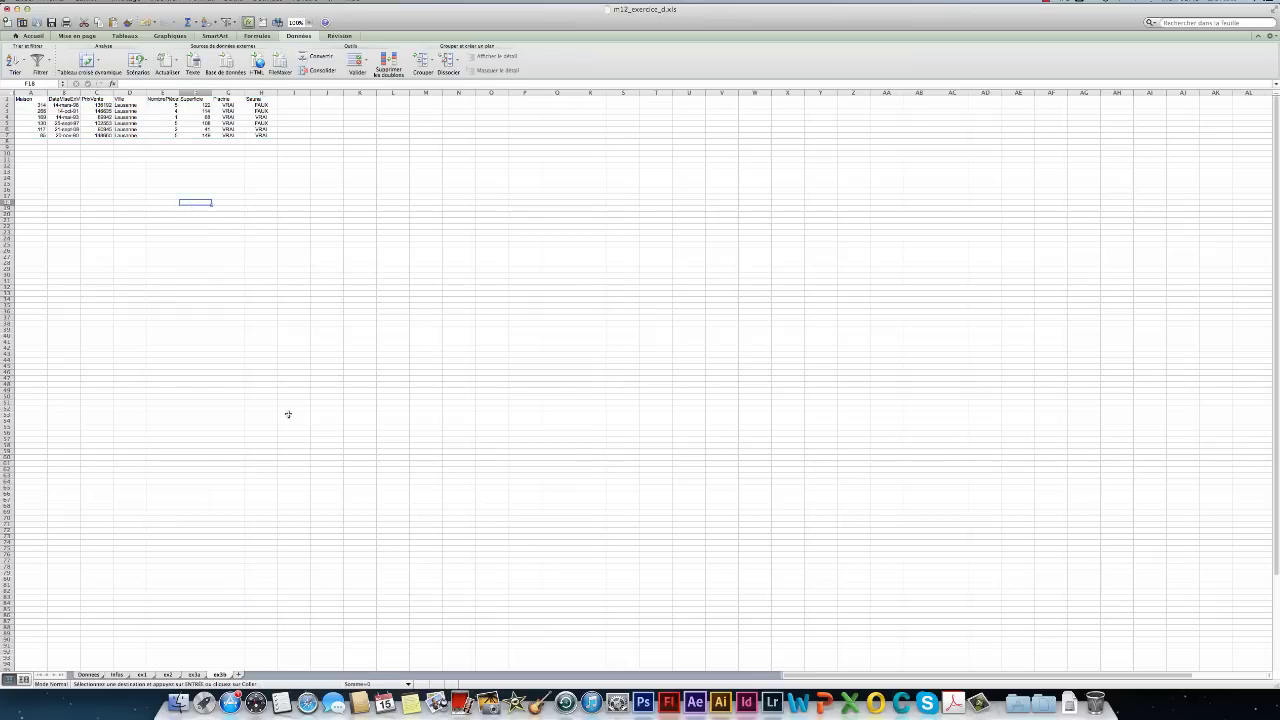
- Clear the existing filters on the Données sheet and filter Ville to Martigny only
click(92, 674)
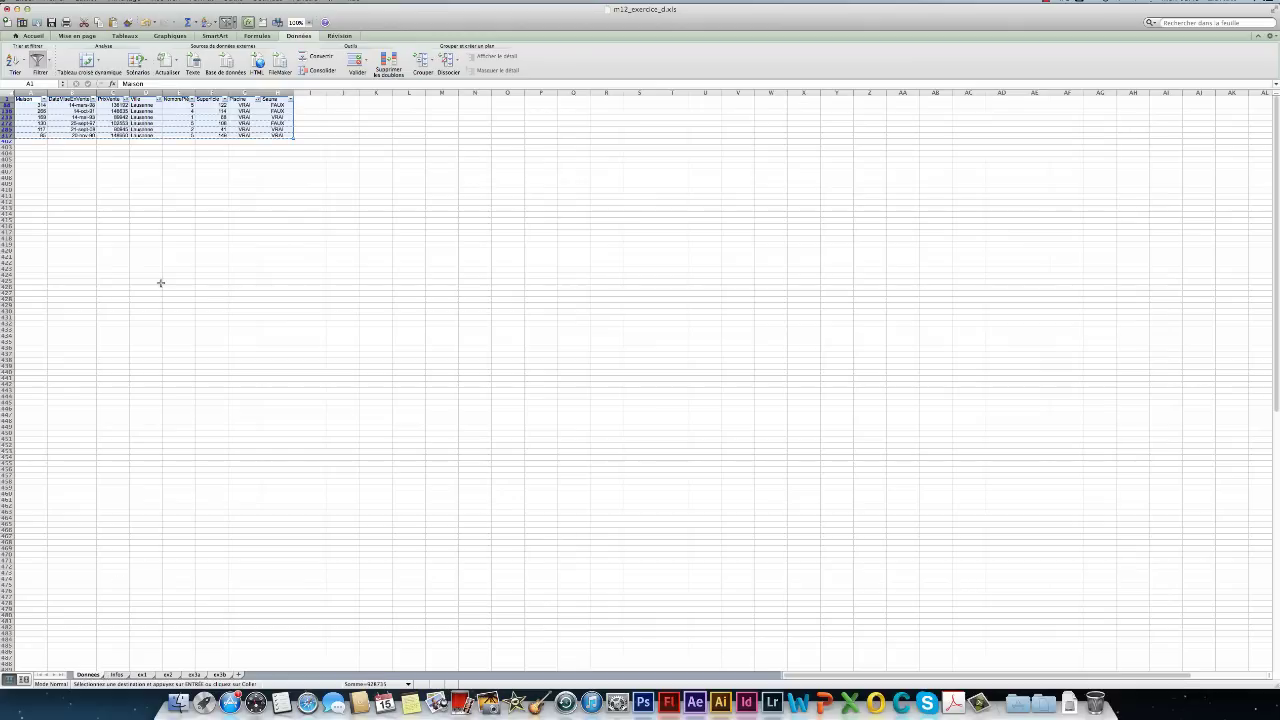
key(Escape)
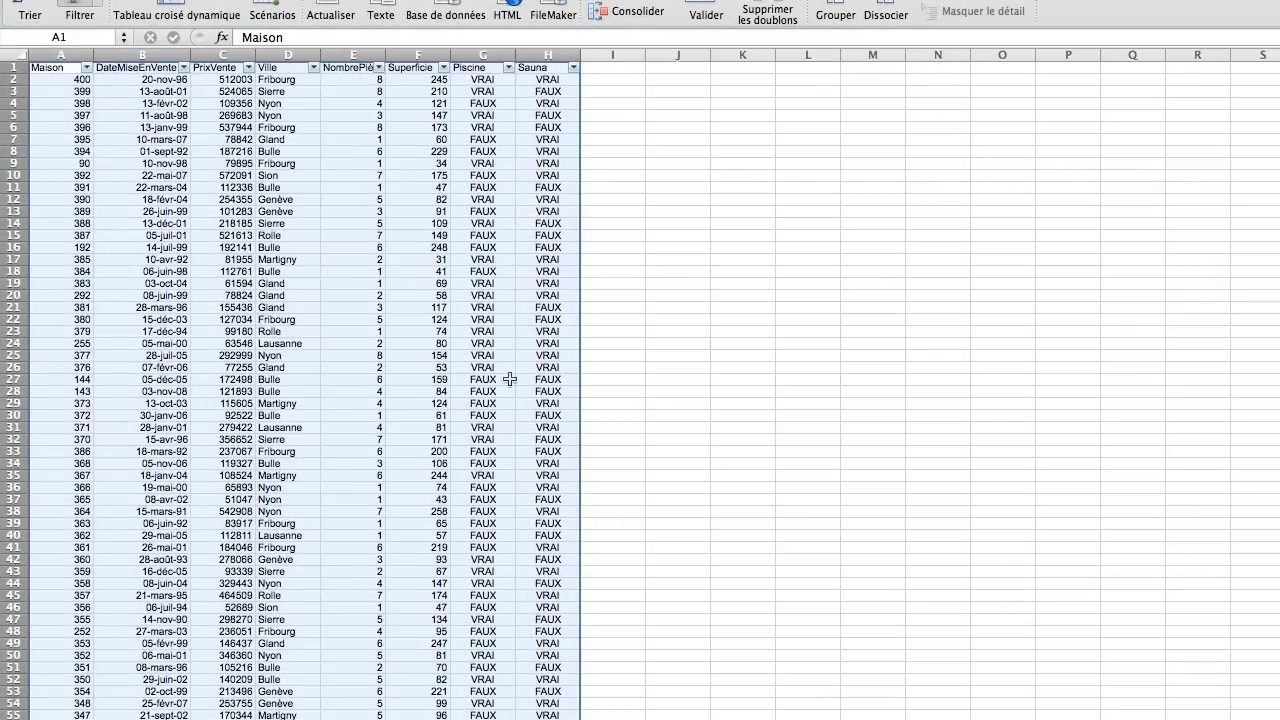
click(249, 67)
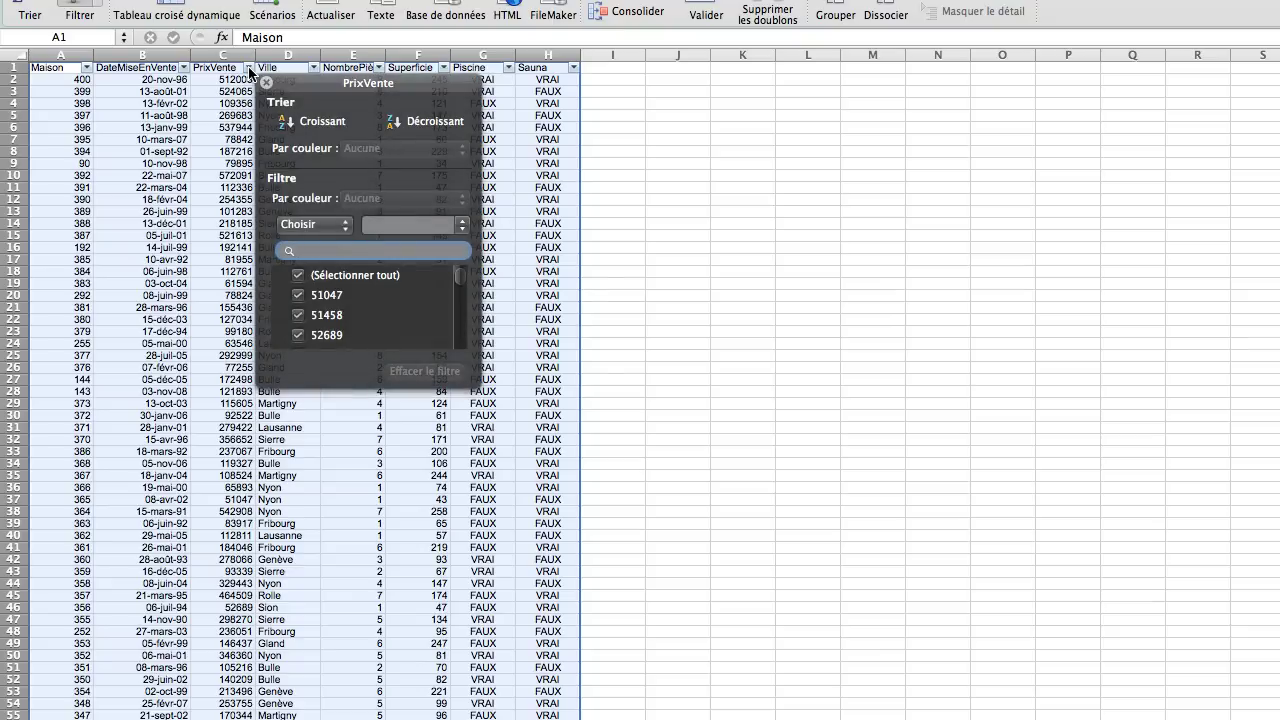
click(313, 67)
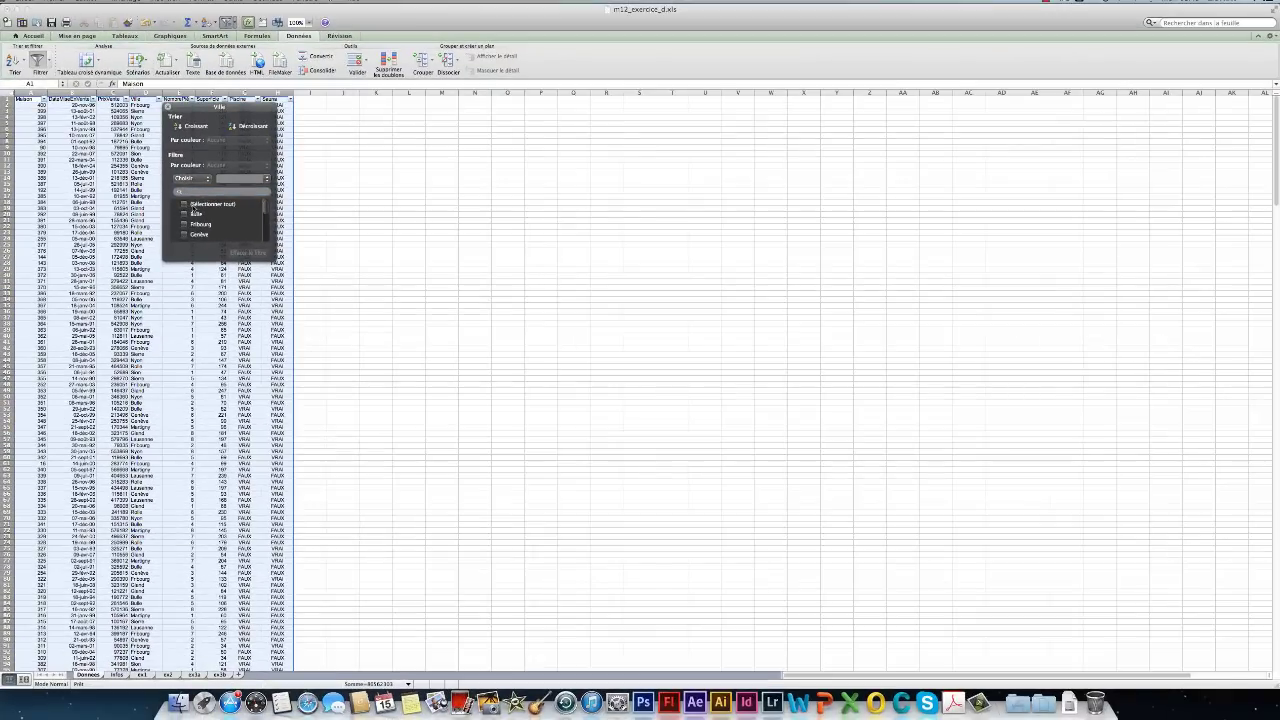
click(363, 275)
scroll(429, 288, down, 1)
scroll(216, 211, down, 2)
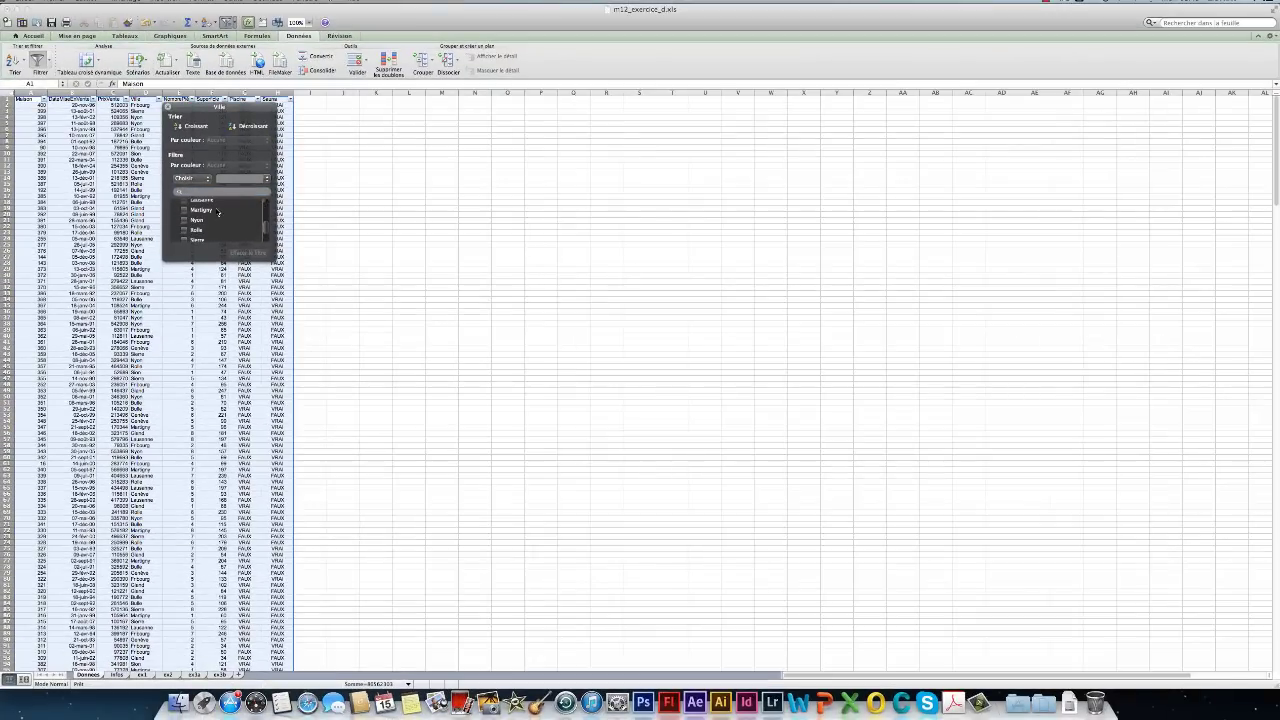
click(192, 211)
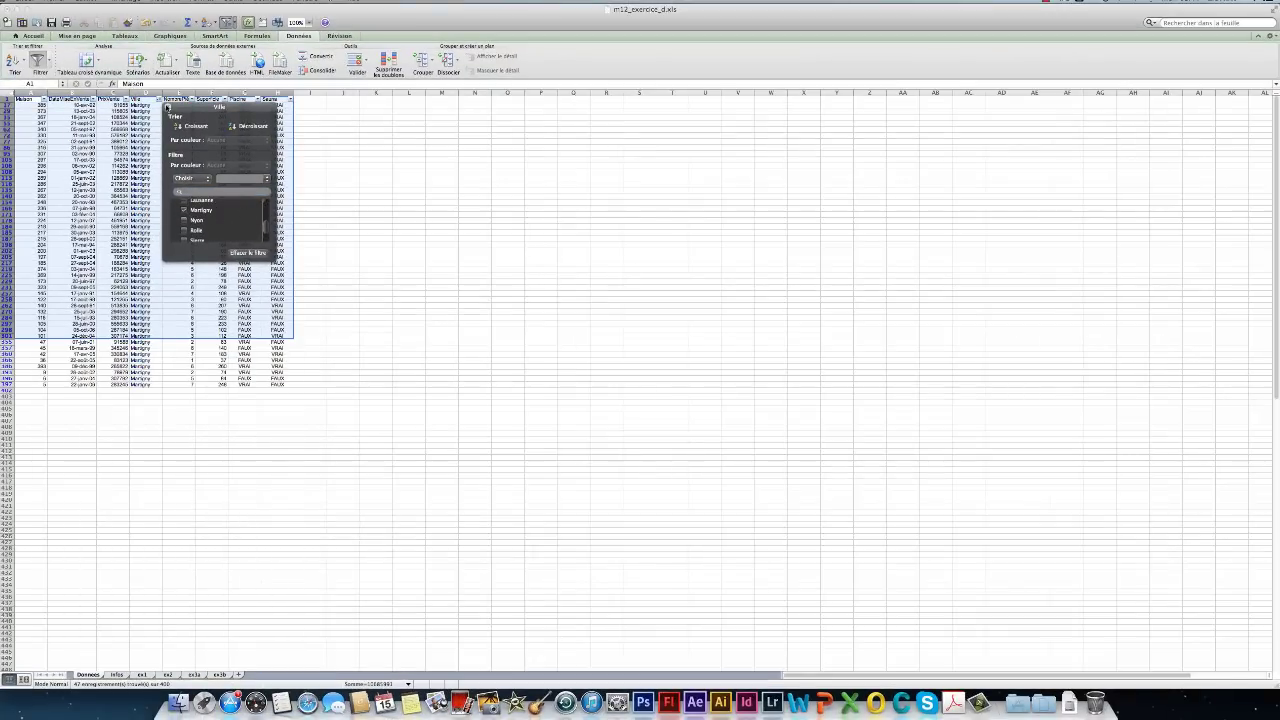
click(168, 107)
click(273, 154)
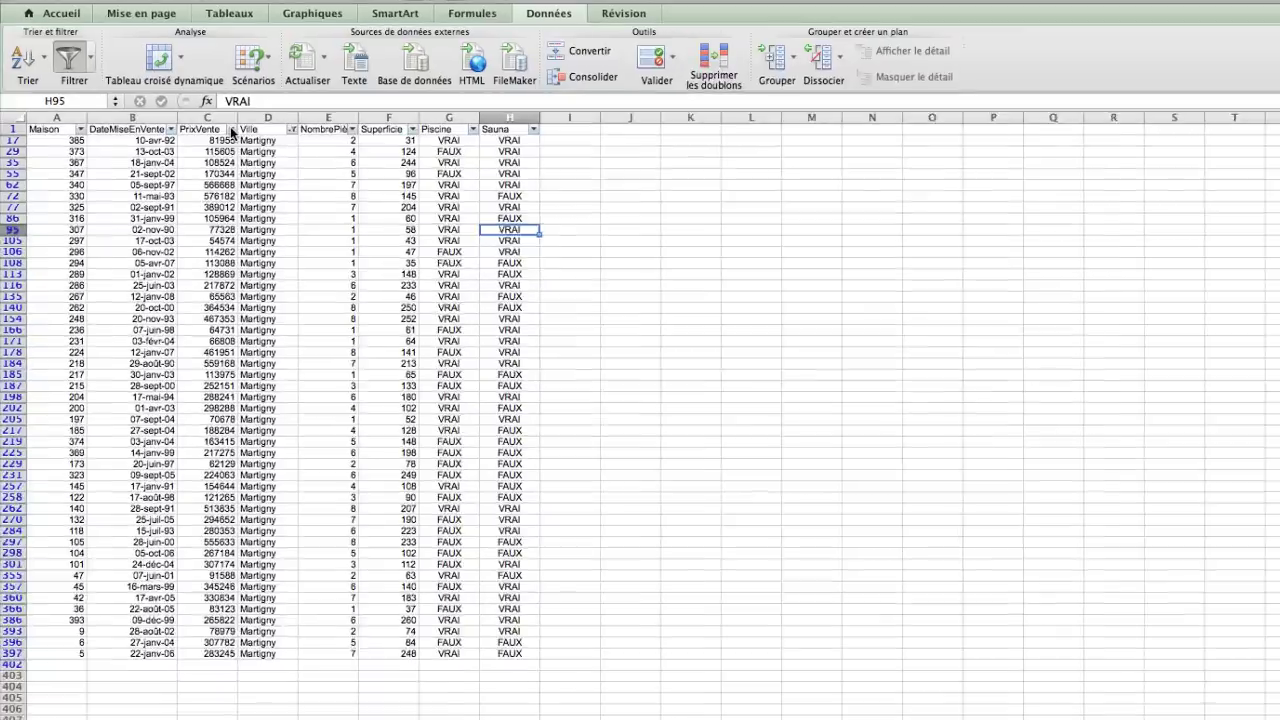
- Filter PrixVente to values greater than or equal to 50000 and less than or equal to 100000
click(124, 98)
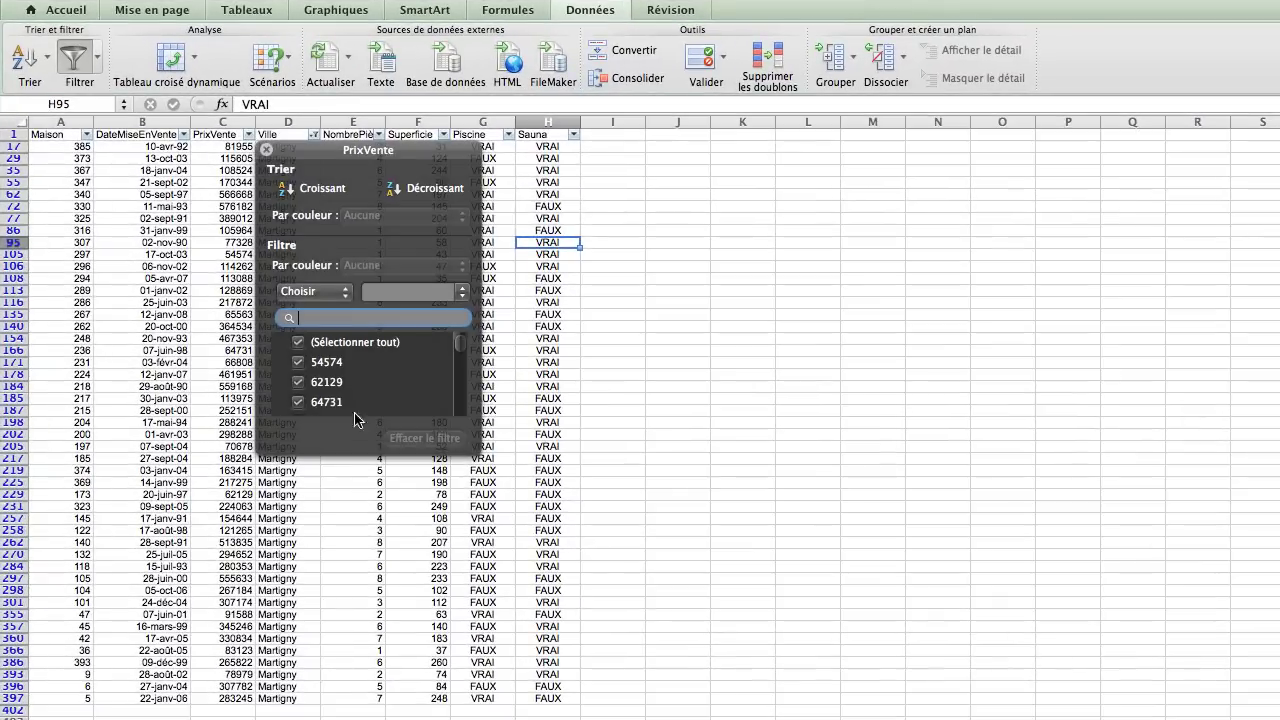
click(315, 290)
click(358, 430)
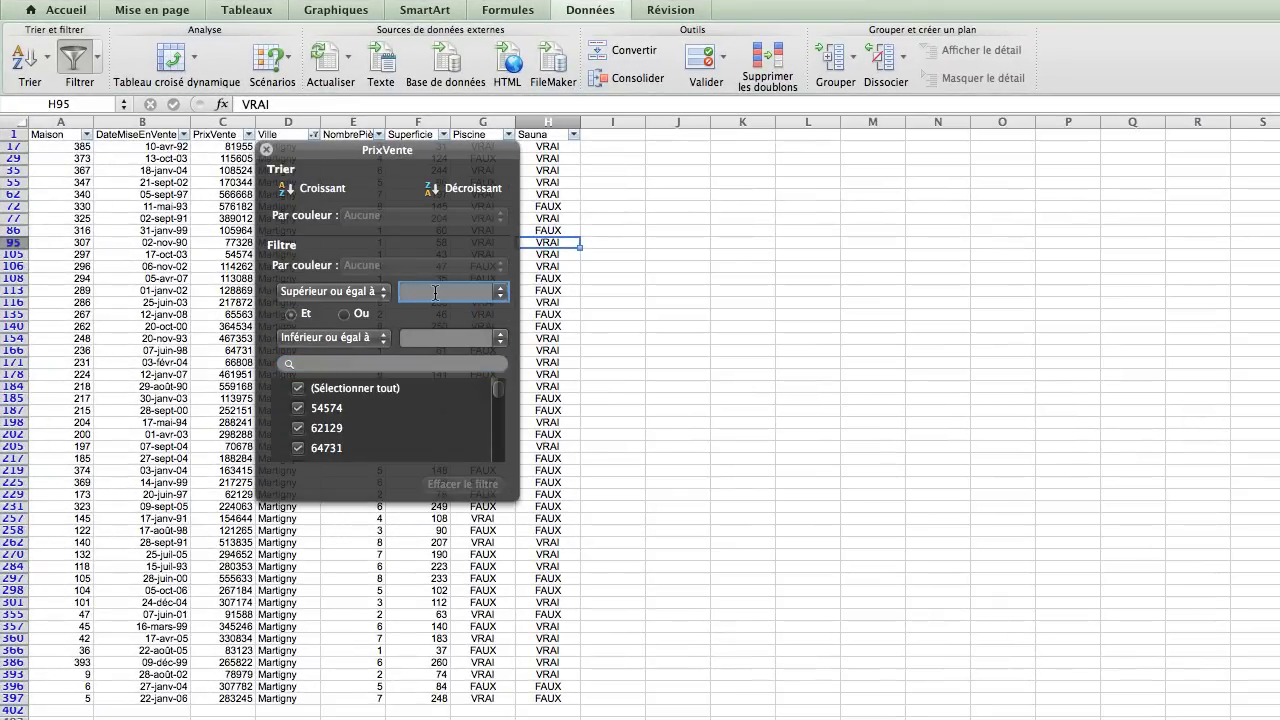
text(50000)
click(422, 340)
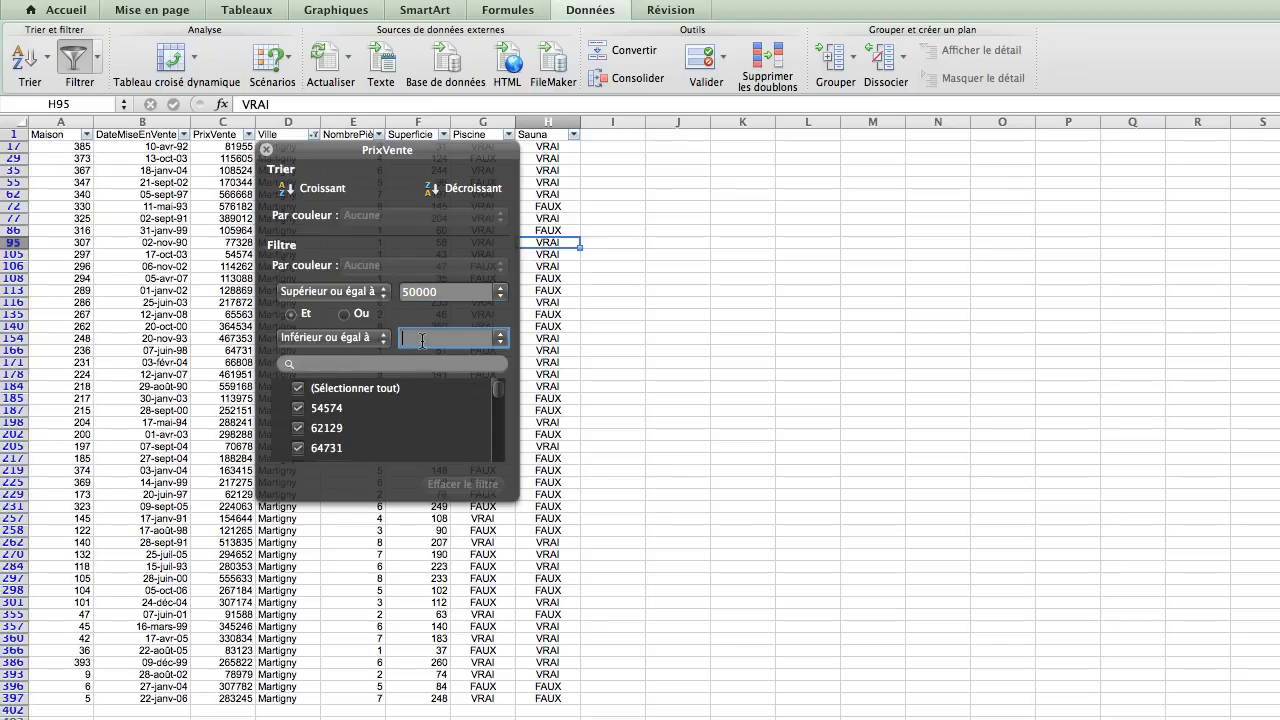
text(100000)
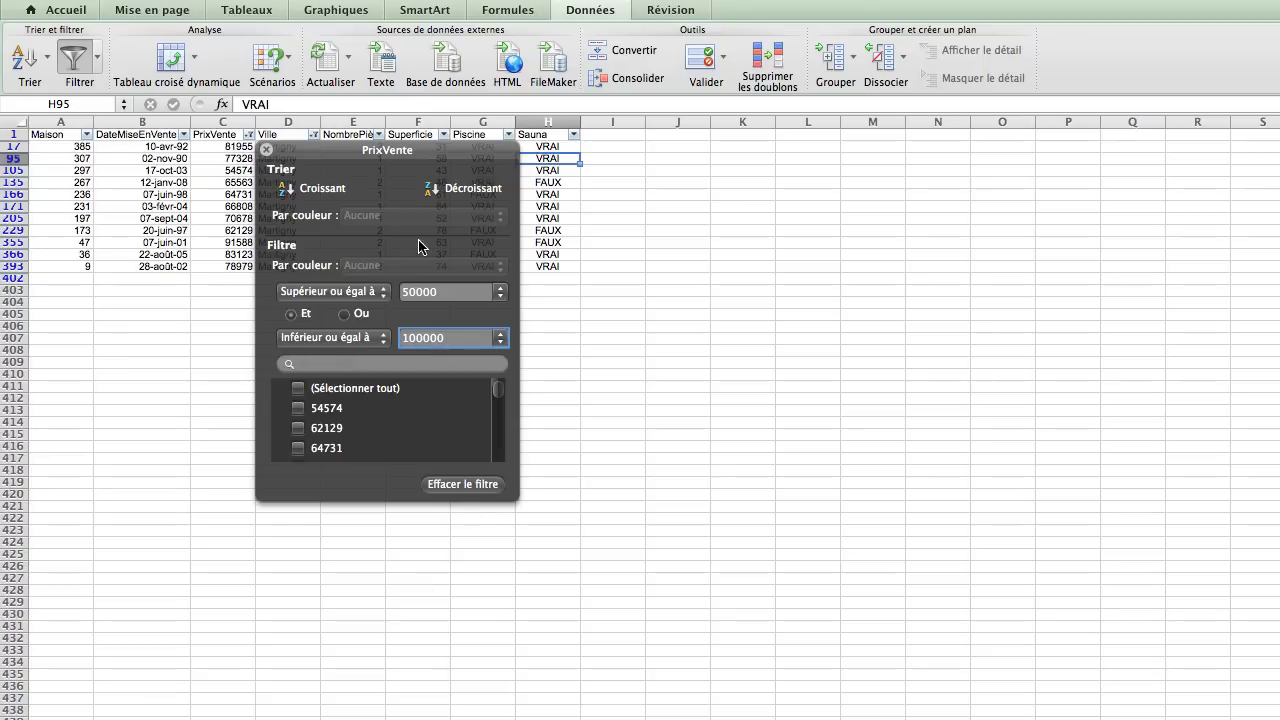
- Exclude FAUX from the Piscine column so only Martigny houses with a pool are listed
click(509, 135)
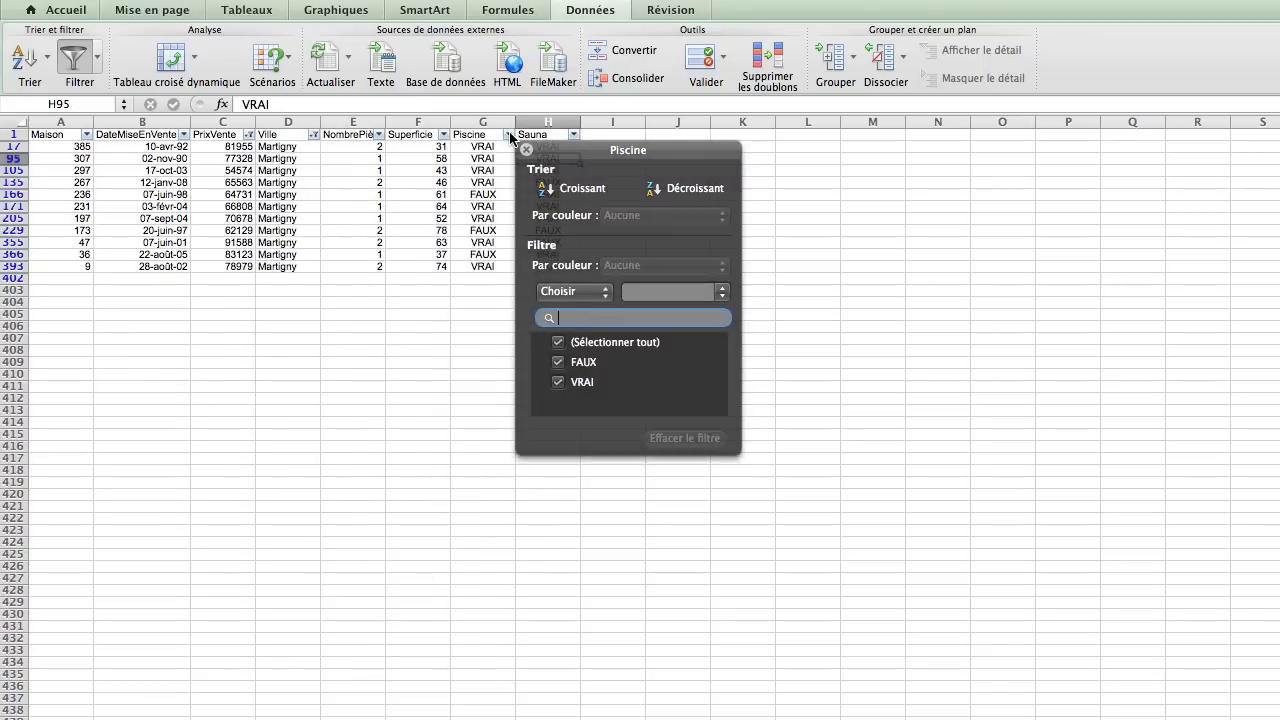
click(558, 382)
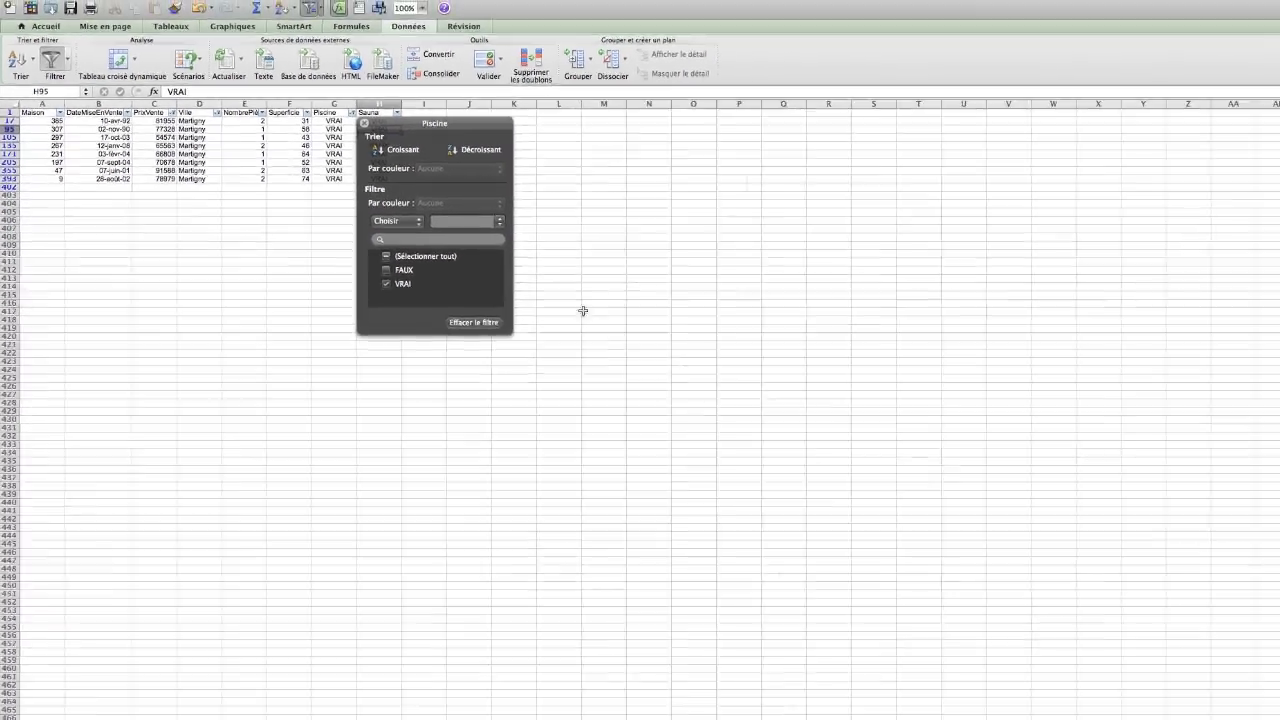
click(876, 440)
- Copy the filtered Martigny houses with a pool, including their headers, from the Donnees sheet
drag(28, 98, 272, 147)
right_click(263, 143)
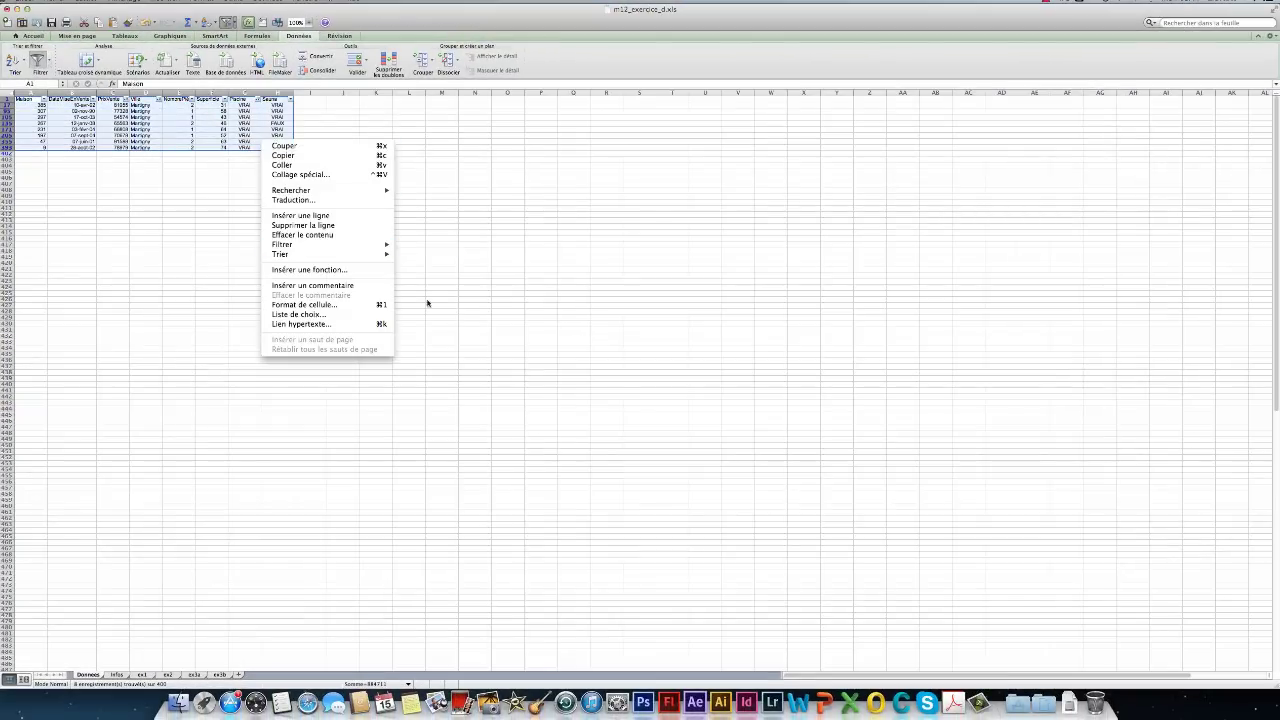
click(300, 155)
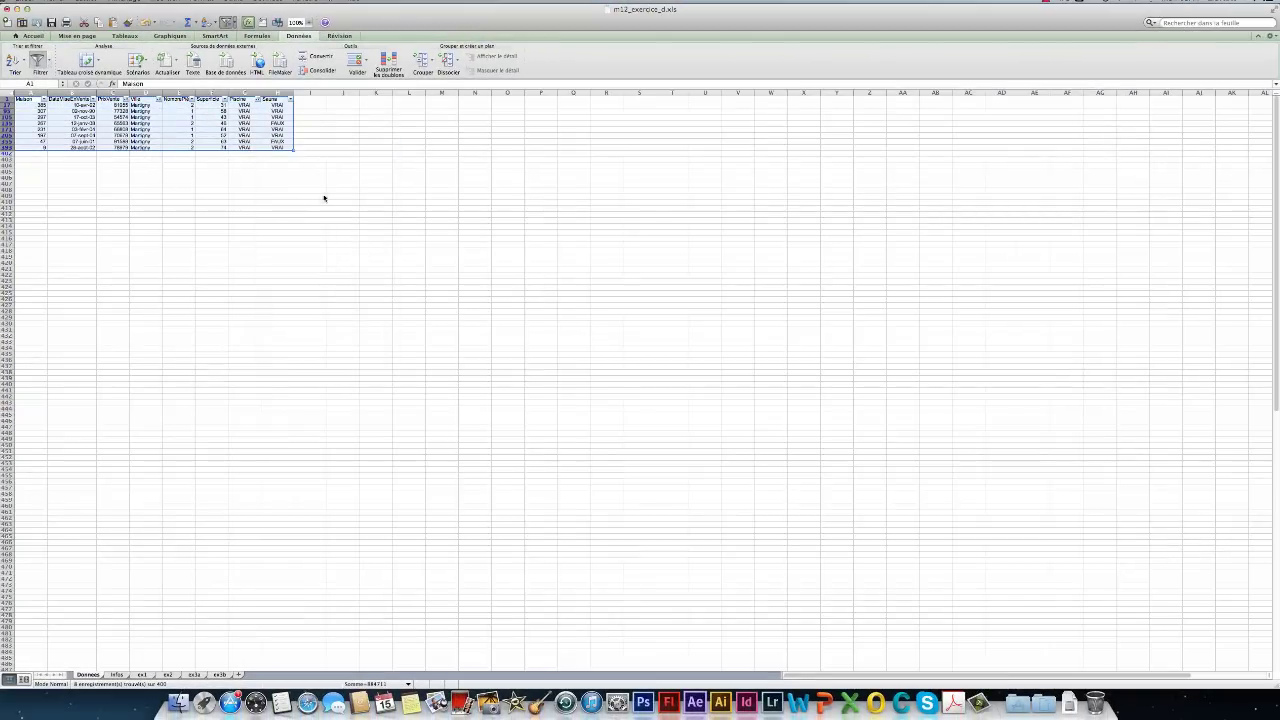
- Add a new sheet and name it ex3c
click(240, 676)
click(250, 664)
text(ex)
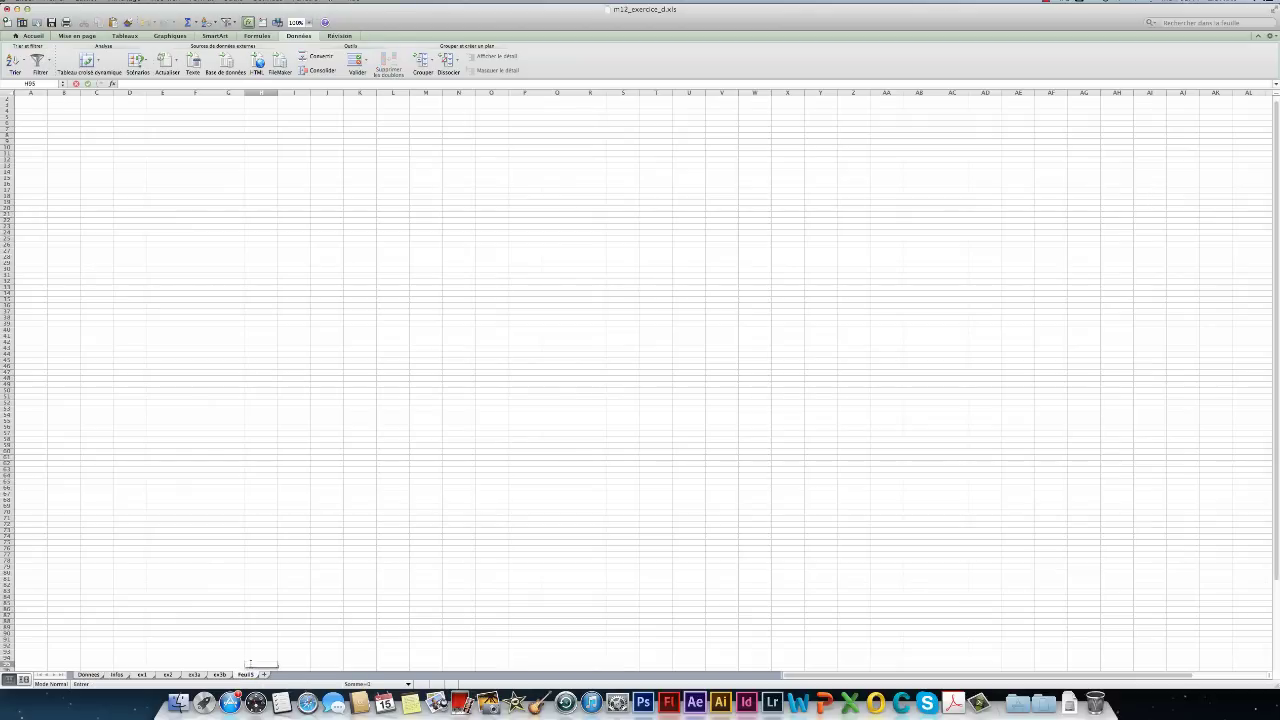
text(3c)
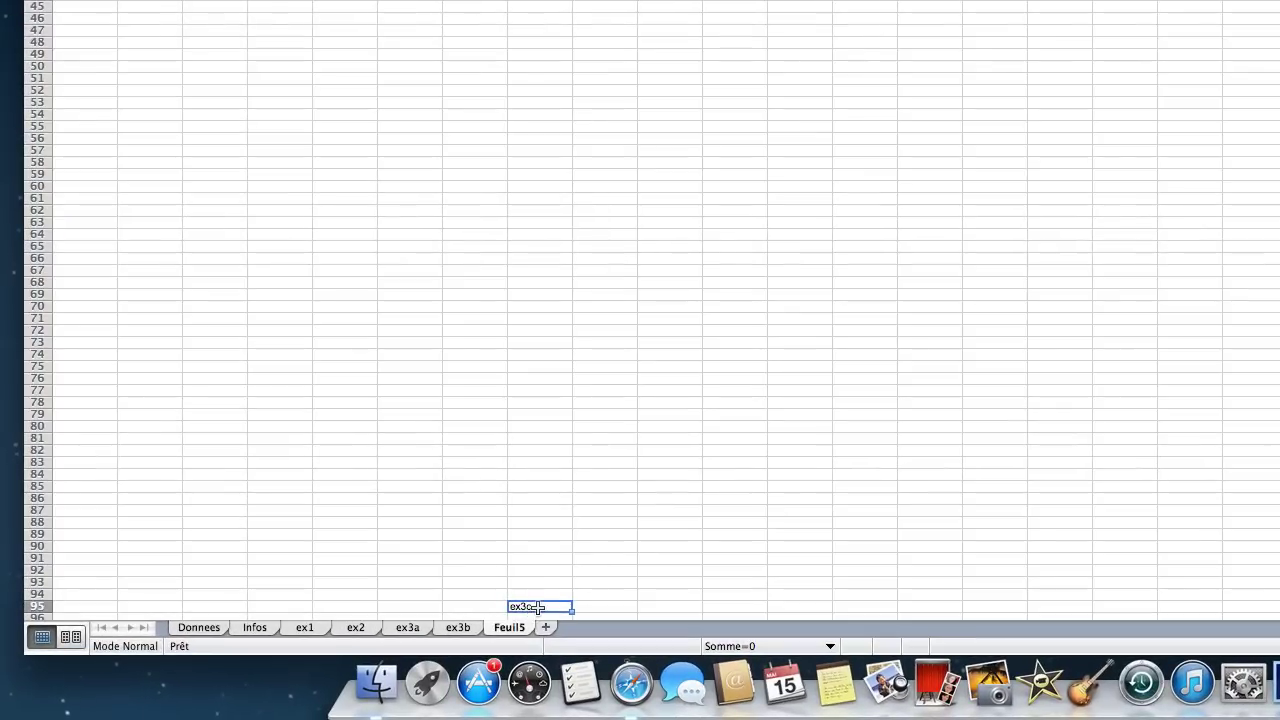
key(Escape)
double_click(465, 636)
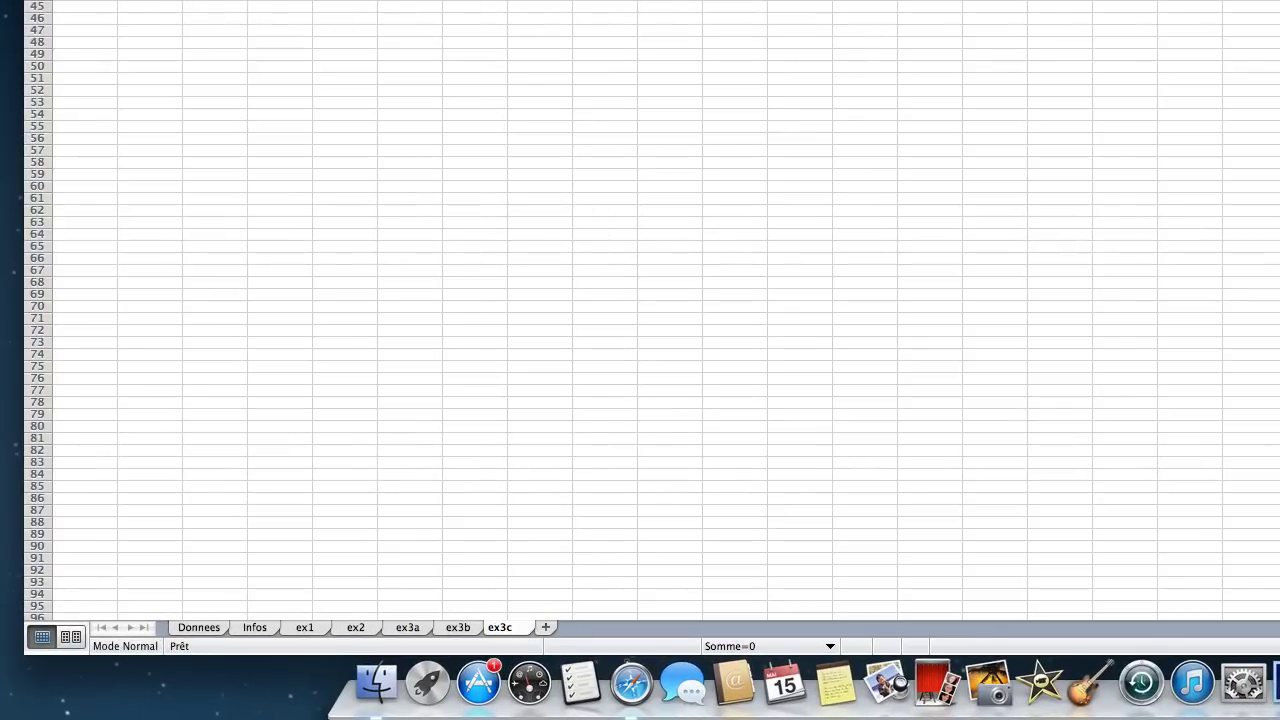
key(Return)
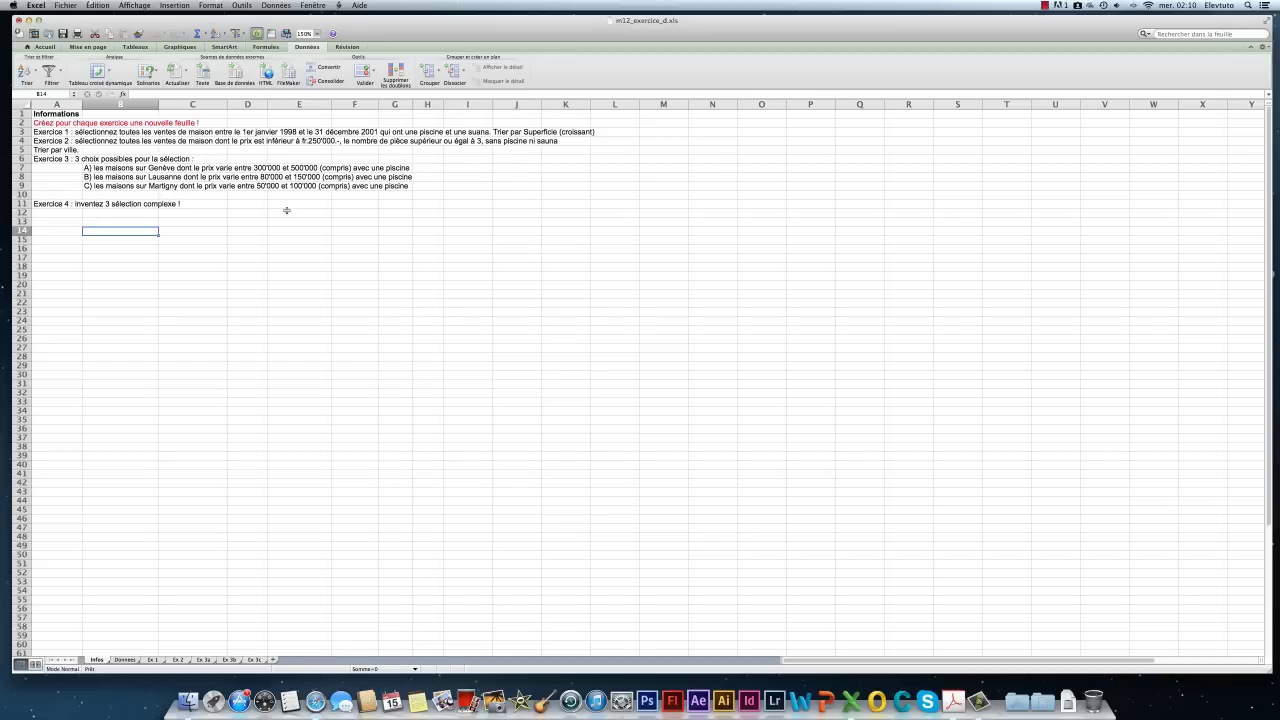
- Review the Exercice 1 instructions on the Infos sheet and the matching DateMiseEnVente and Piscine columns on the Donnees sheet
click(152, 660)
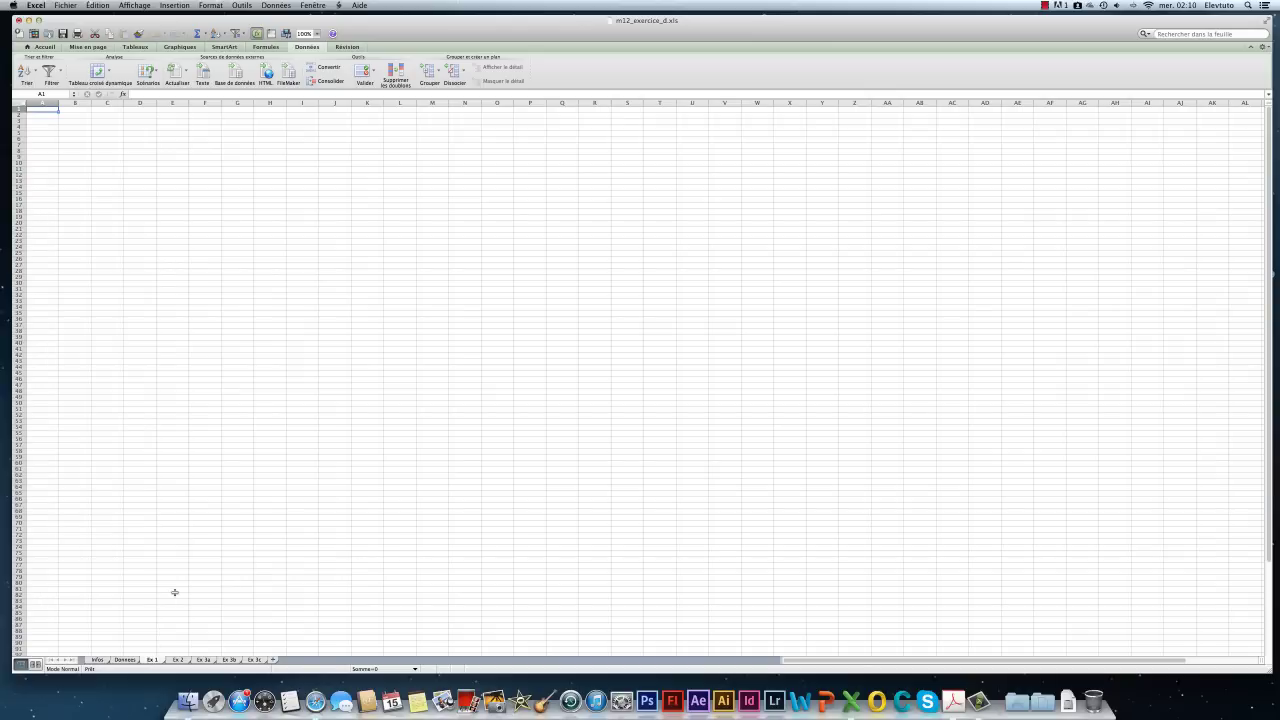
click(123, 661)
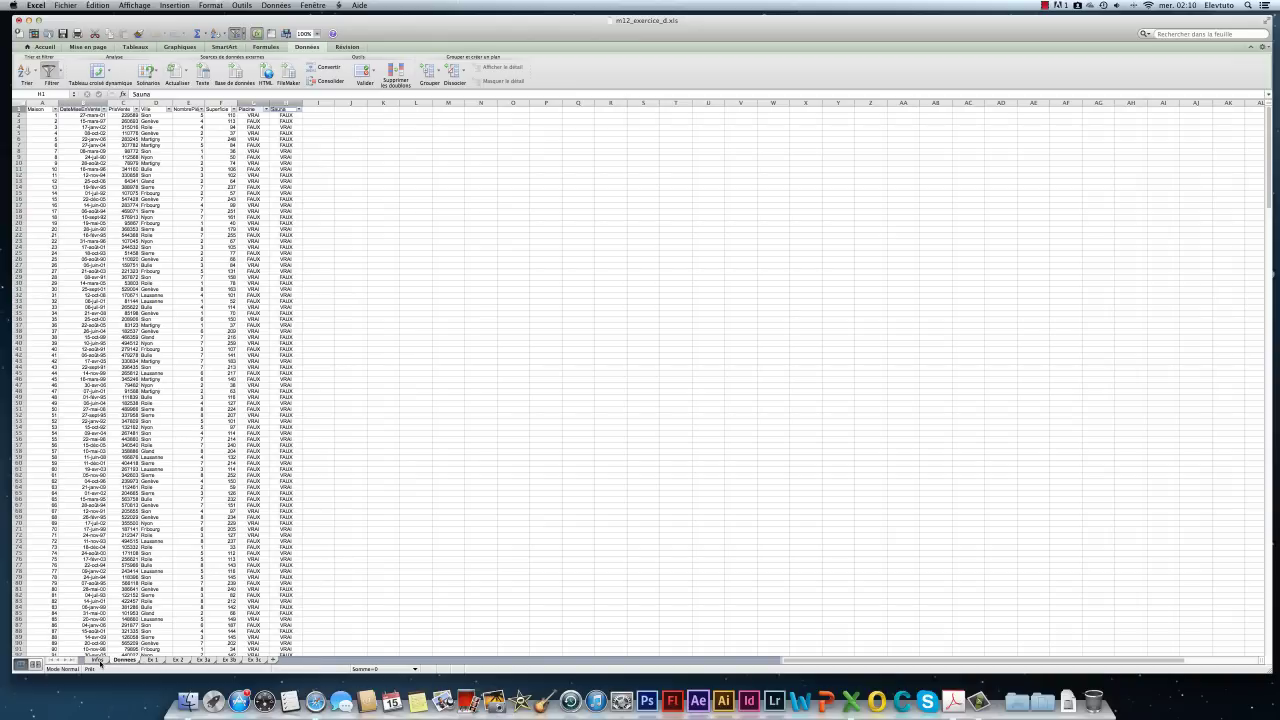
click(97, 661)
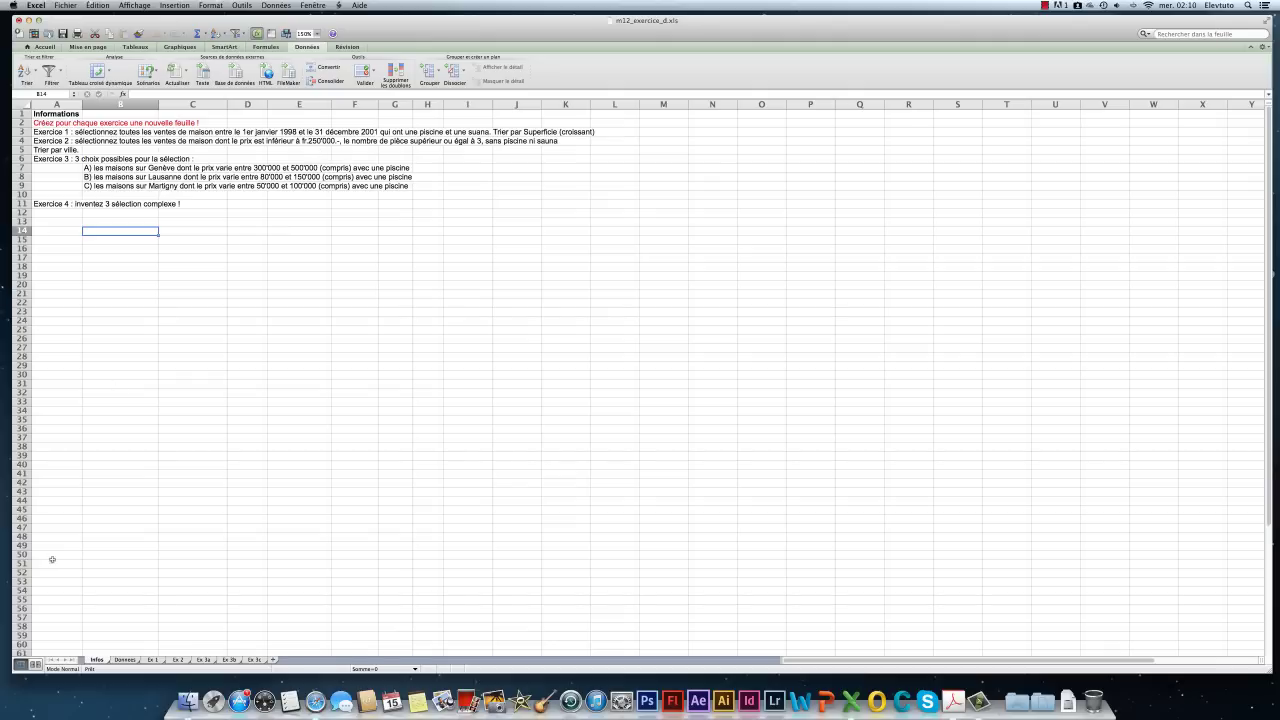
click(124, 660)
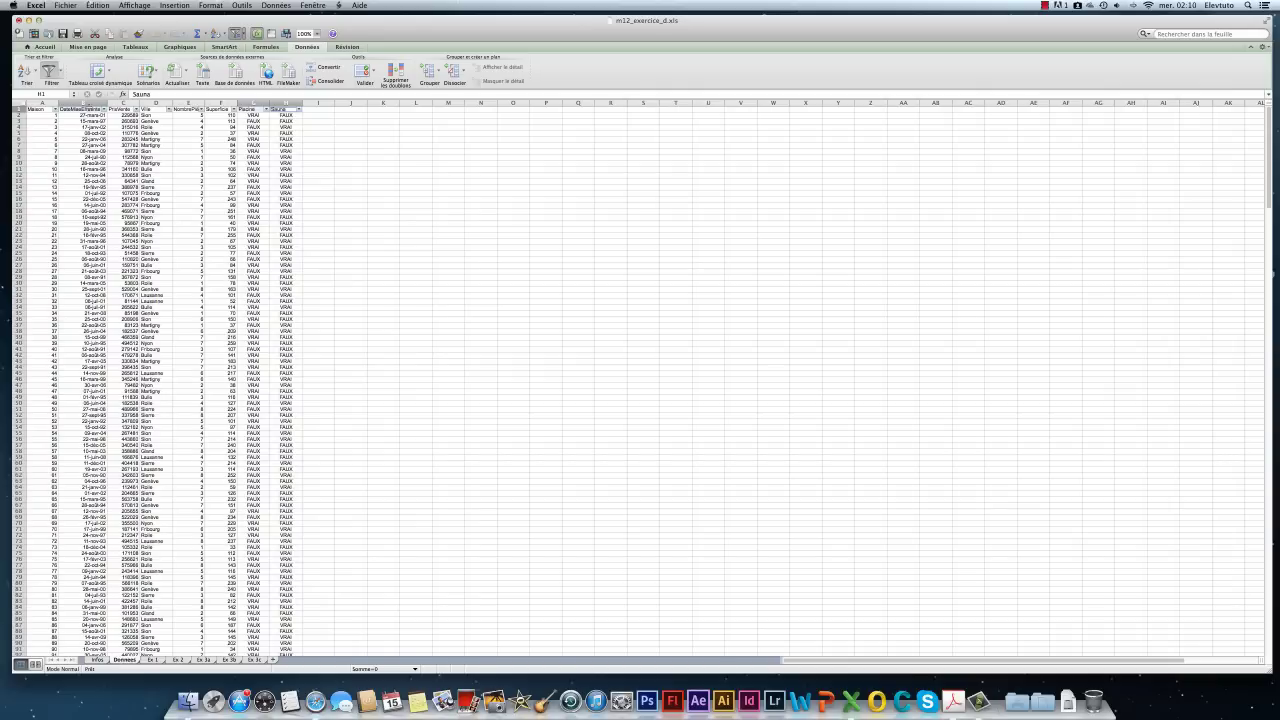
click(82, 109)
click(246, 109)
click(336, 145)
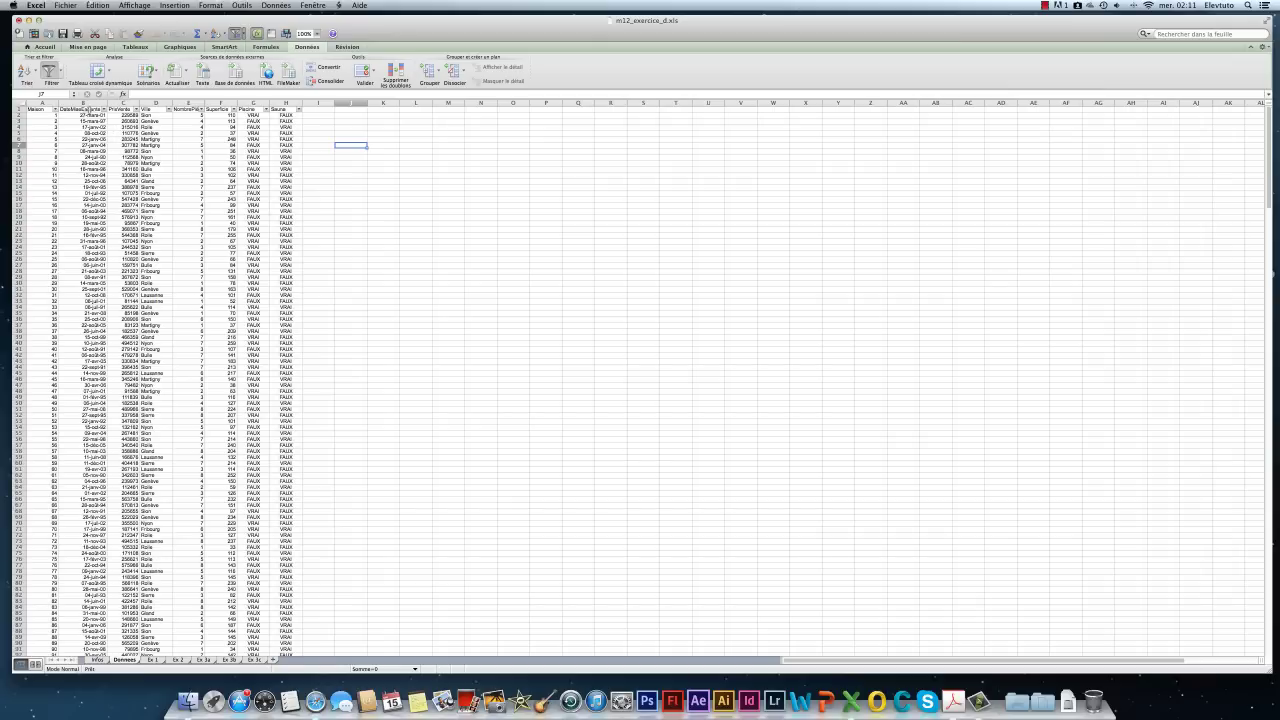
- Copy the DateMiseEnVente, Piscine and Sauna headers from Donnees to cell A1 of the Ex 1 sheet and widen column A
click(80, 108)
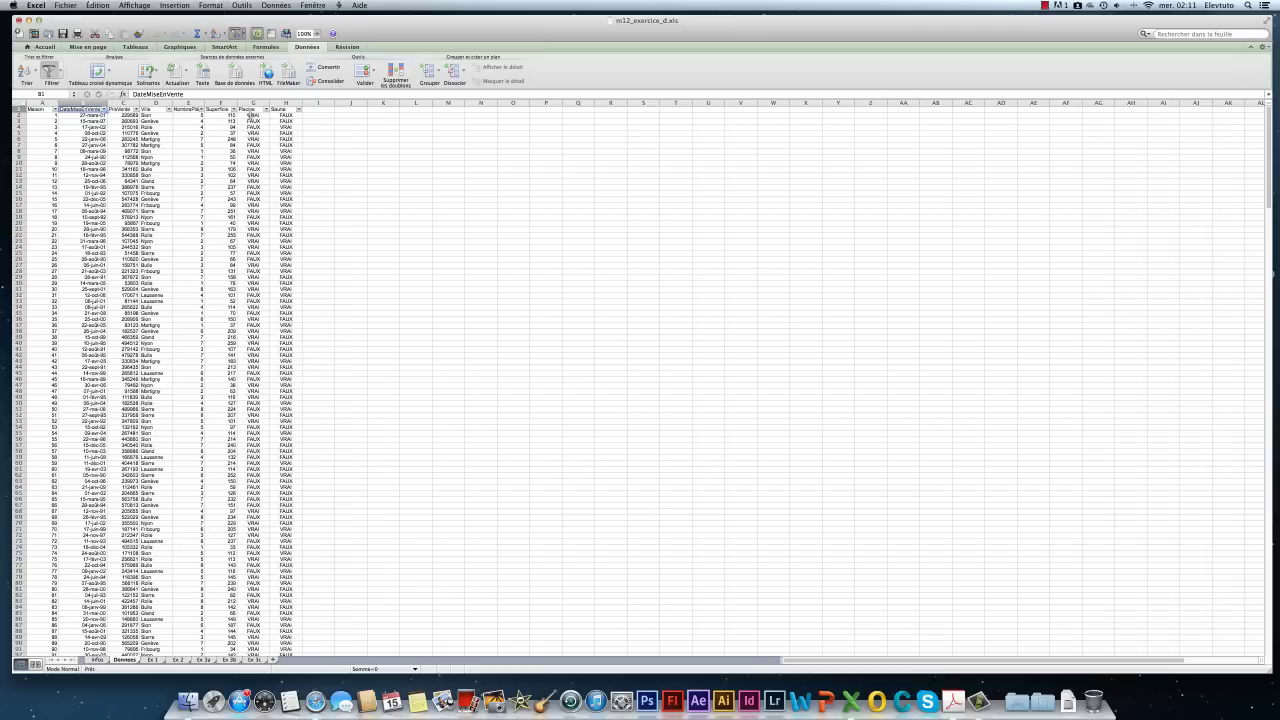
click(249, 109)
super+click(286, 109)
key(super+c)
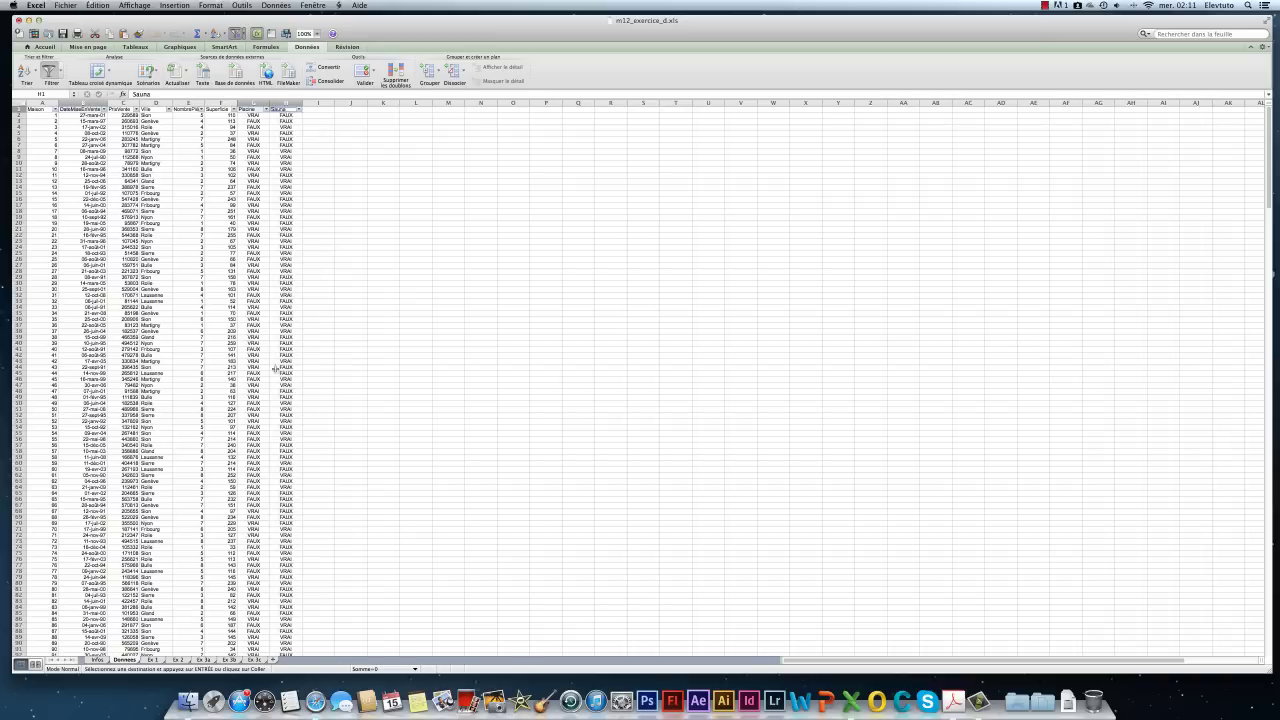
click(152, 660)
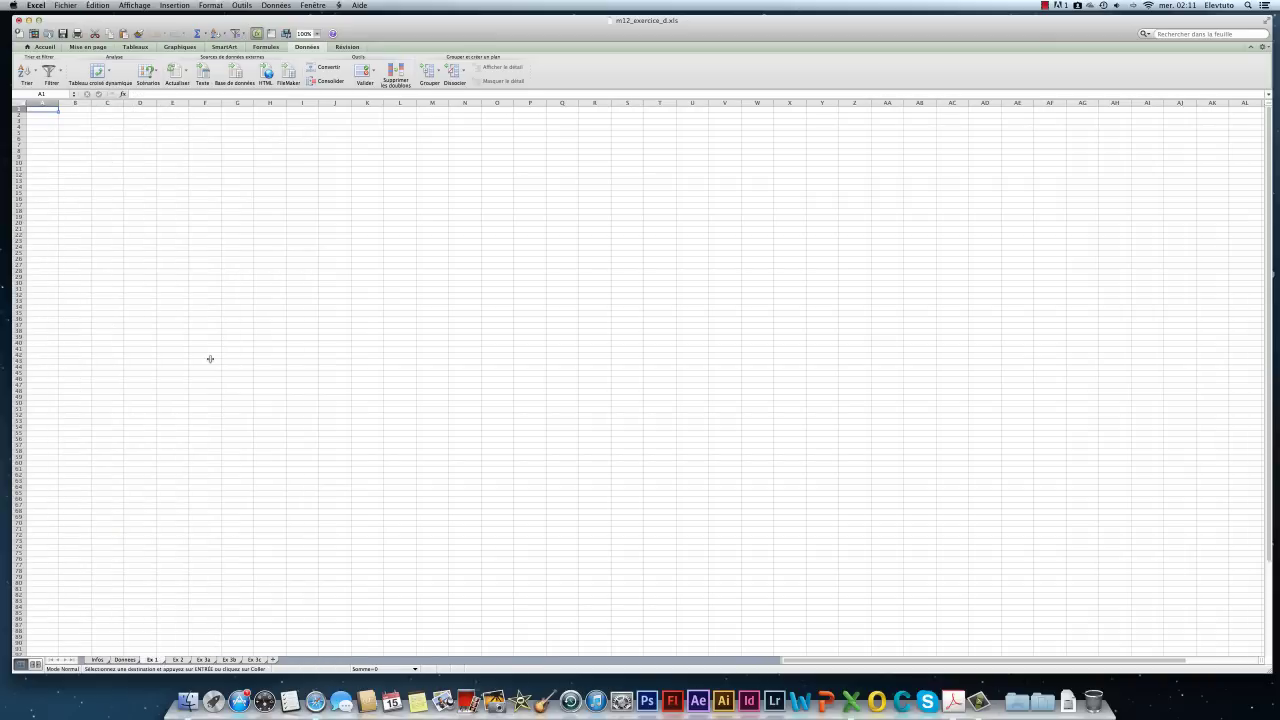
key(super+v)
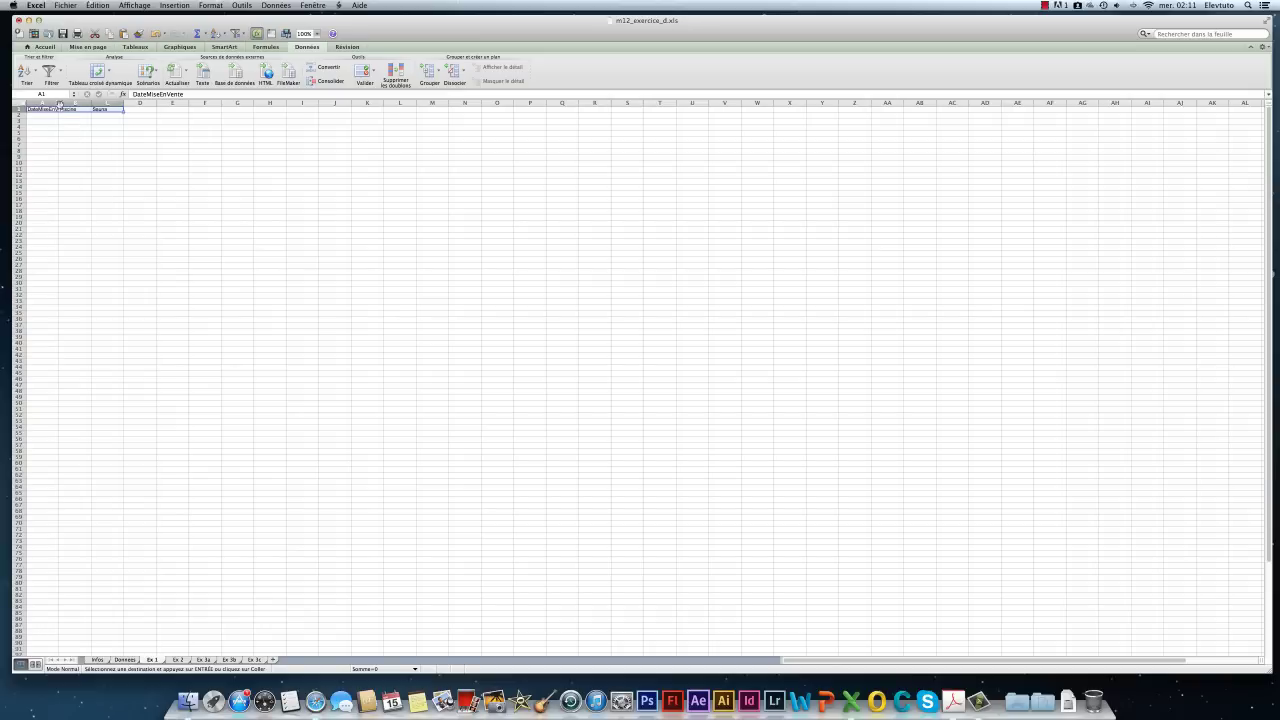
drag(59, 103, 71, 103)
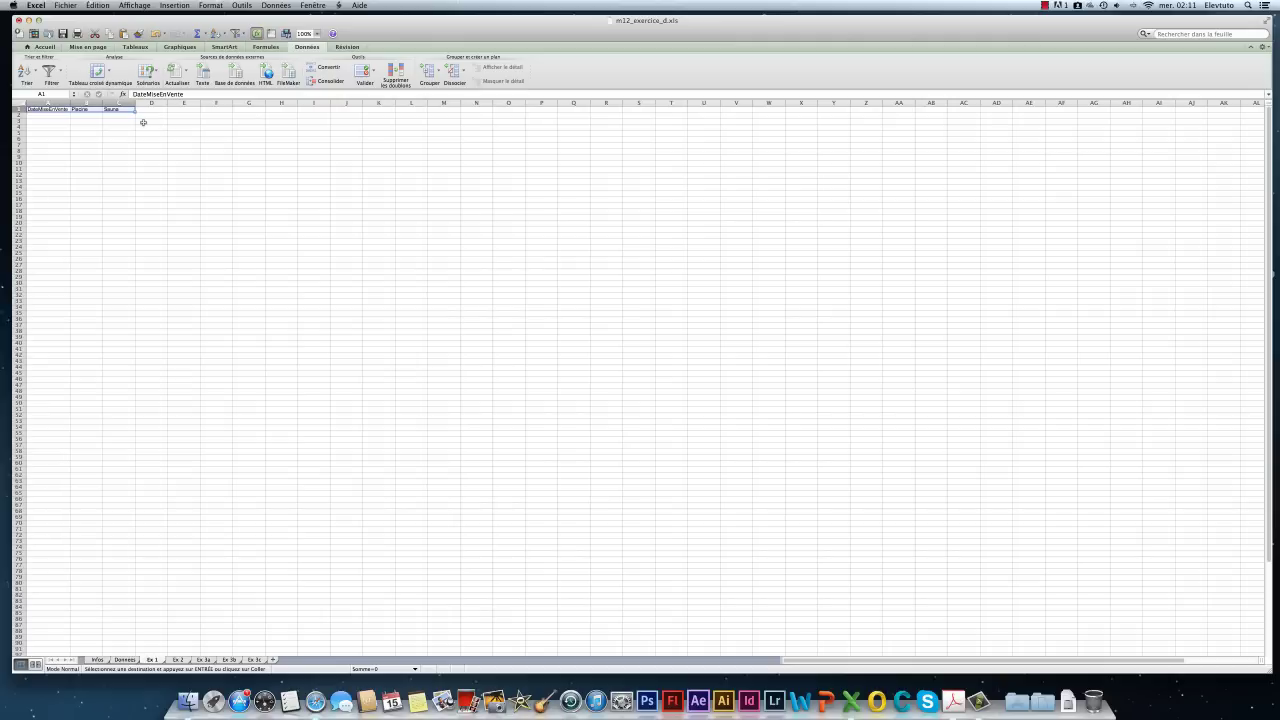
- Move the Piscine and Sauna headers to C1:D1 and duplicate the DateMiseEnVente header into B1
click(112, 122)
drag(89, 109, 150, 111)
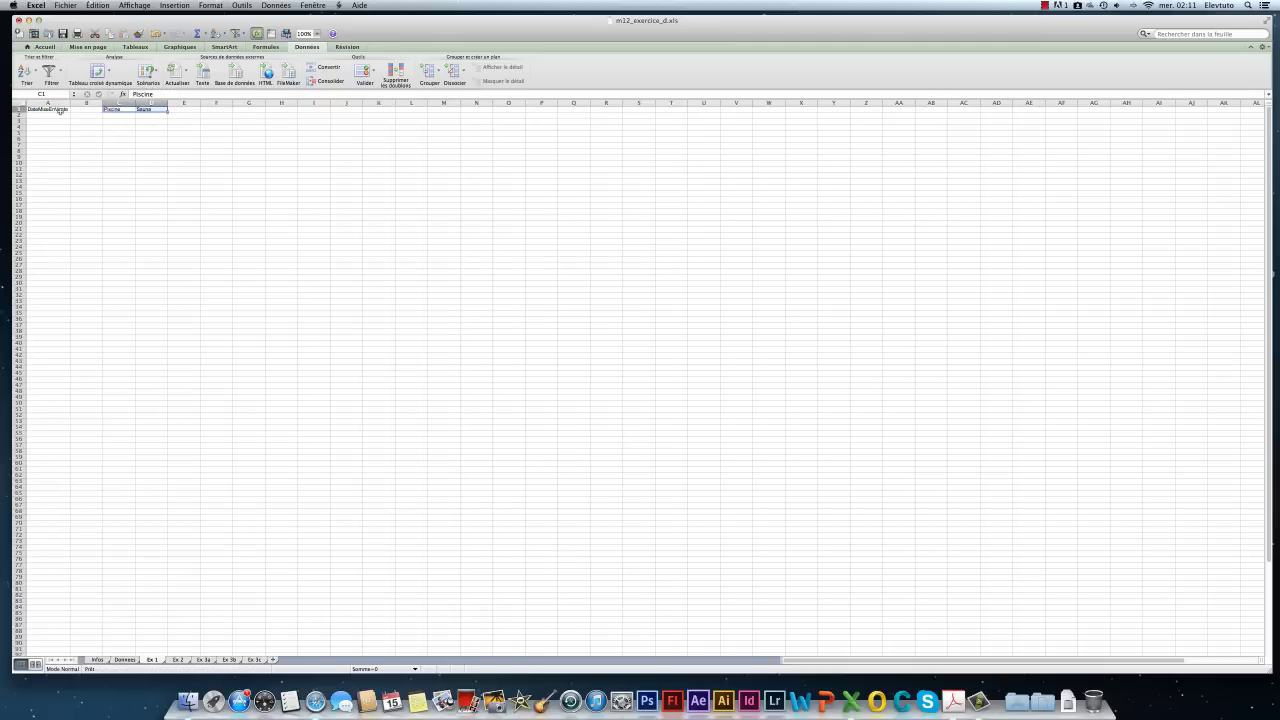
click(62, 111)
drag(67, 111, 114, 103)
click(186, 163)
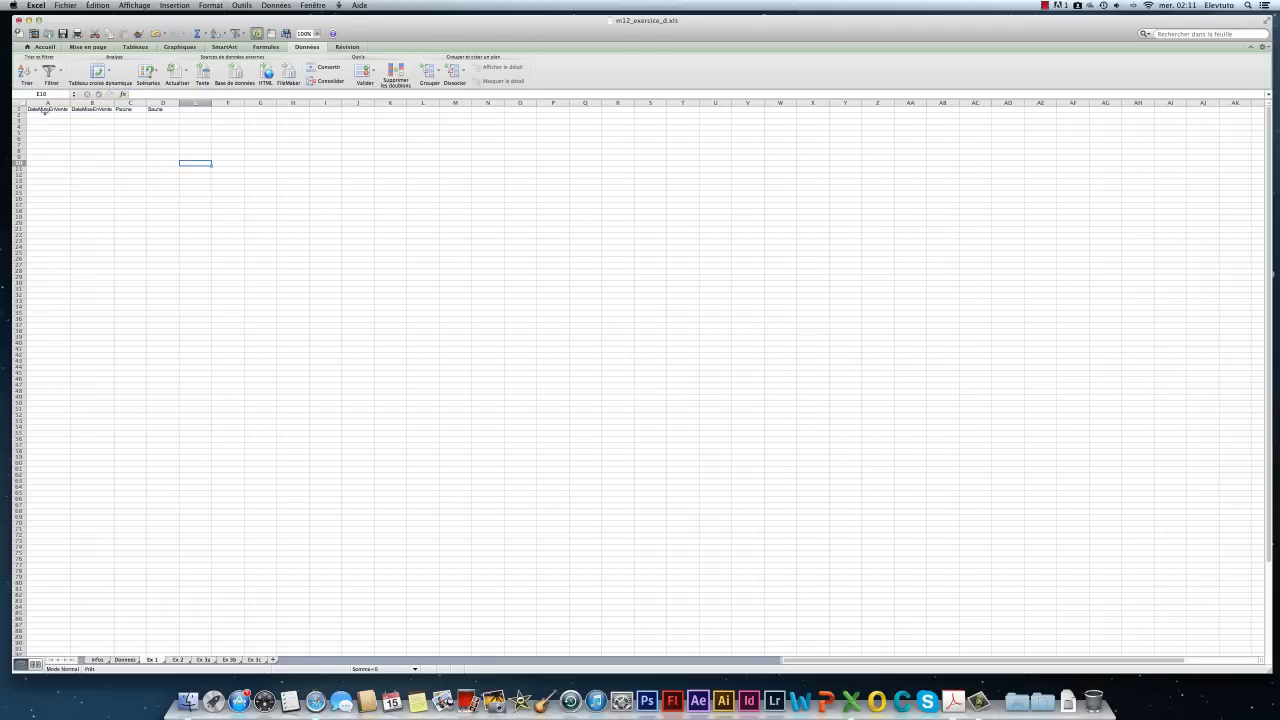
- On the Ex 1 sheet, enter the date criteria >01/01/1998 in A2 and <31/12/2001 in B2
click(124, 660)
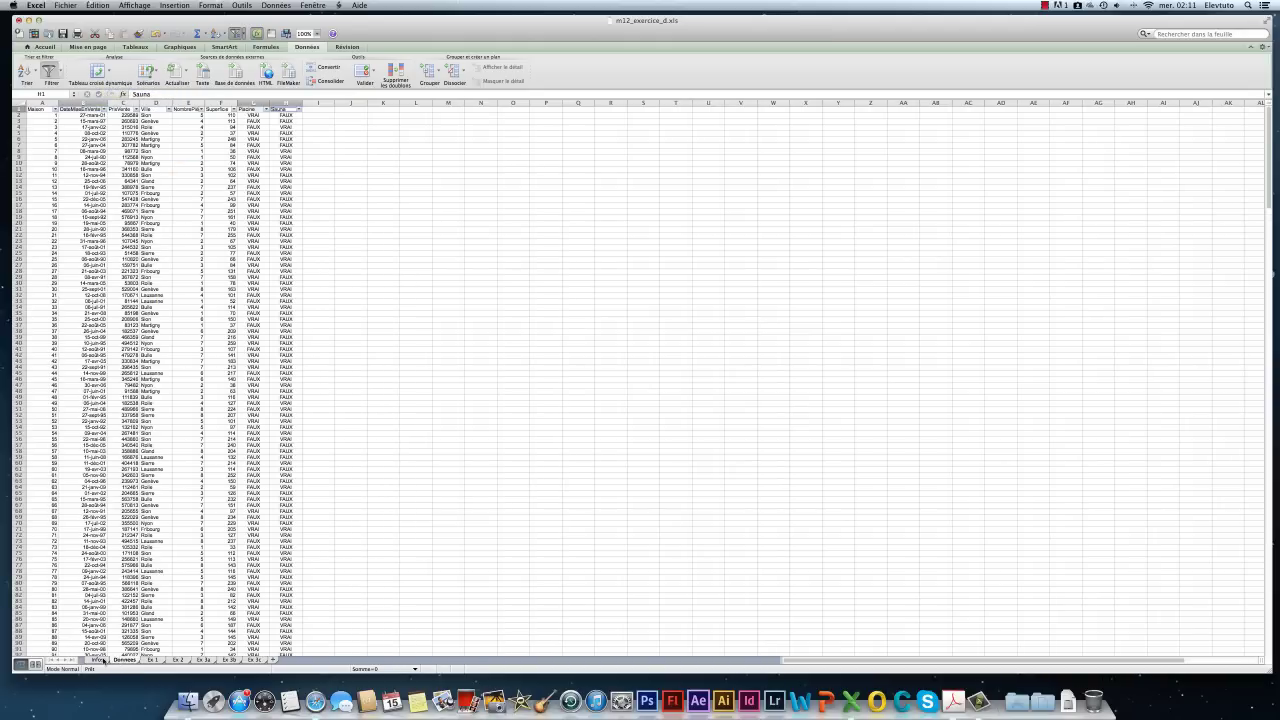
click(98, 661)
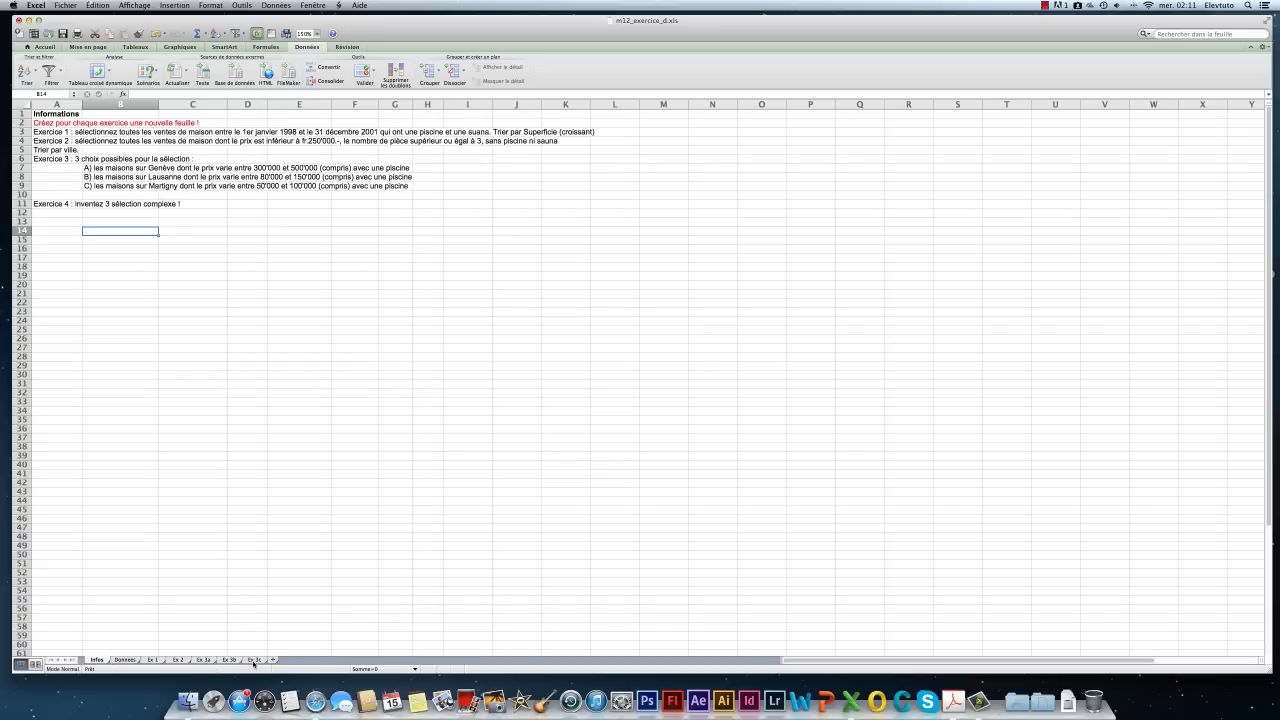
click(150, 660)
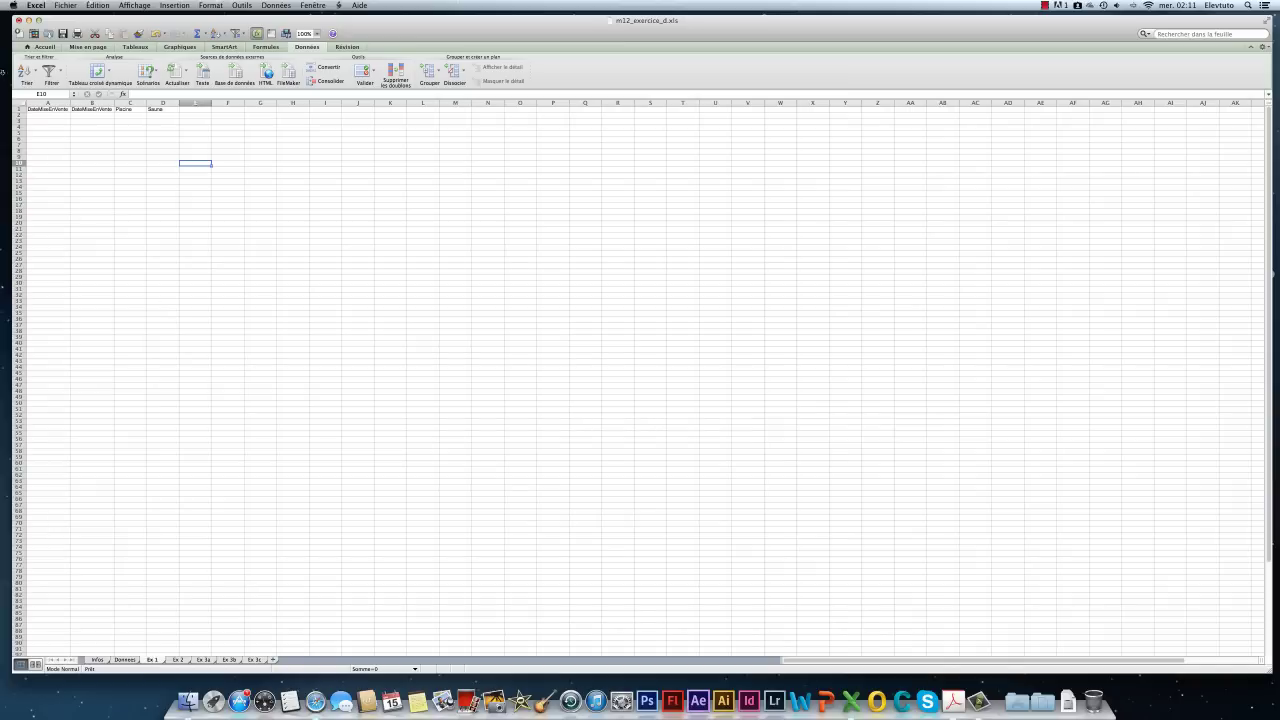
click(49, 116)
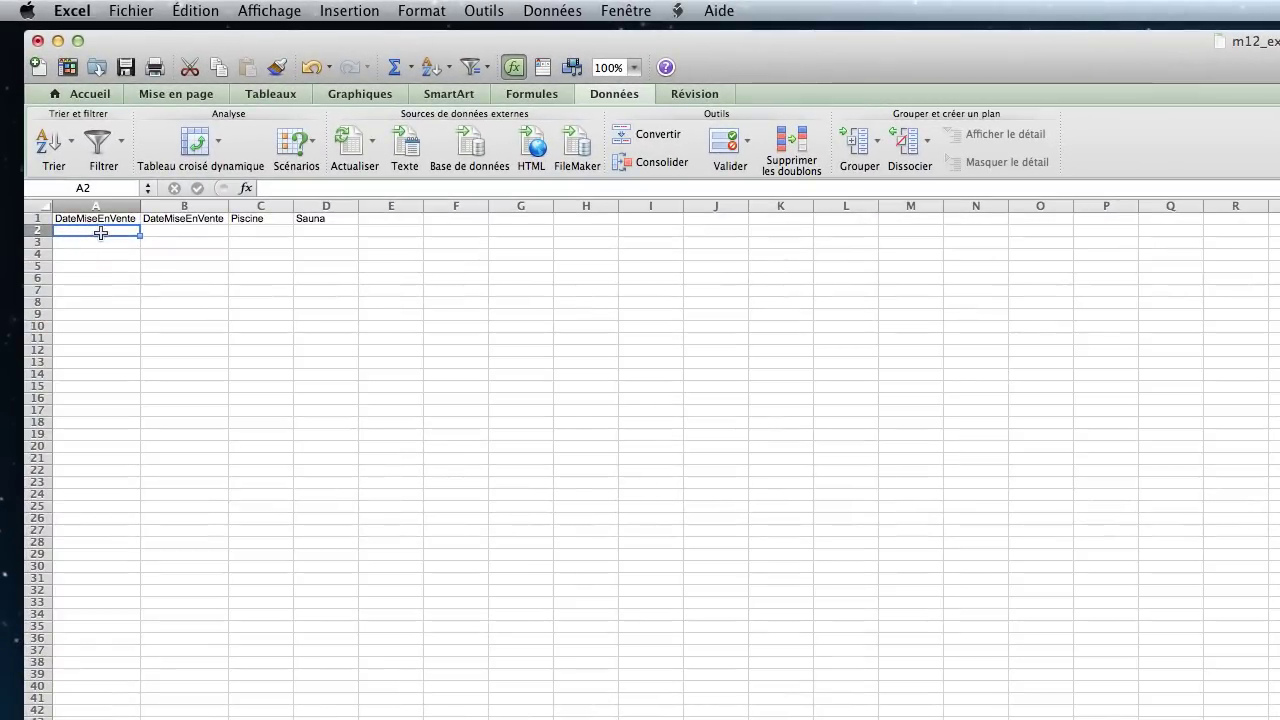
text(>)
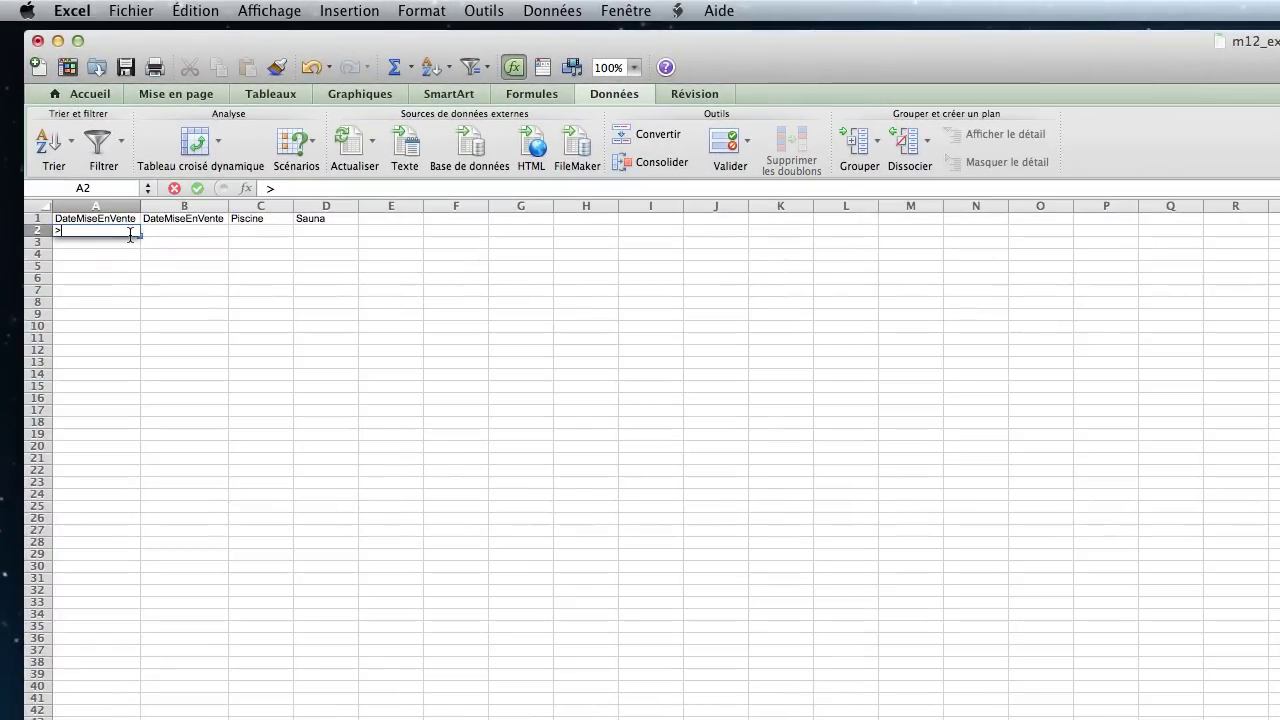
text(01/01/199)
text(8)
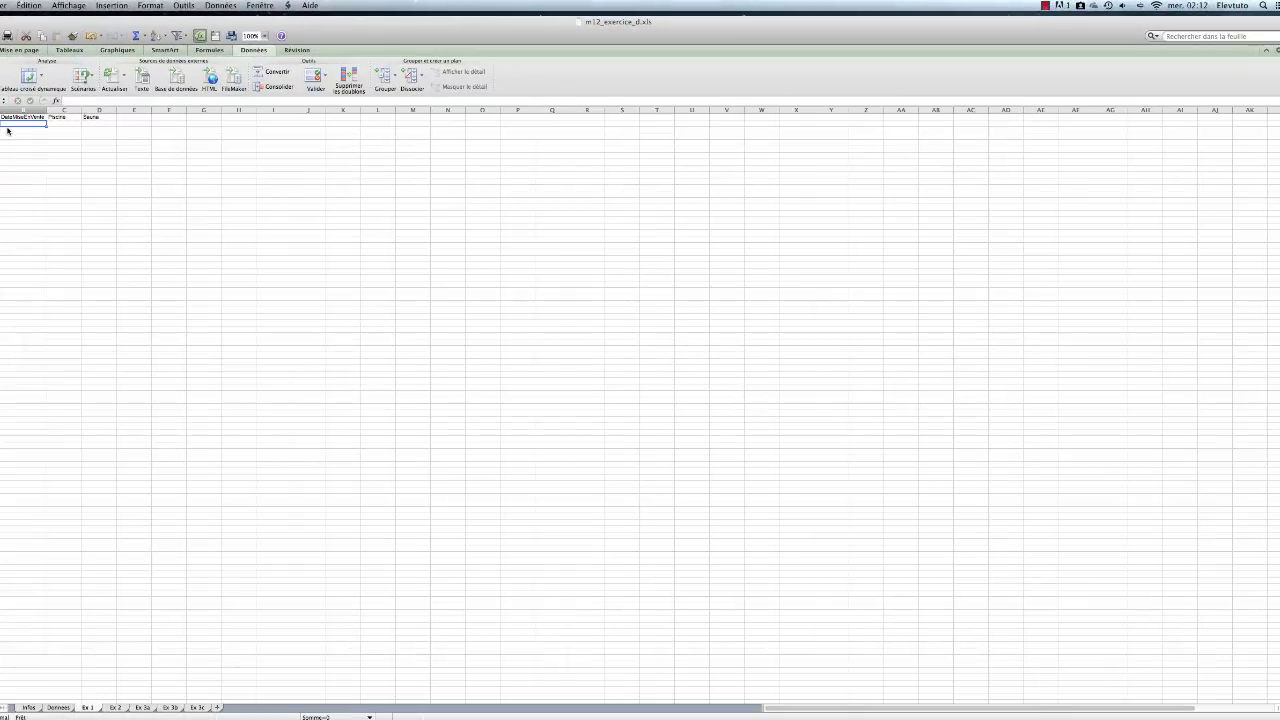
text(>)
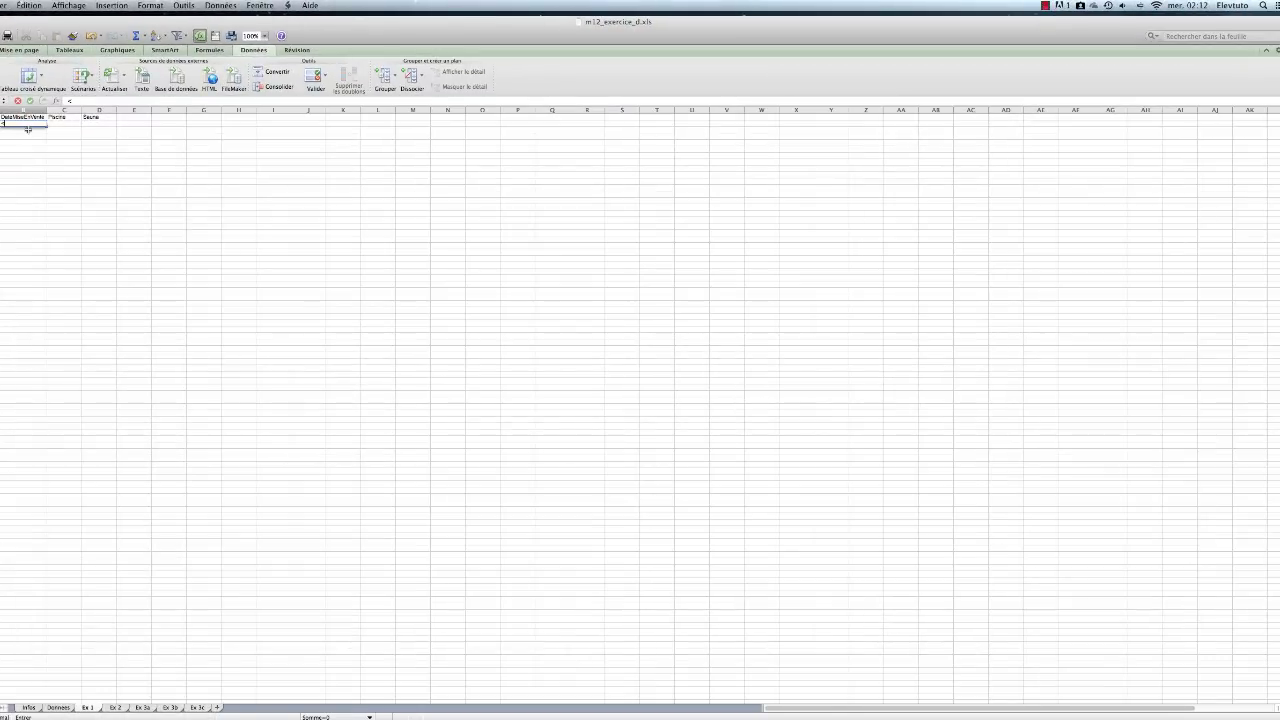
text(31/0)
text(2/2001)
- Enter the criterion VRAI under both the Piscine and Sauna headers in C2 and D2
click(50, 125)
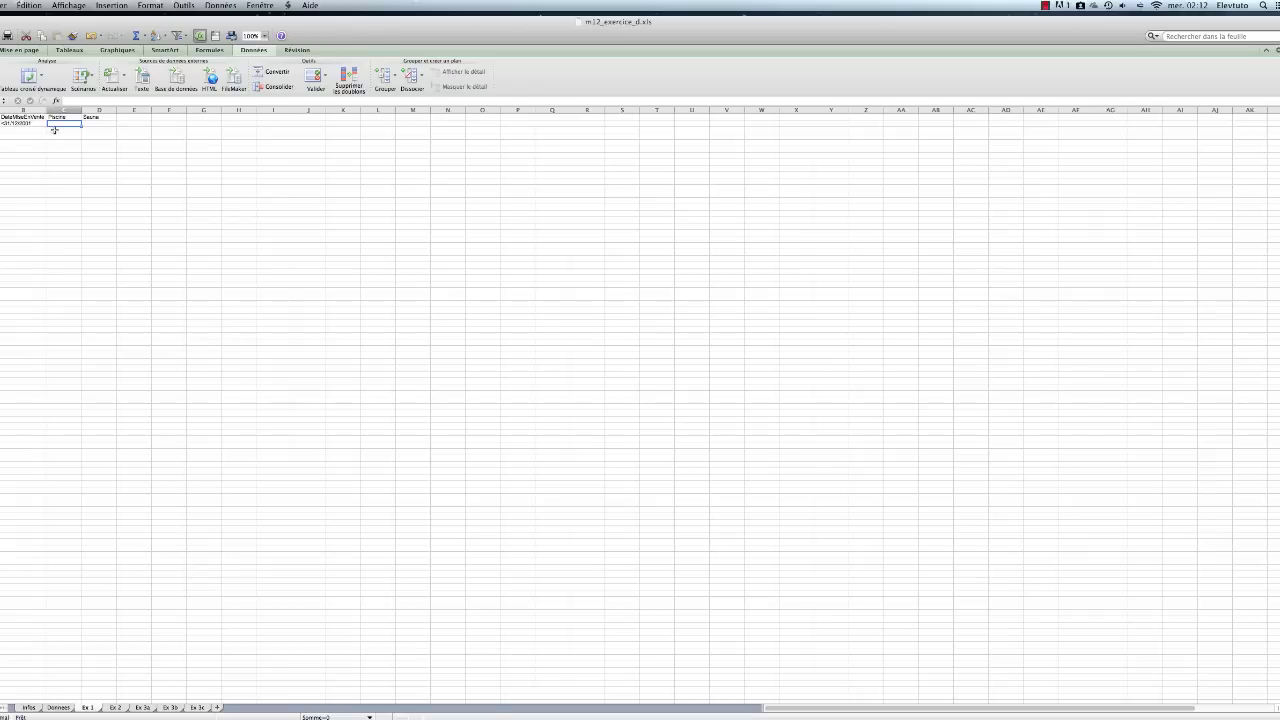
text(v)
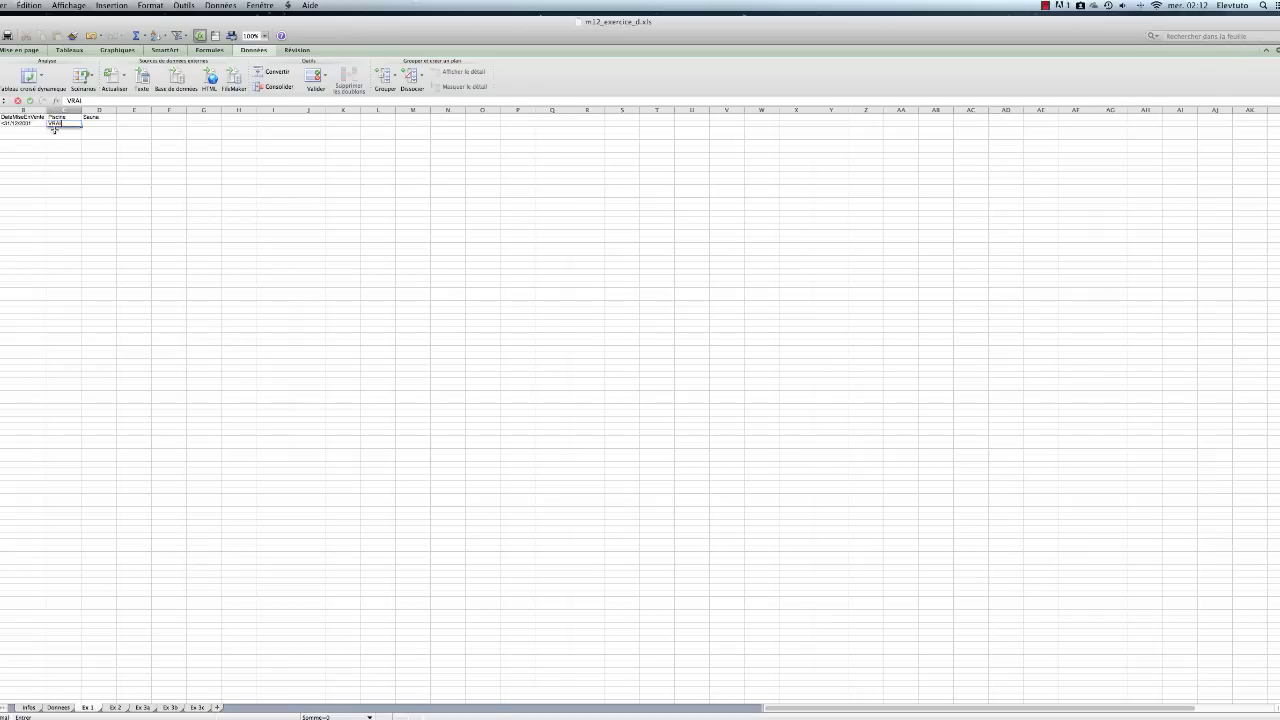
text(RAI)
key(Tab)
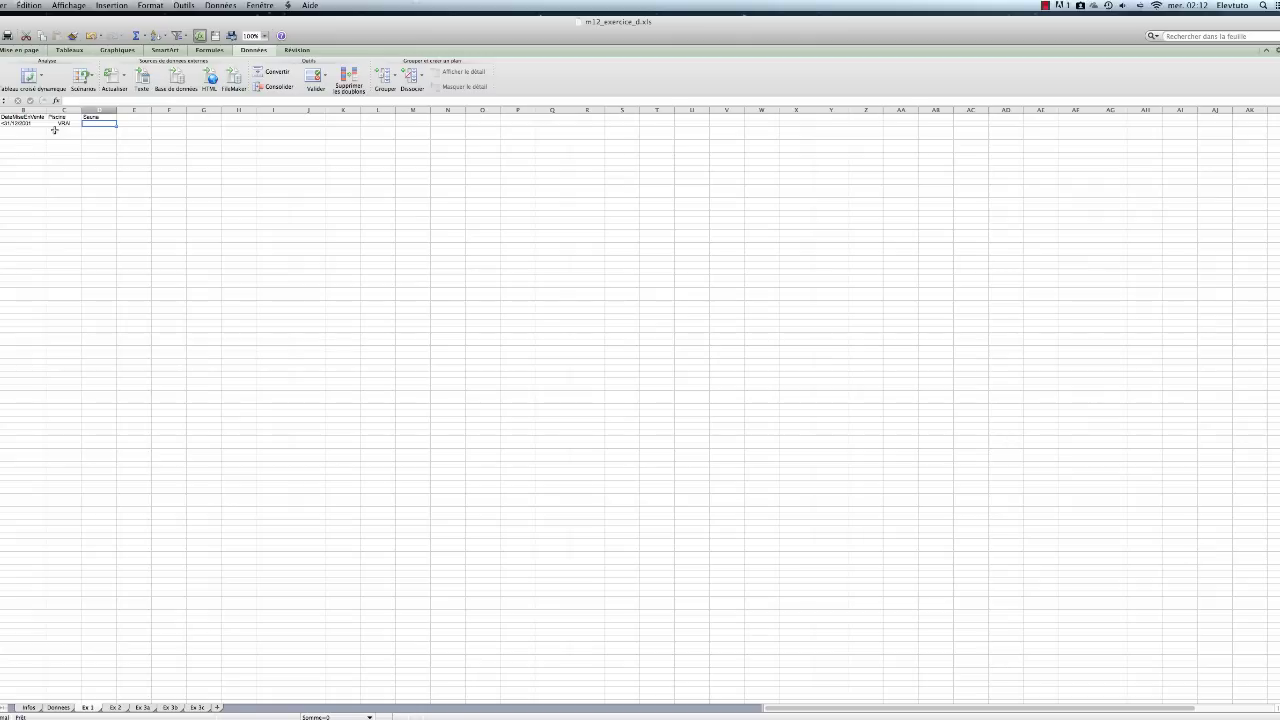
text(v)
key(Return)
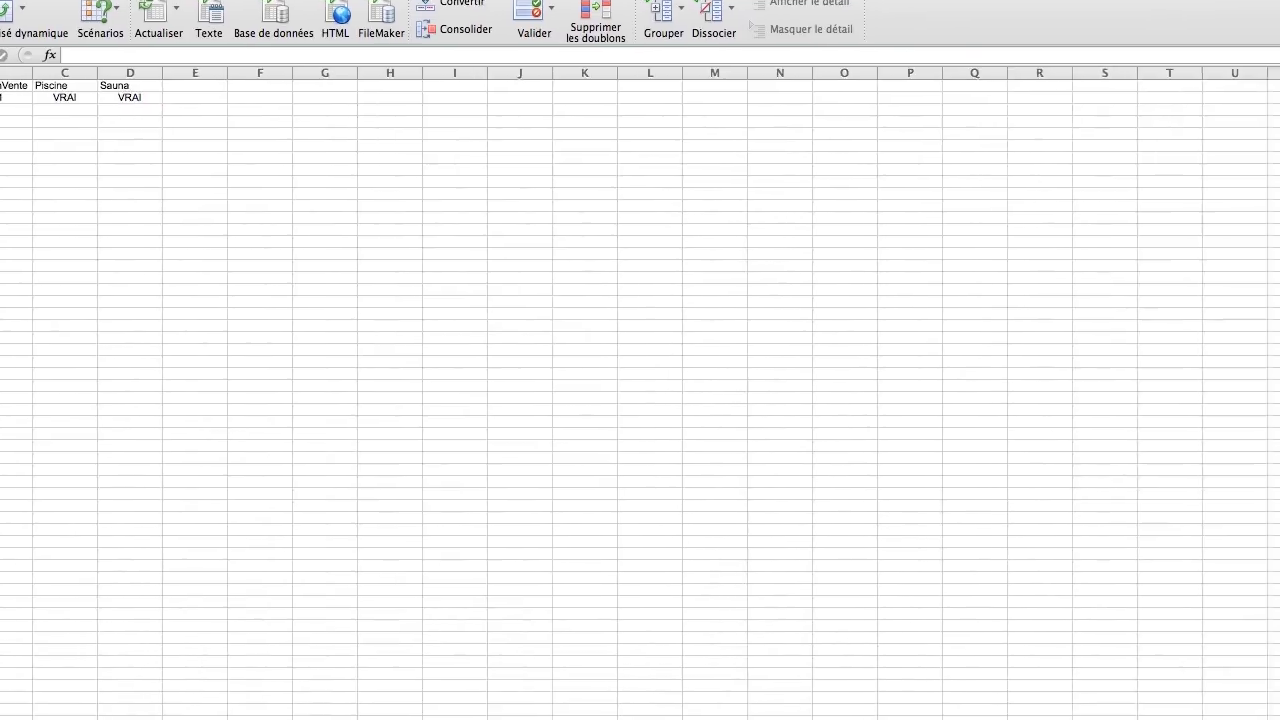
- Start an advanced filter that copies to another location, with columns A:H of the Donnees sheet as the list range
click(244, 2)
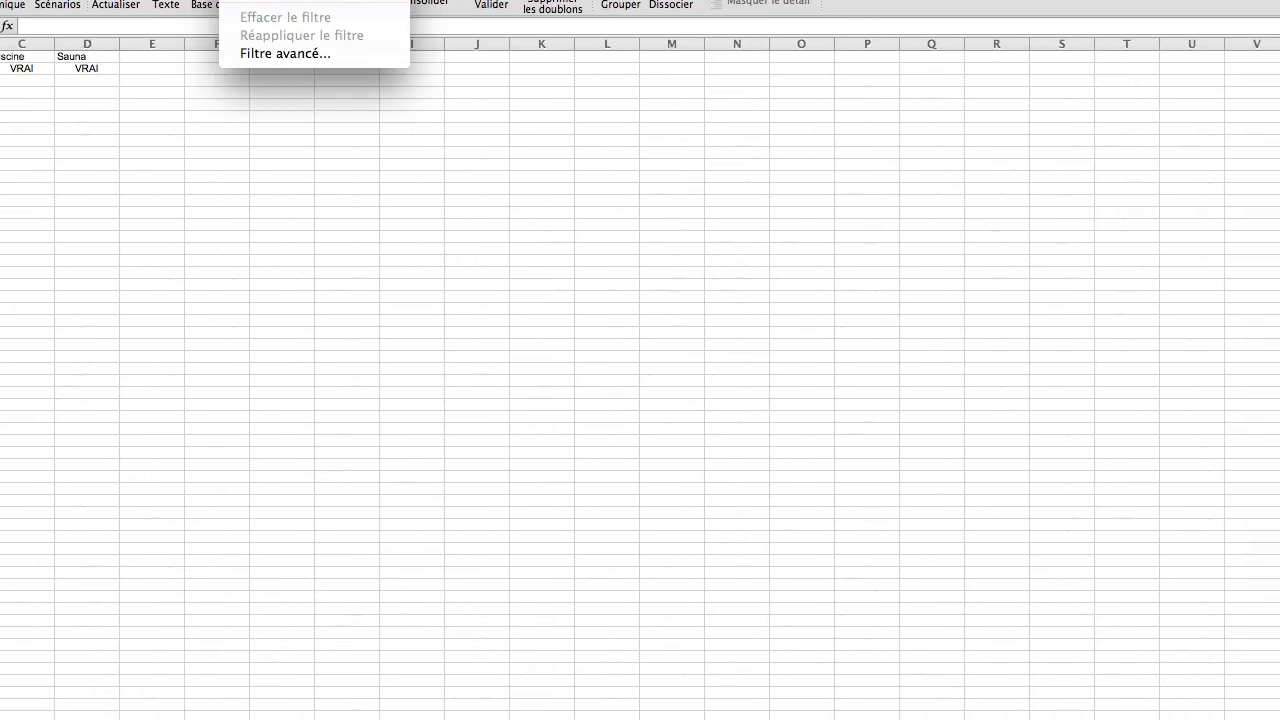
click(329, 54)
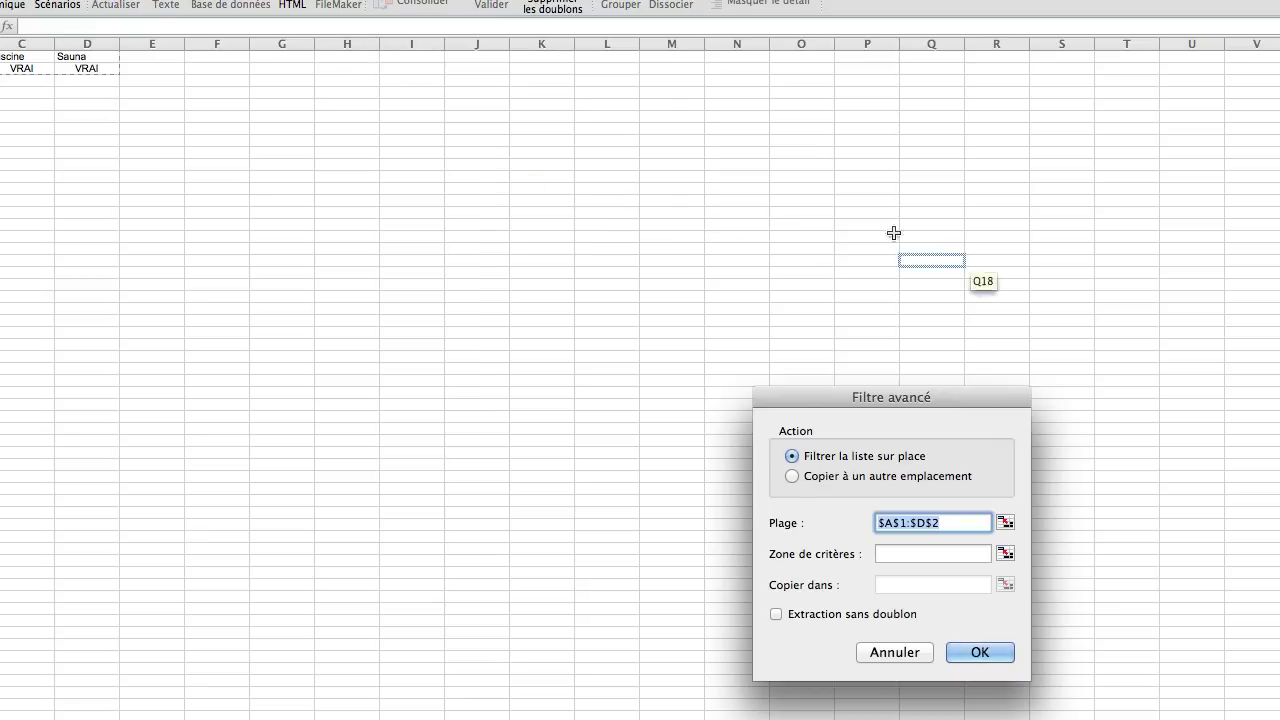
click(808, 479)
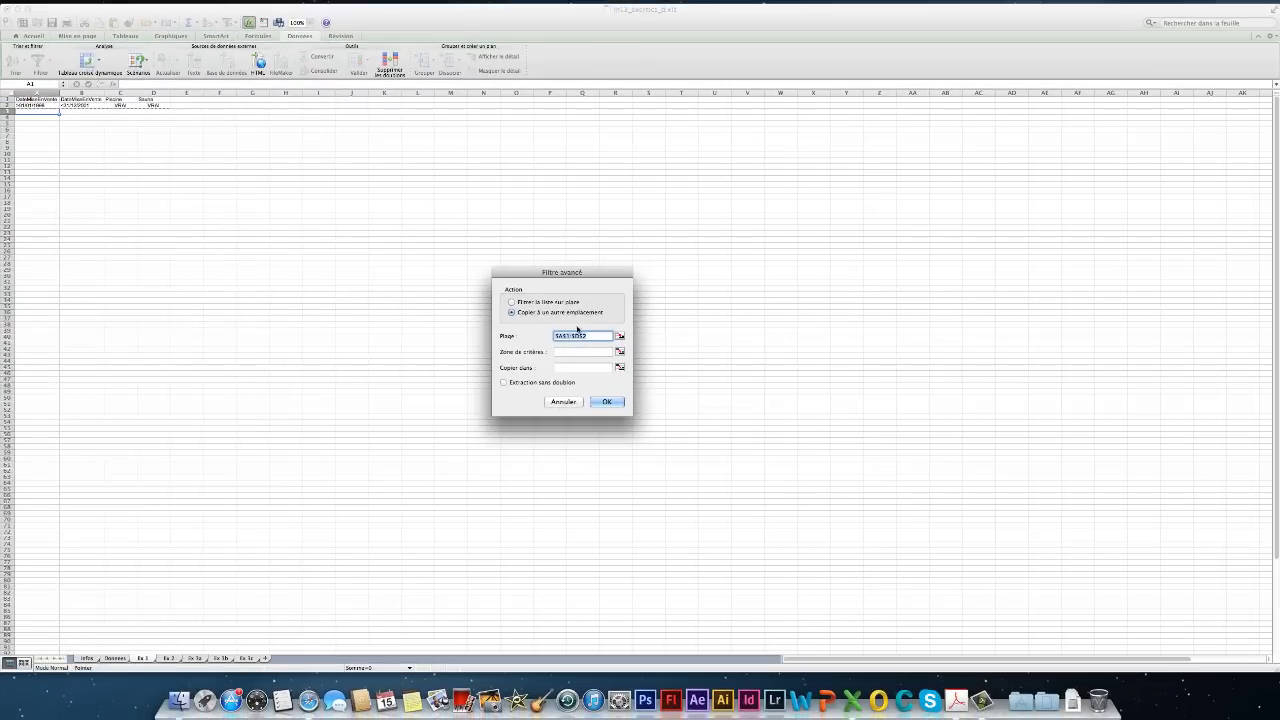
click(115, 660)
click(30, 92)
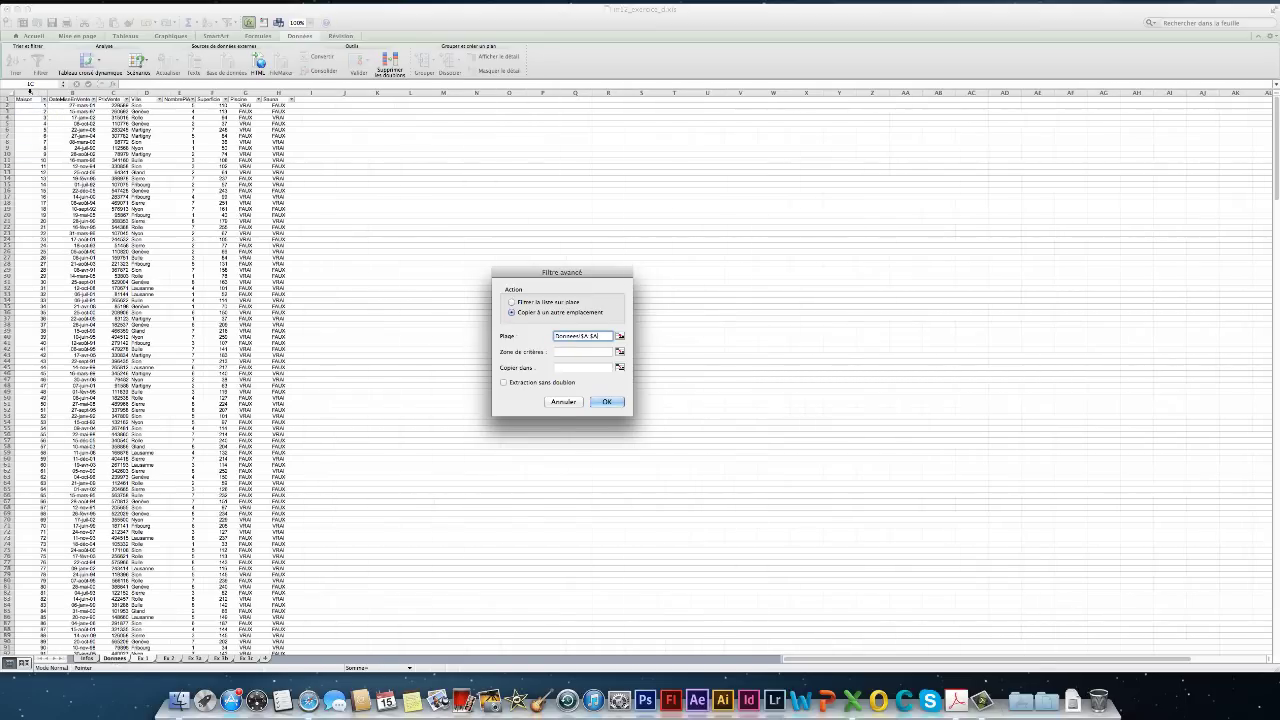
drag(30, 92, 278, 92)
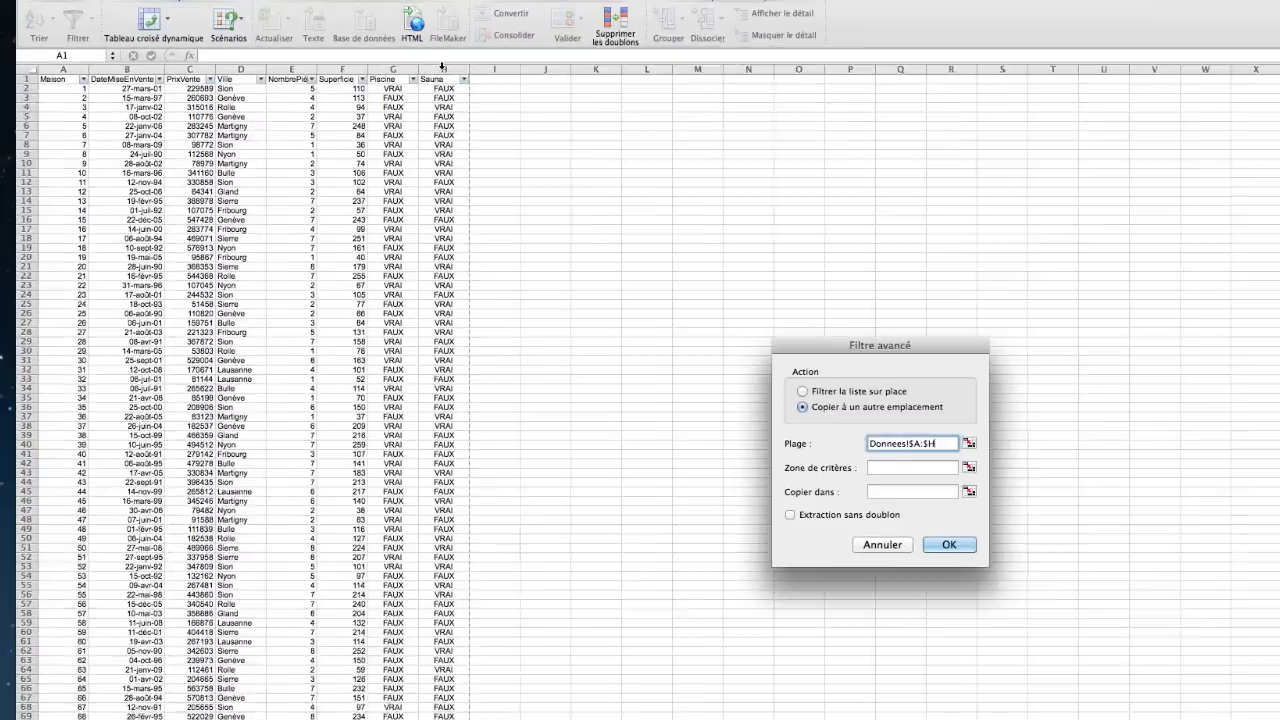
- Set the advanced filter's criteria range to A1:D2 on the Ex 1 sheet
click(904, 465)
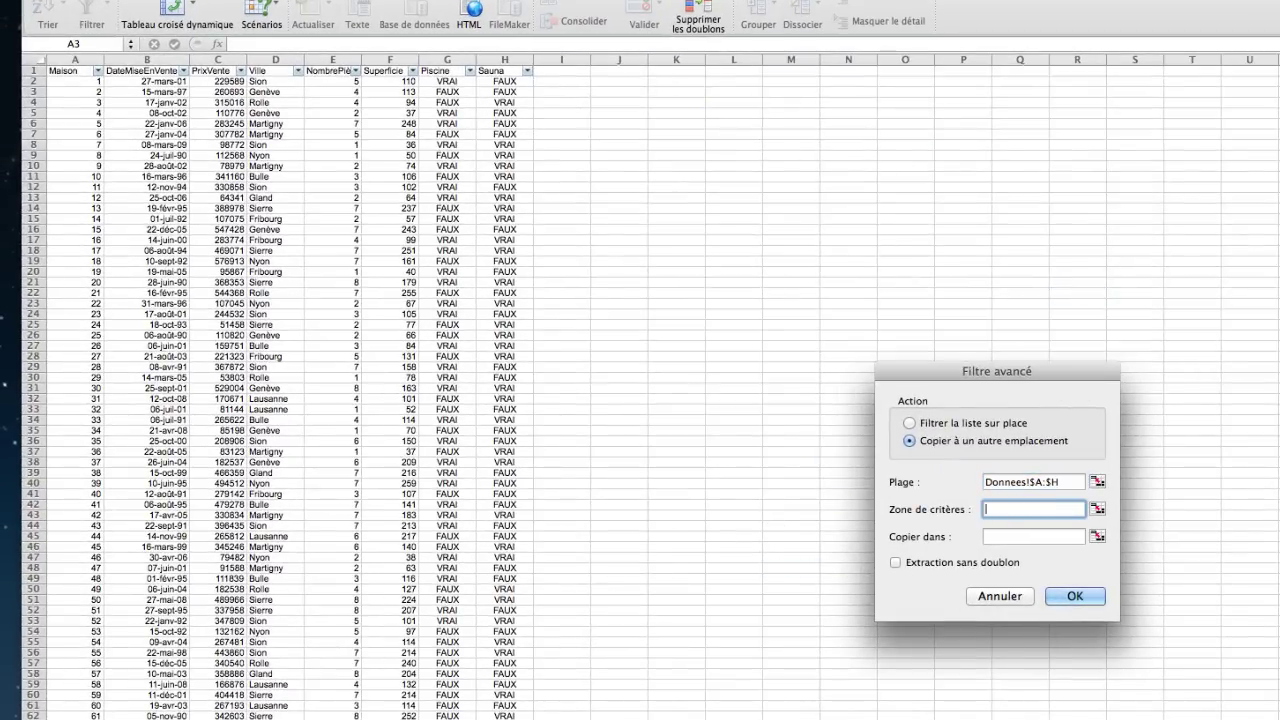
click(240, 718)
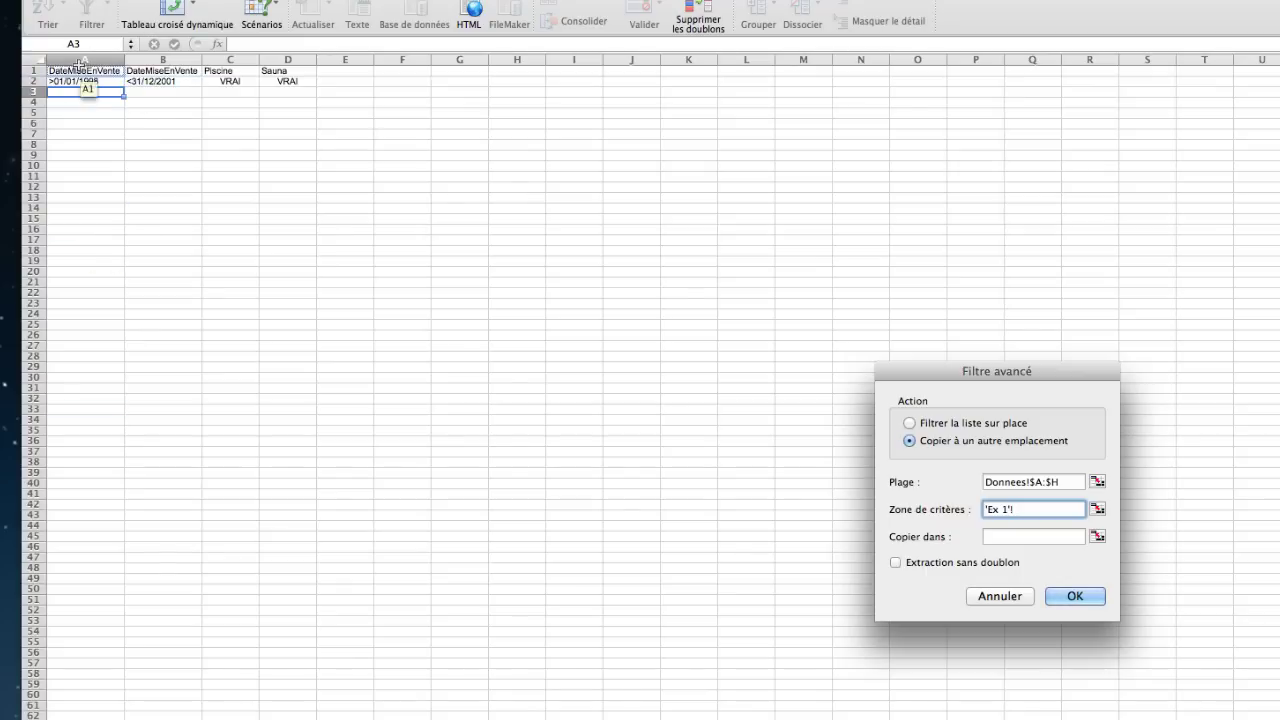
drag(80, 66, 276, 76)
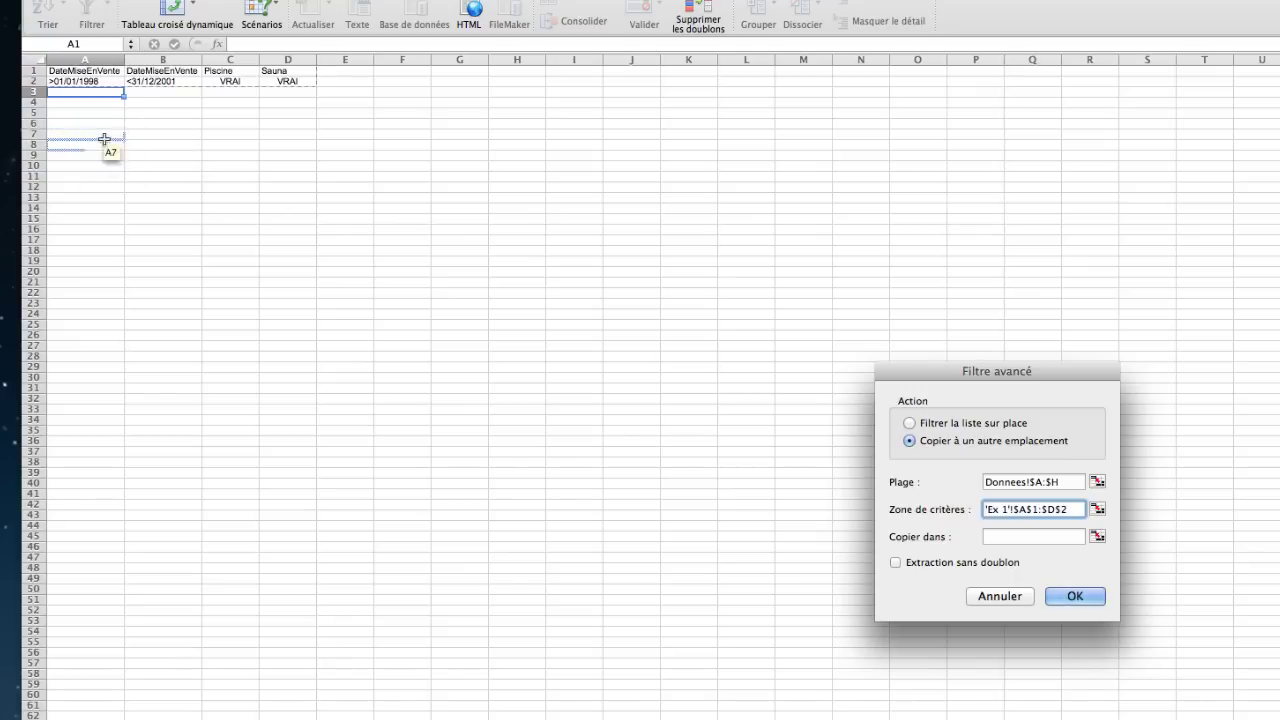
click(105, 136)
drag(78, 71, 288, 84)
- Set the filter's destination to cell A6 of Ex 1, enable extraction without duplicates, and run the filter
click(999, 537)
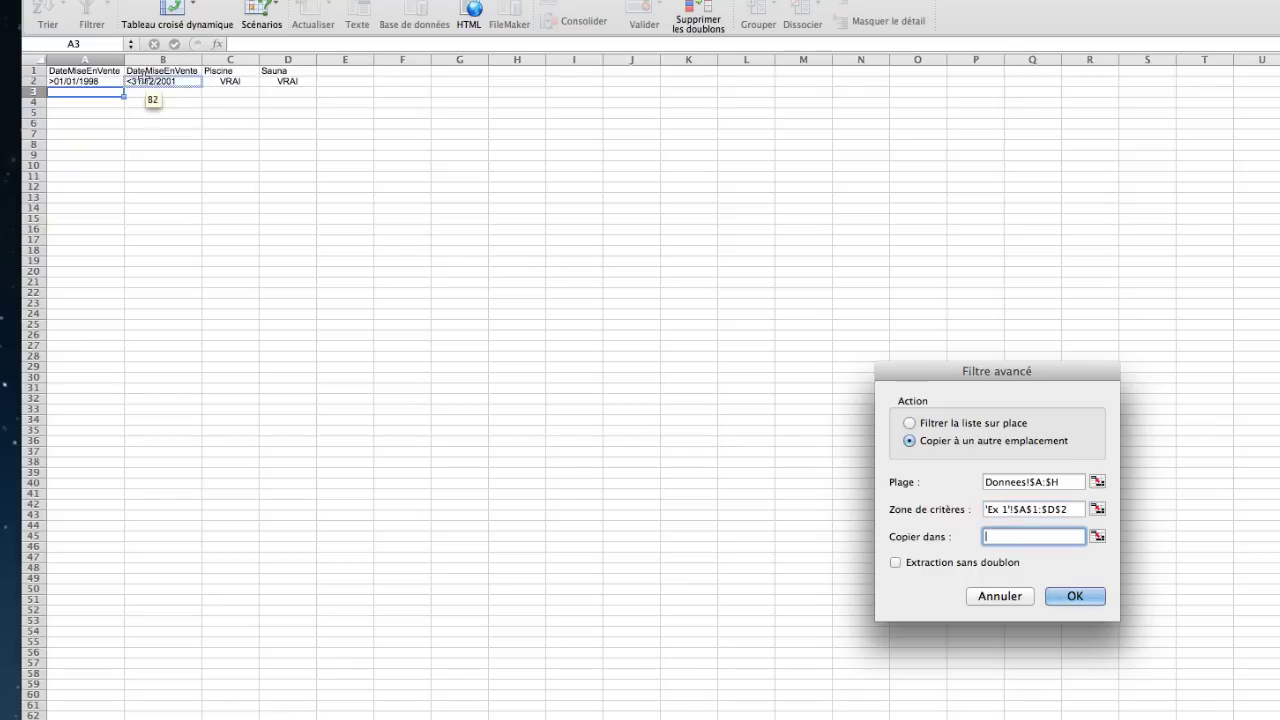
click(76, 122)
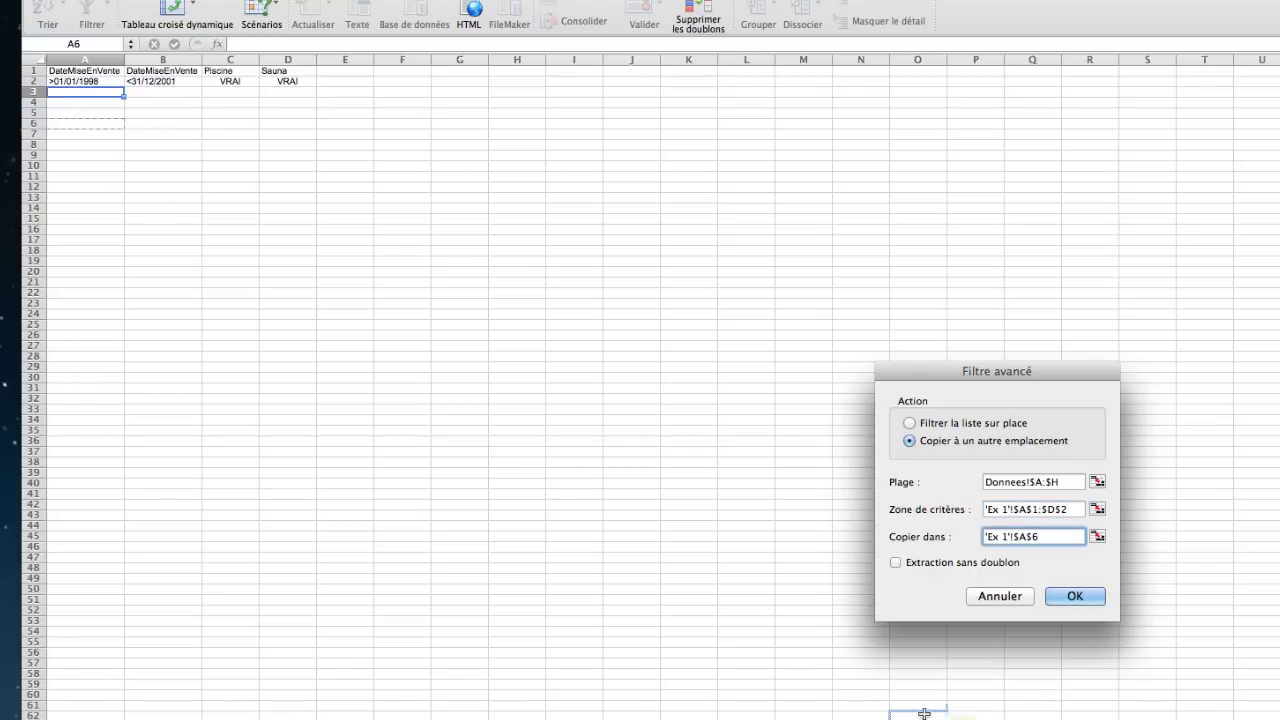
click(916, 563)
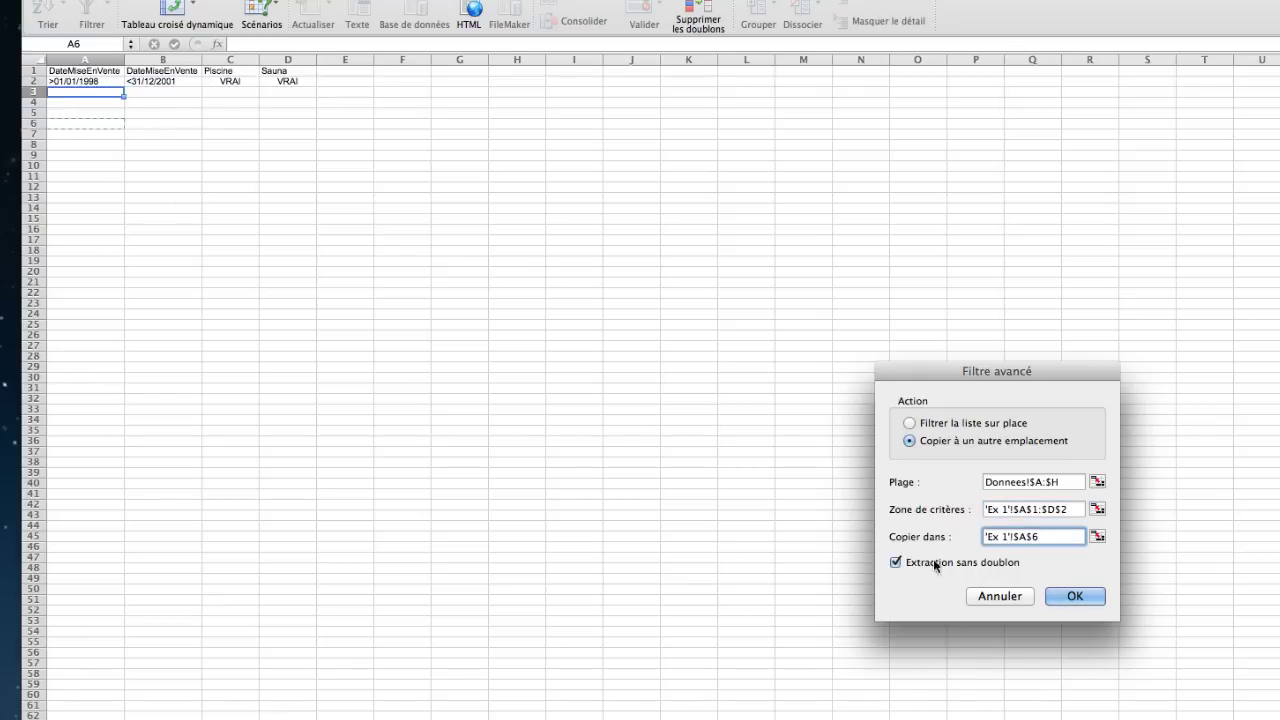
click(1089, 596)
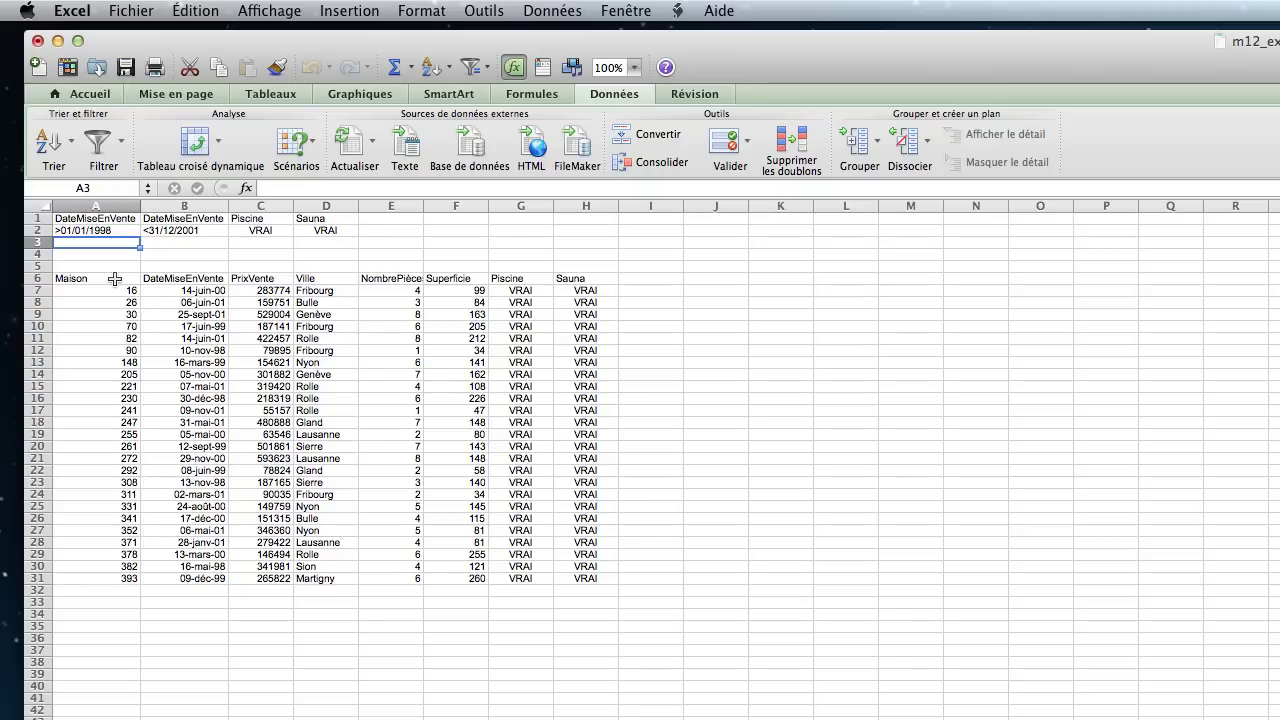
- Sort the extracted list starting at A6 by Superficie, from smallest to largest, using a custom sort
drag(115, 279, 575, 578)
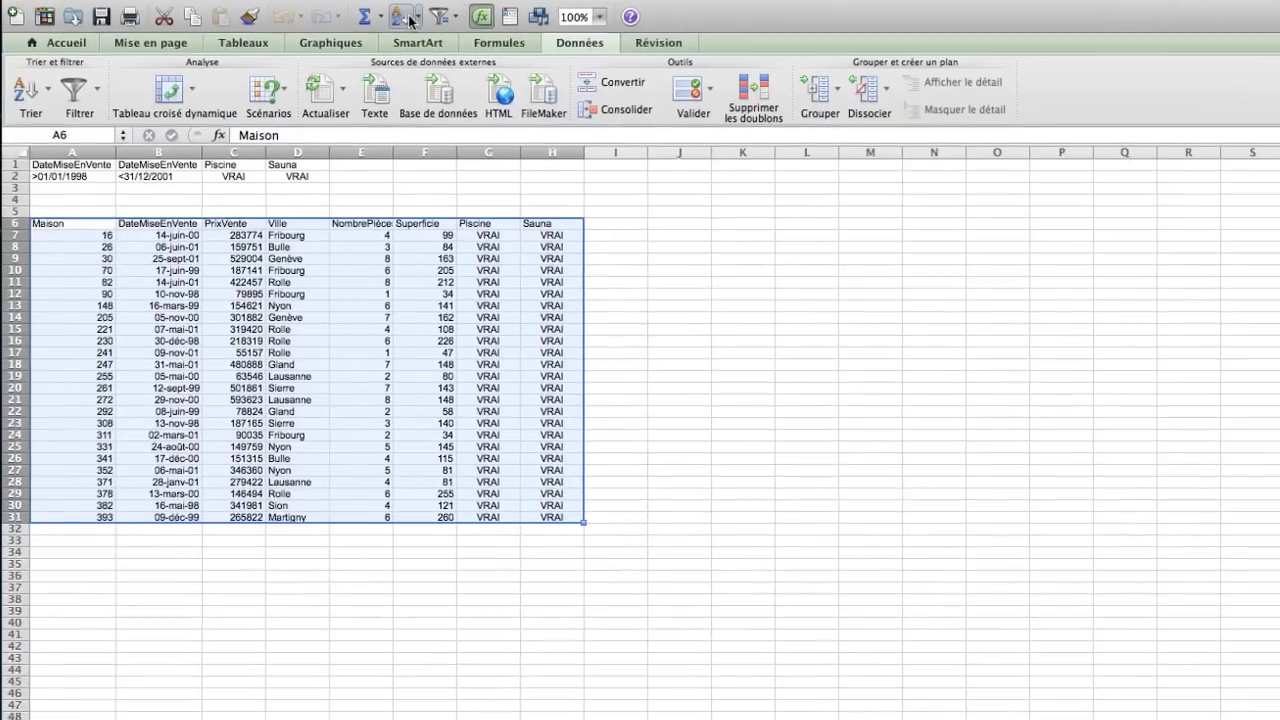
click(27, 92)
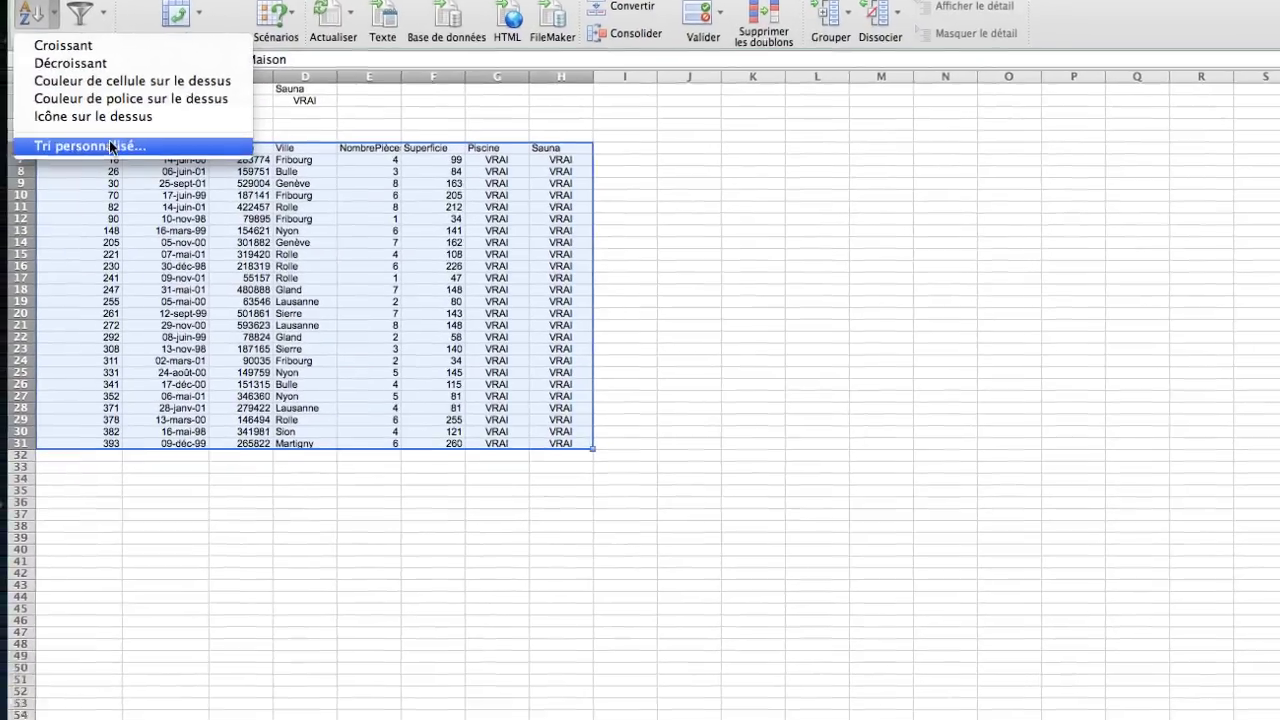
click(95, 218)
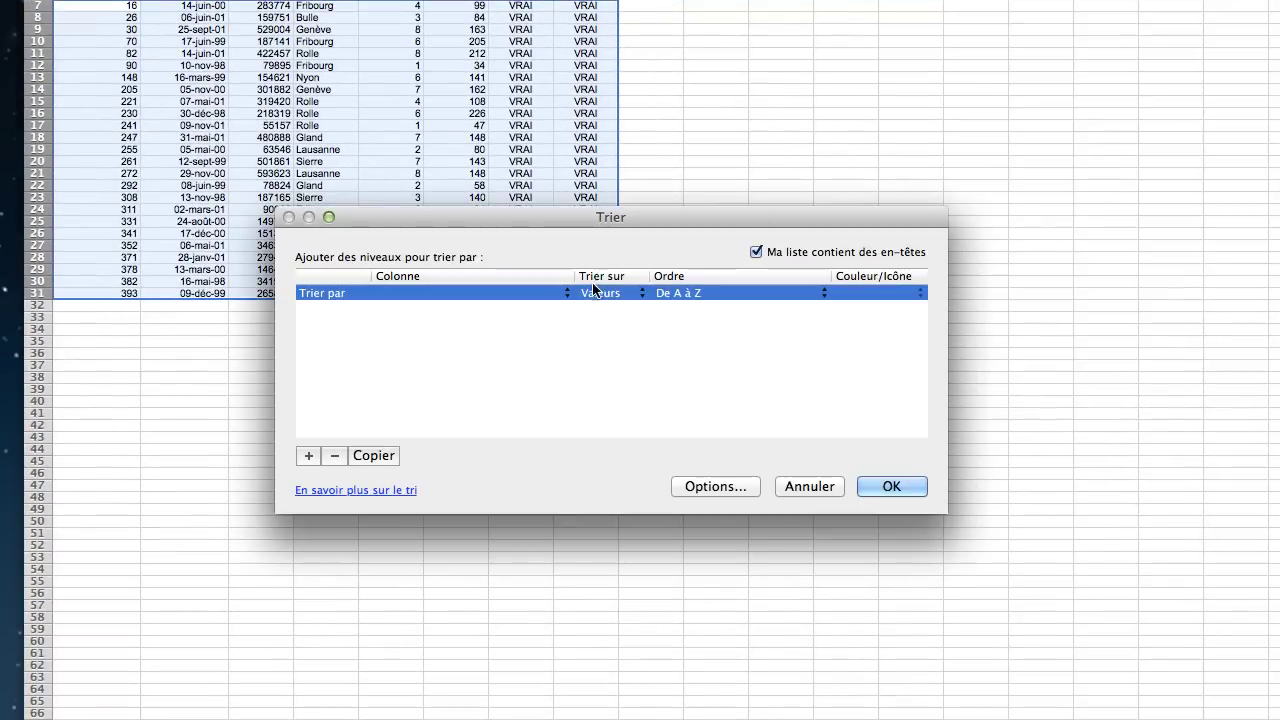
click(566, 294)
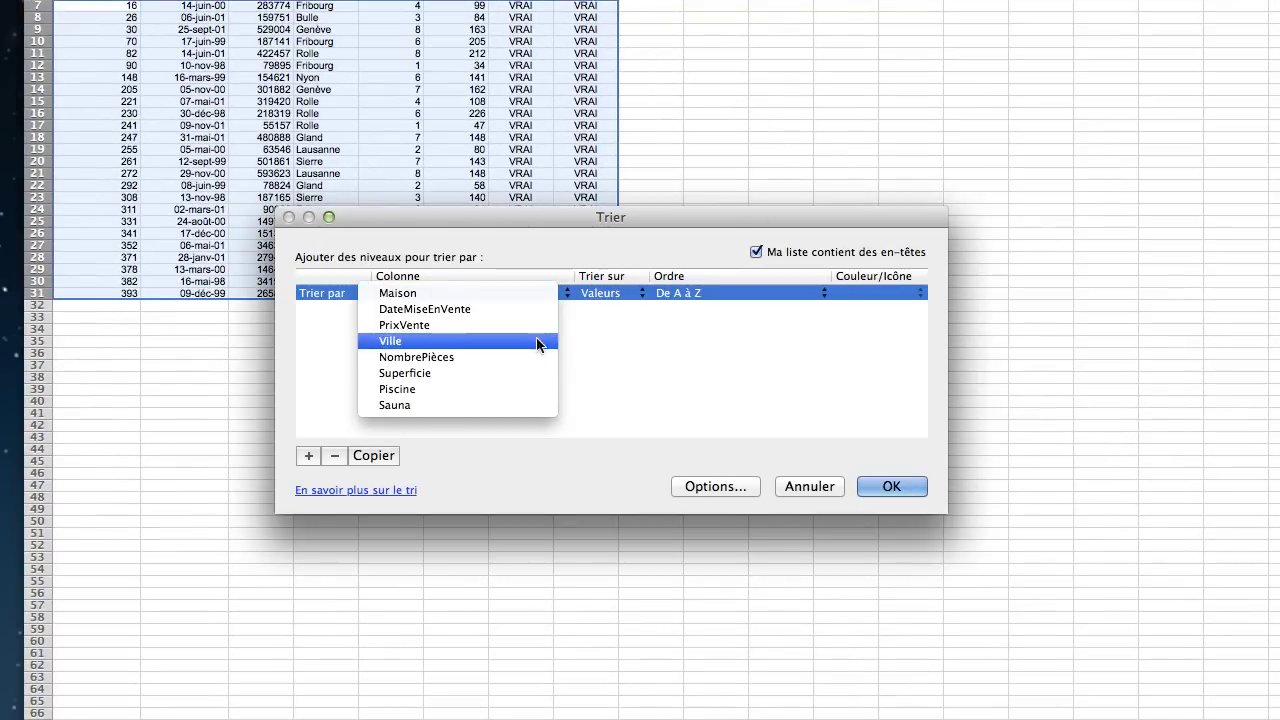
click(531, 373)
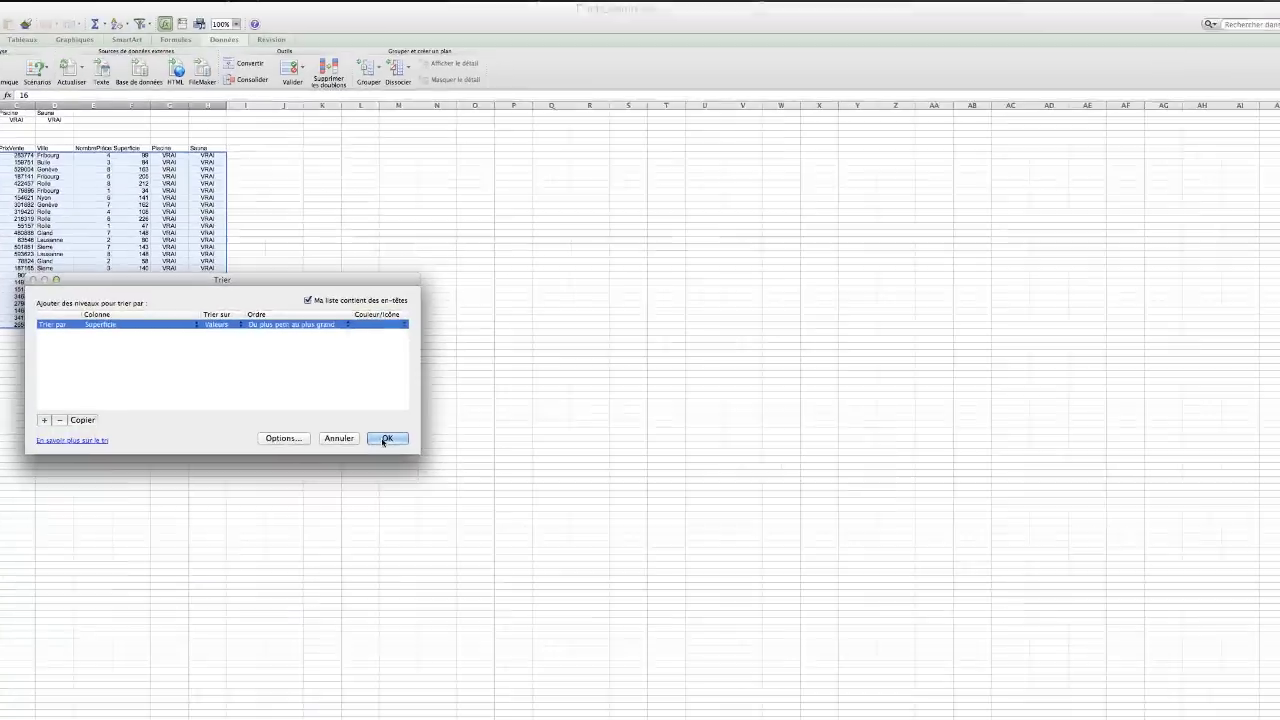
click(386, 440)
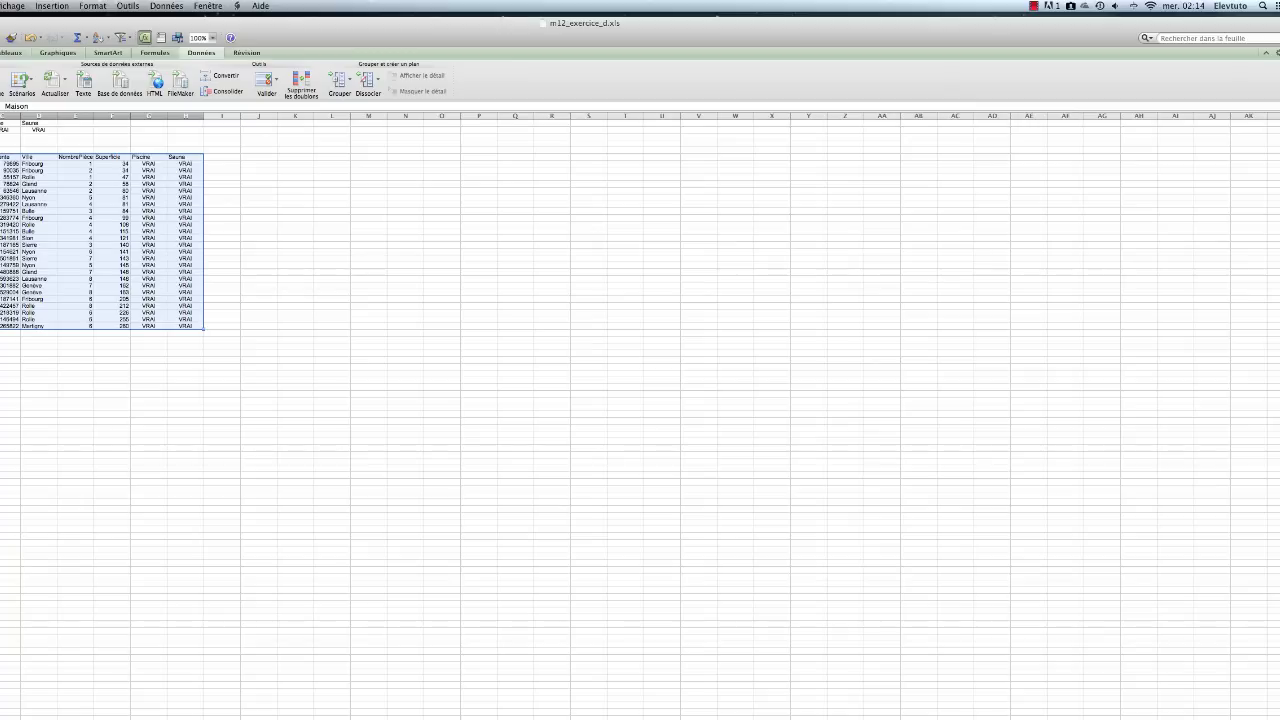
- Copy the PrixVente, NombrePièces, Piscine and Sauna headers from Donnees to A1 of the Ex 2 sheet and widen column B
key(ctrl+Page_Down)
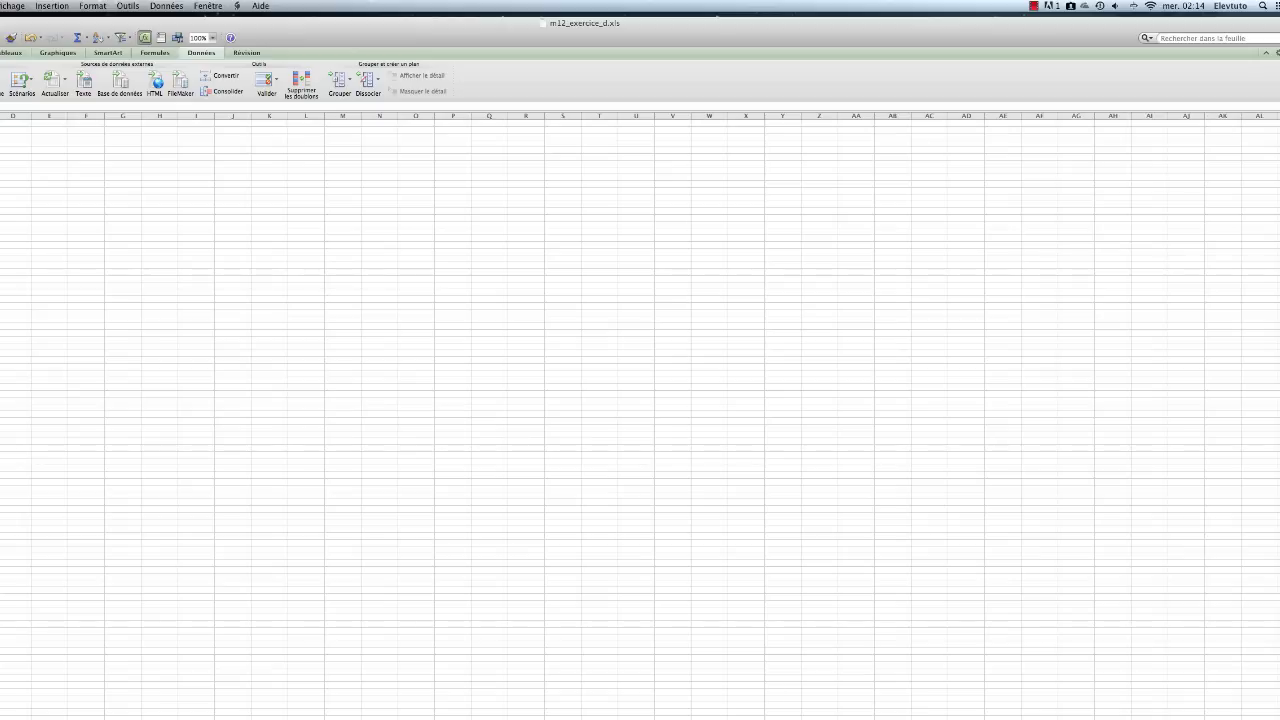
key(ctrl+Page_Up)
key(ctrl+Page_Up)
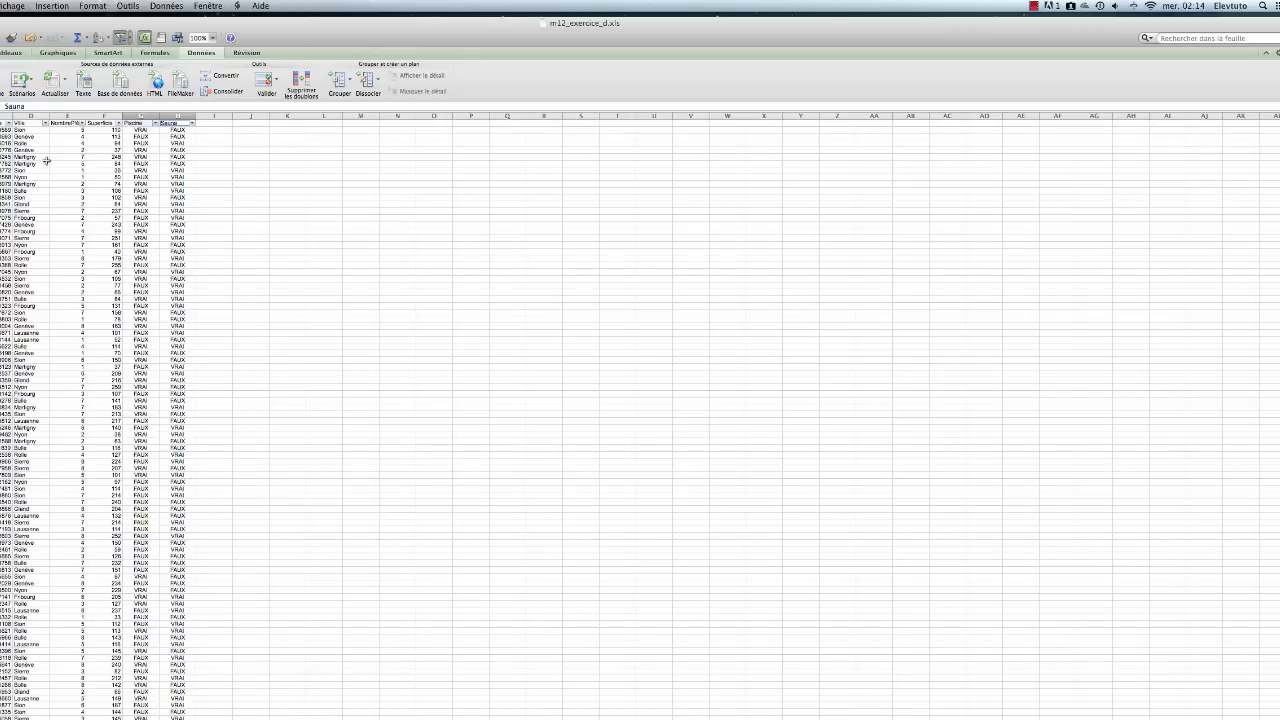
click(7, 122)
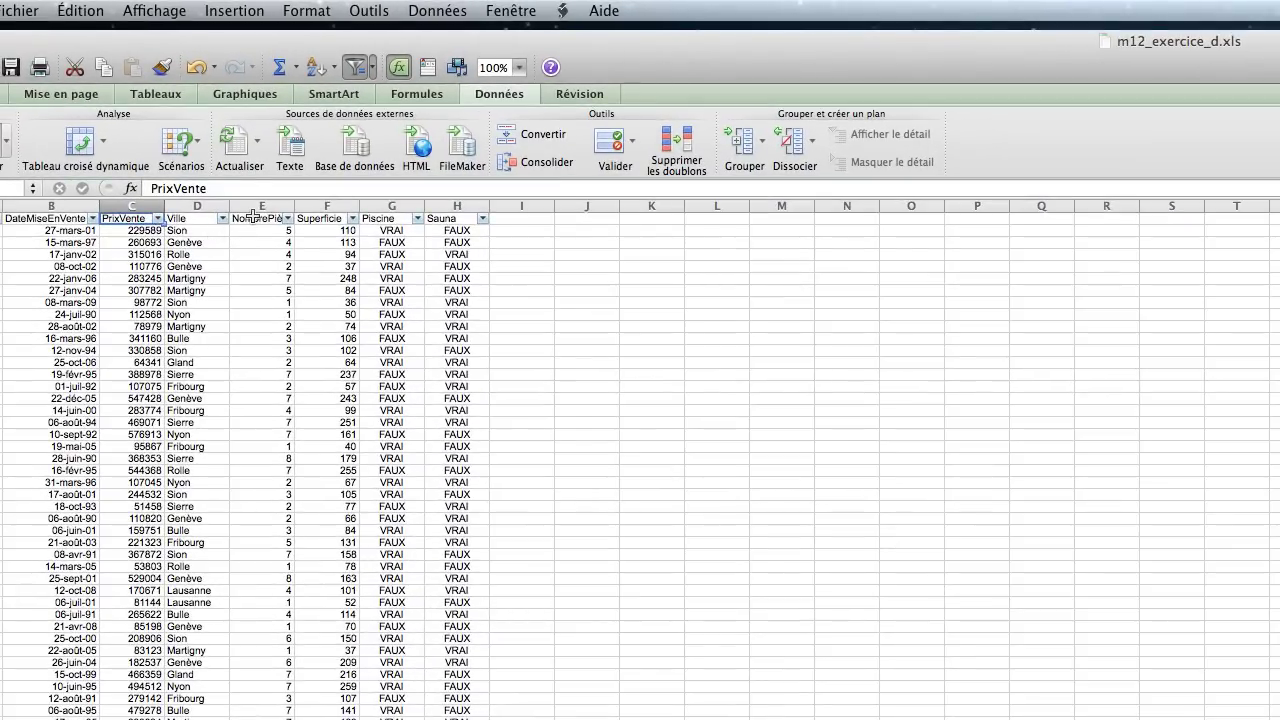
click(253, 216)
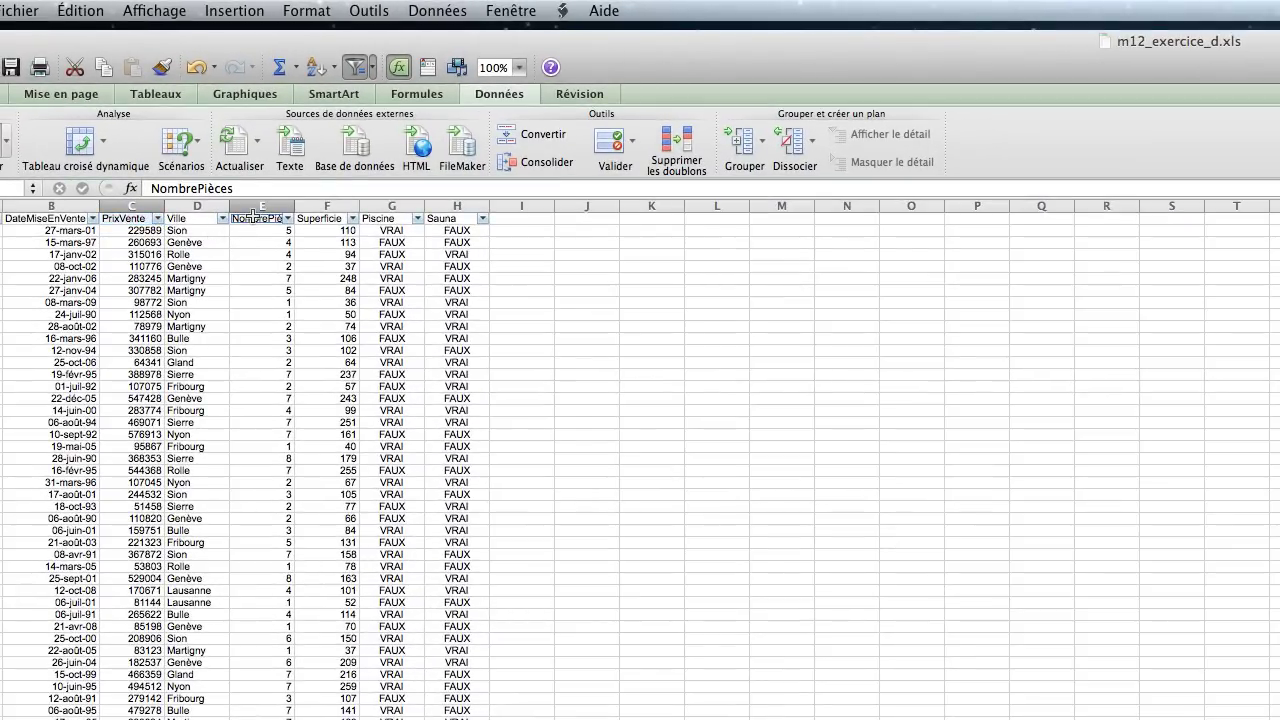
click(378, 218)
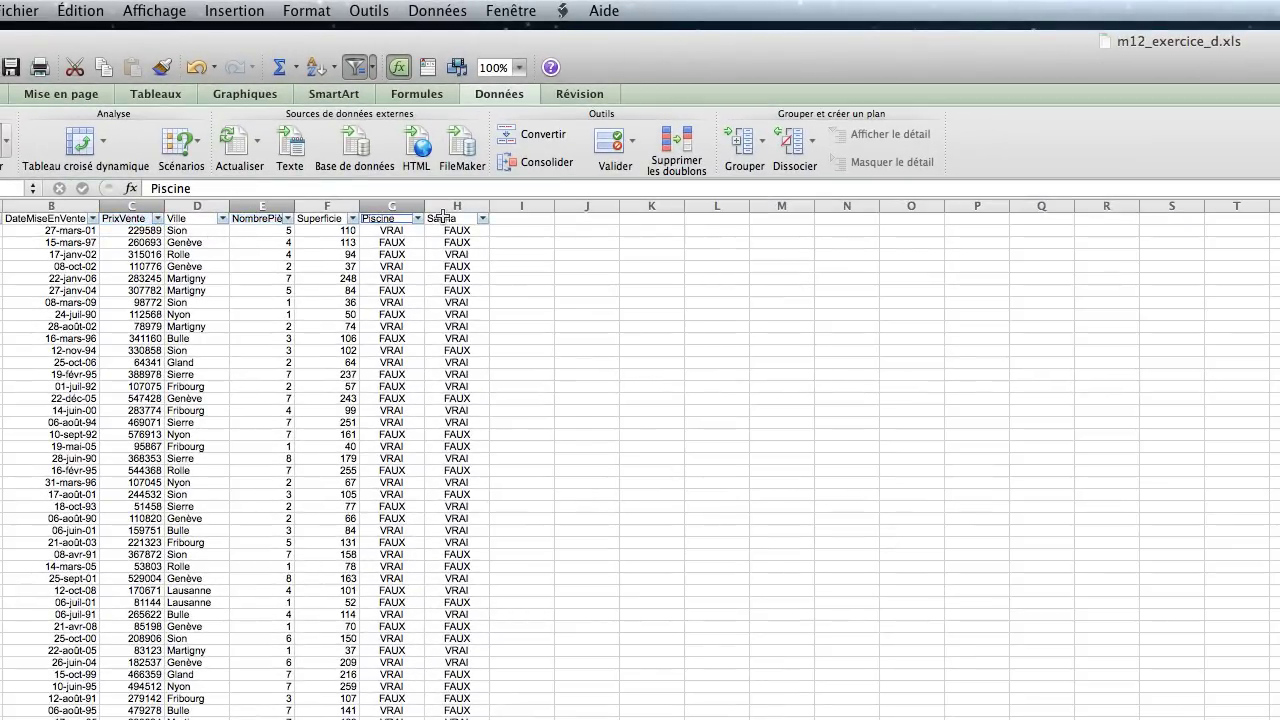
click(441, 216)
key(super+c)
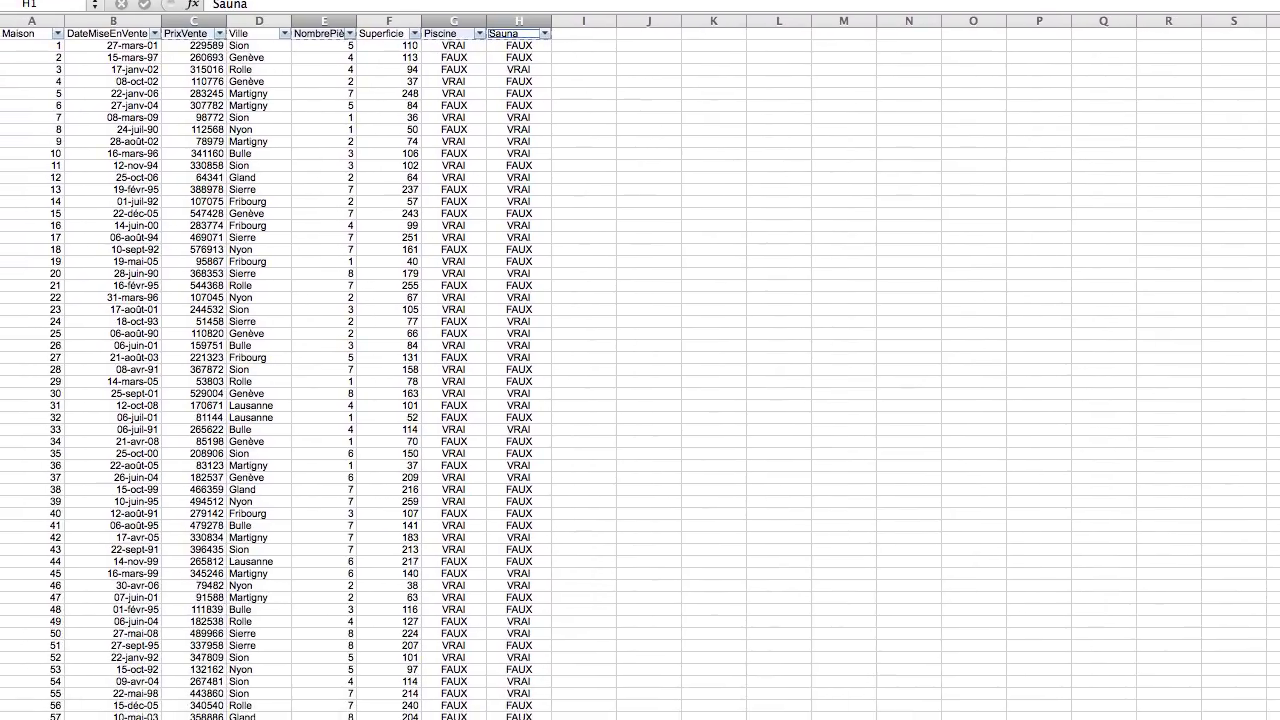
click(250, 716)
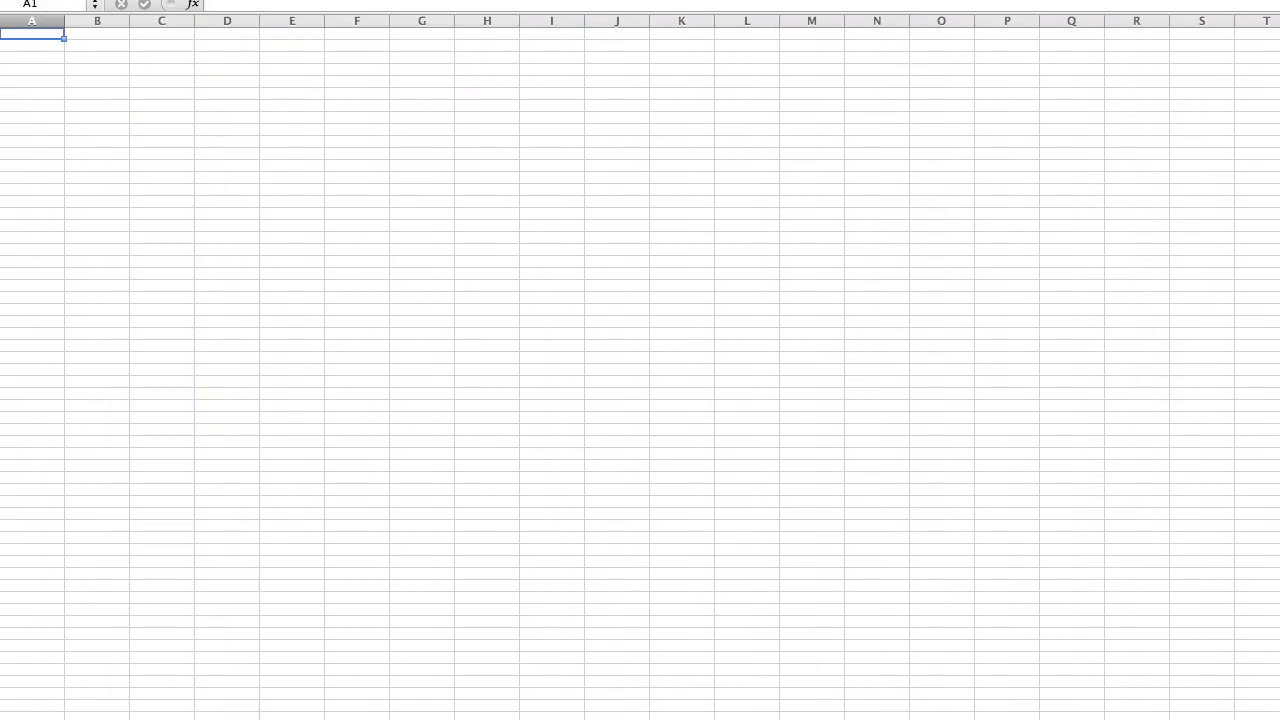
key(super+v)
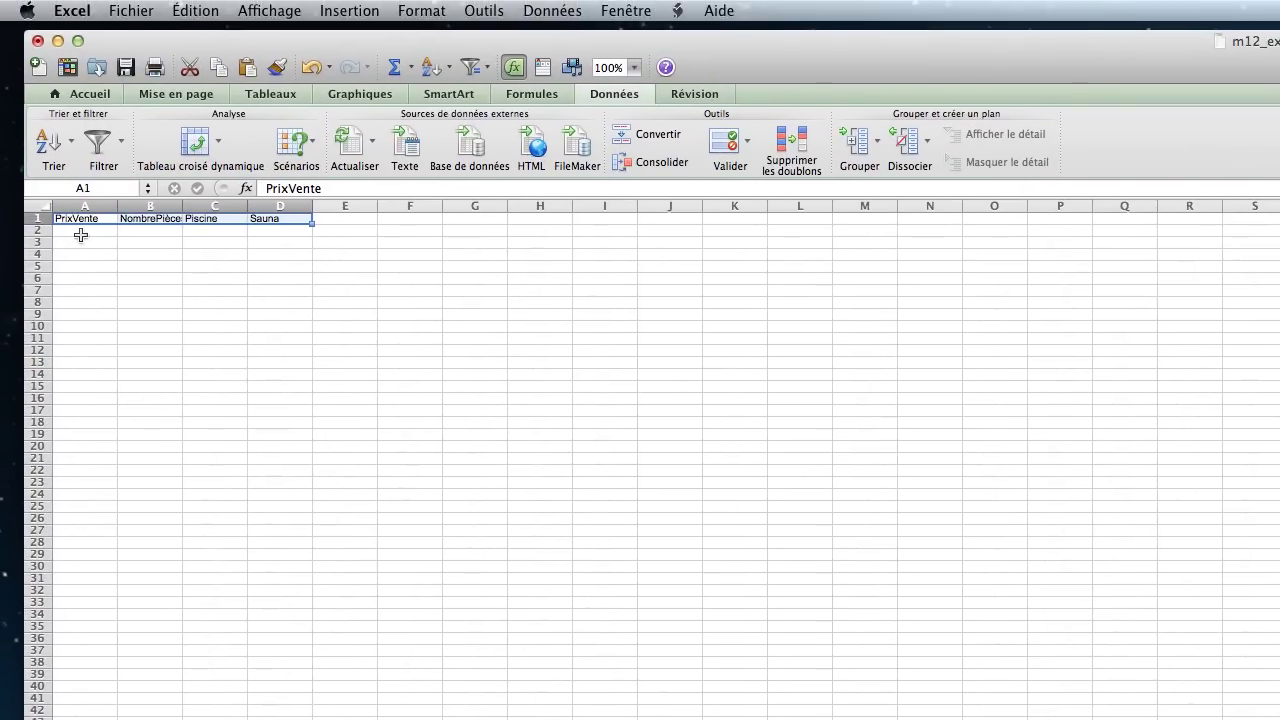
drag(182, 206, 190, 206)
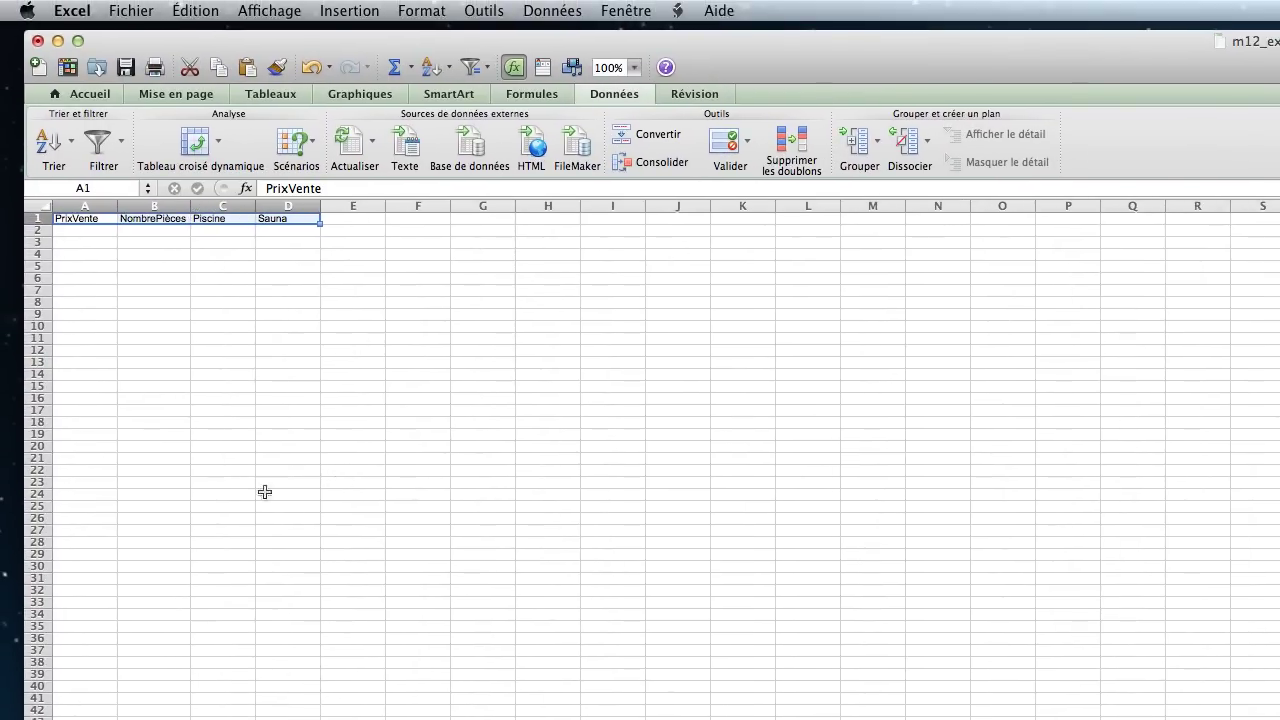
- On the Ex 2 sheet, enter the criteria <250000 under PrixVente in A2 and >=3 under NombrePièces in B2
click(103, 233)
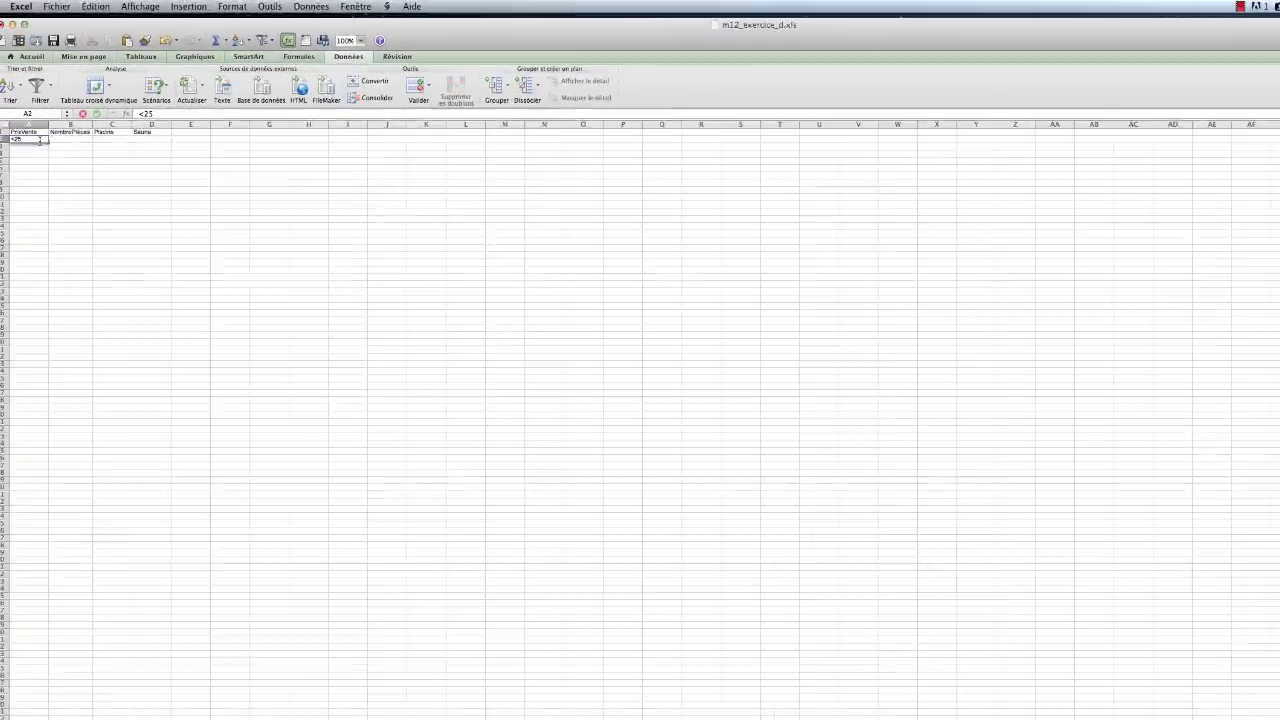
text(50000)
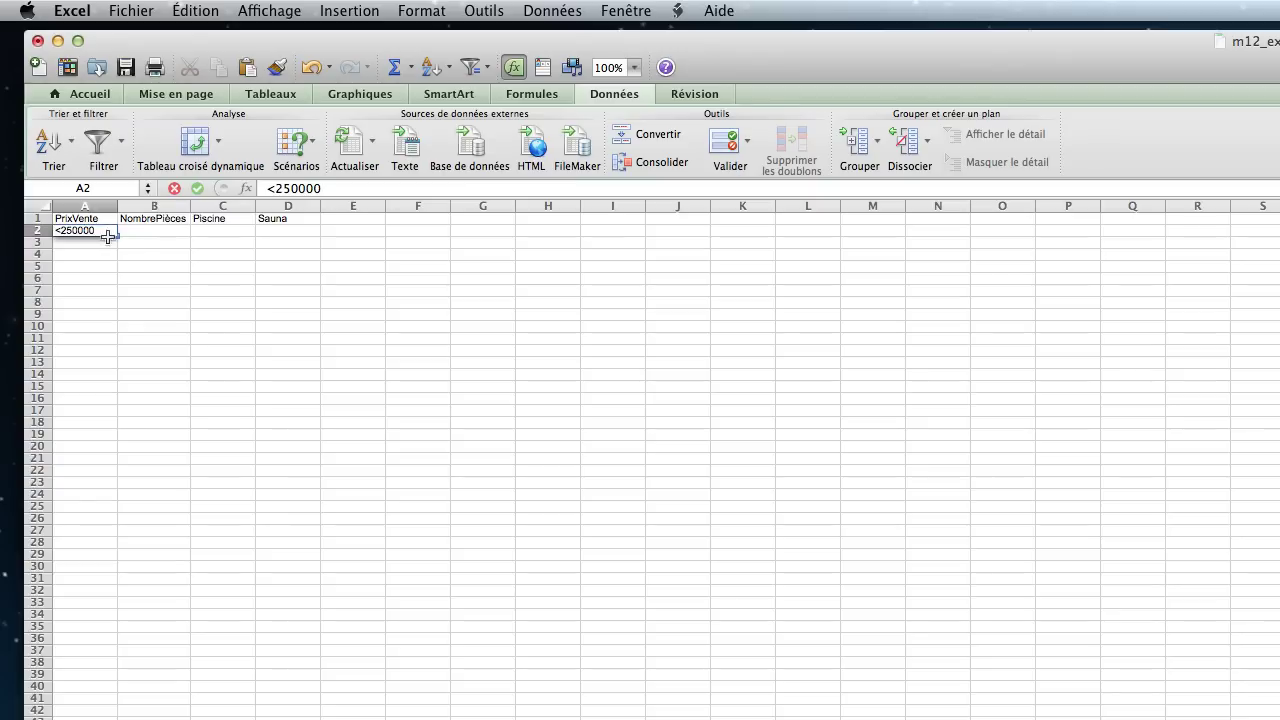
key(Tab)
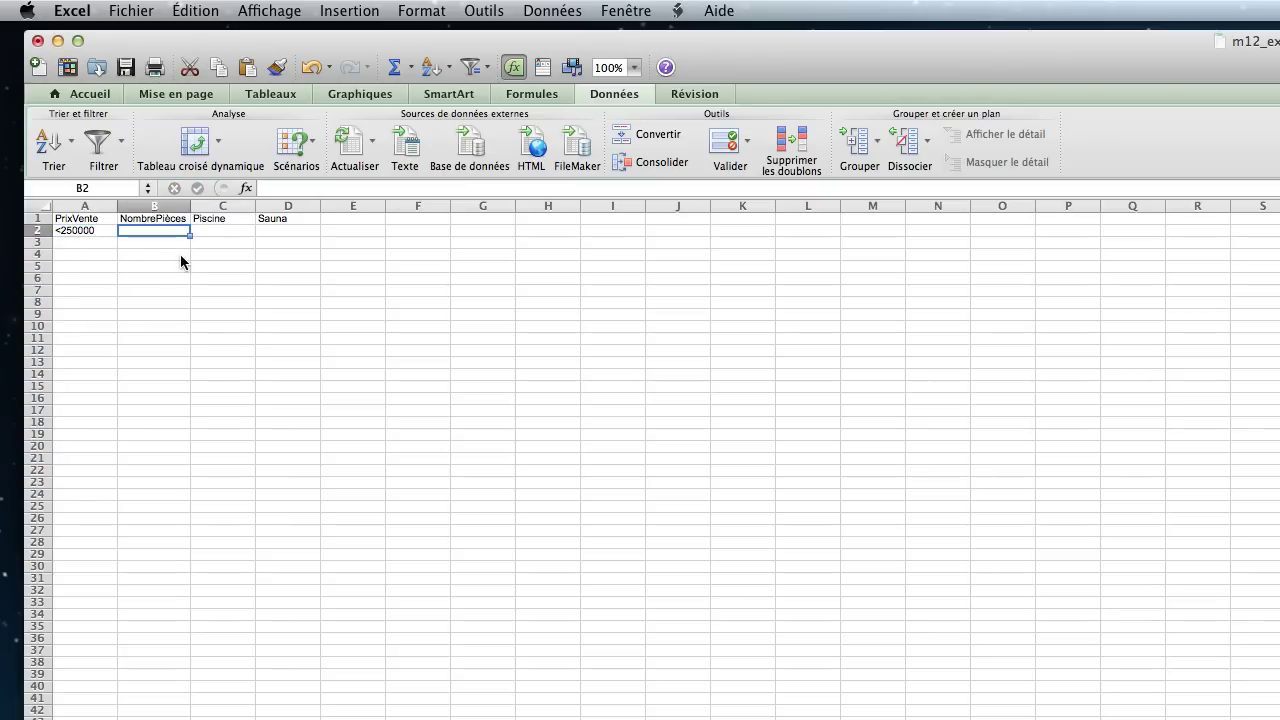
text(>)
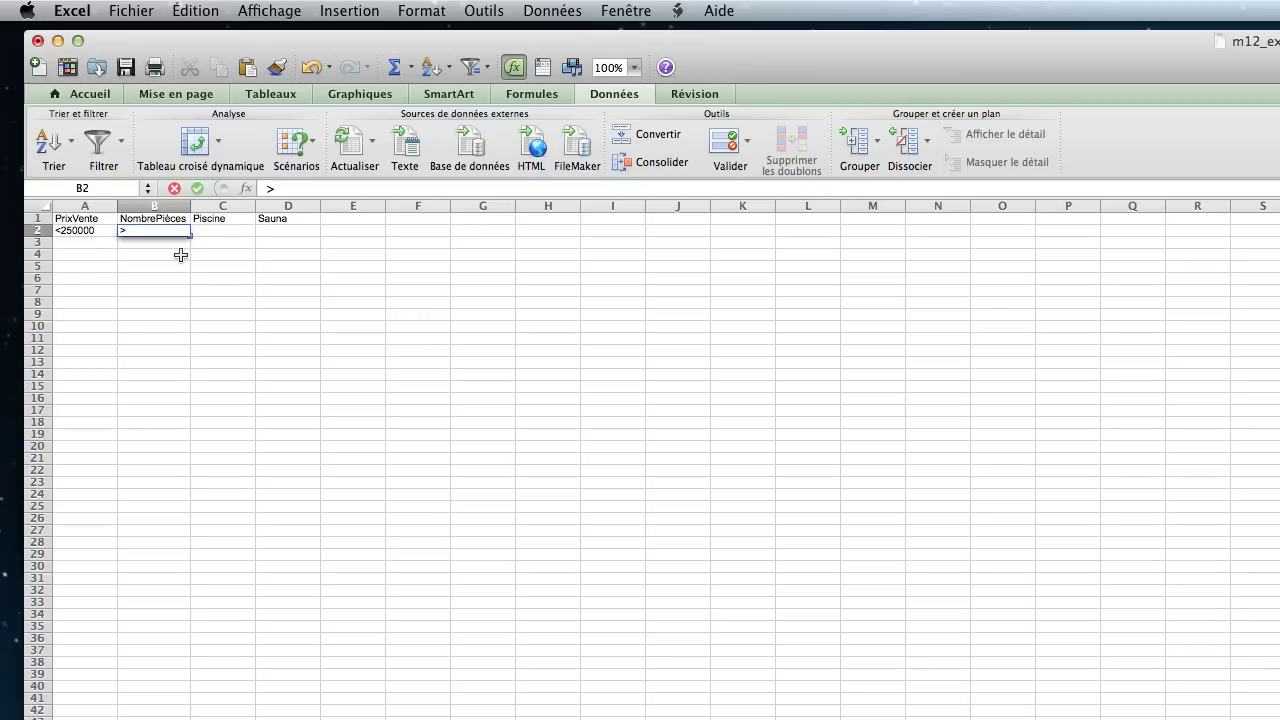
text(=3)
key(Tab)
- Enter the criterion FAUX under Piscine in C2 and fill it across to D2 under Sauna
text(FAUX)
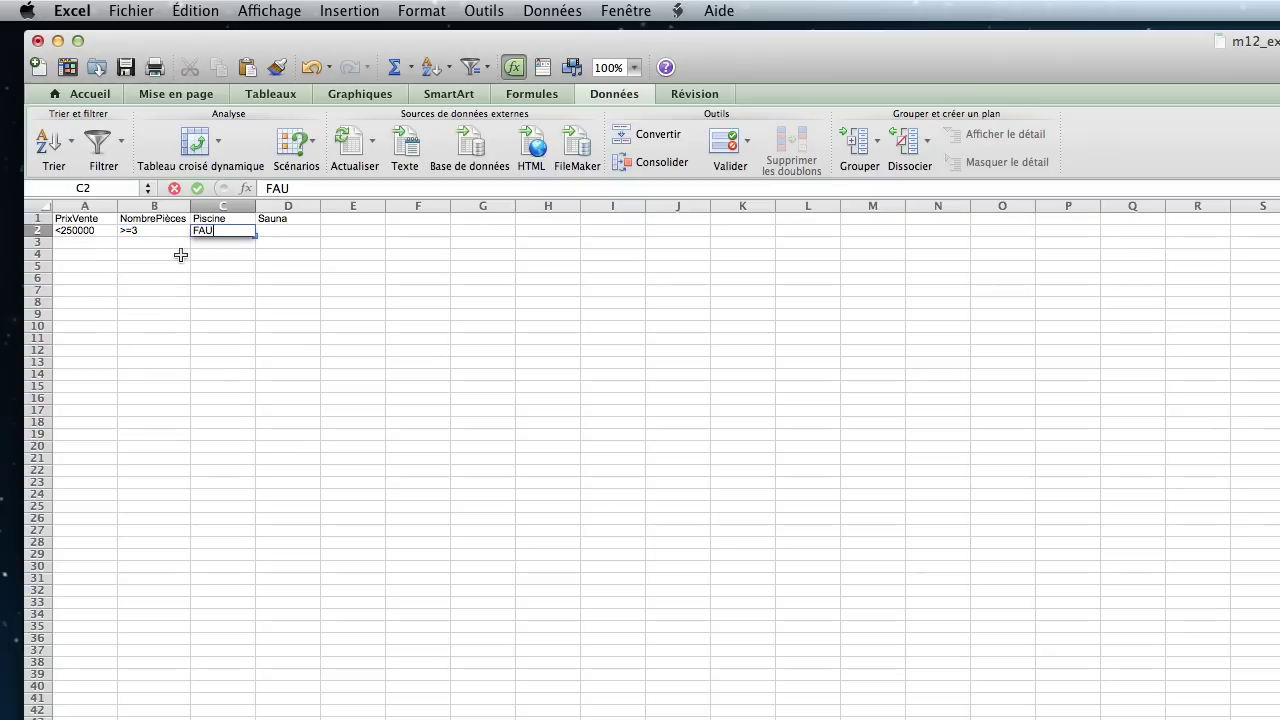
key(Tab)
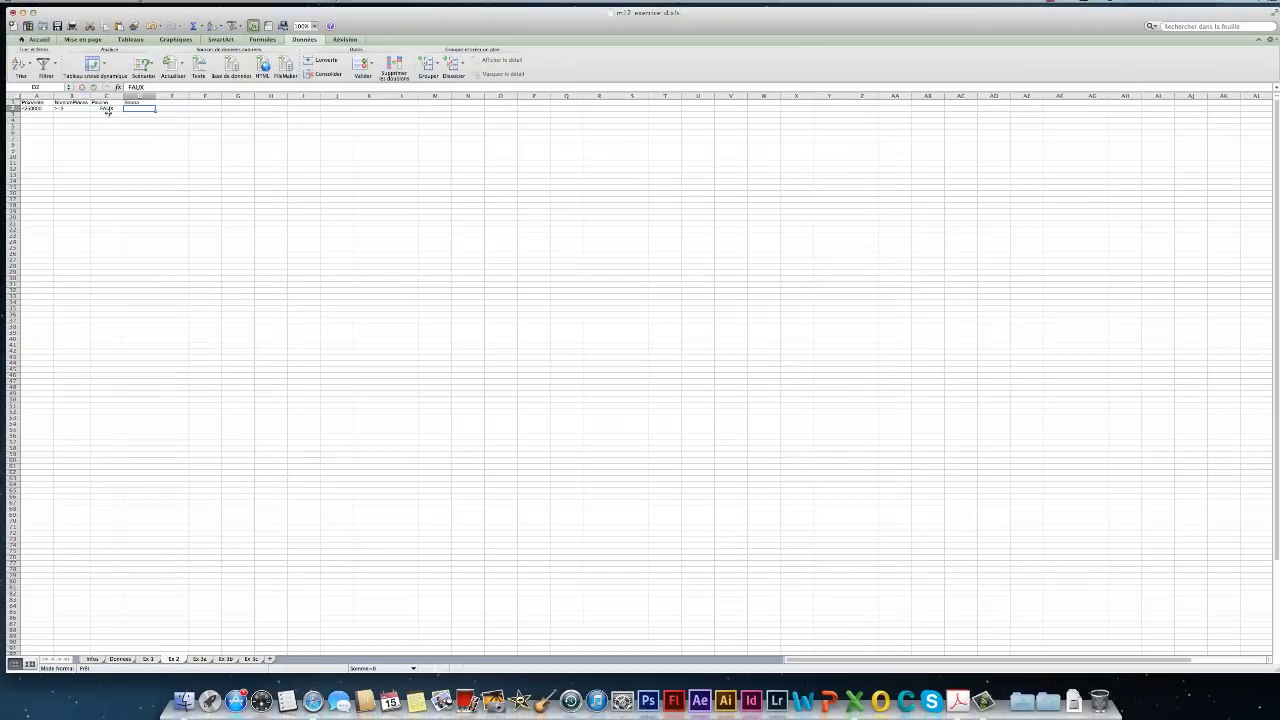
click(140, 130)
drag(121, 110, 155, 110)
drag(36, 103, 145, 106)
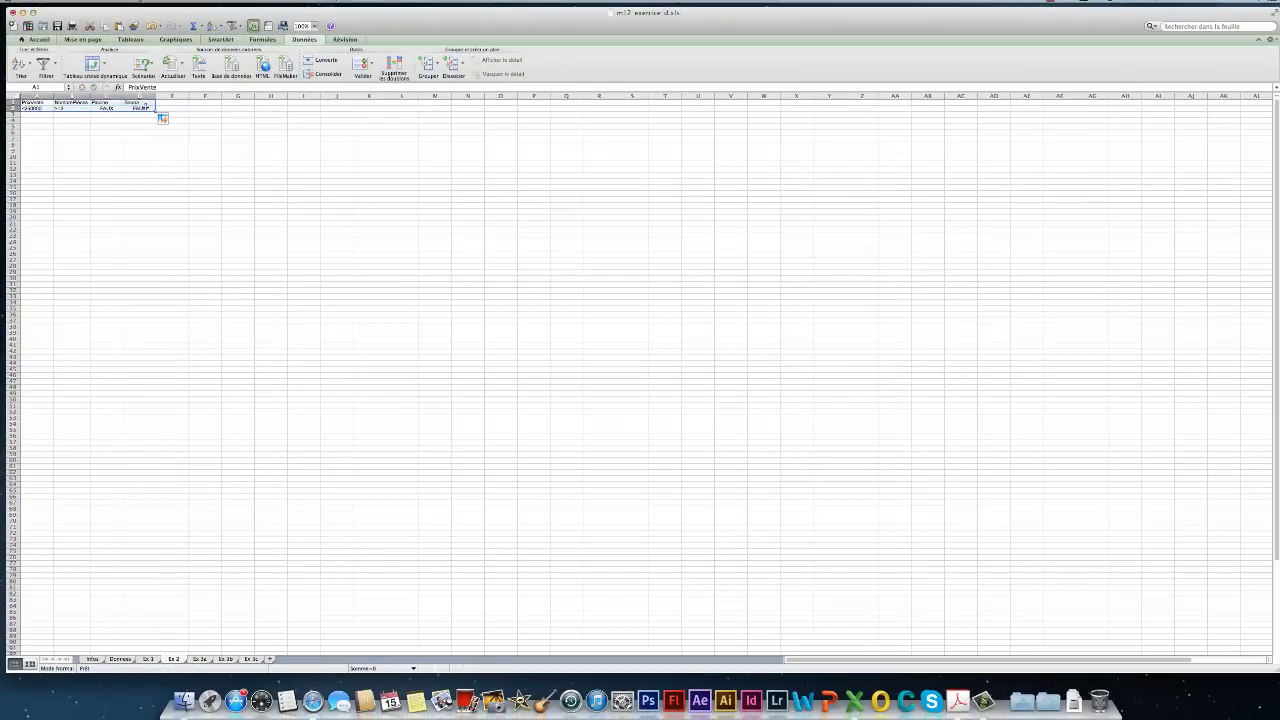
click(105, 120)
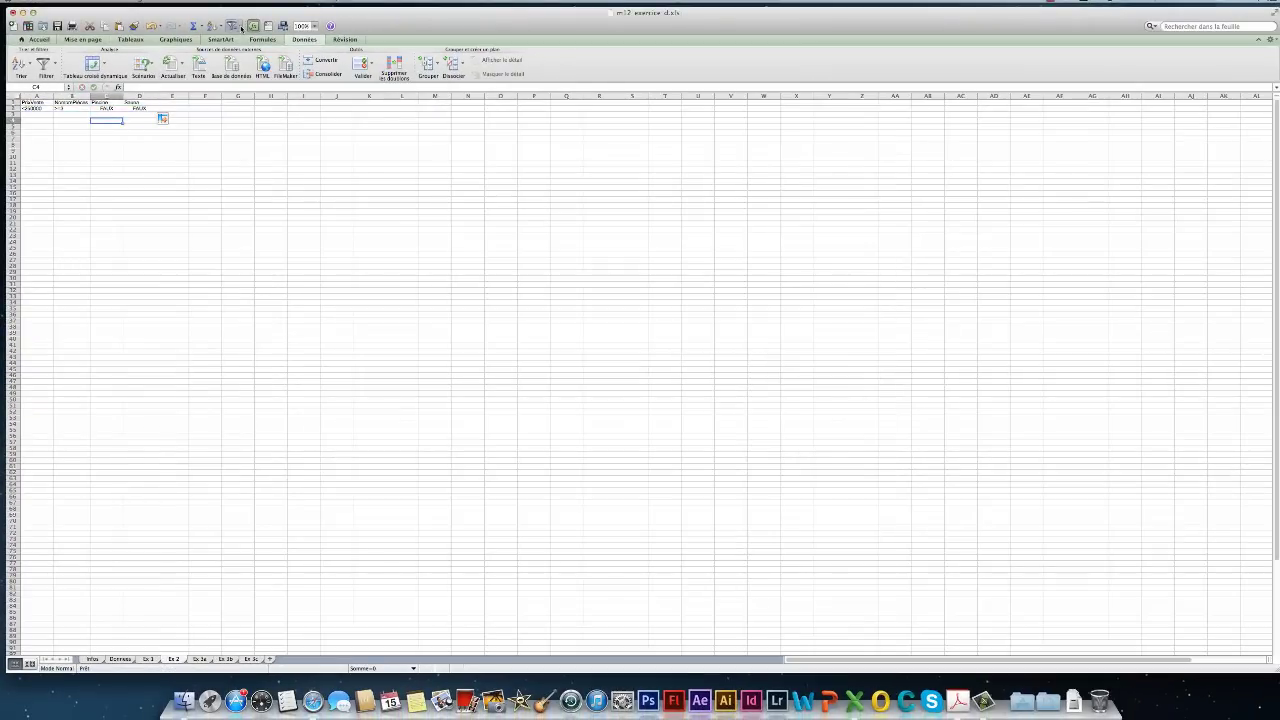
- Start an advanced filter on the Ex 2 sheet and set its criteria range to 'Ex 2'!$A$1:$D$2
click(241, 27)
click(262, 102)
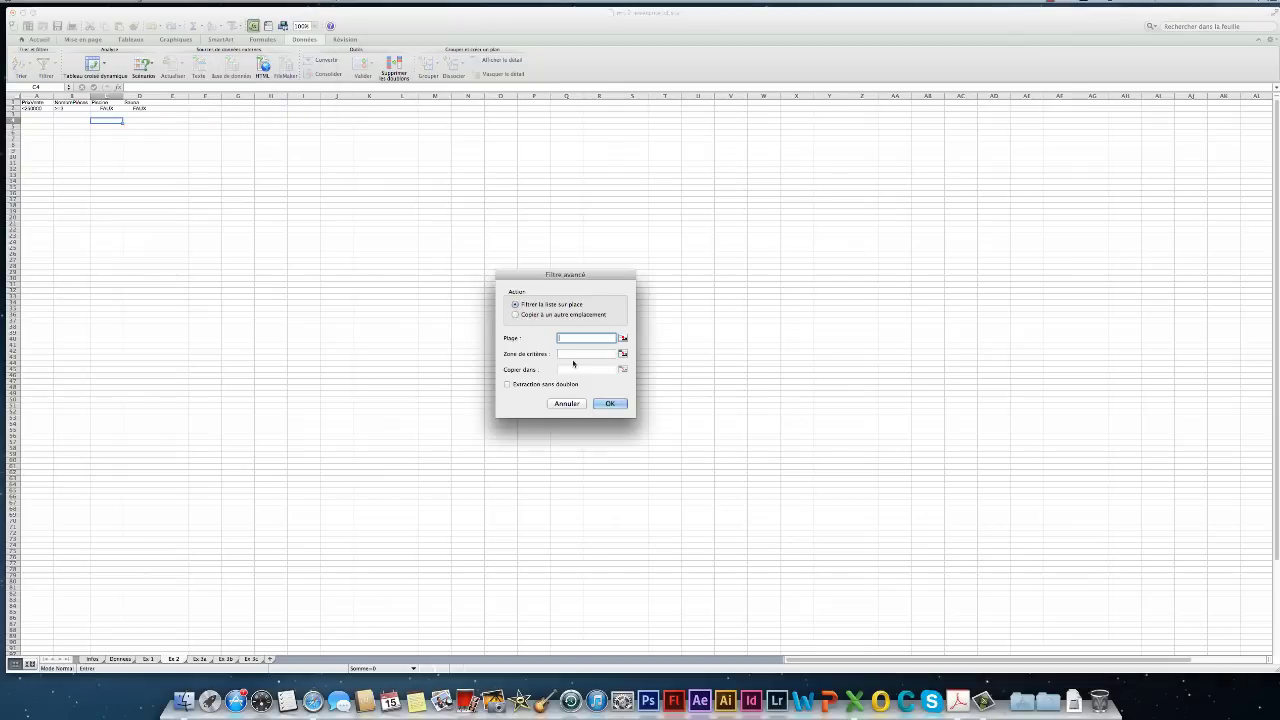
click(114, 661)
drag(37, 96, 315, 95)
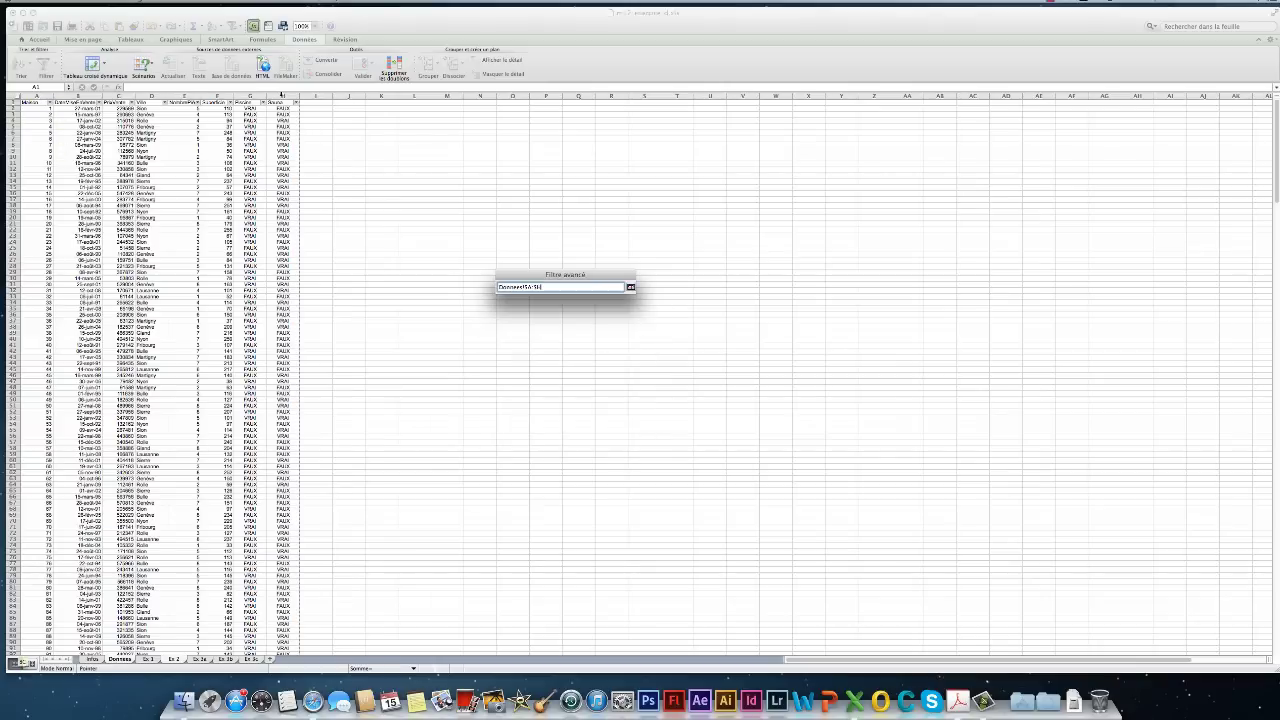
click(173, 660)
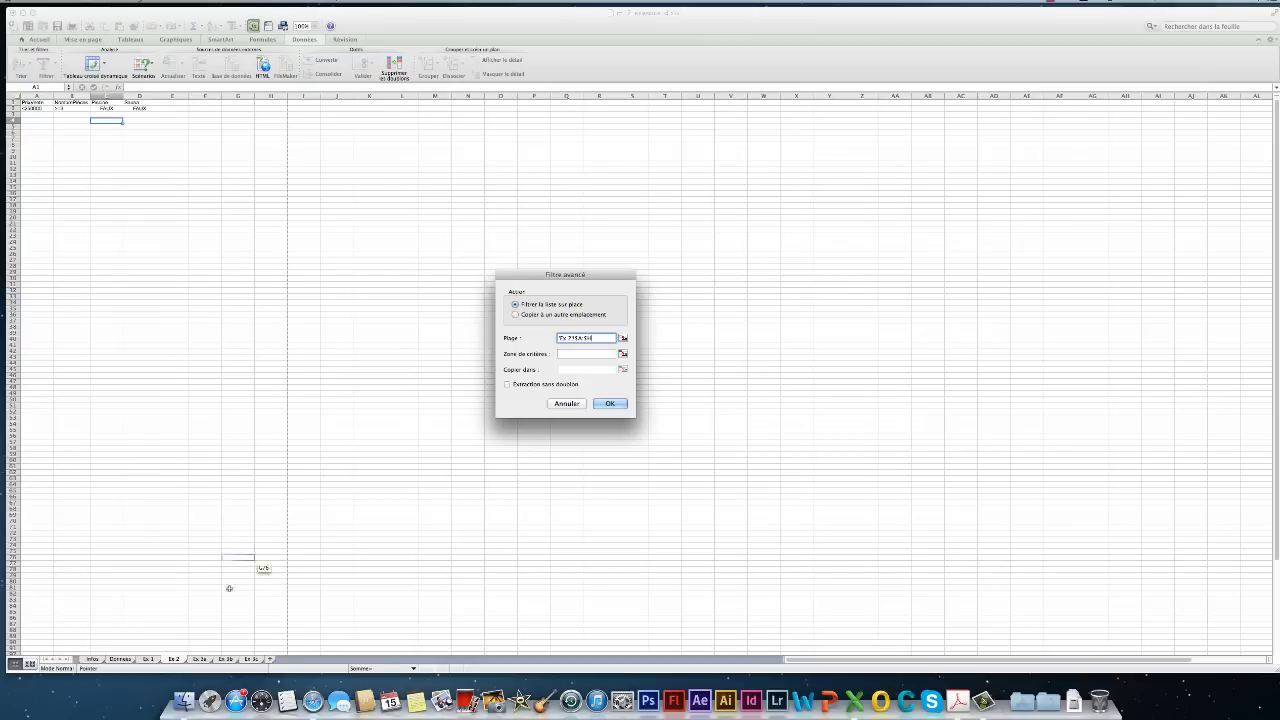
click(586, 354)
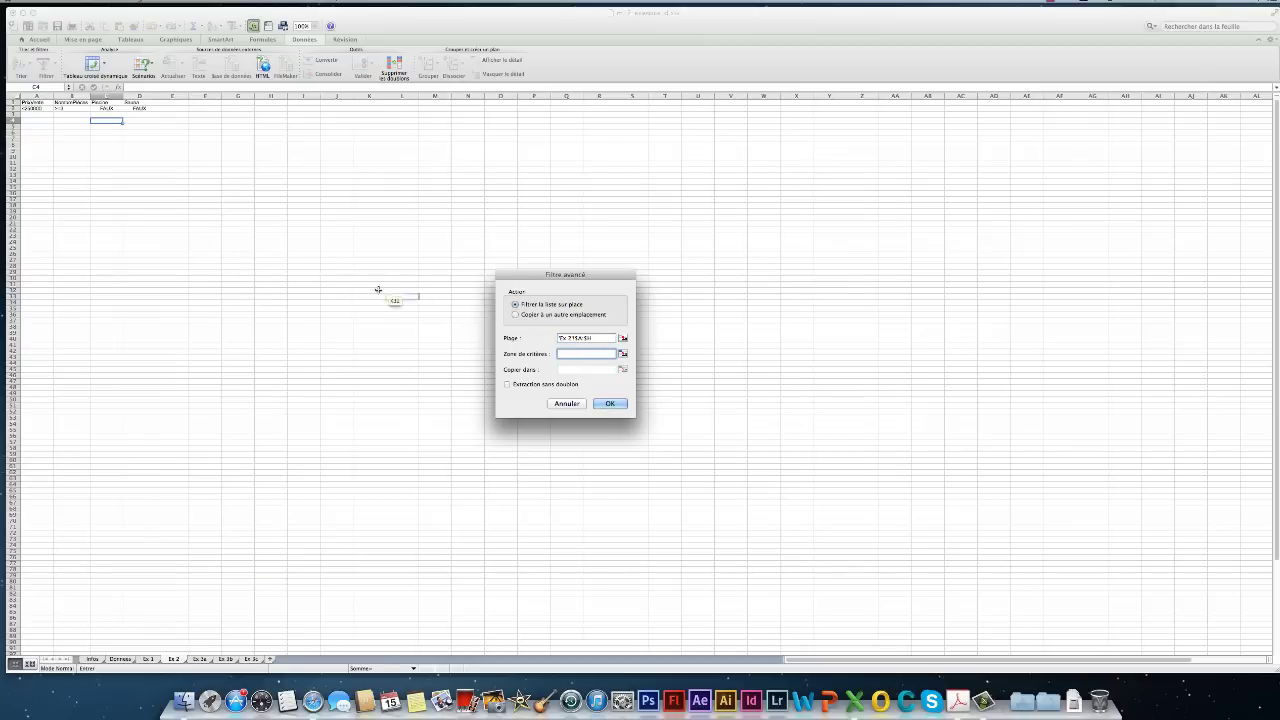
drag(38, 102, 136, 107)
- Replace the advanced filter's list range with Donnees!$A:$H, keeping the Ex 2 criteria range
drag(597, 338, 556, 338)
key(BackSpace)
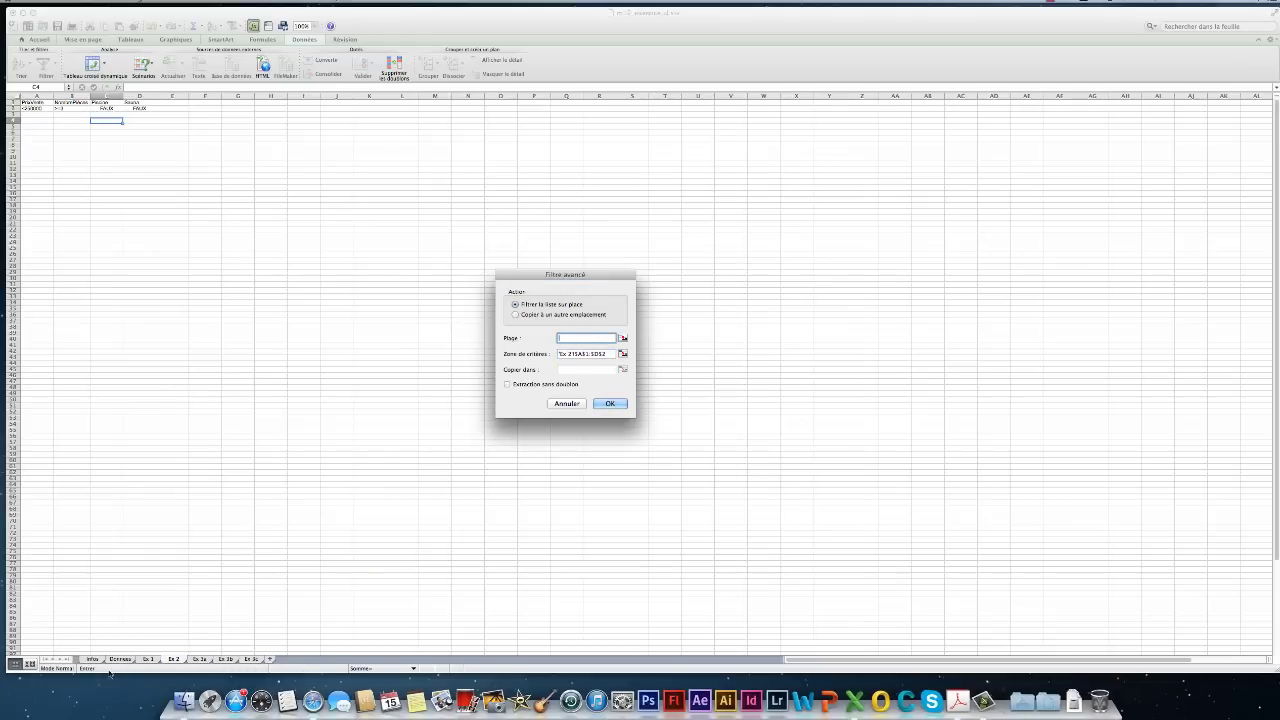
click(120, 659)
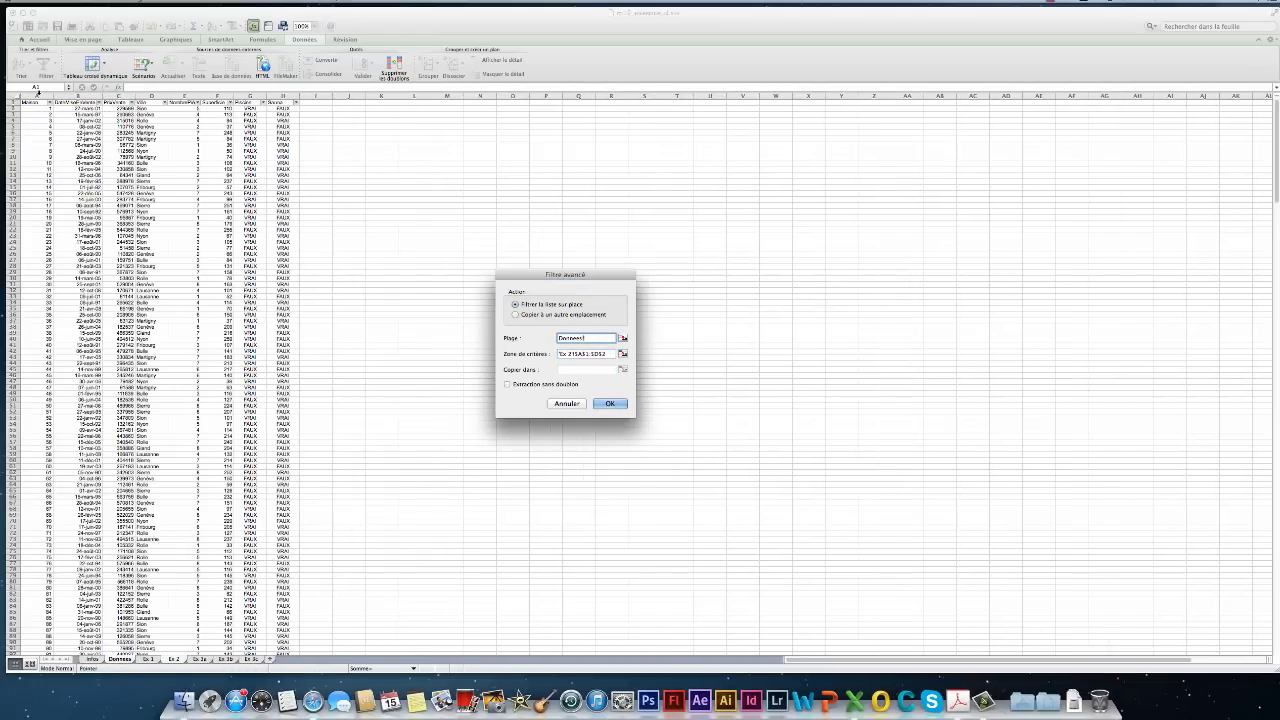
drag(38, 95, 283, 95)
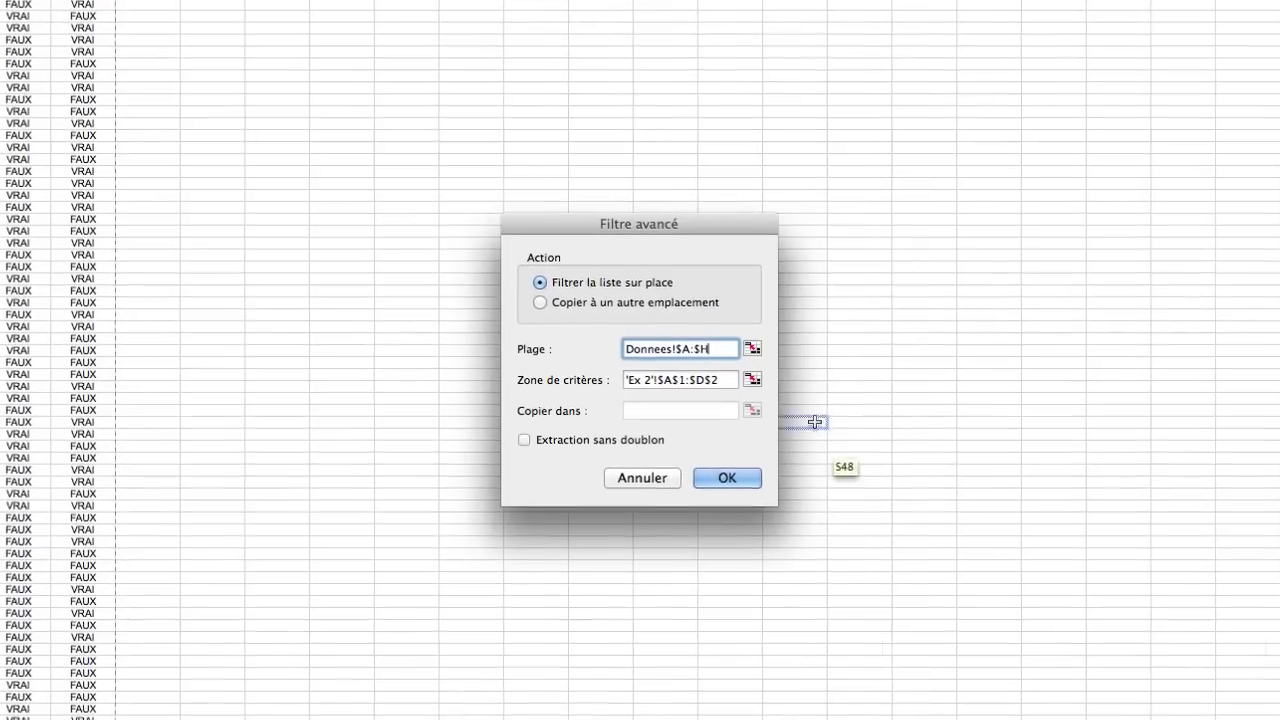
click(724, 380)
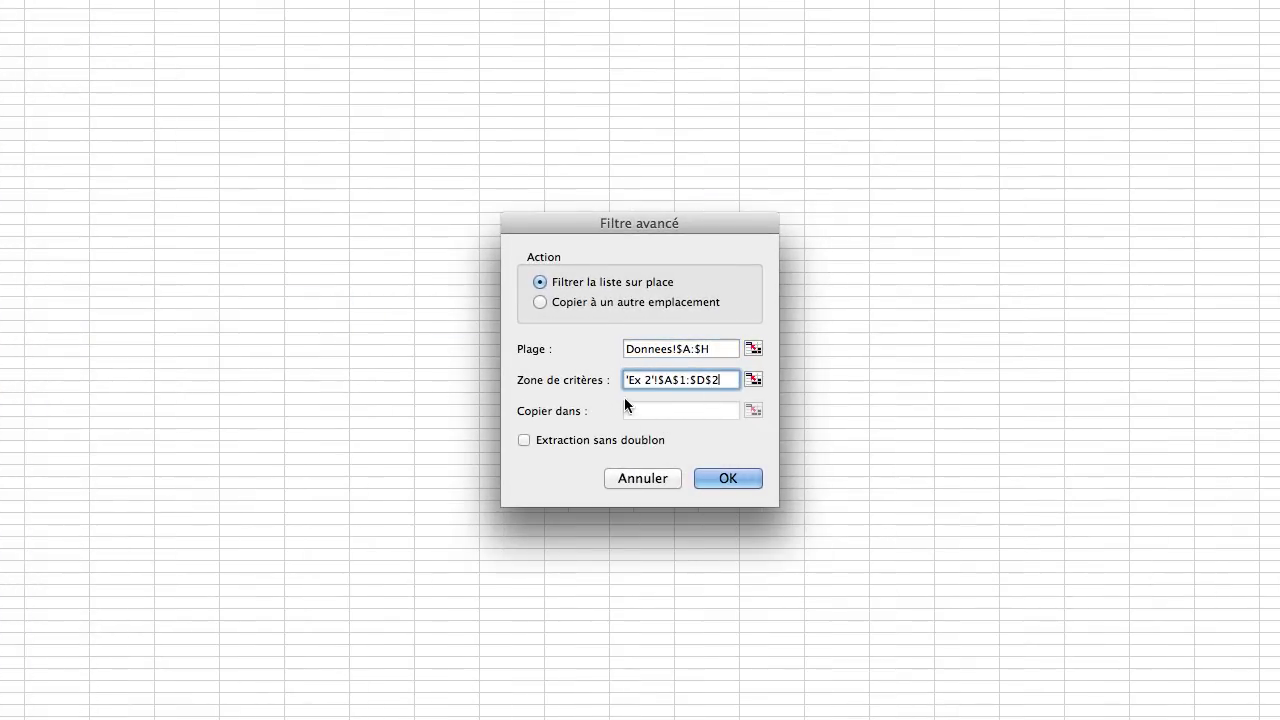
- Extract the matching records without duplicates to cell A6 of the Ex 2 sheet
click(552, 300)
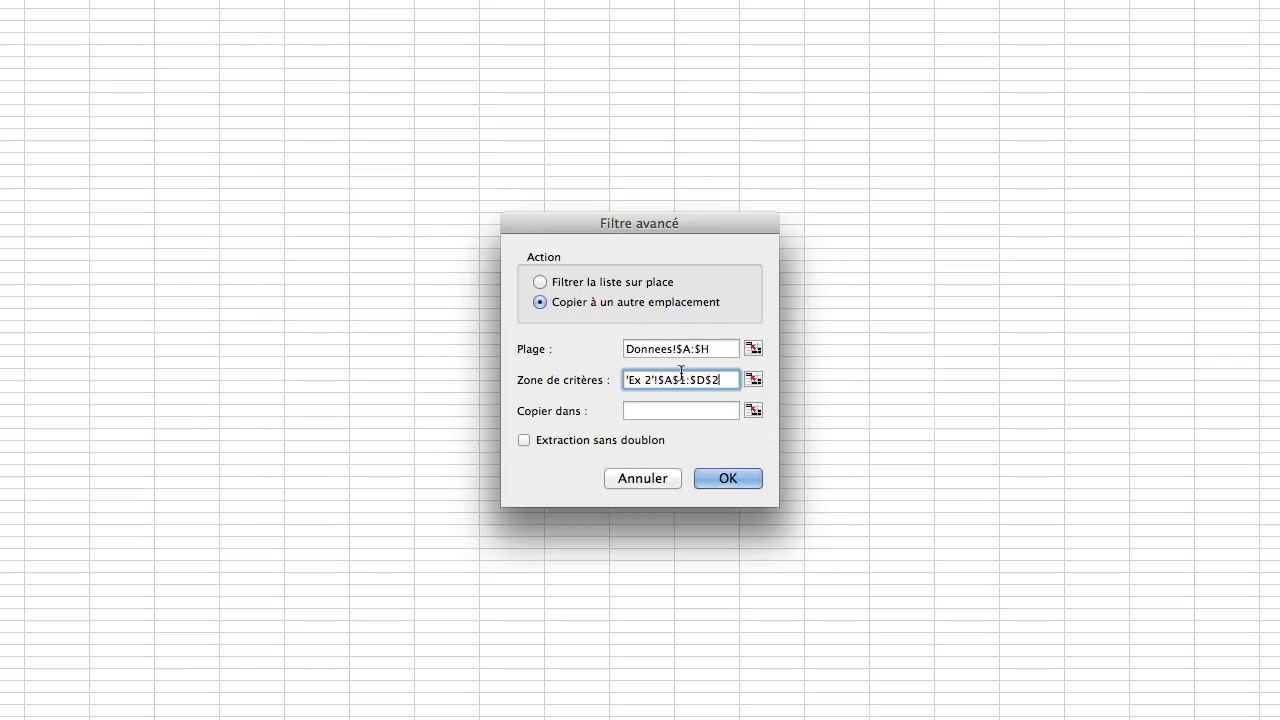
click(654, 411)
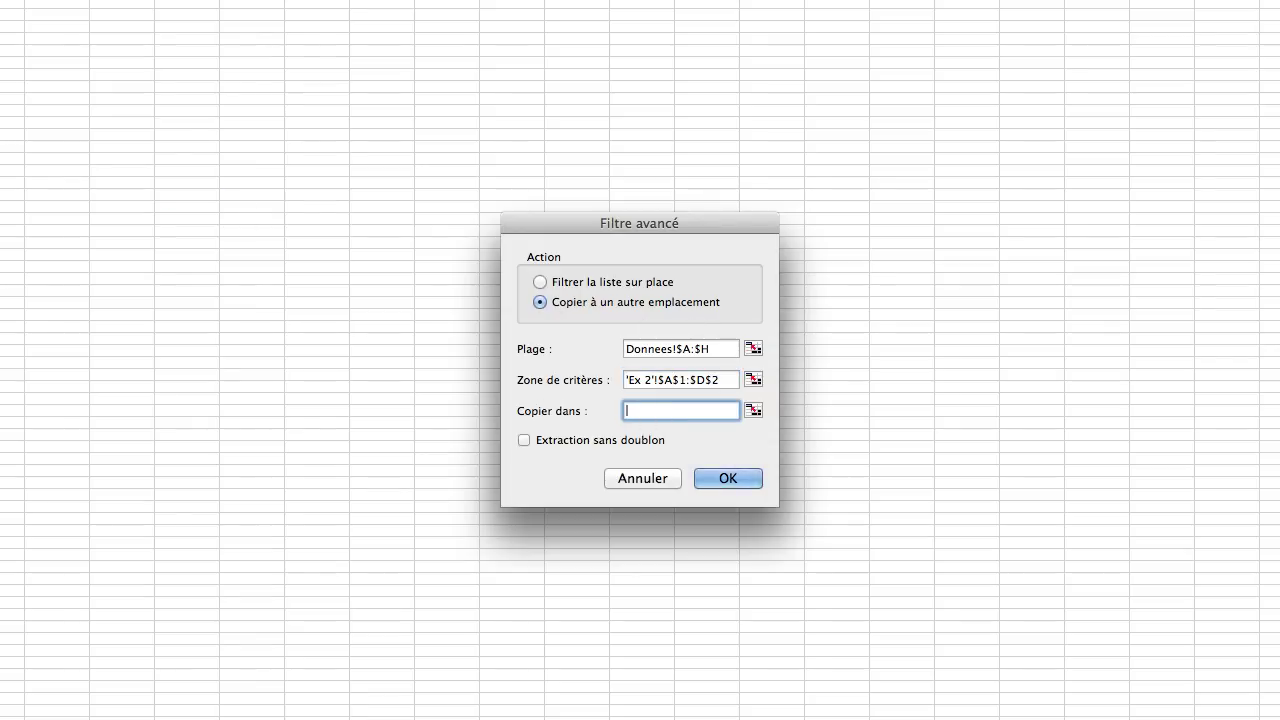
click(42, 139)
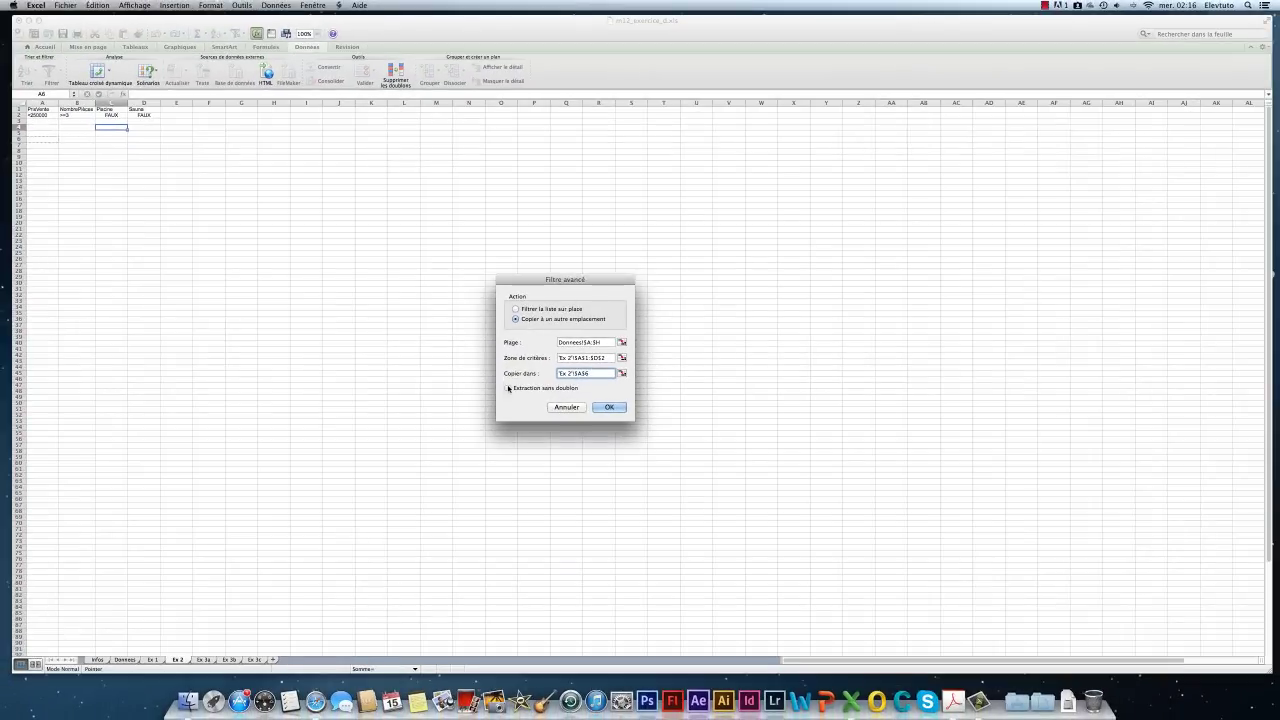
click(524, 440)
click(614, 409)
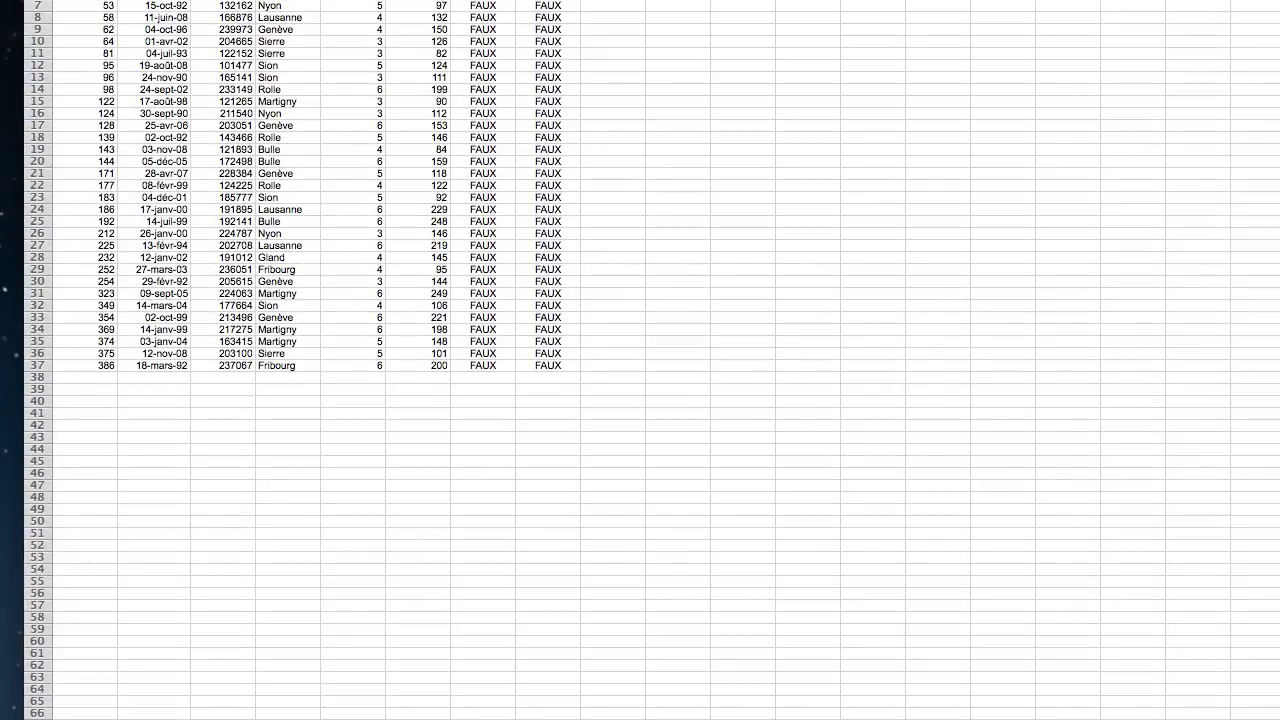
- Sort the extracted list on Ex 2 by Ville, from A to Z, using a custom sort
drag(60, 3, 548, 366)
click(55, 1)
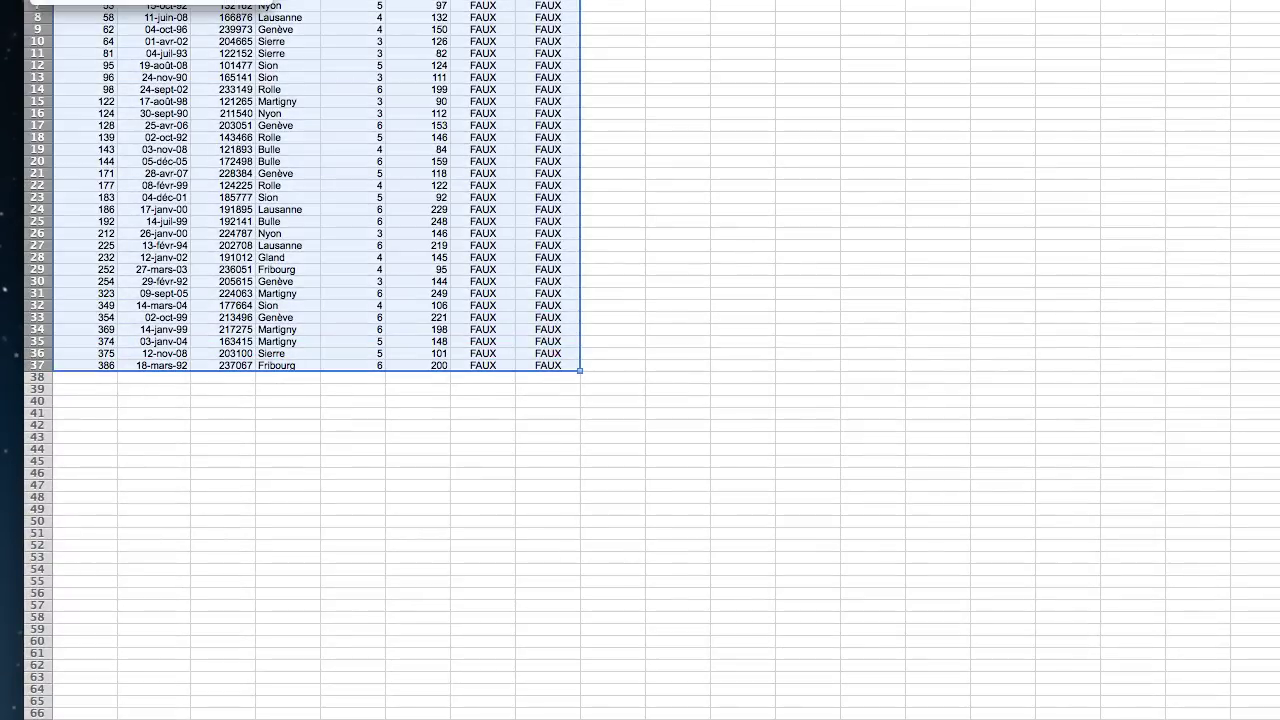
click(216, 1)
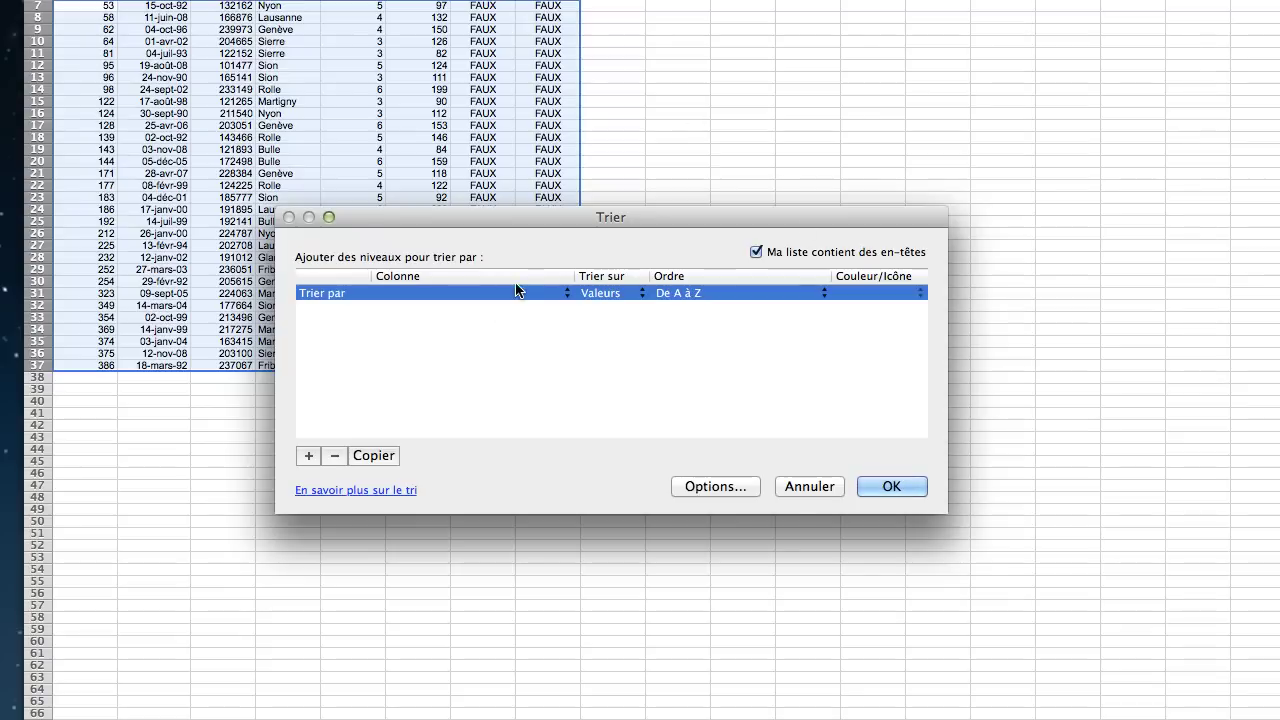
click(516, 292)
click(500, 342)
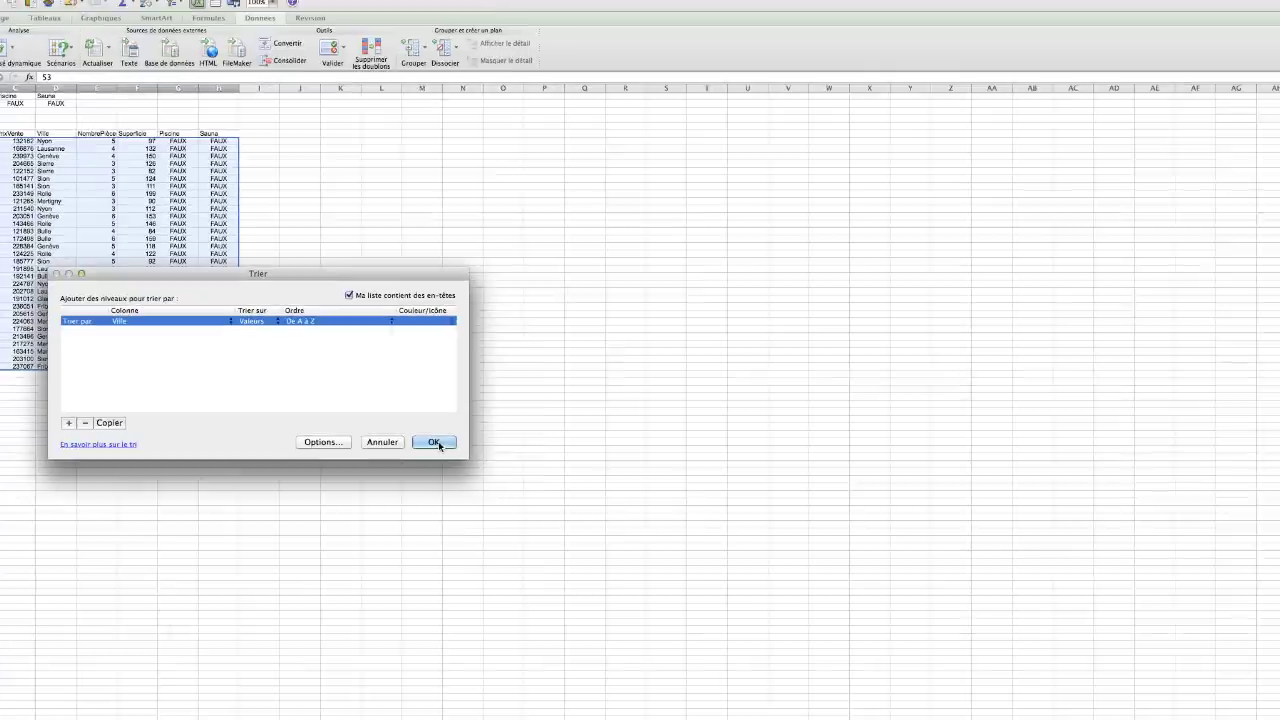
click(838, 481)
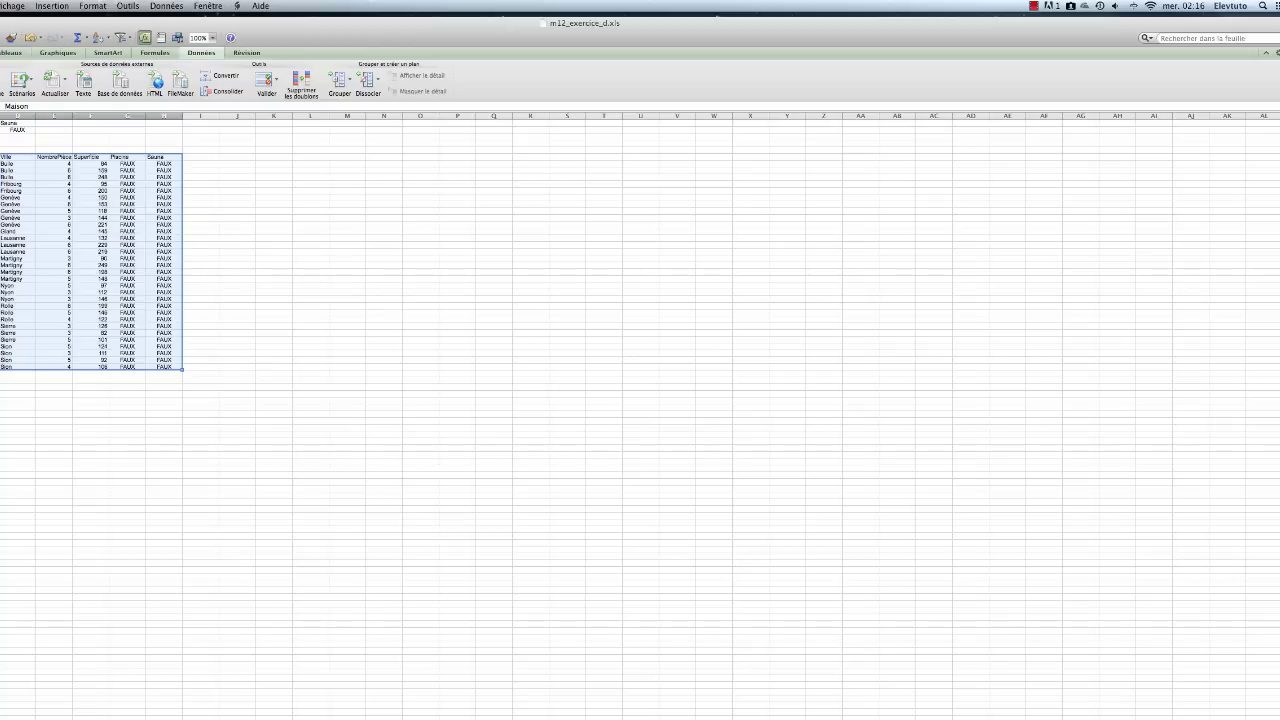
- Copy the PrixVente, Ville and Piscine headers from the Donnees sheet to A1 of the Ex 3a sheet
key(ctrl+Page_Down)
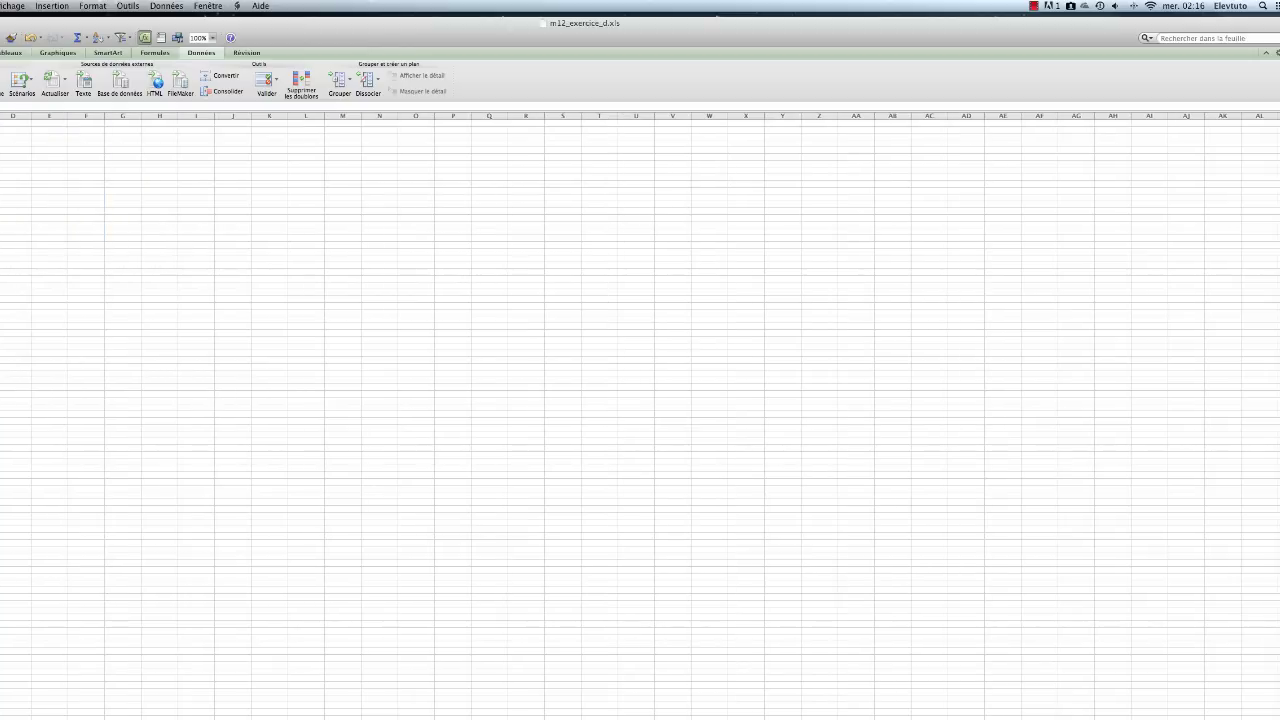
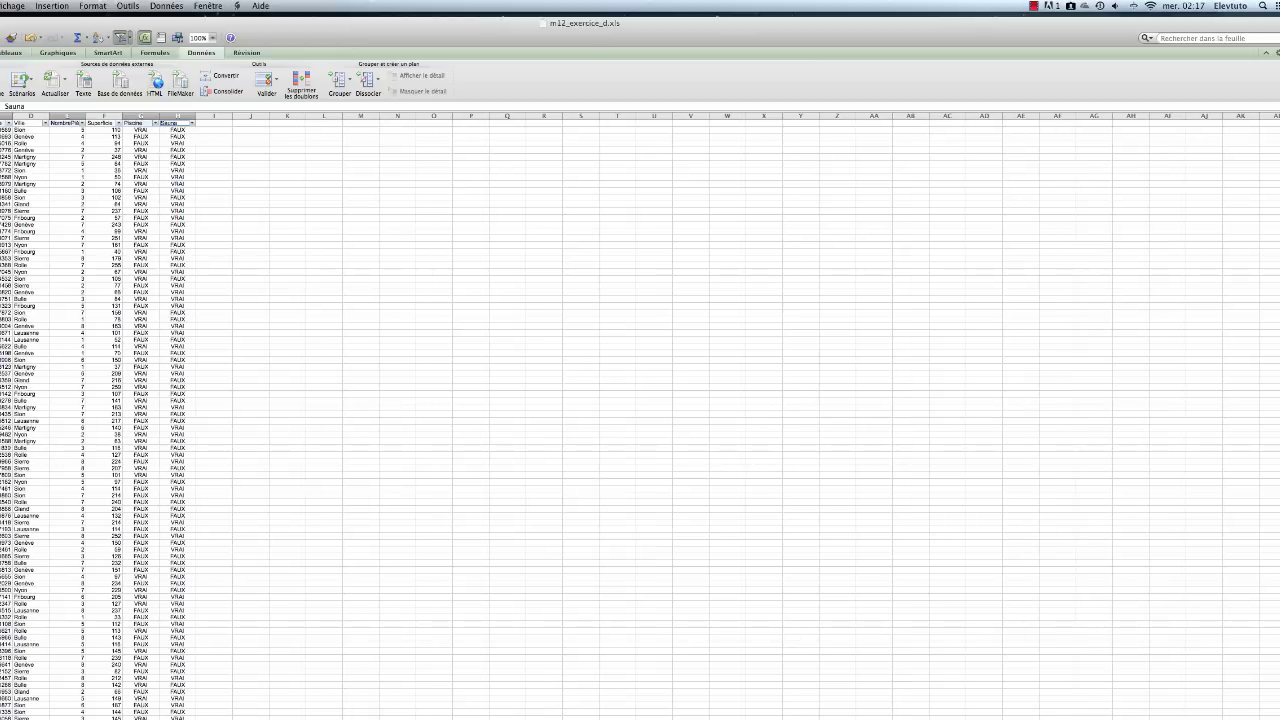
click(38, 121)
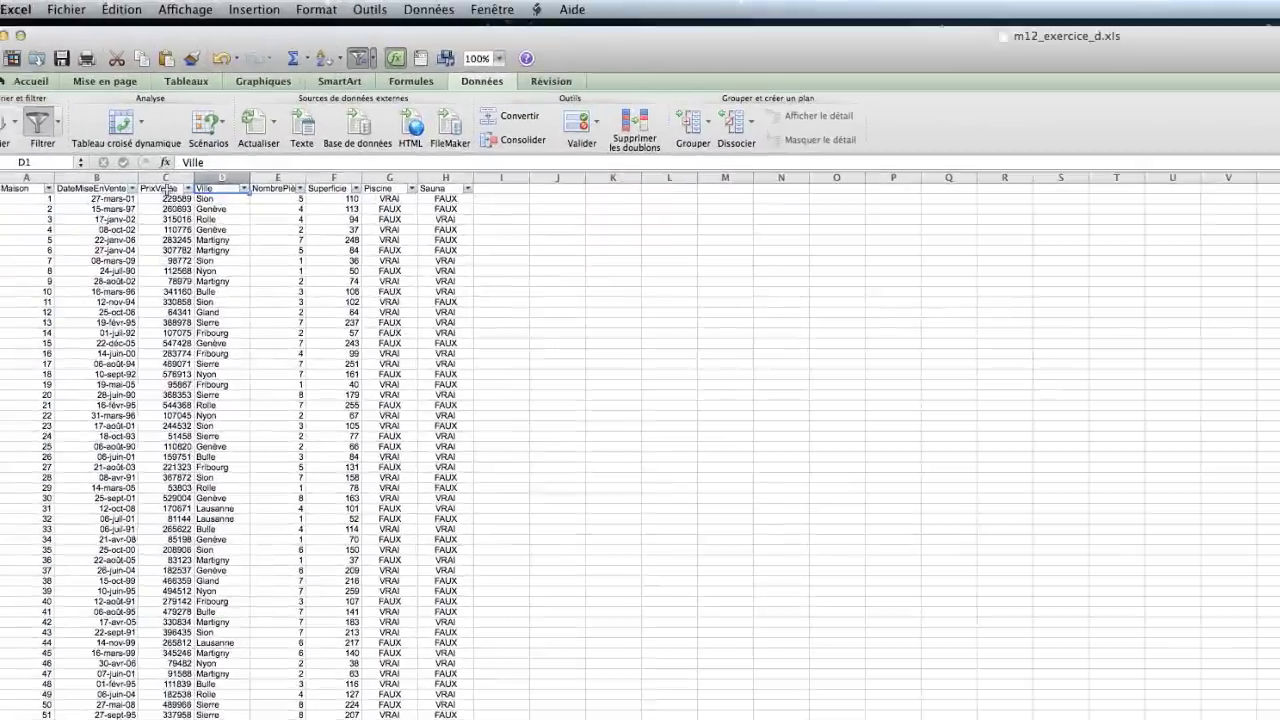
click(2, 126)
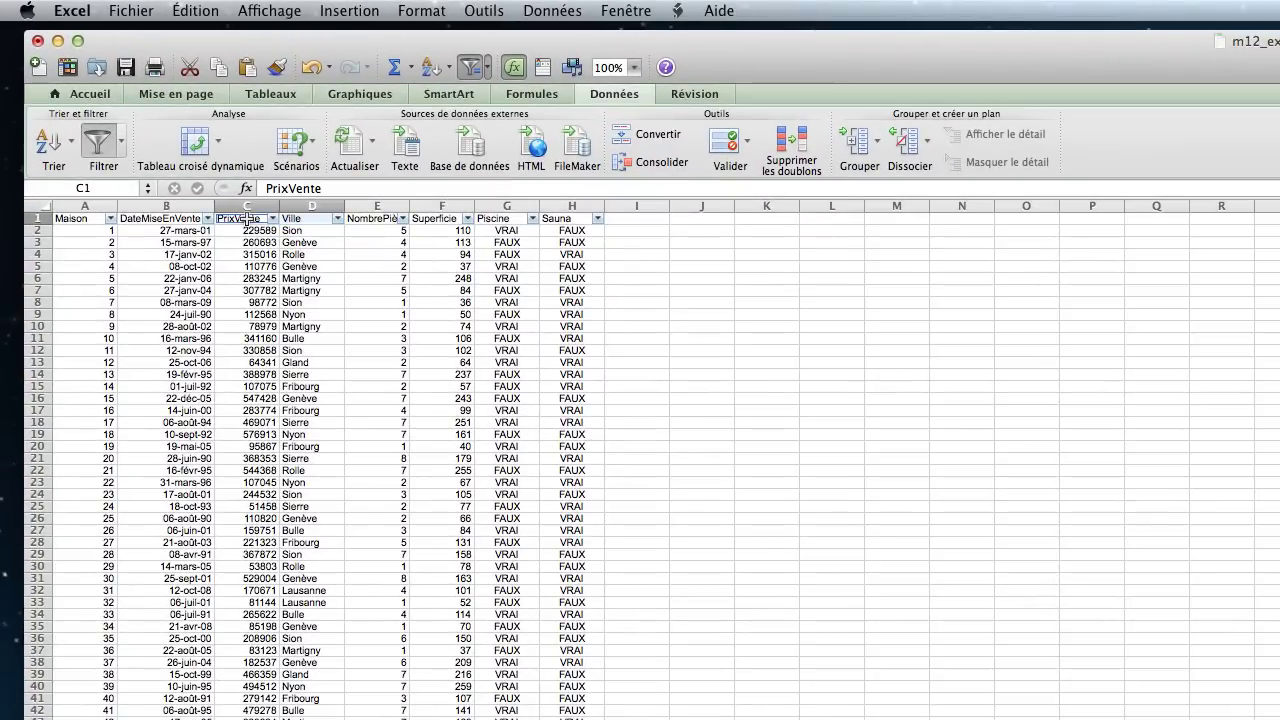
click(499, 222)
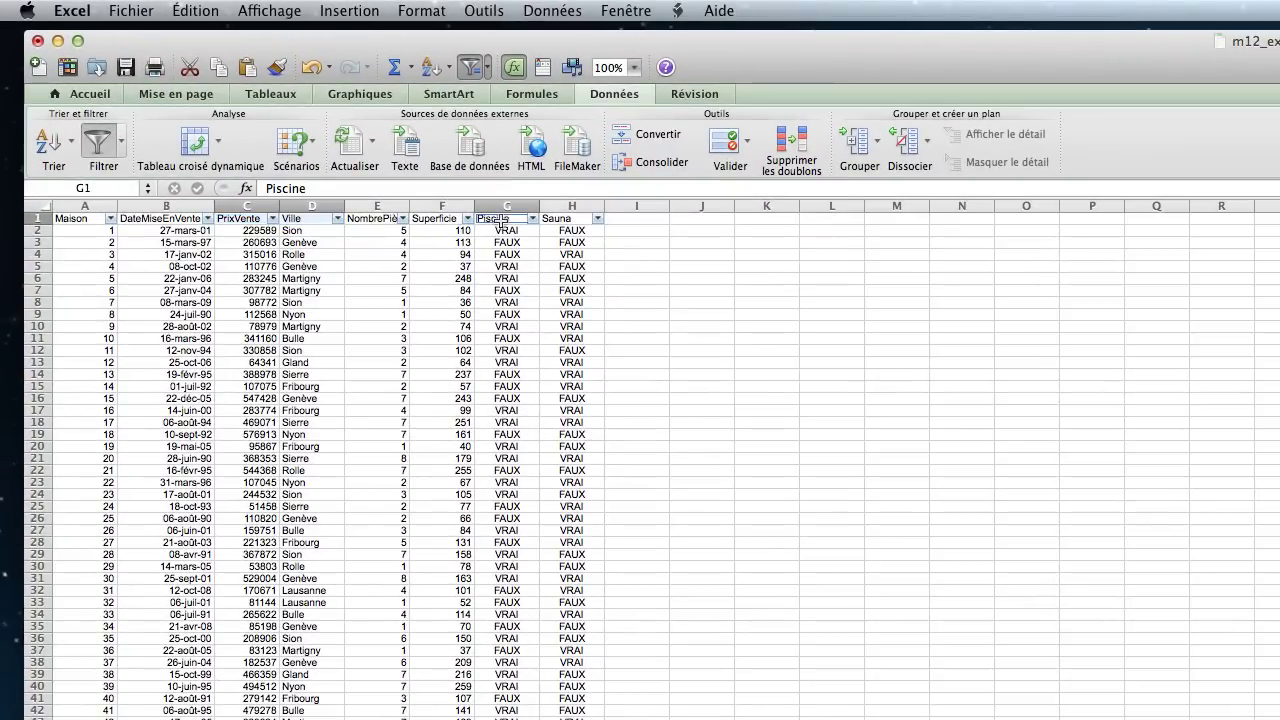
key(super+c)
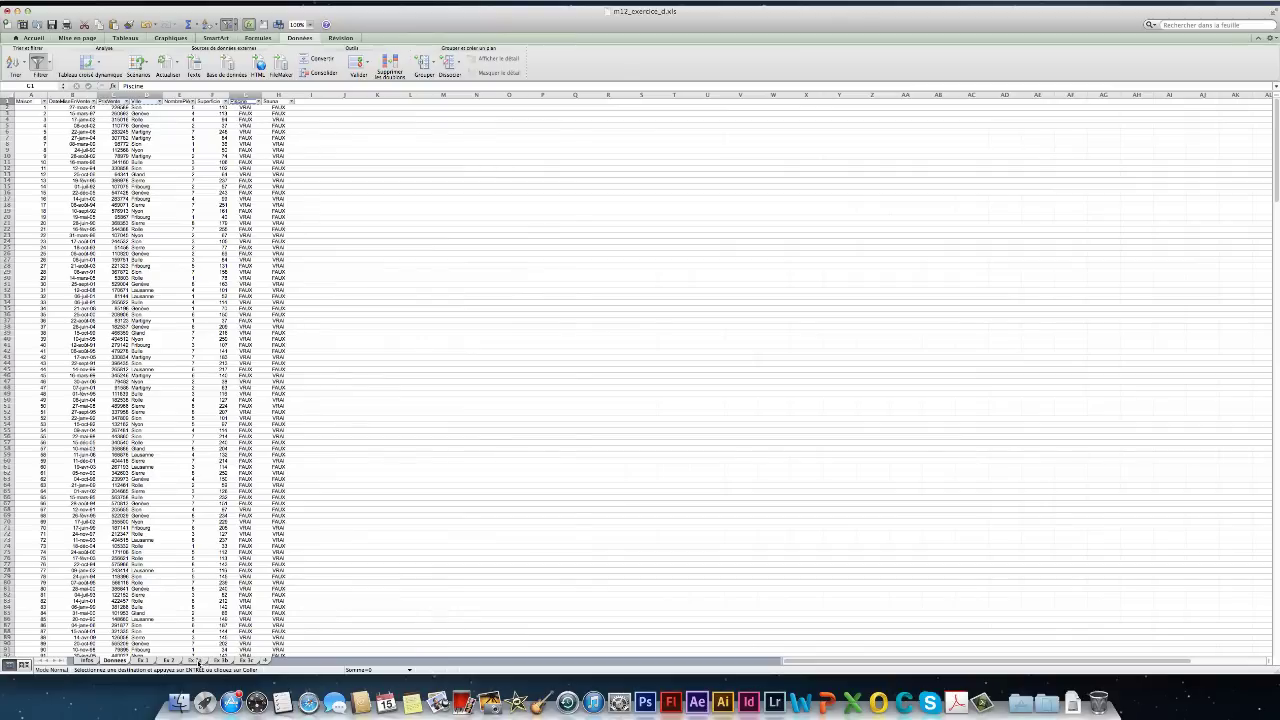
click(196, 661)
key(super+v)
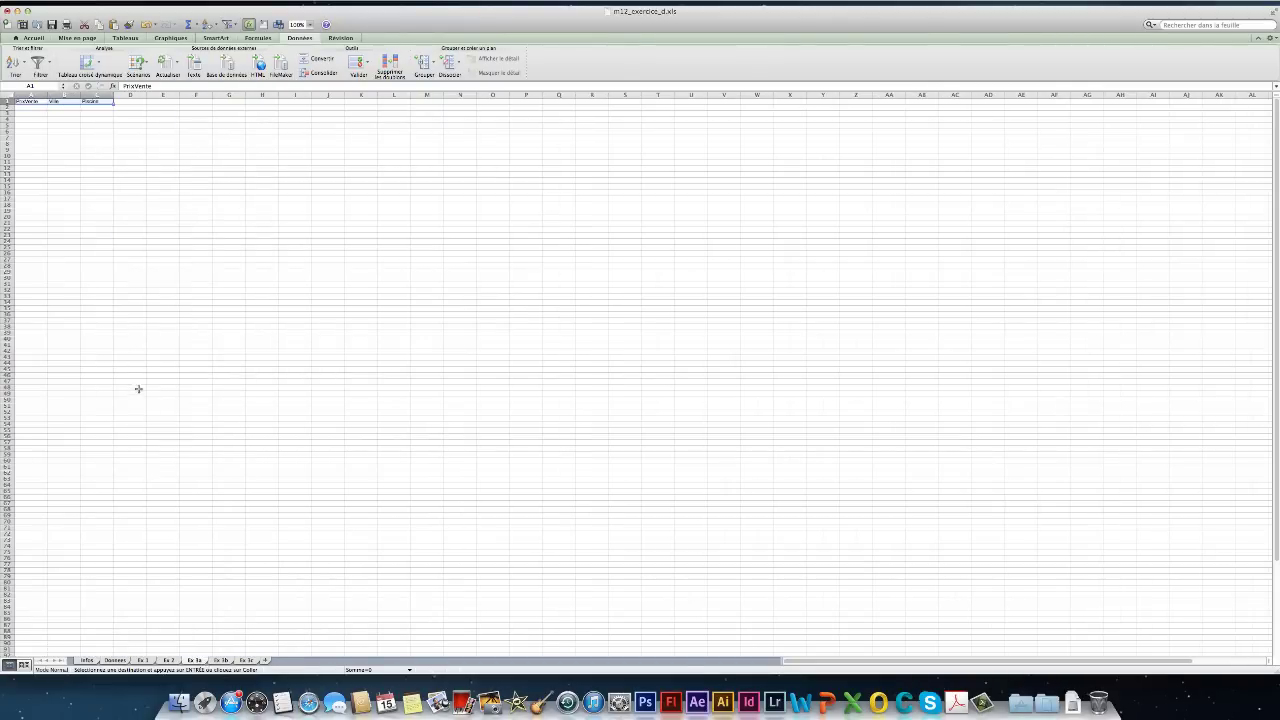
- Rearrange the Ex 3a headers to Ville in A1, PrixVente in both B1 and C1, and Piscine in D1
click(68, 102)
drag(68, 102, 128, 106)
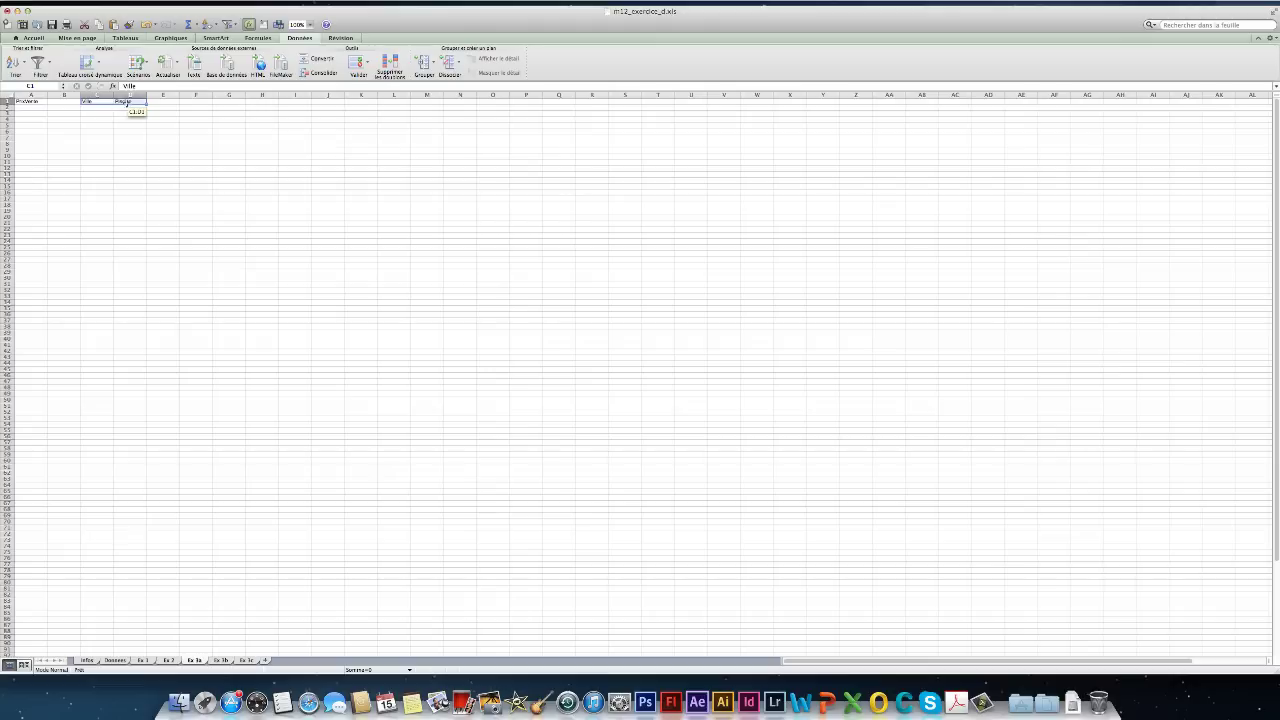
click(38, 103)
mouse_move(46, 105)
mouse_down()
mouse_move(72, 106)
mouse_move(65, 150)
mouse_move(42, 102)
mouse_move(73, 102)
mouse_move(28, 102)
mouse_up()
click(96, 102)
click(63, 150)
click(70, 125)
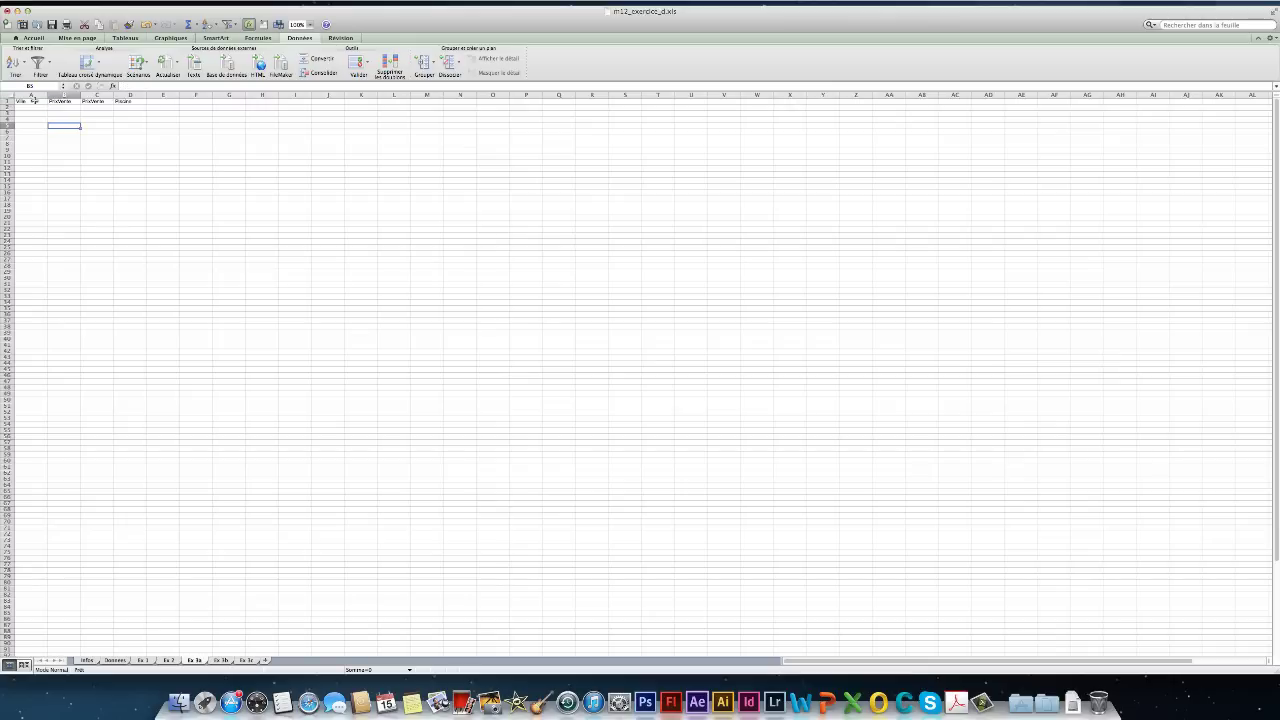
click(127, 101)
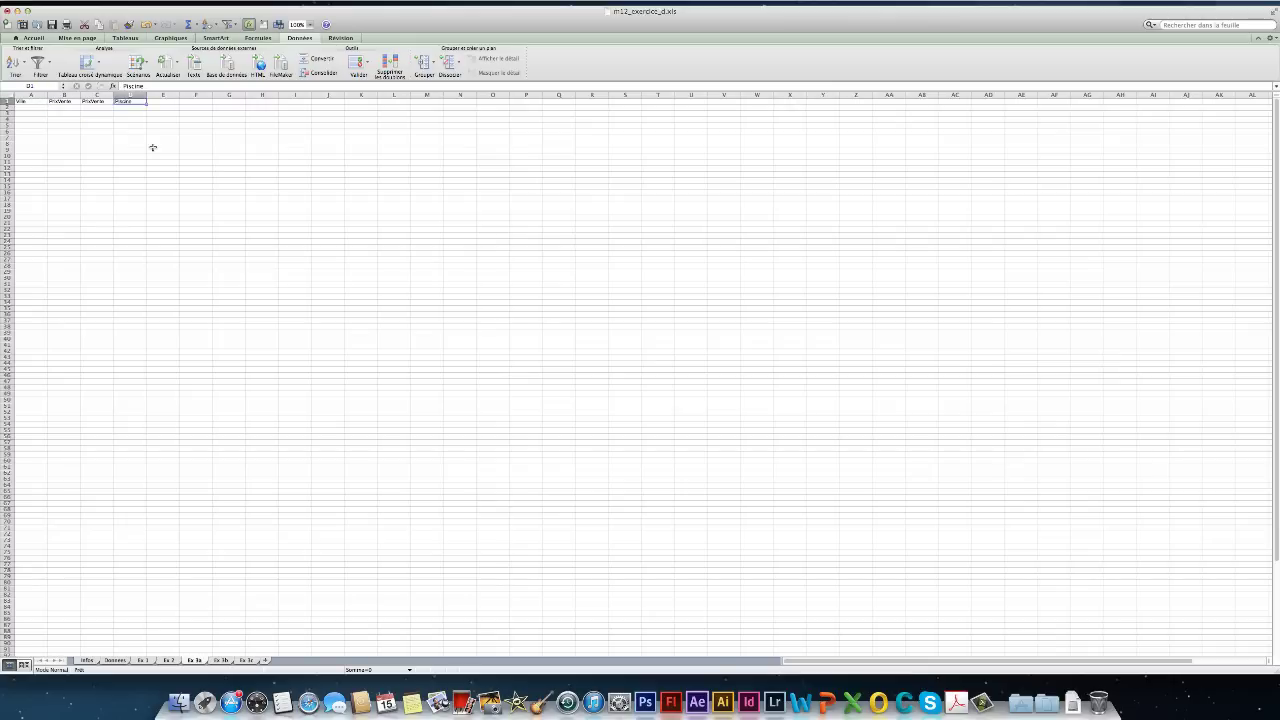
- Copy the four criteria headers in A1:D1 of Ex 3a to A1 of the Ex 3b and Ex 3c sheets
drag(20, 101, 131, 103)
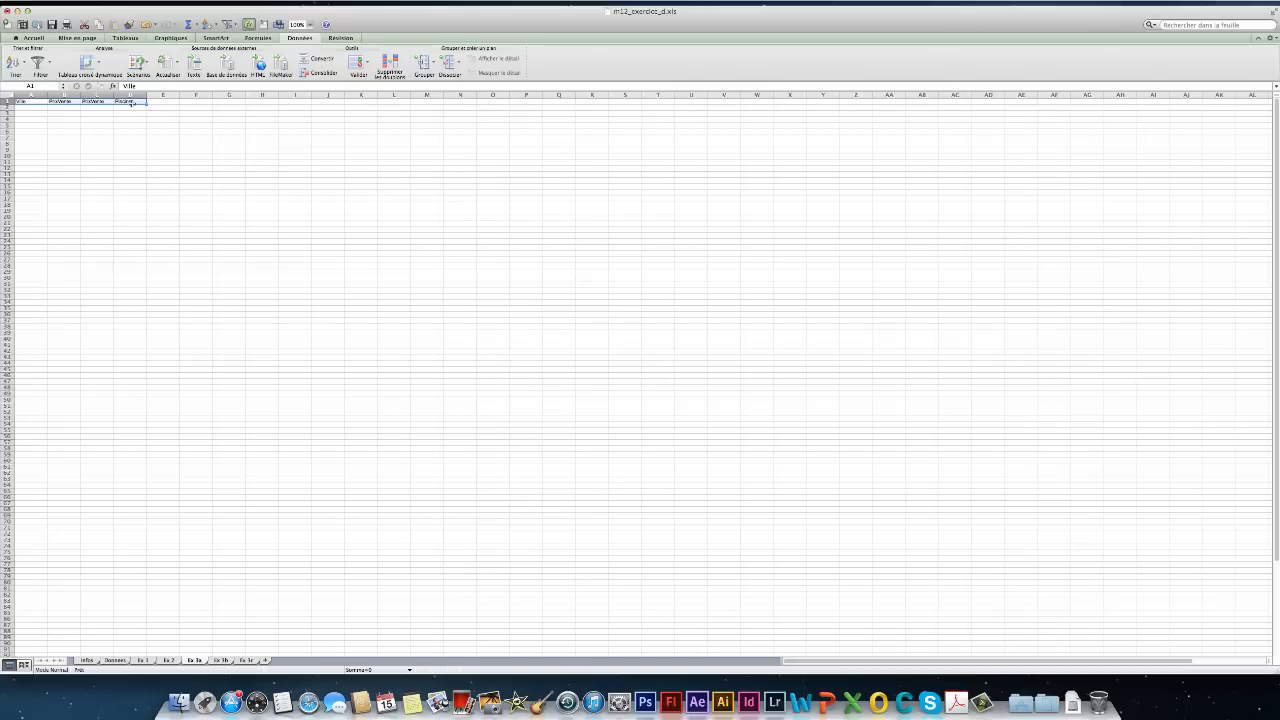
key(super+c)
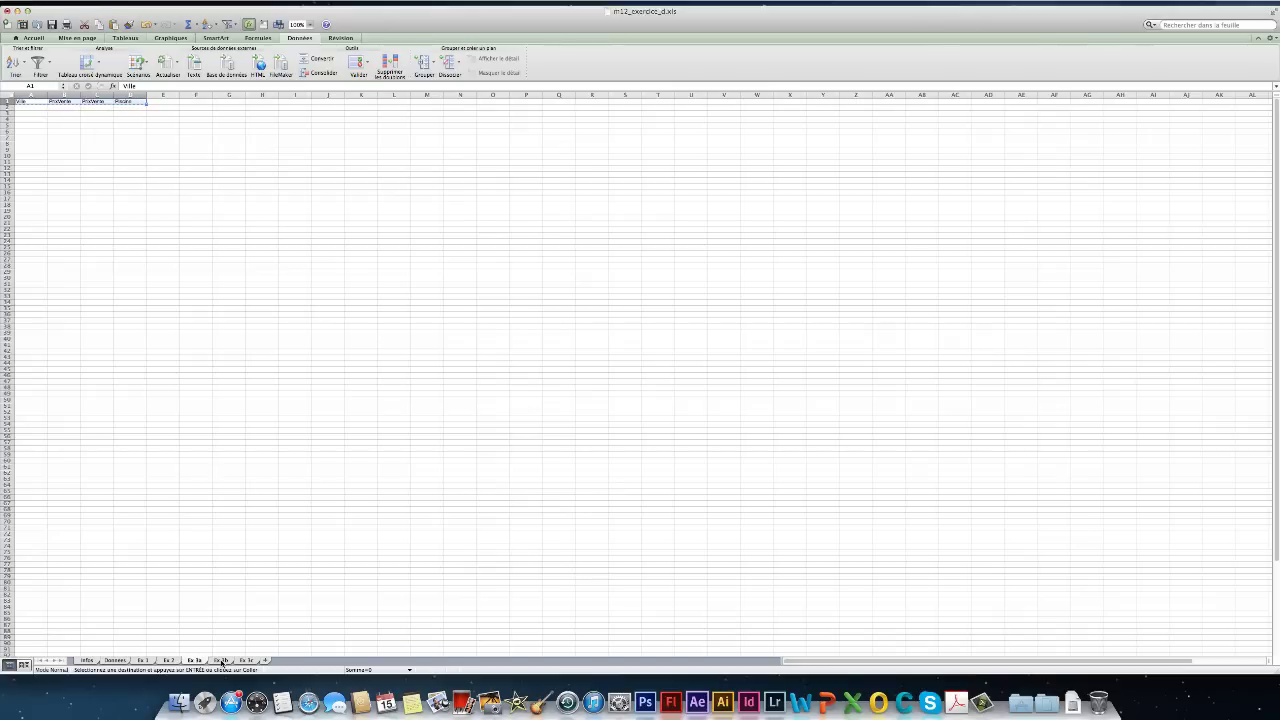
click(221, 661)
key(super+v)
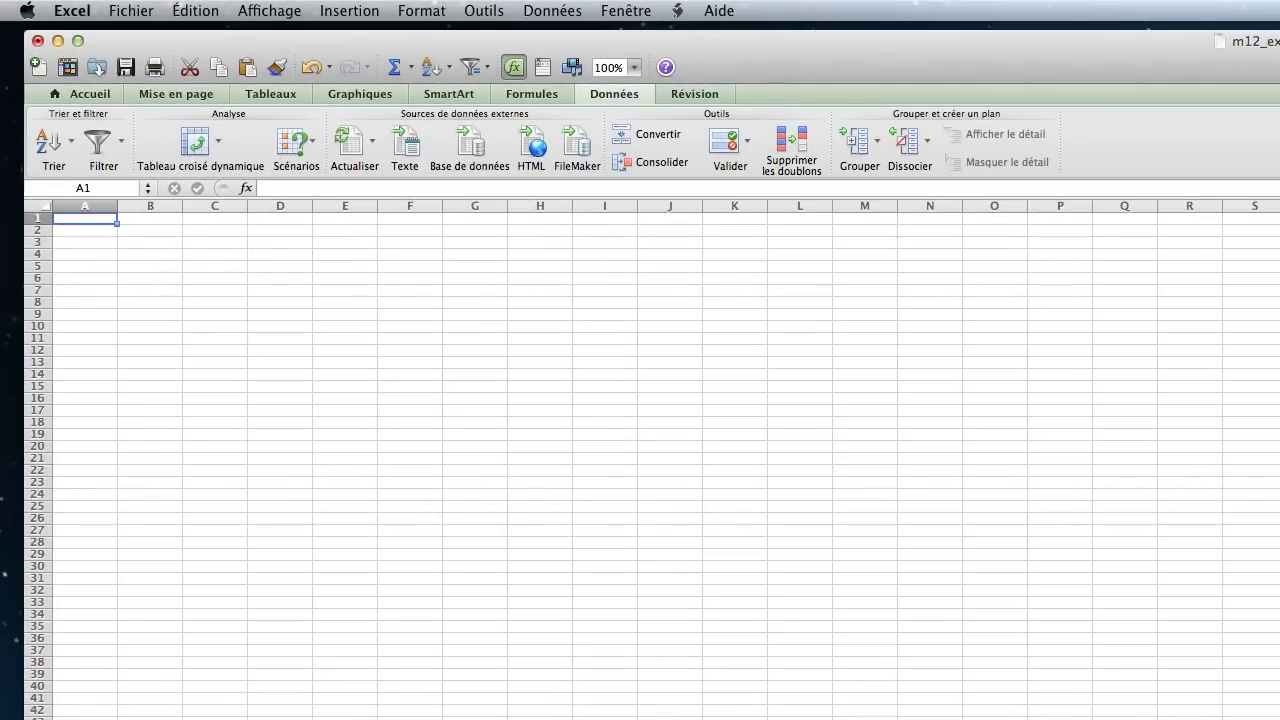
key(super+v)
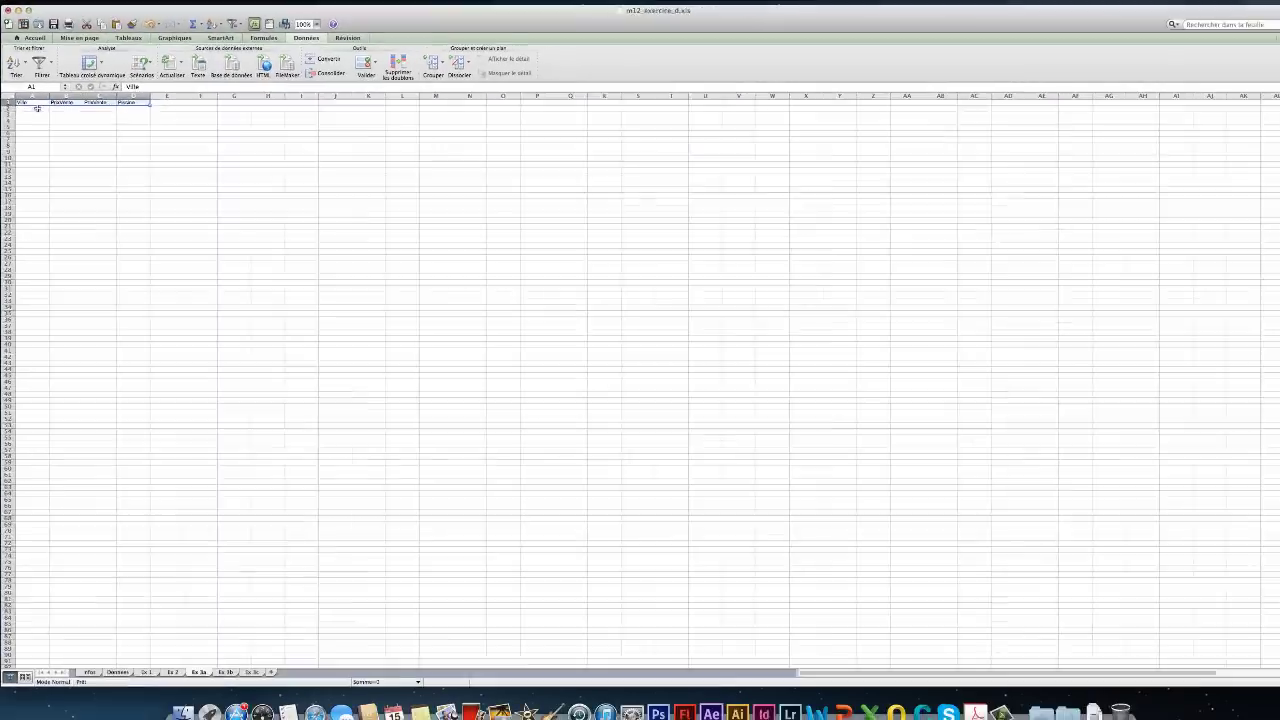
- Copy the town Genève from the Donnees sheet into A2 under Ville on the Ex 3a sheet
click(96, 230)
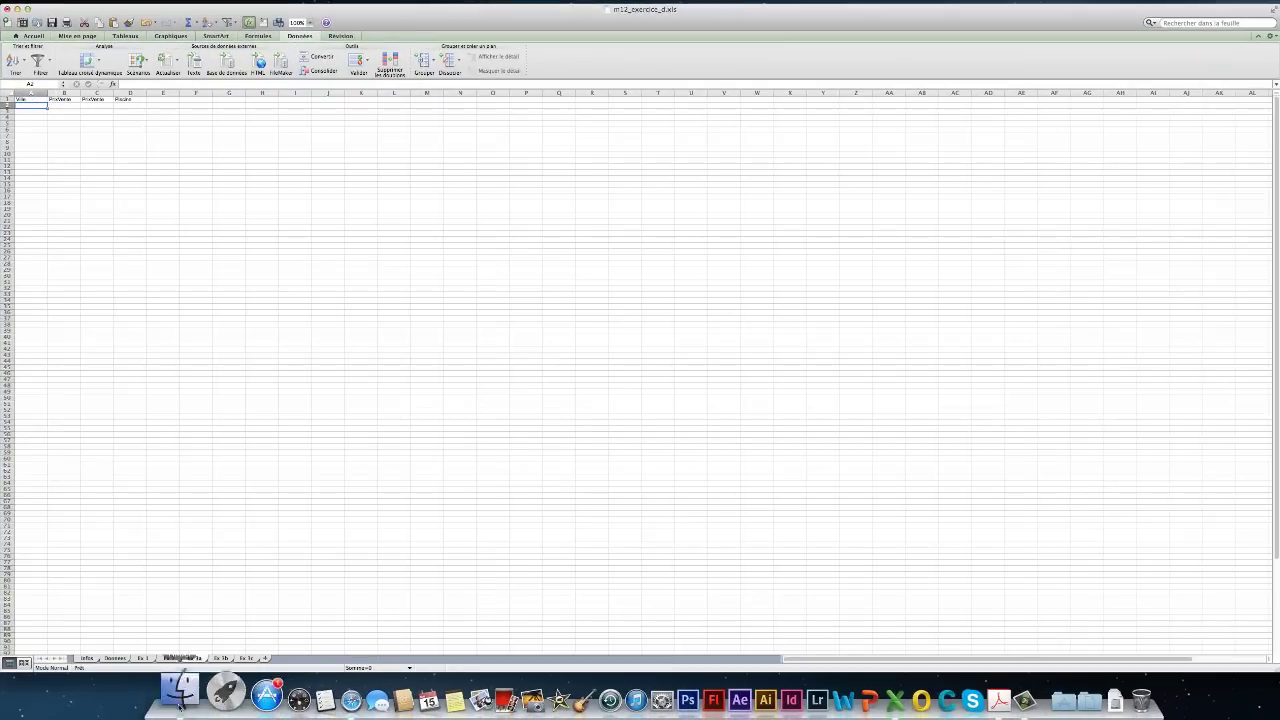
click(110, 660)
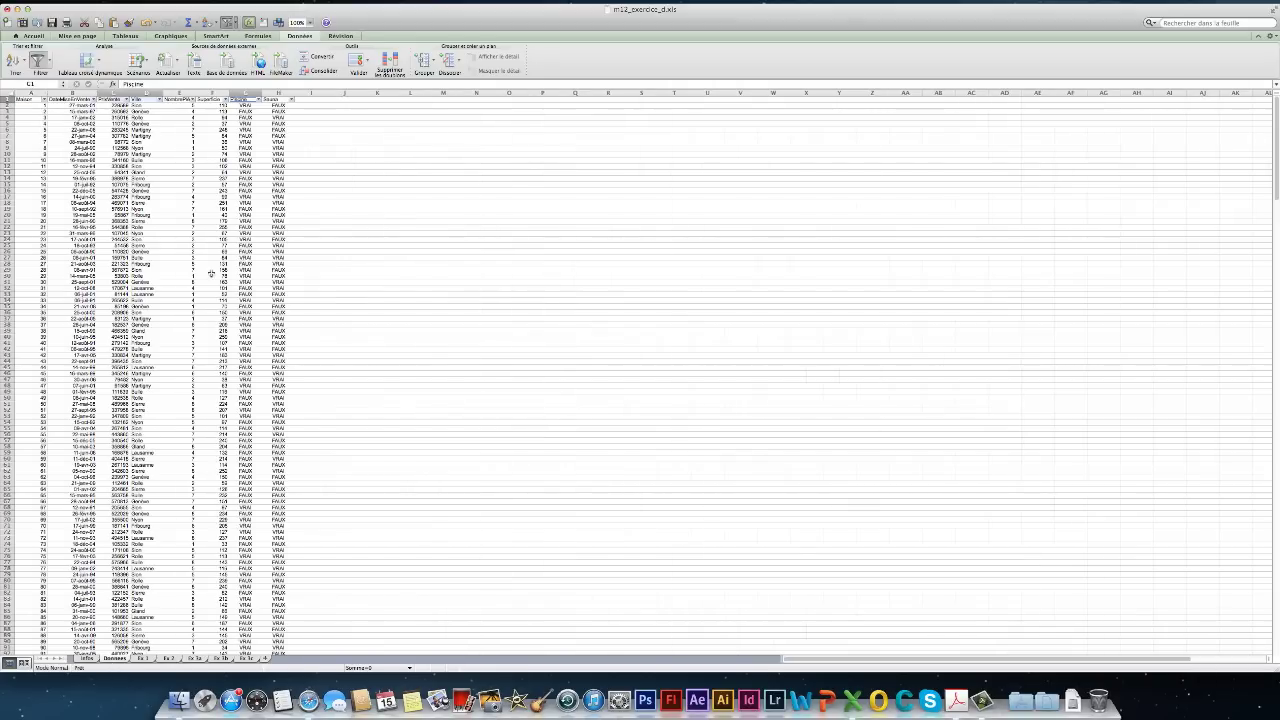
click(153, 111)
key(super+c)
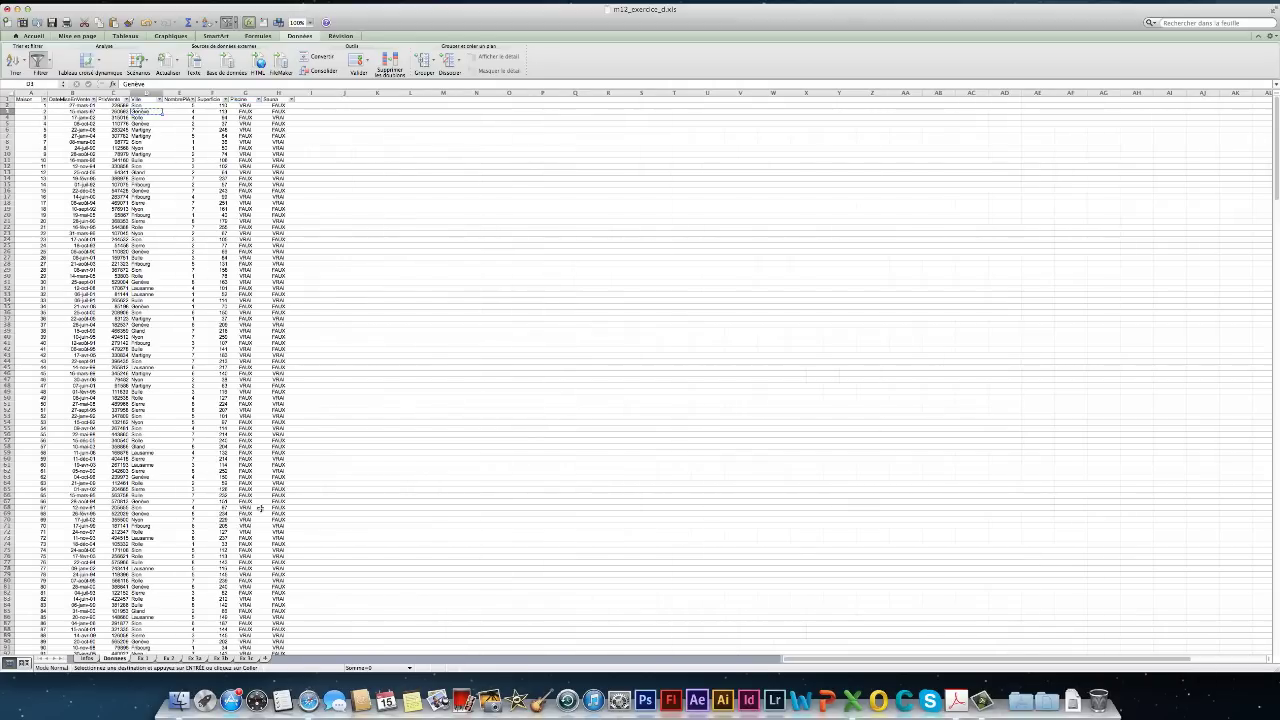
click(200, 659)
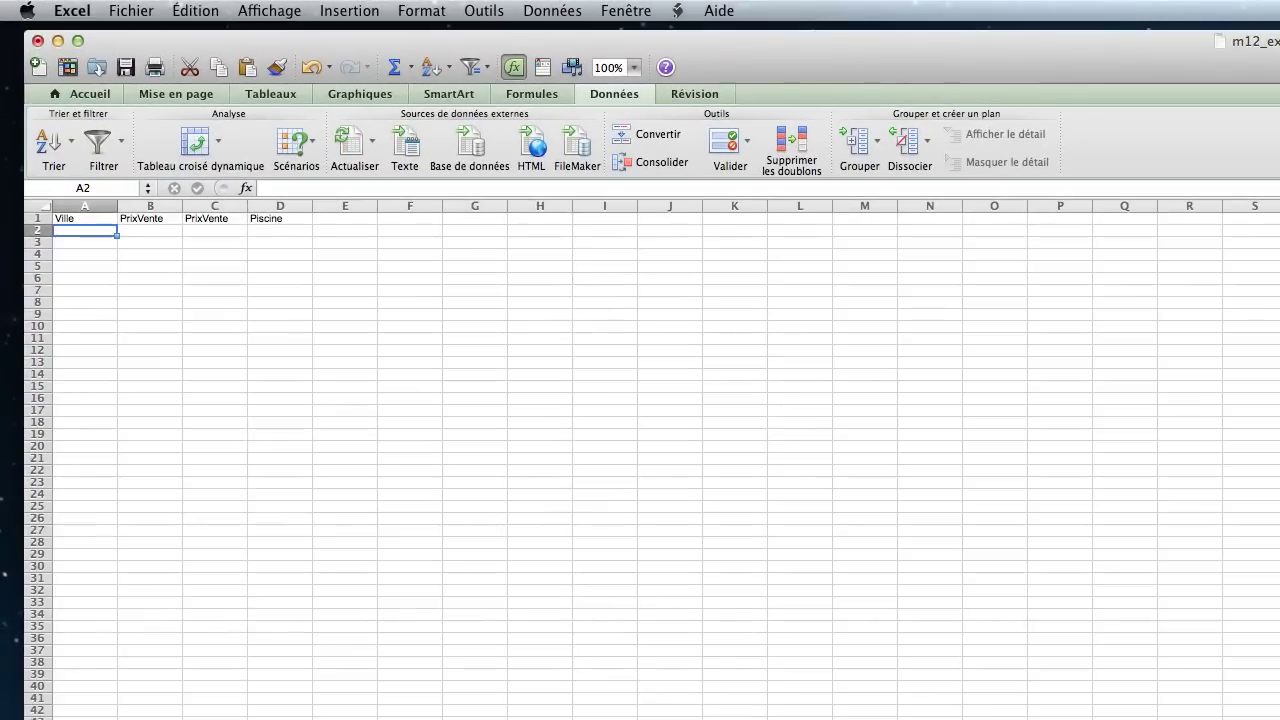
key(super+v)
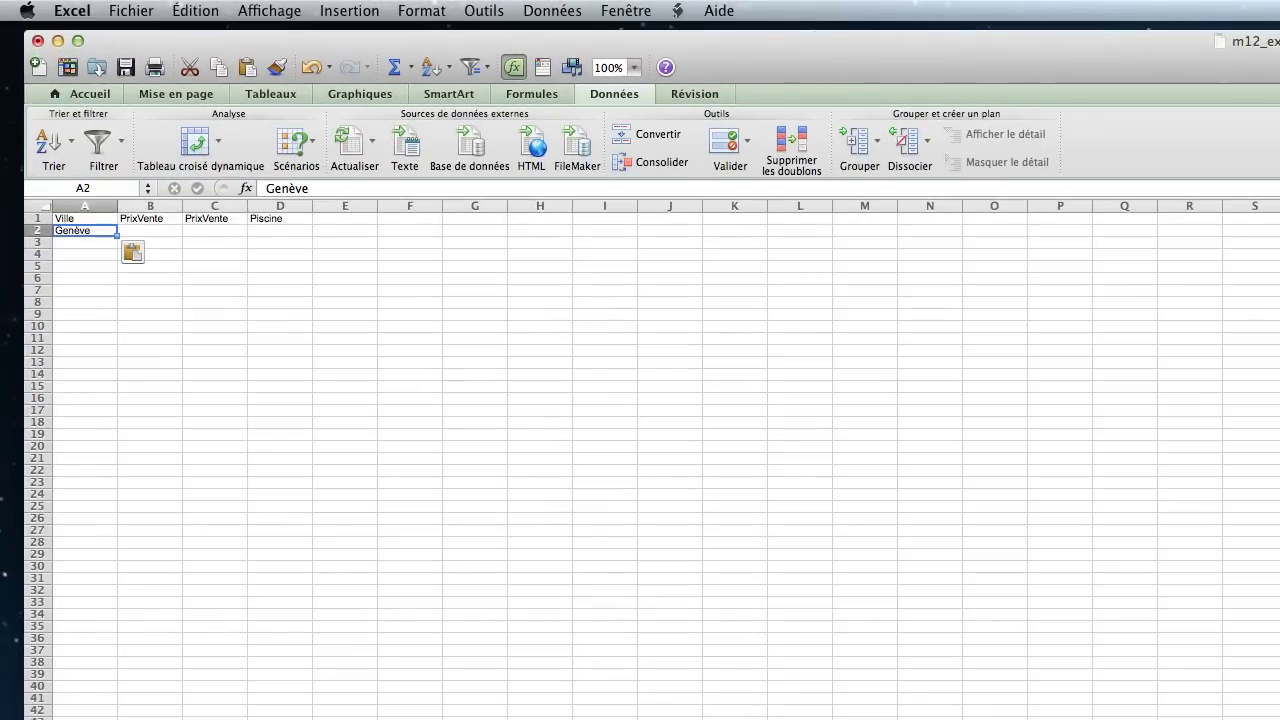
- Enter the criterion >=80000 in B2 under the first PrixVente header on the Ex 3a sheet
click(169, 231)
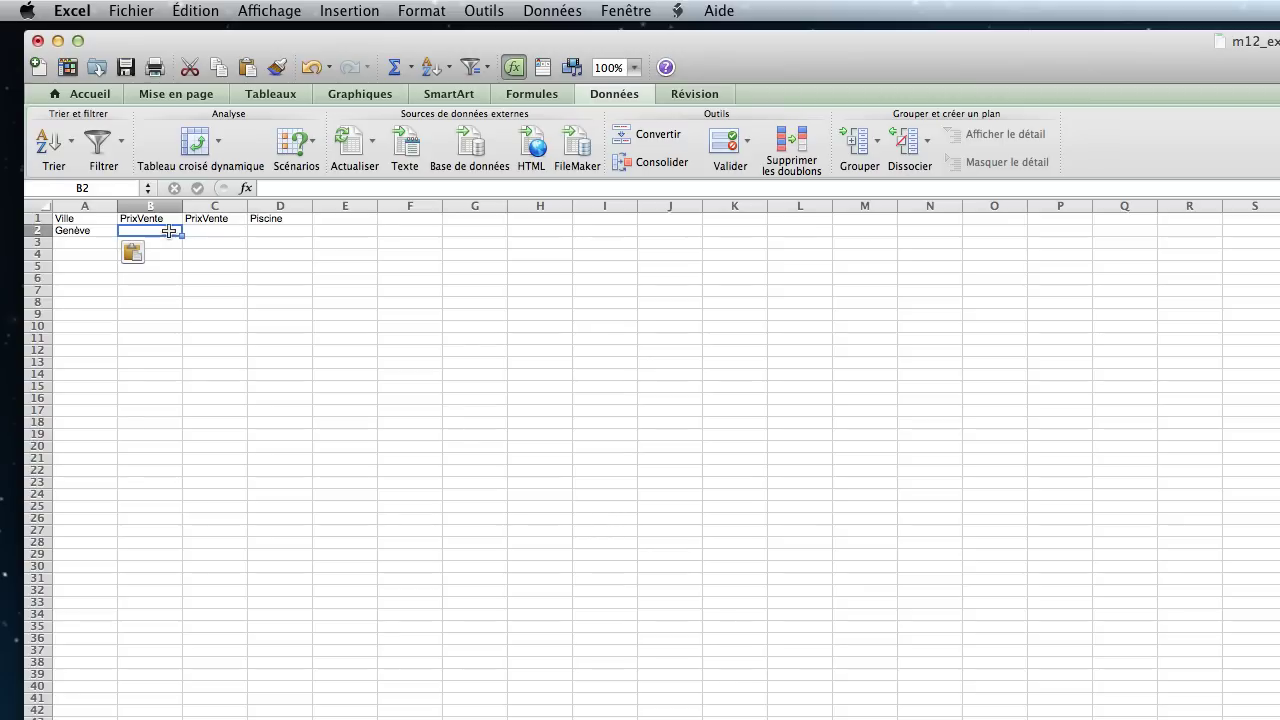
text(>)
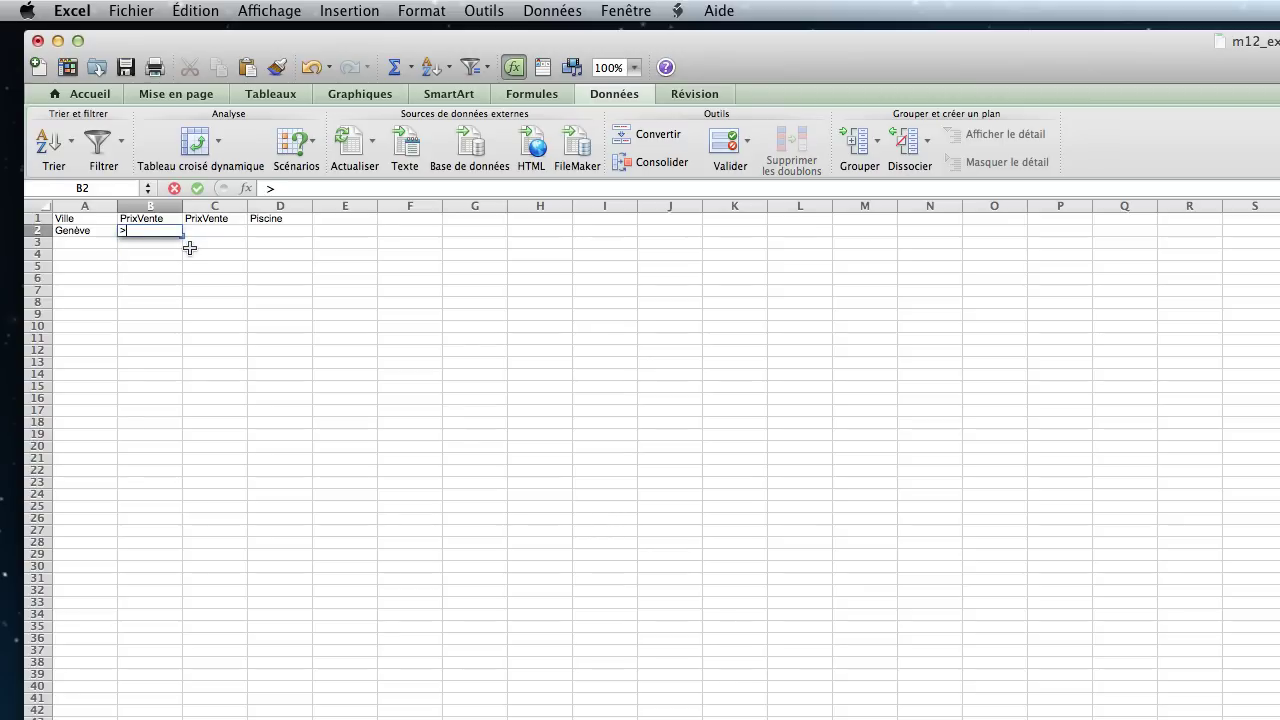
text(=80000)
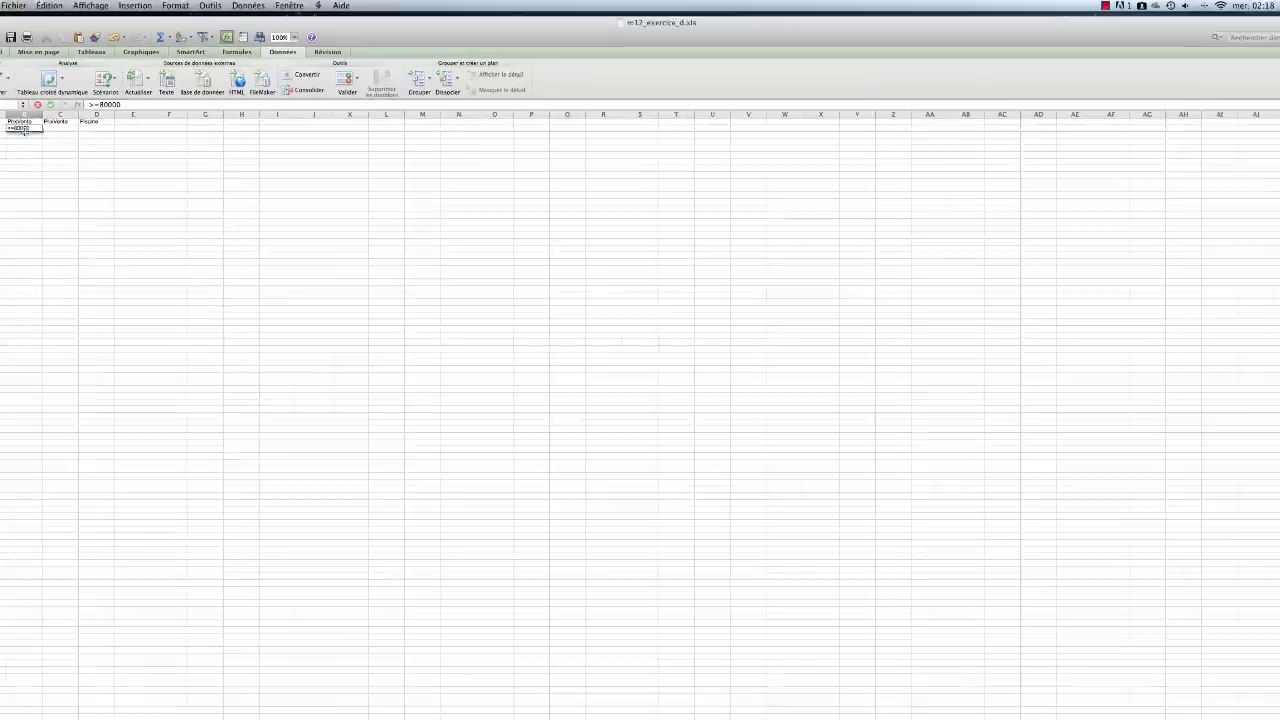
key(Tab)
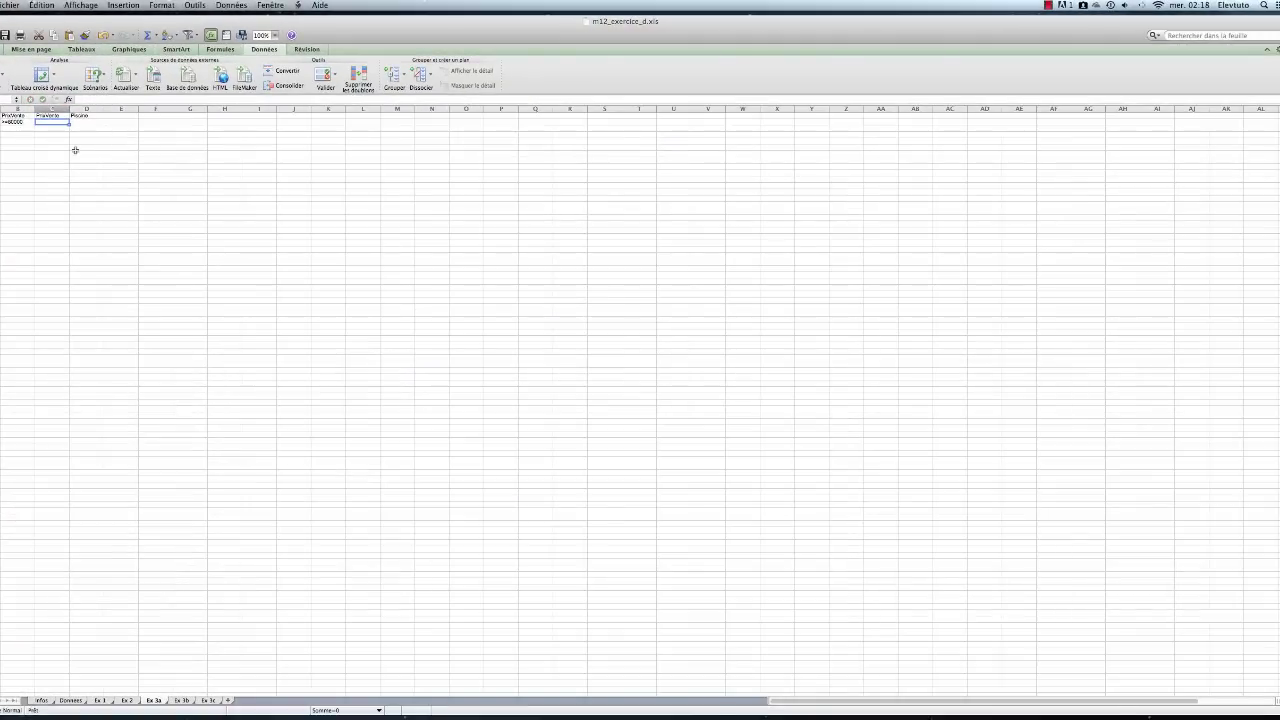
- Enter the upper price criterion <500000 in C2 under the second PrixVente header
text(>)
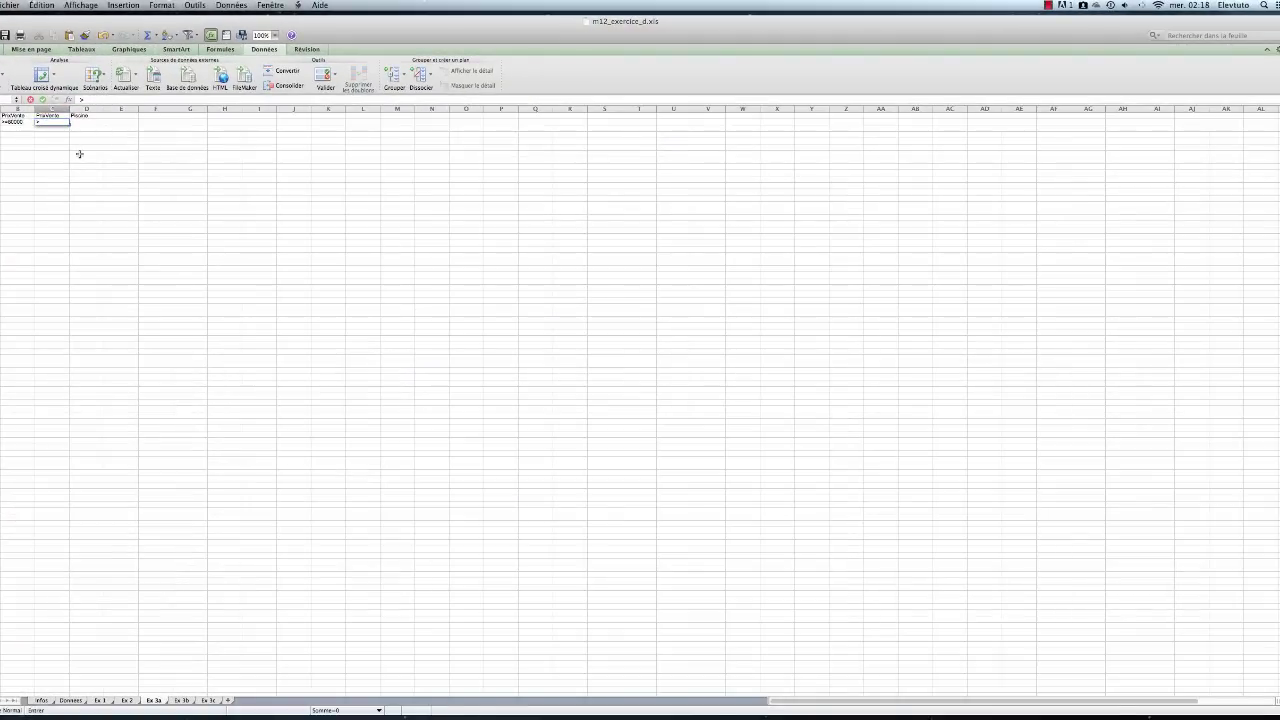
key(Return)
text(<)
key(Return)
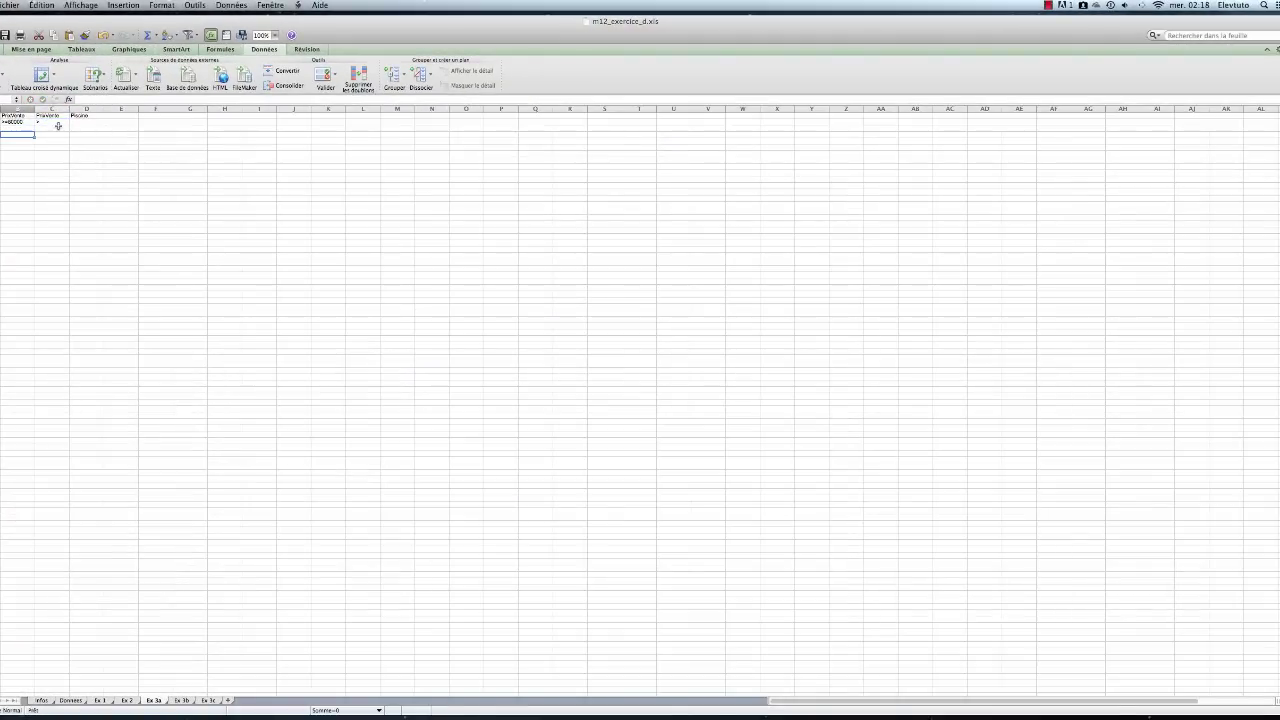
double_click(58, 122)
click(59, 127)
text(<)
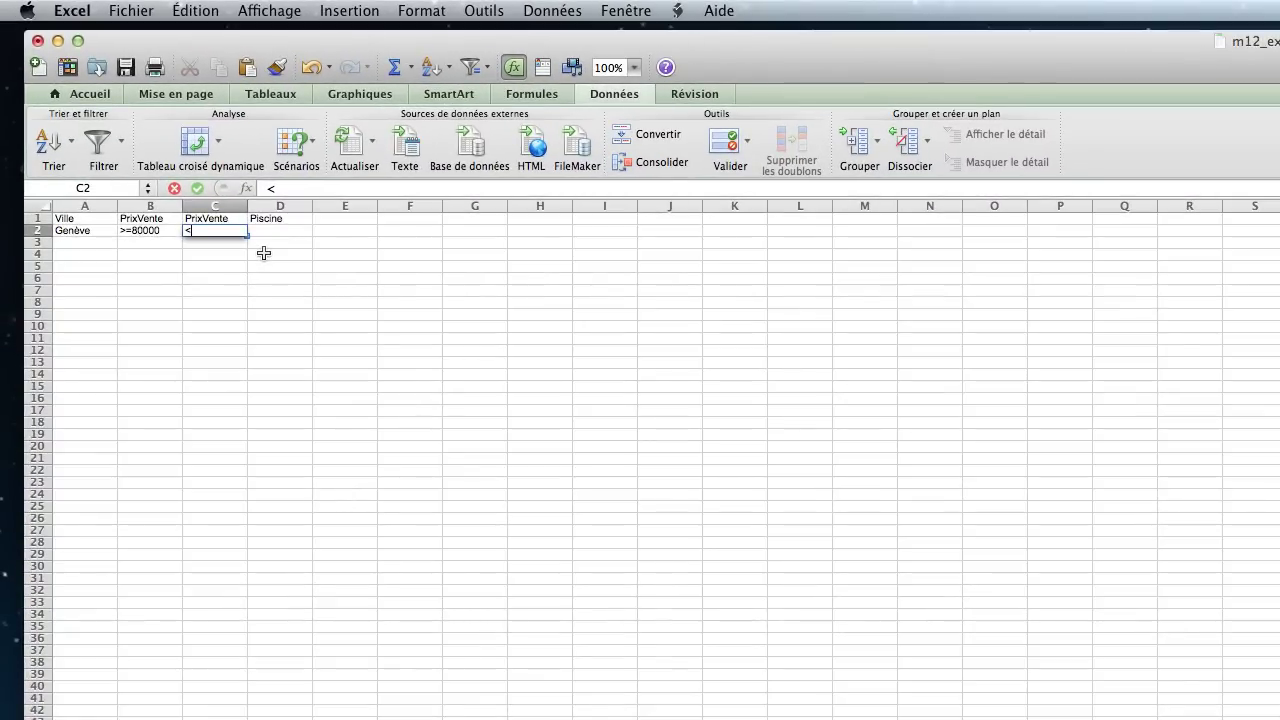
text(500000)
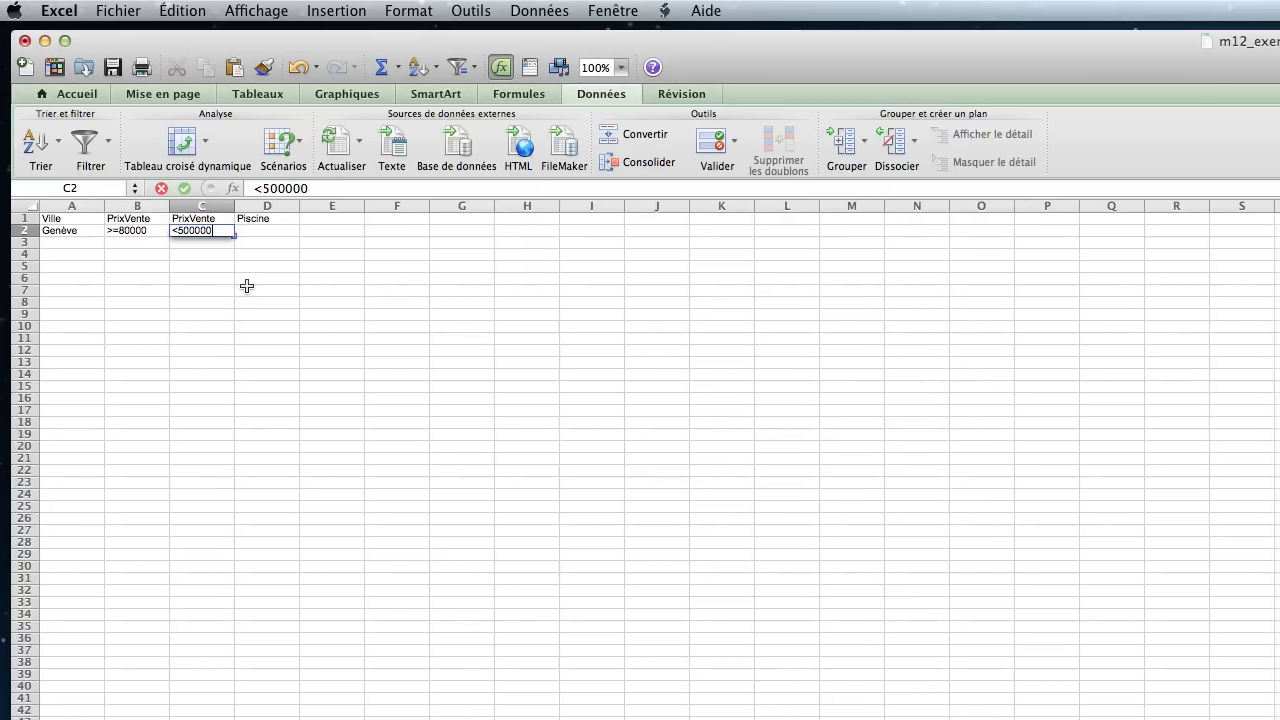
key(Tab)
- Change the lower price criterion in B2 to >=300000
click(168, 230)
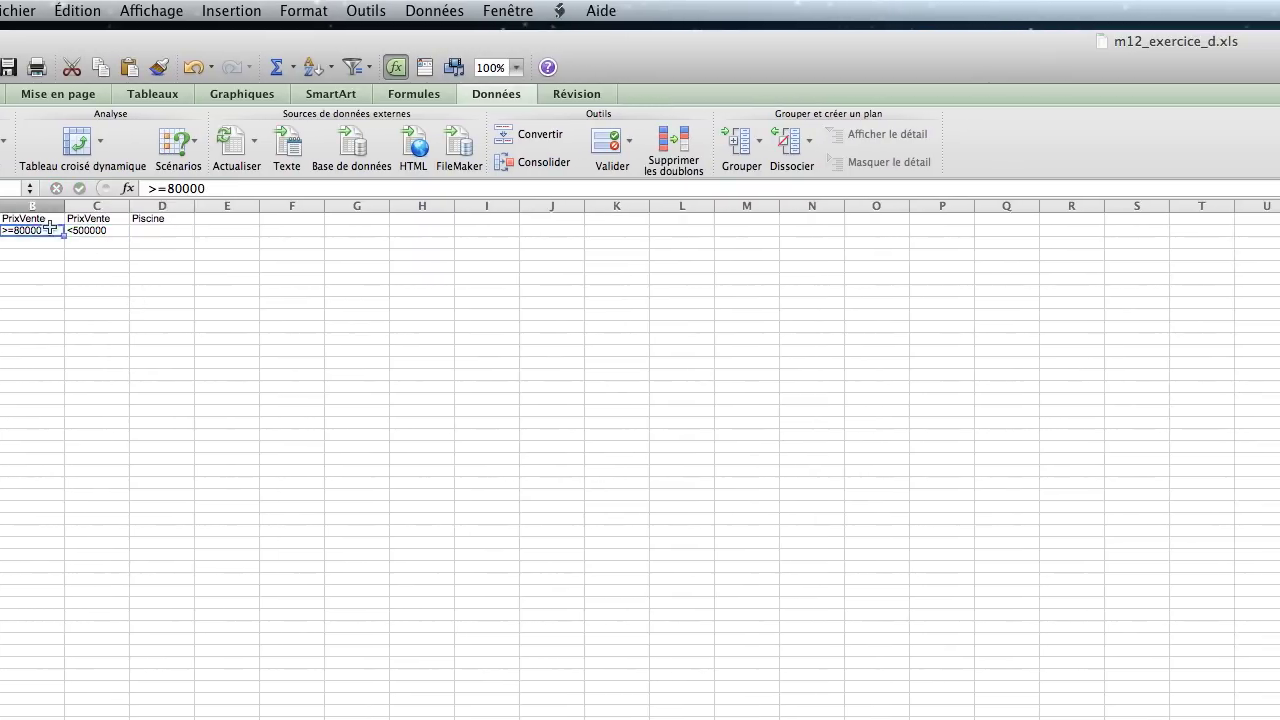
double_click(50, 228)
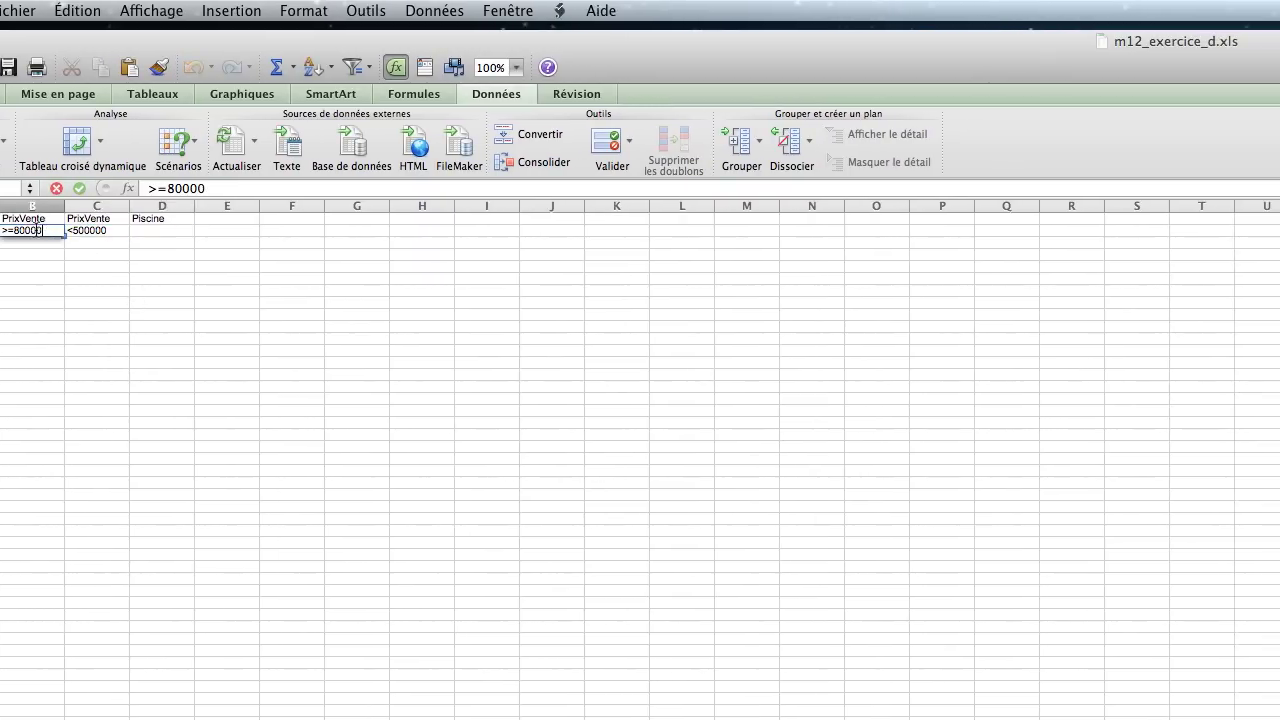
drag(46, 230, 14, 230)
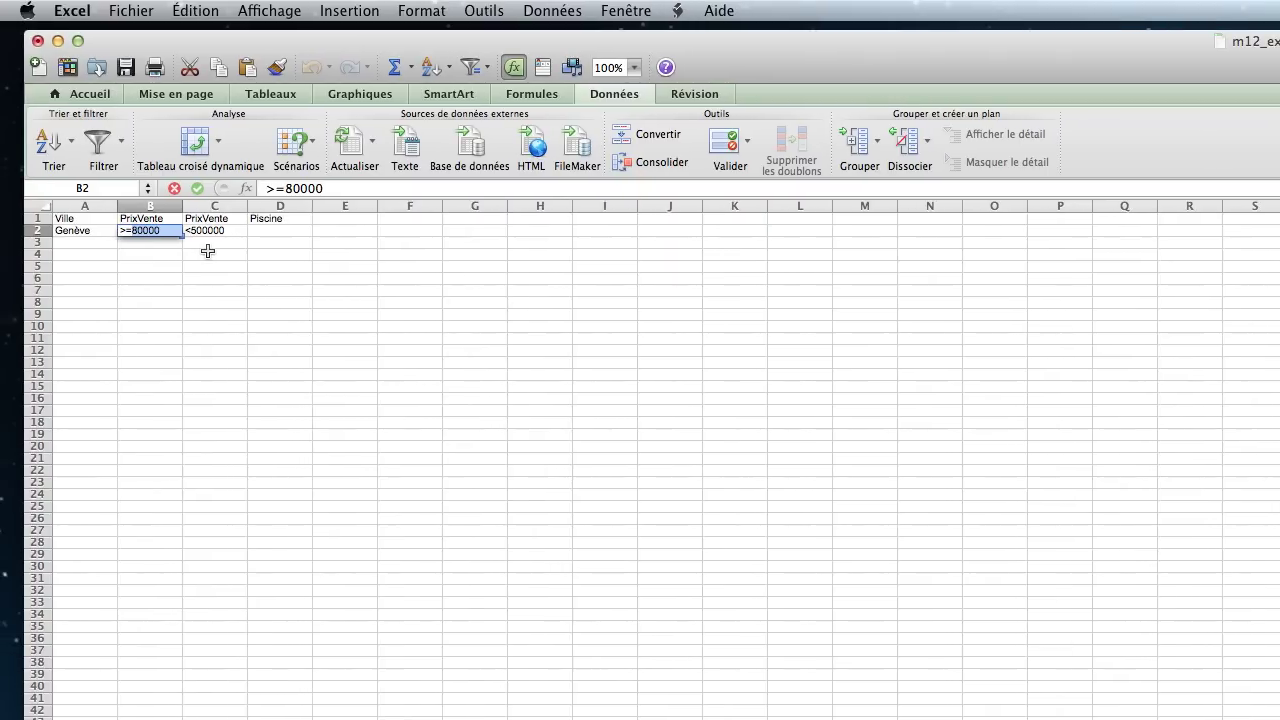
text(300000)
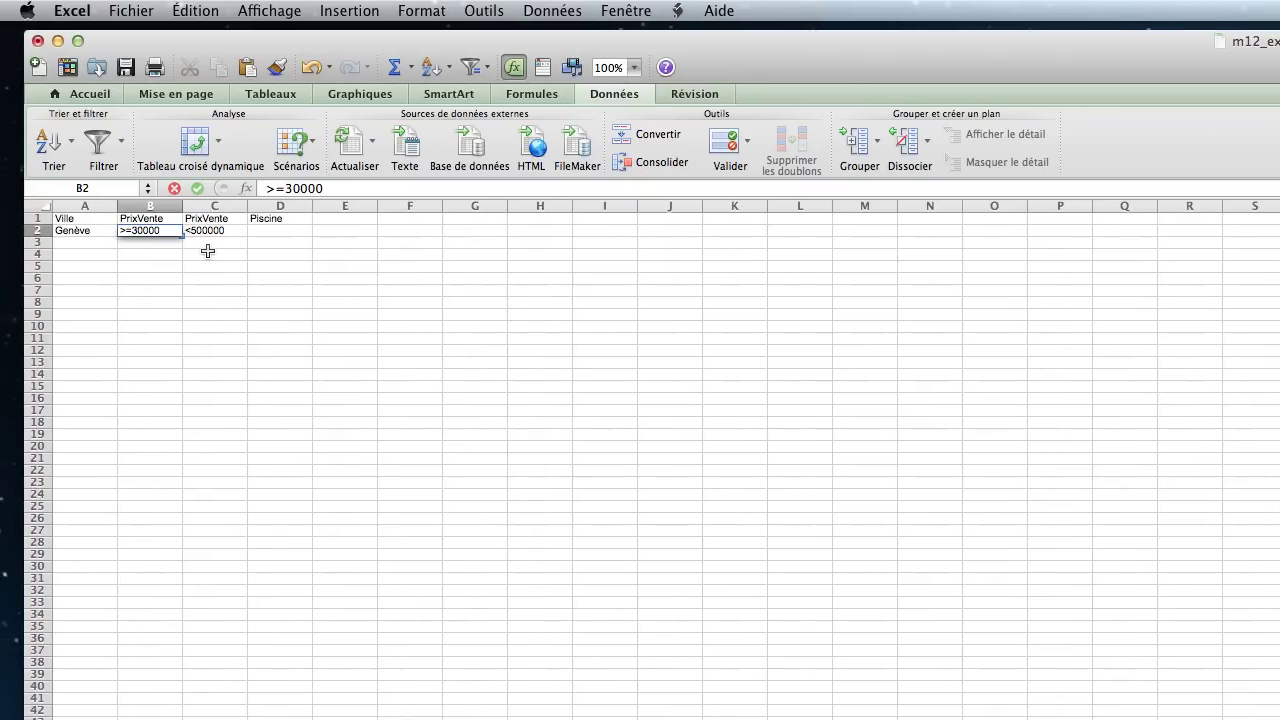
key(Tab)
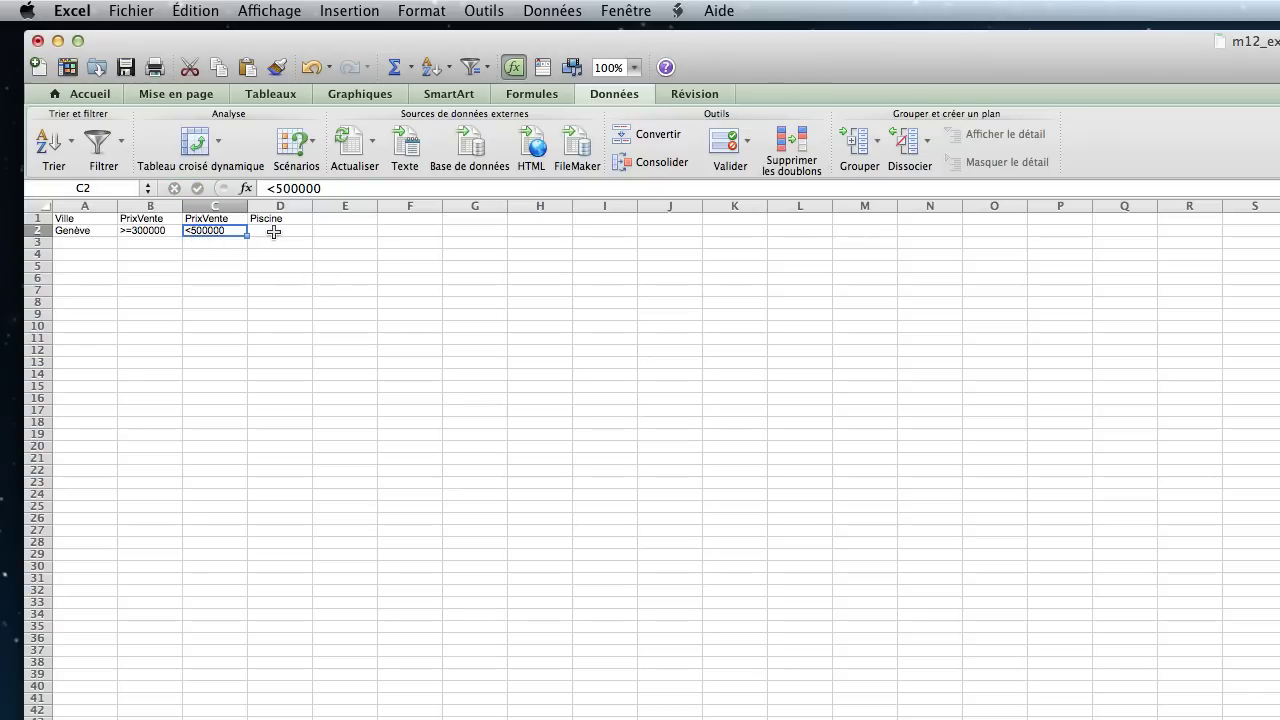
- Enter VRAI in D2 under Piscine and change the upper price criterion in C2 to <=500000
click(273, 231)
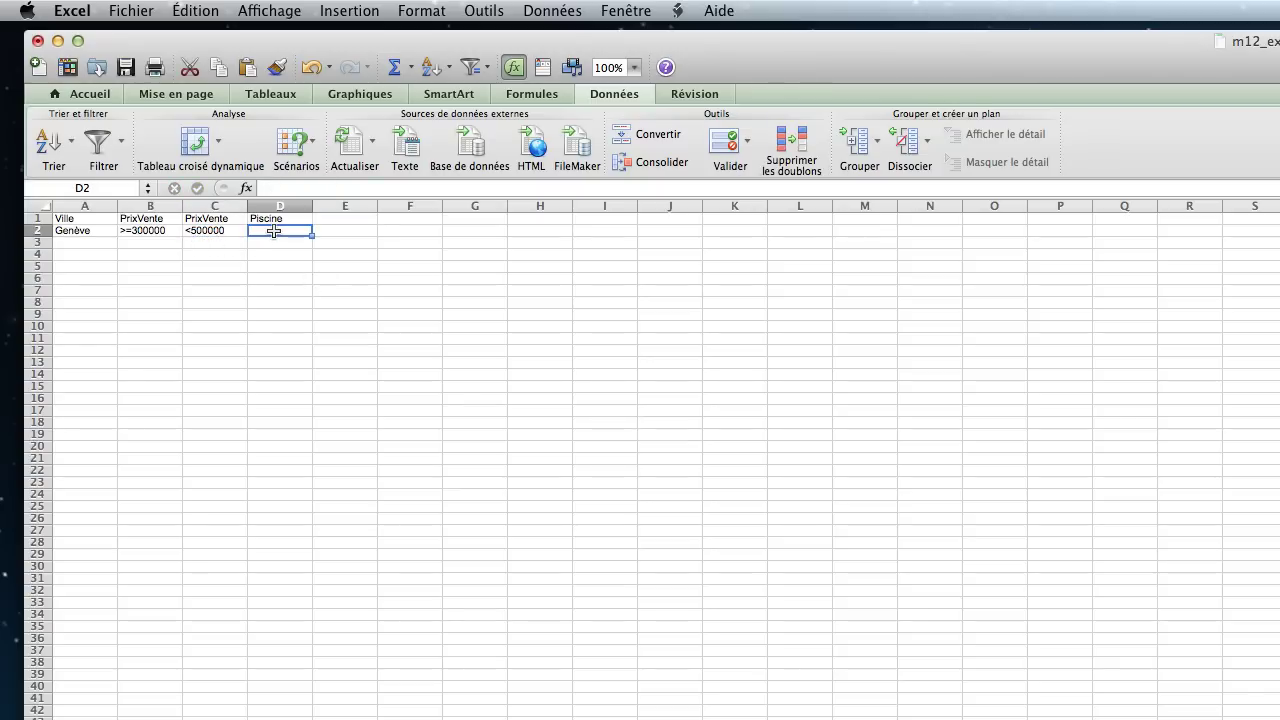
text(VRAI)
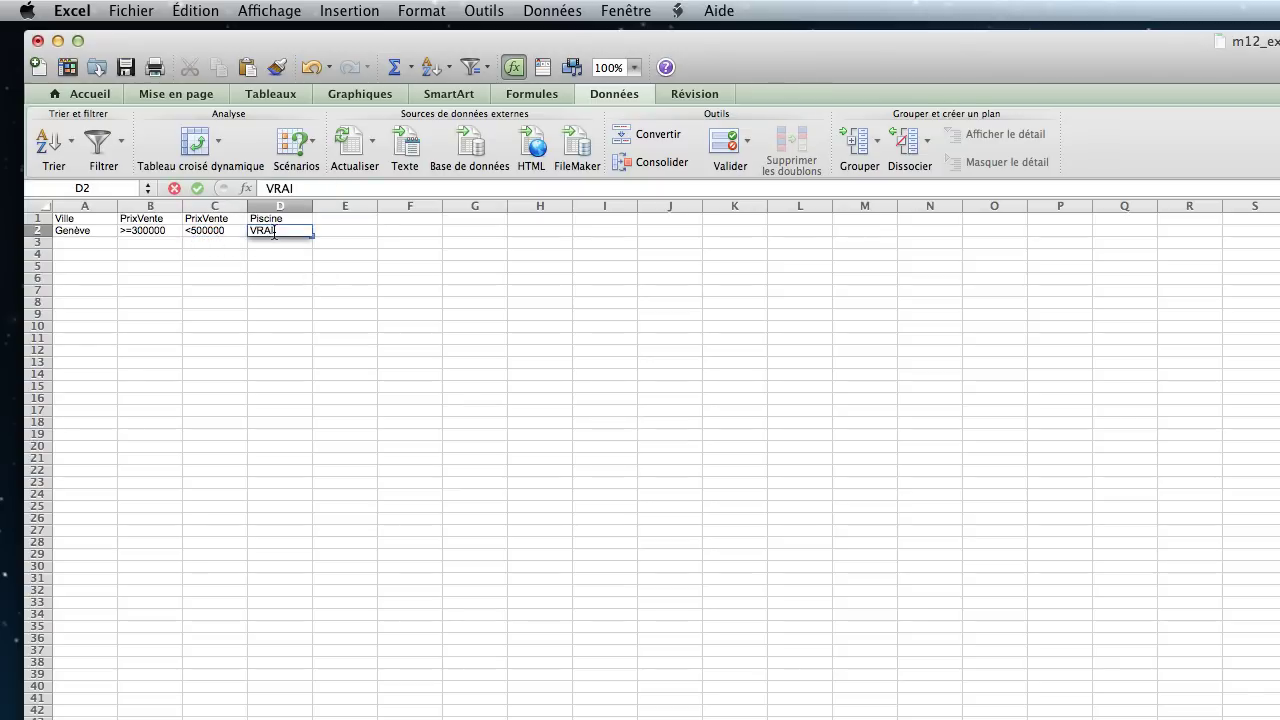
key(Return)
double_click(197, 232)
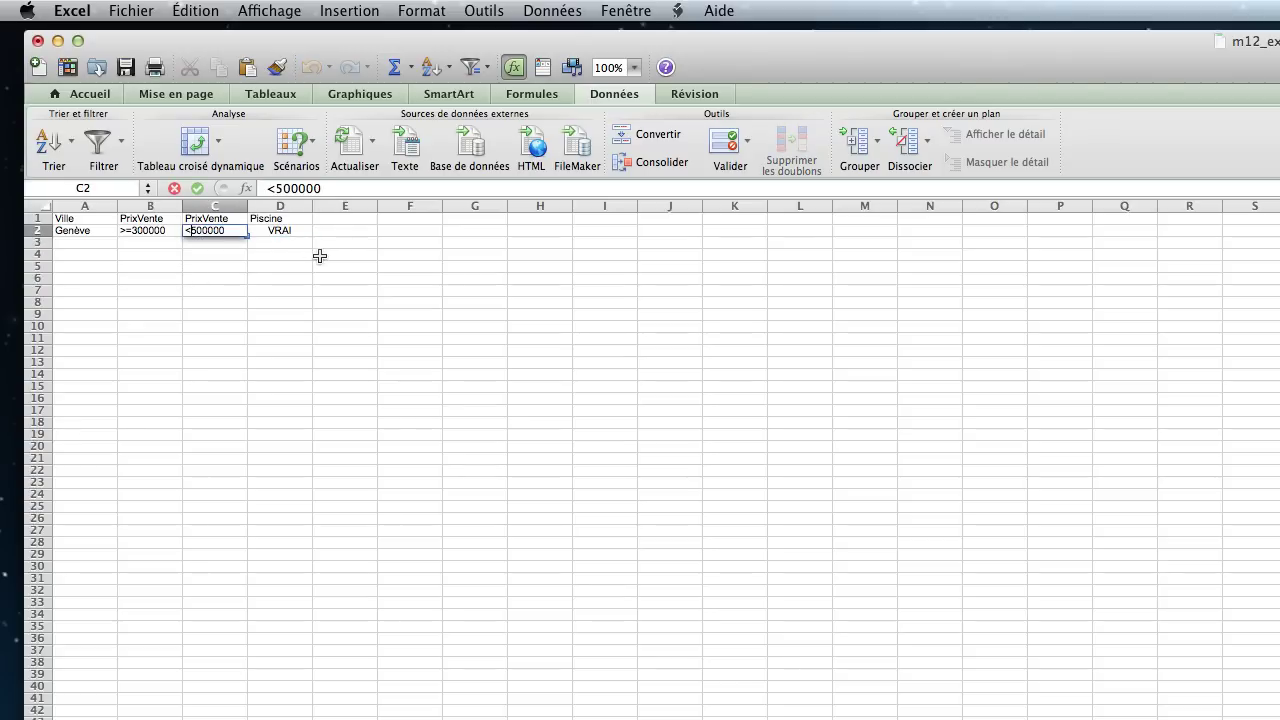
text(=)
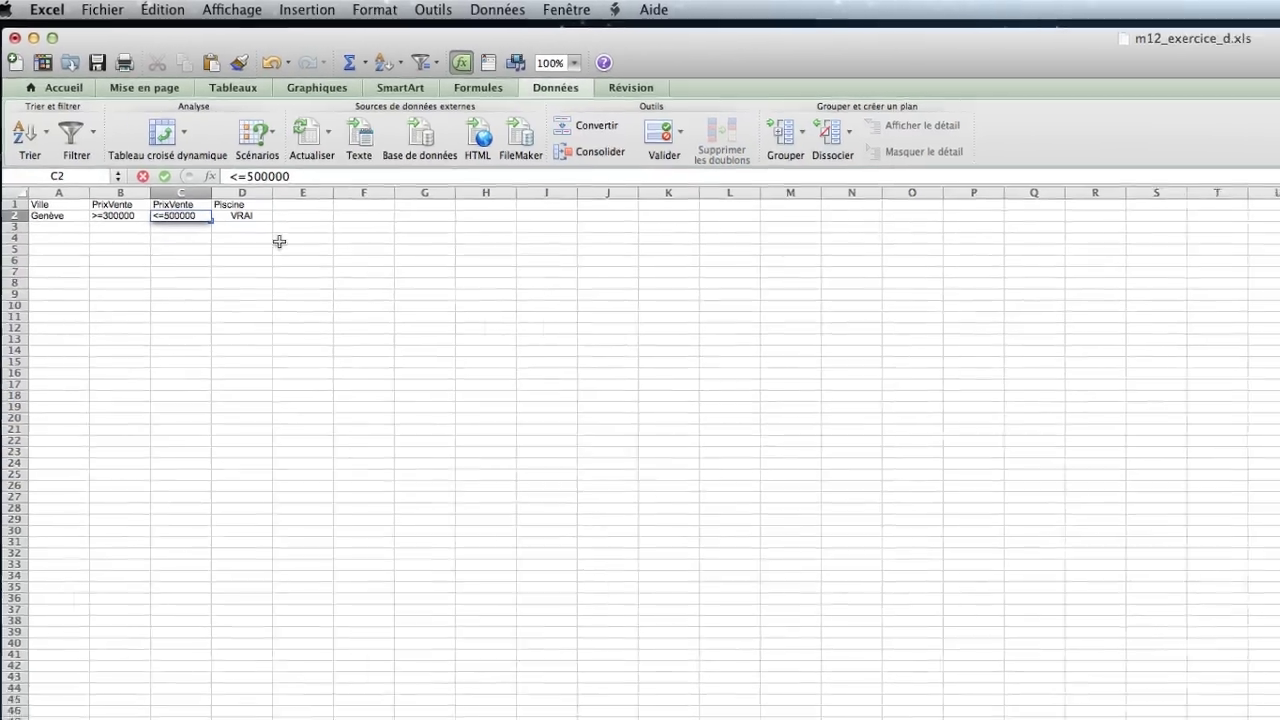
click(298, 302)
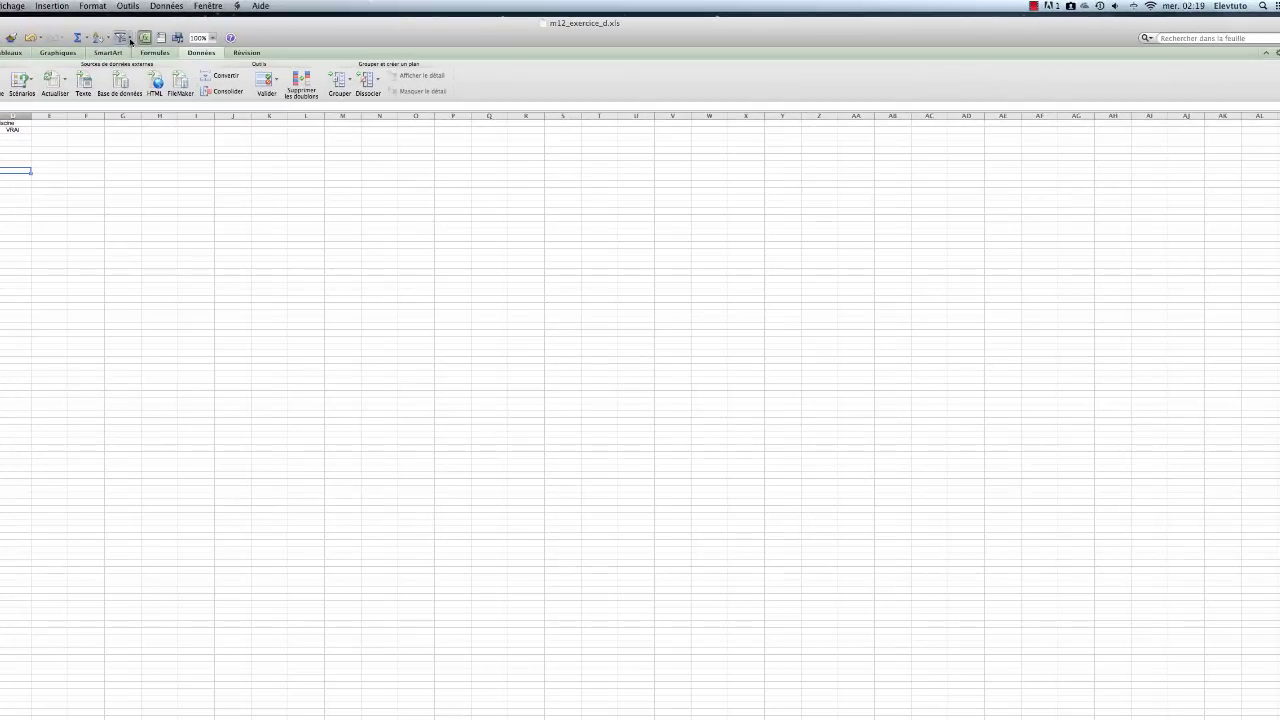
- Start an advanced filter that copies to another location, with columns A:H of the Donnees sheet as the list range
click(131, 38)
click(145, 121)
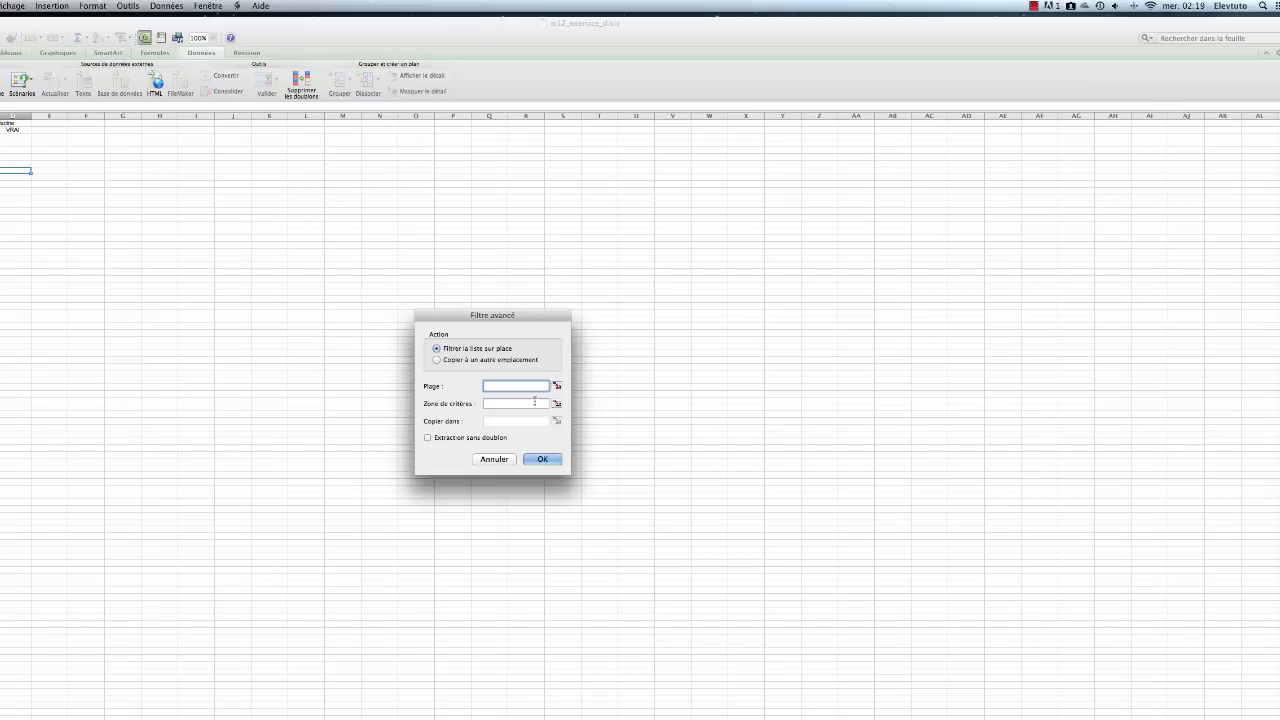
click(461, 362)
click(2, 717)
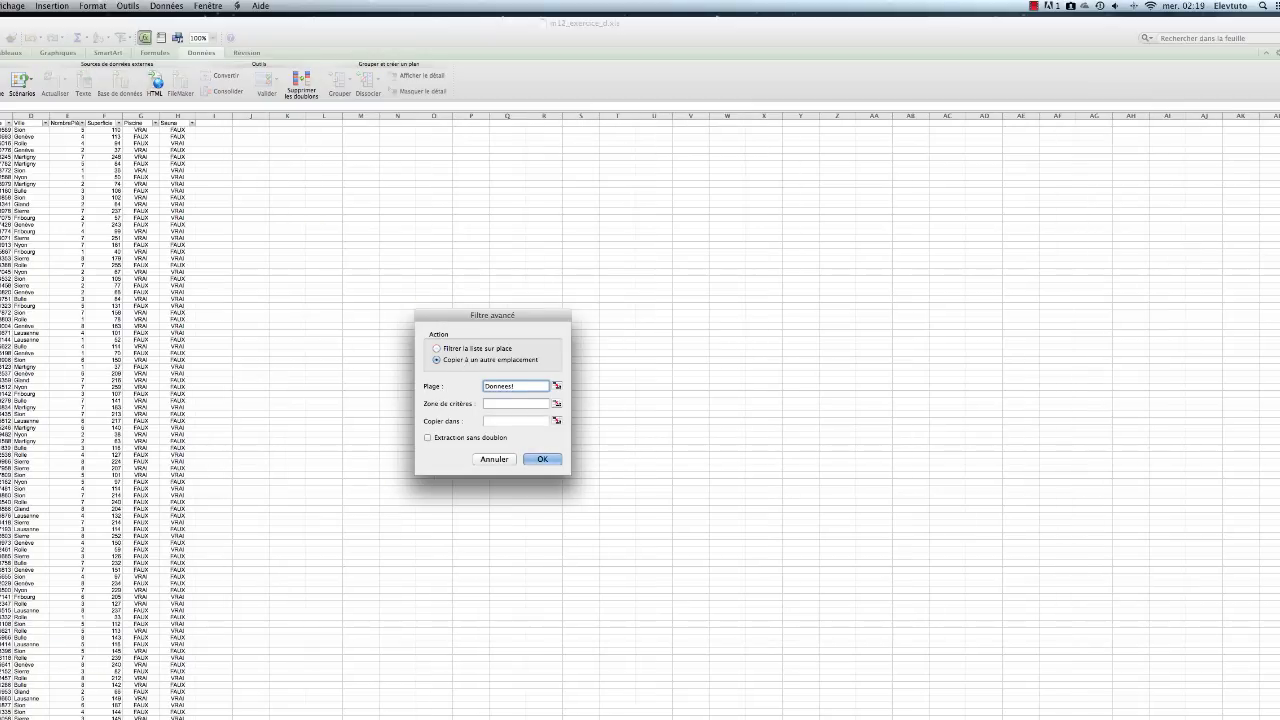
drag(2, 115, 178, 115)
- Set the advanced filter's criteria range to A1:D2 of the Ex 3a sheet
click(495, 403)
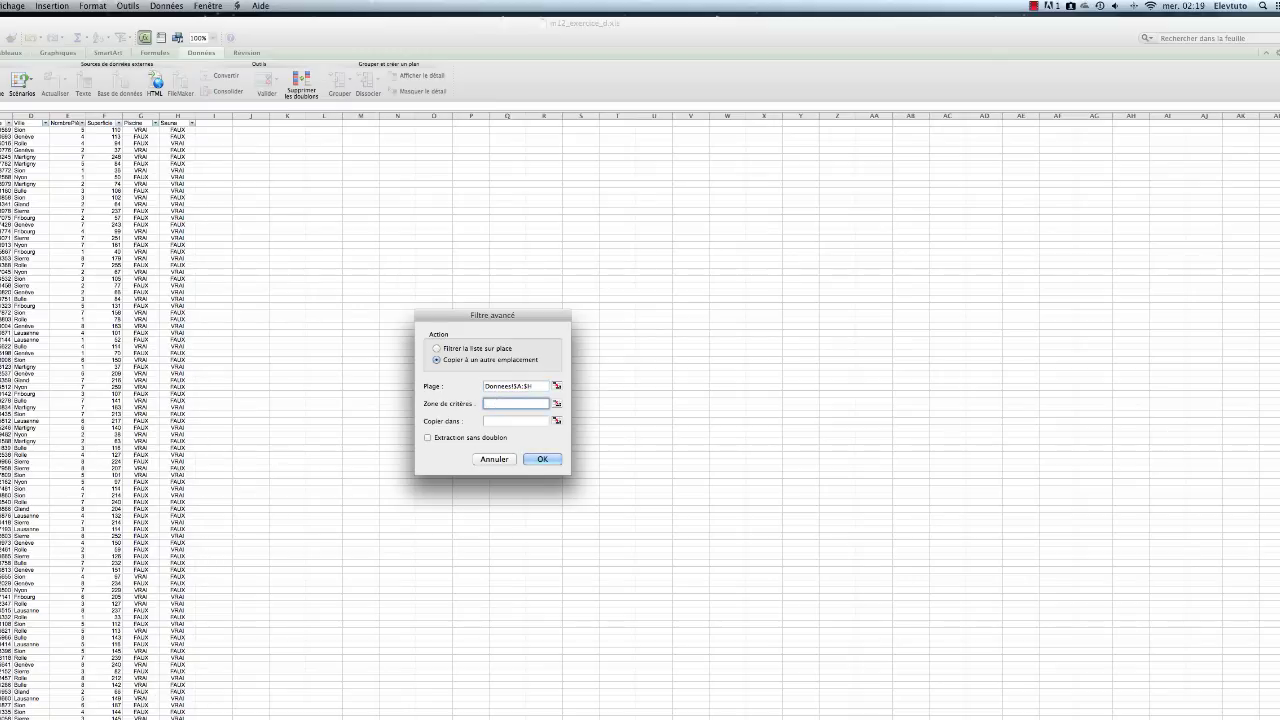
click(194, 717)
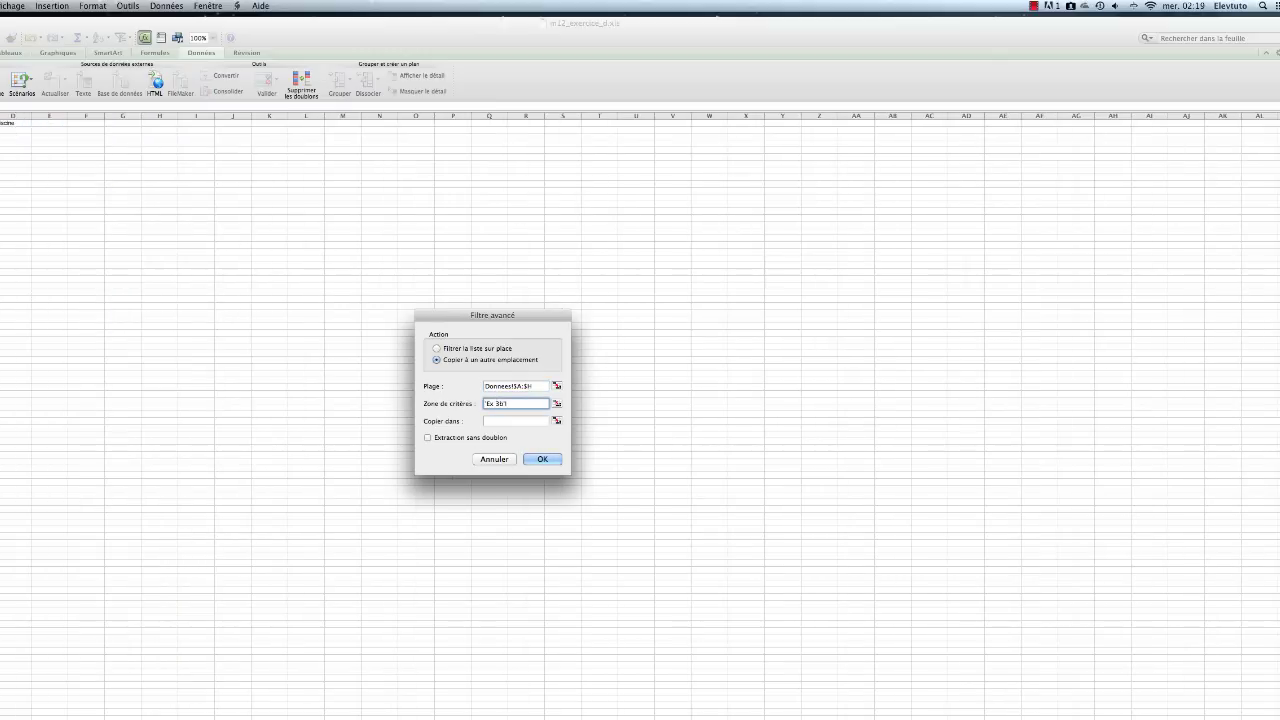
click(160, 717)
drag(0, 123, 20, 130)
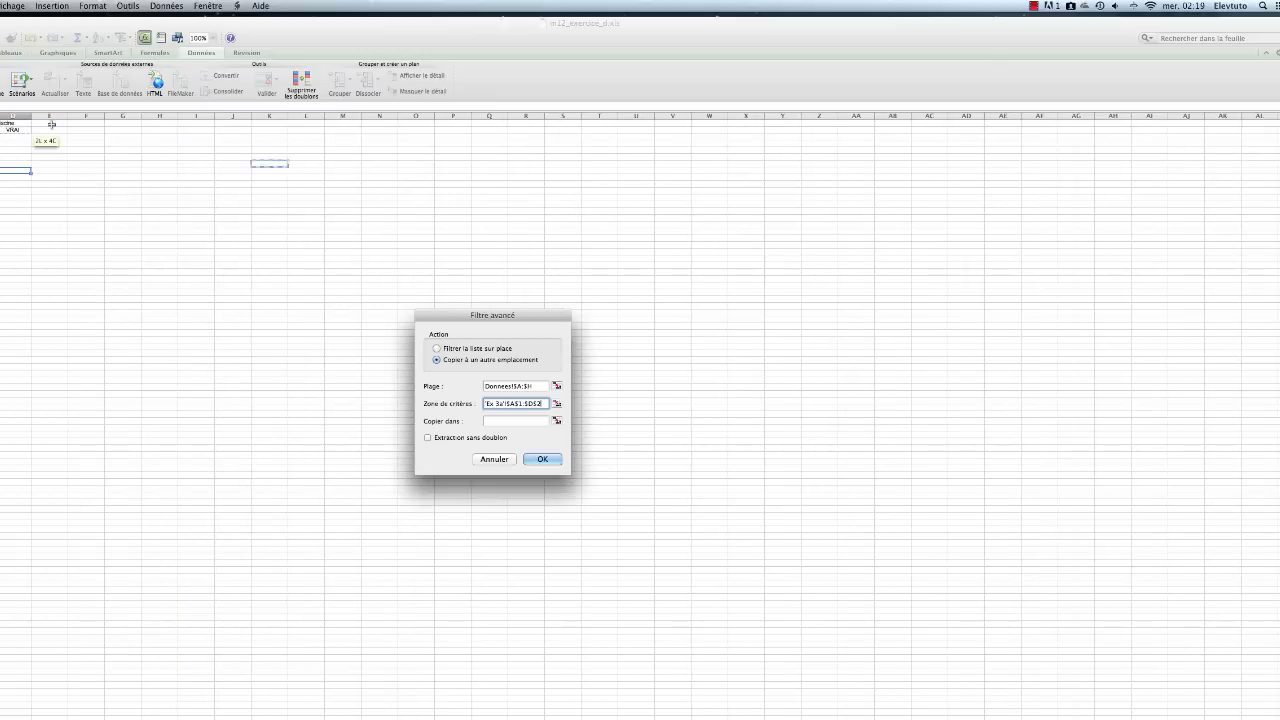
- Set A5 of Ex 3a as the copy destination, enable extraction without duplicates, and run the advanced filter
click(505, 421)
click(0, 150)
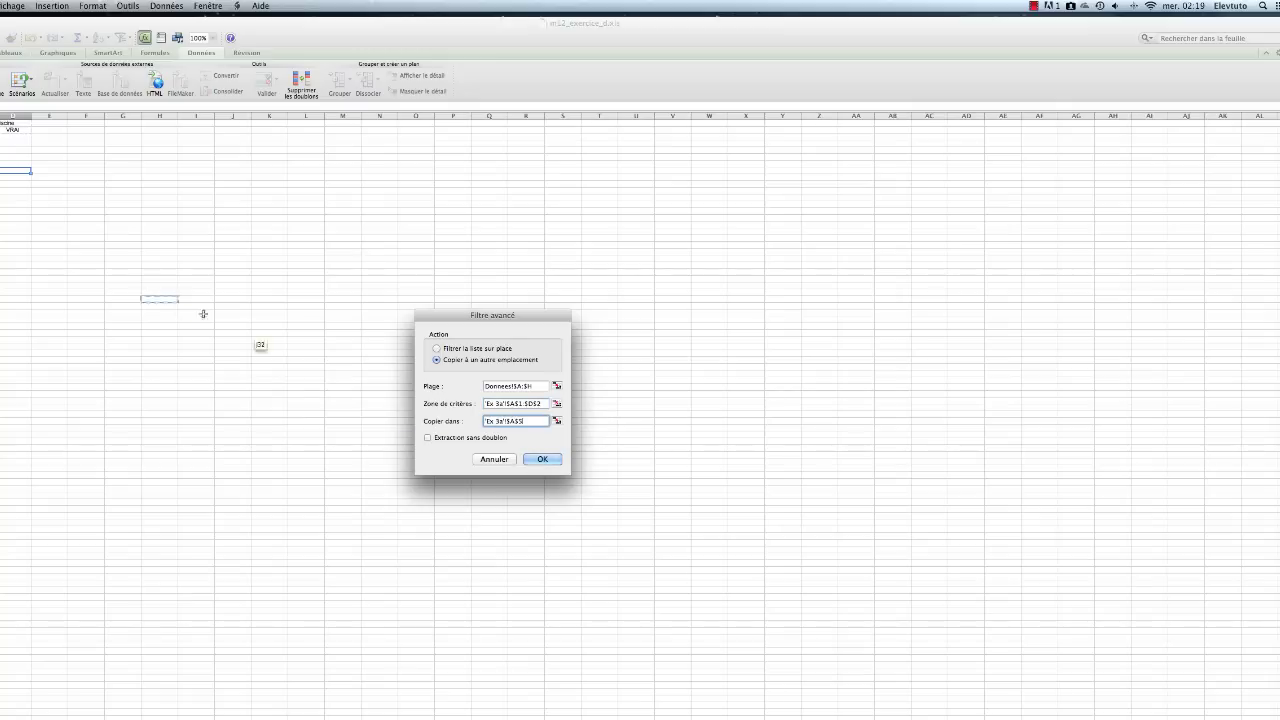
click(428, 438)
click(542, 459)
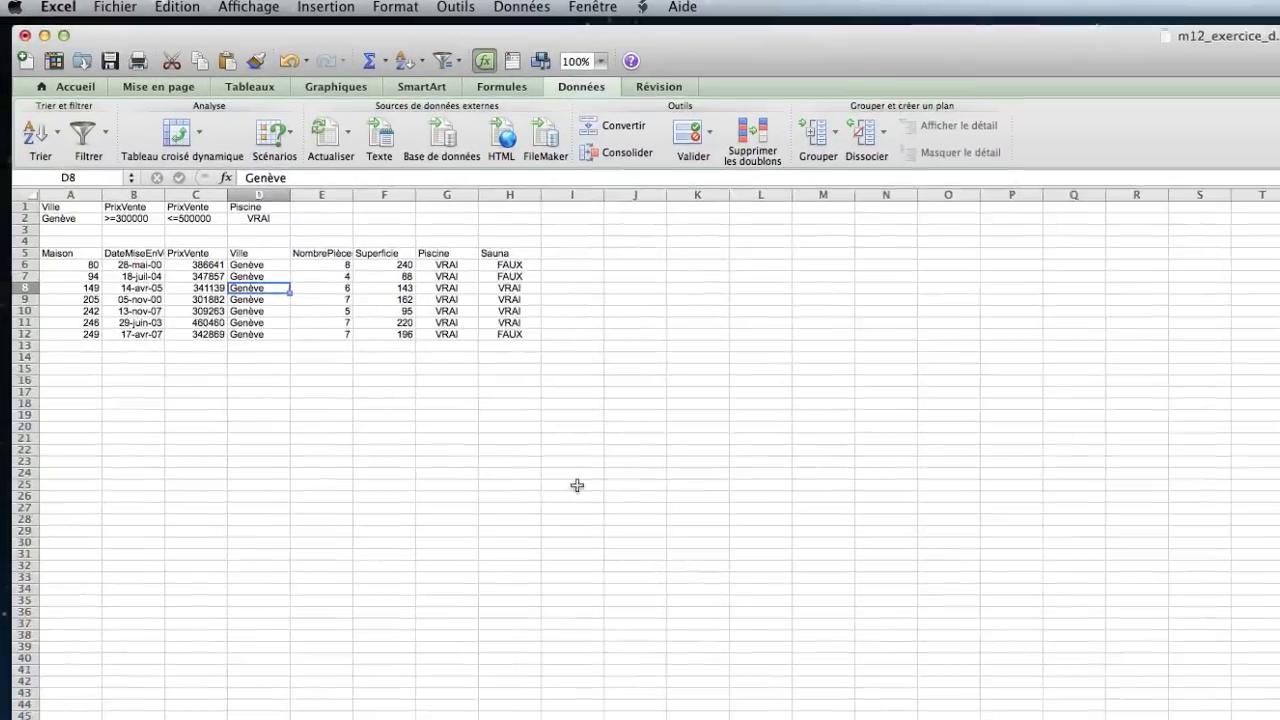
- Copy the criteria values in A2:D2 of Ex 3a to A2 of the Ex 3b and Ex 3c sheets
click(194, 287)
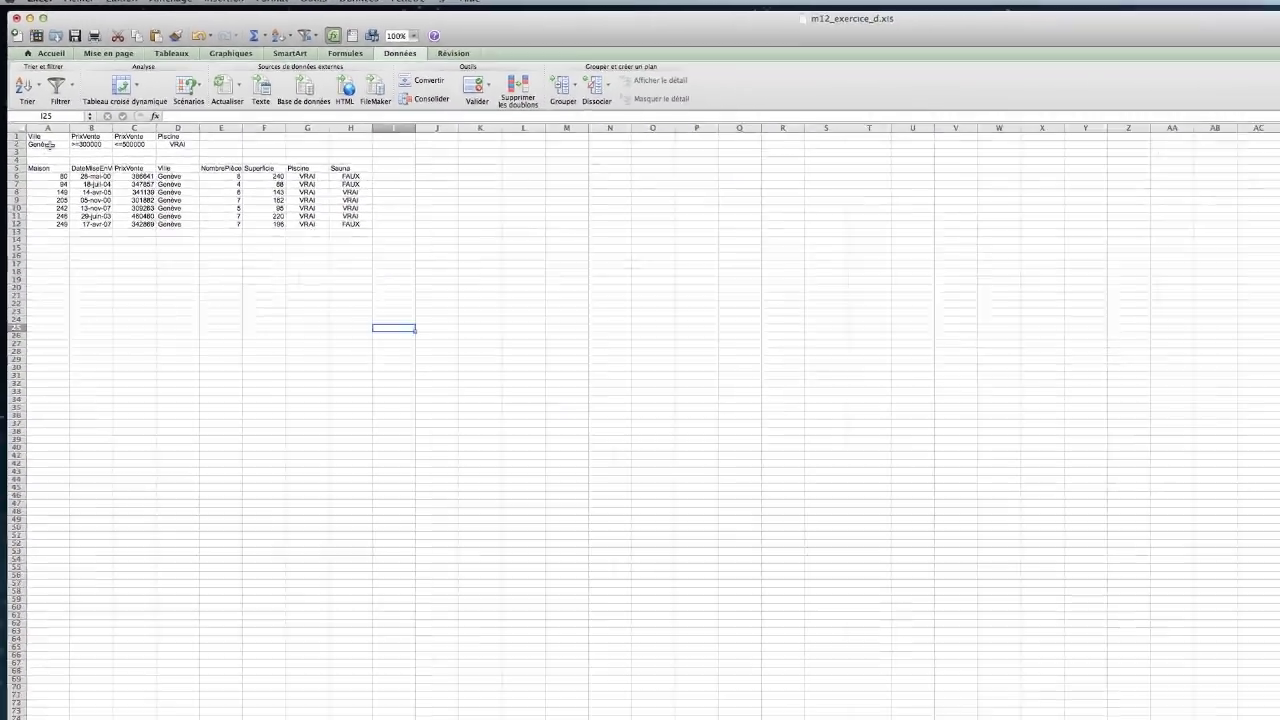
drag(84, 226, 226, 220)
drag(96, 100, 131, 105)
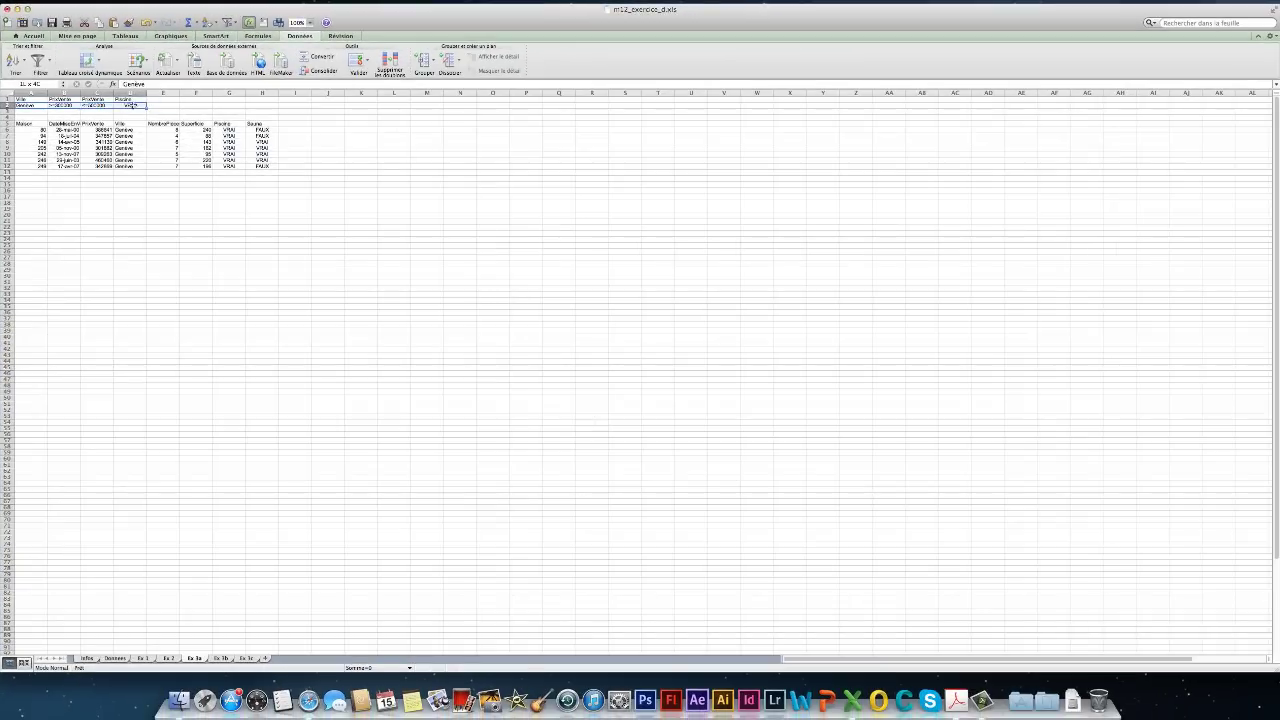
key(super+c)
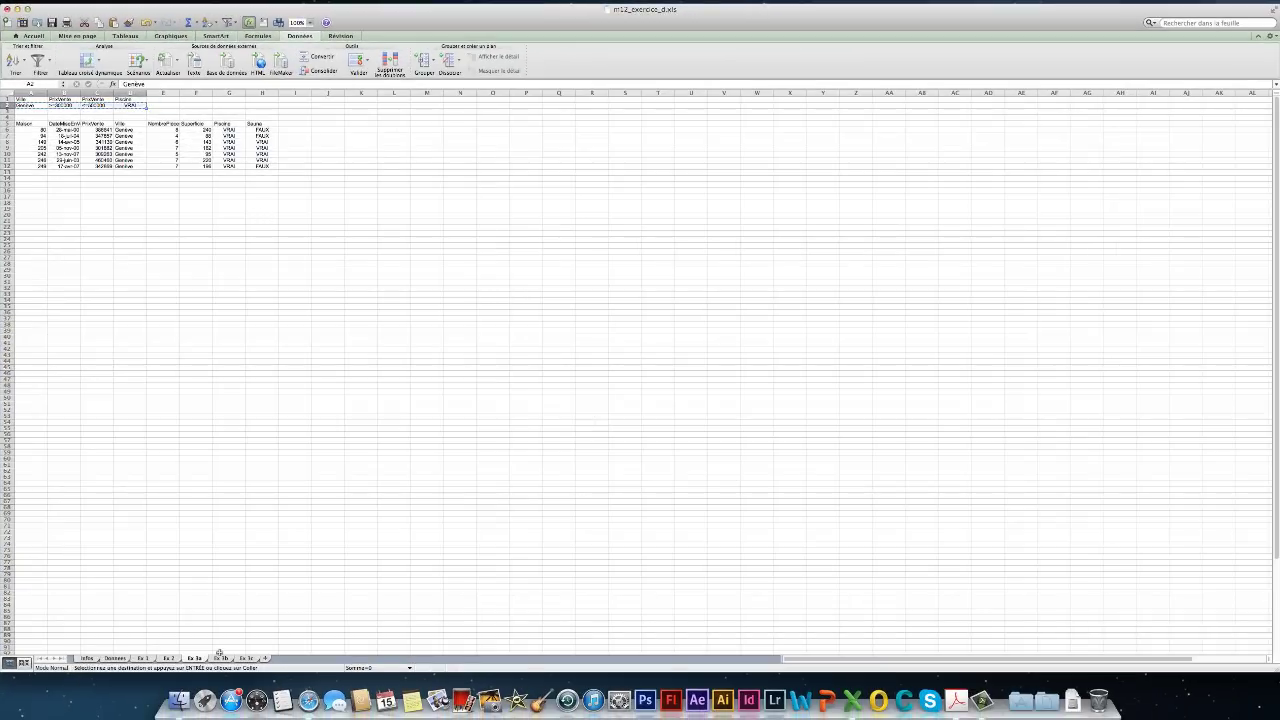
click(219, 658)
click(20, 106)
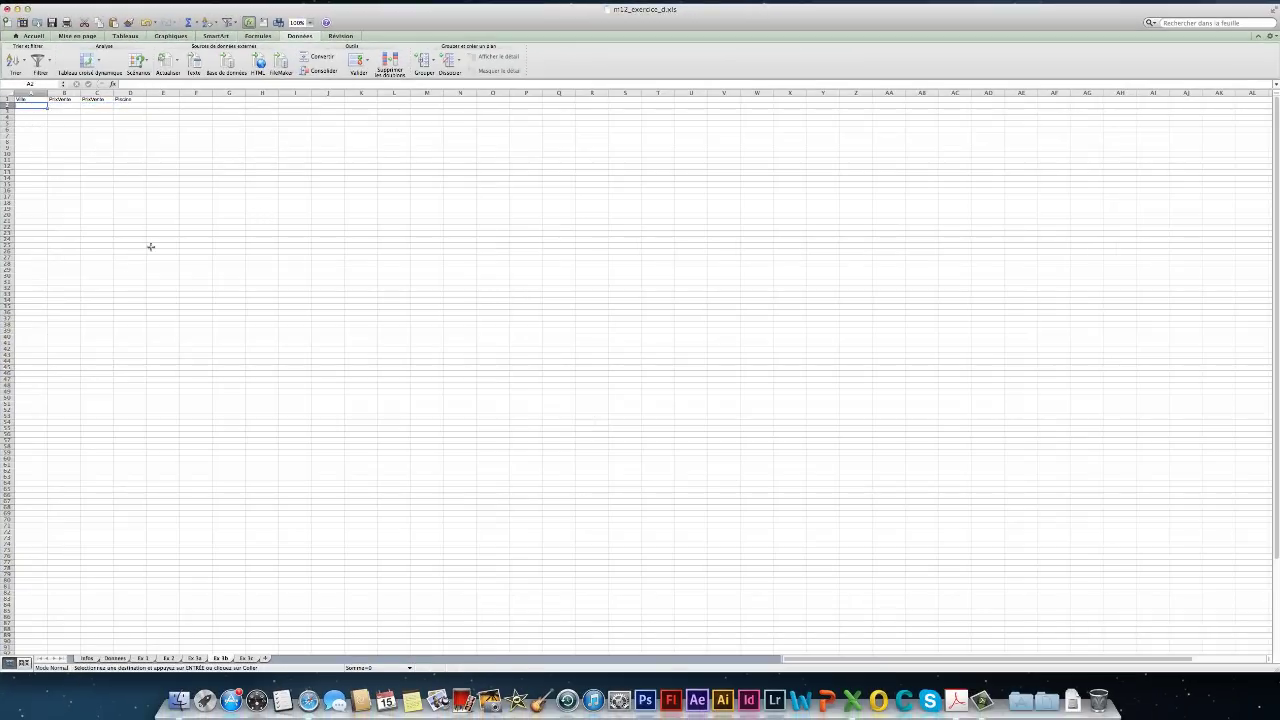
key(super+v)
click(246, 658)
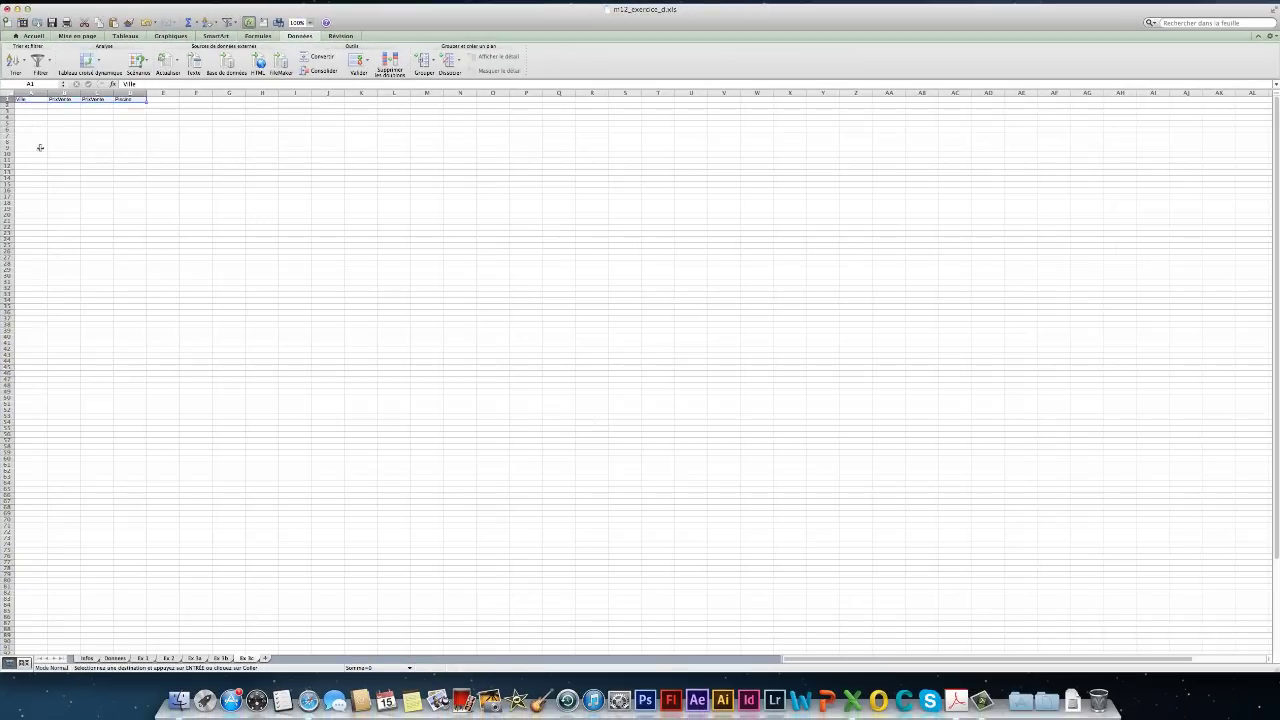
click(30, 106)
key(super+v)
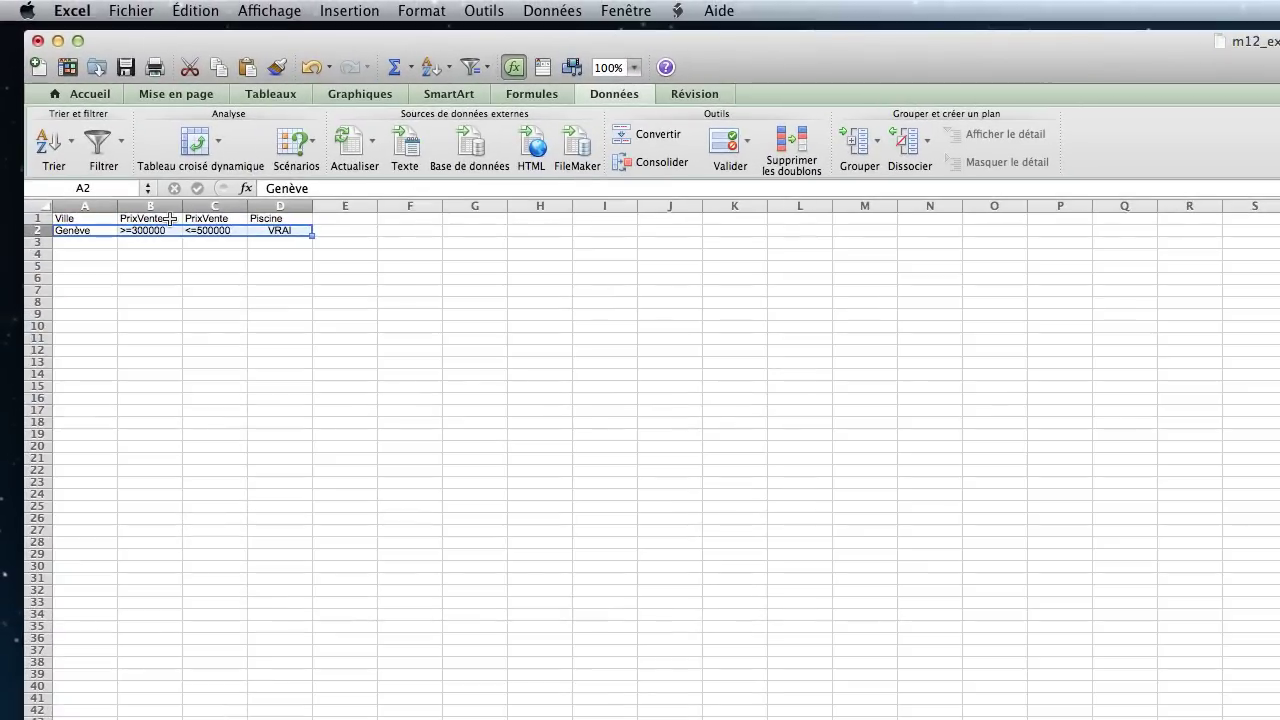
- Set the Ville criterion in A2 of the Ex 3b sheet to Lausanne
click(120, 223)
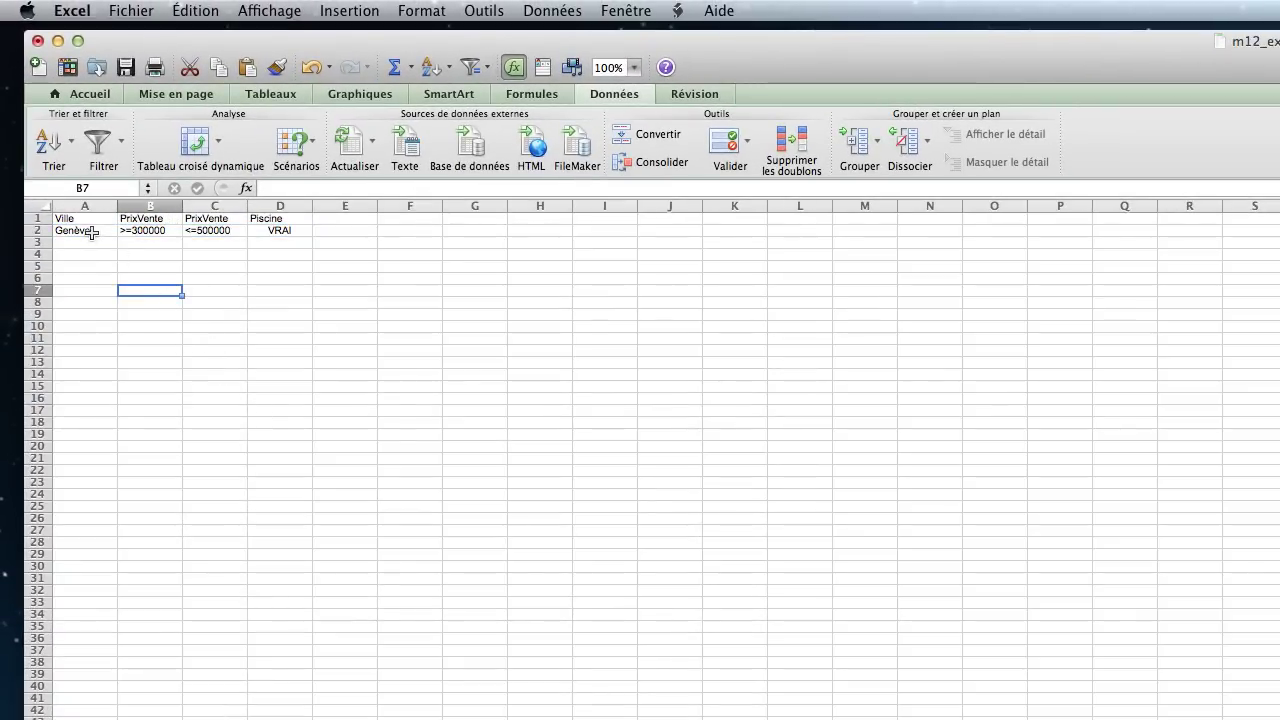
double_click(90, 230)
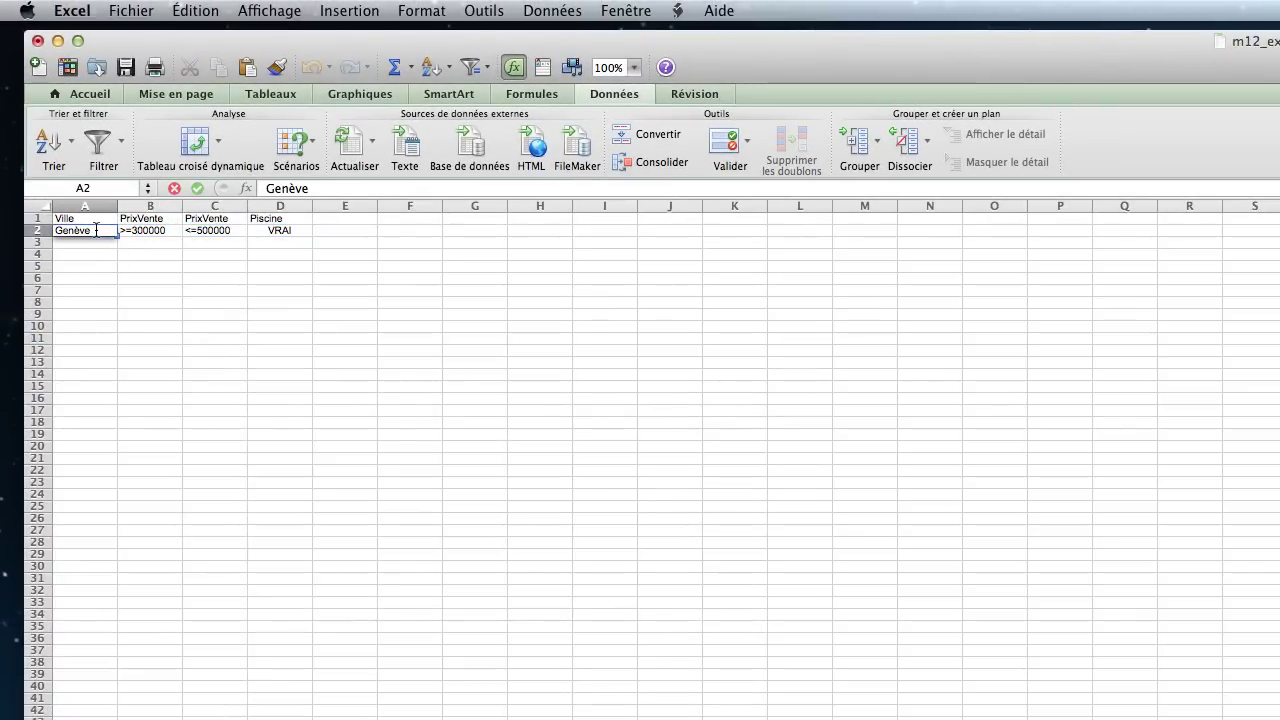
drag(96, 231, 2, 233)
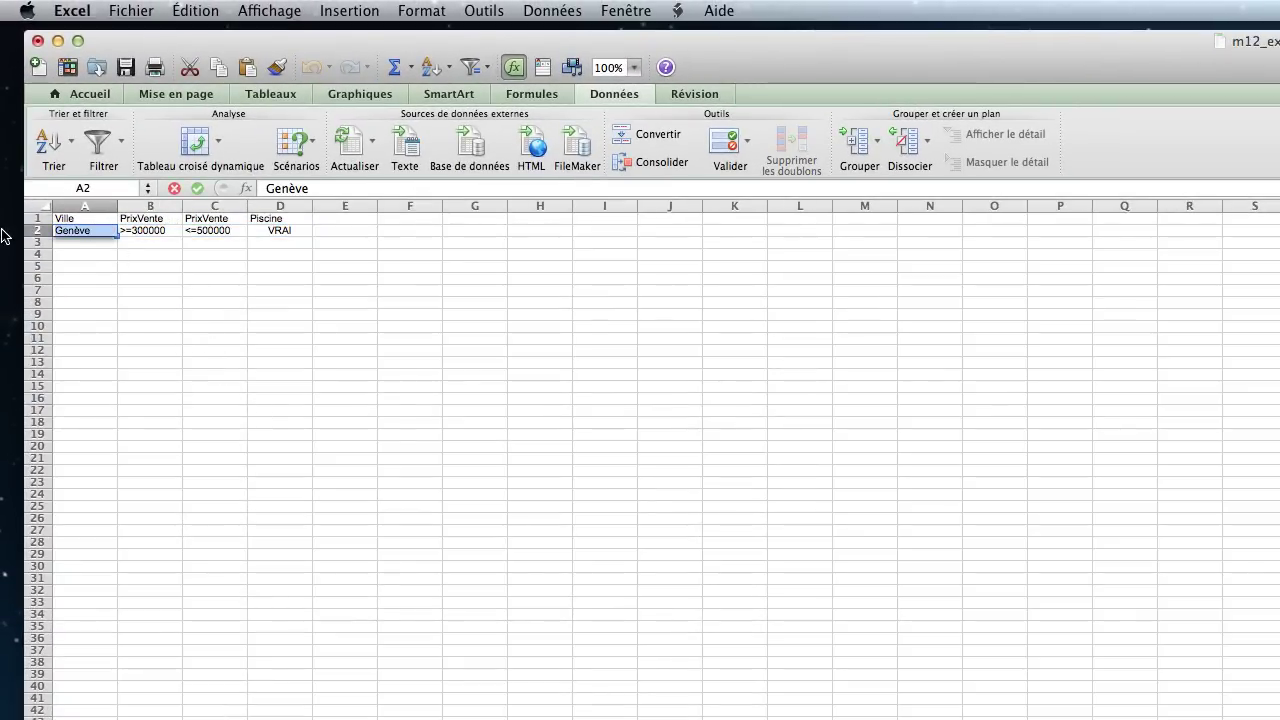
text(Lausanne)
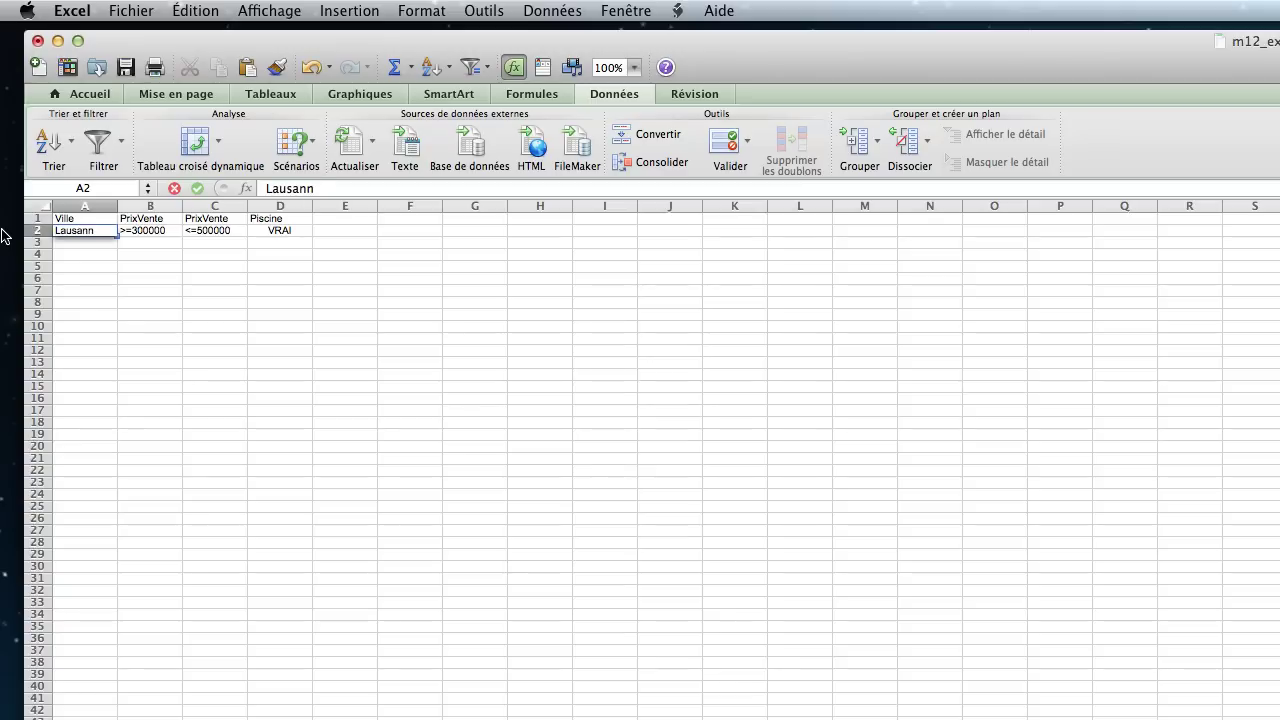
- Set the two PrixVente criteria of Ex 3b to >=80000 in B2 and <=150000 in C2
double_click(152, 230)
drag(172, 230, 135, 232)
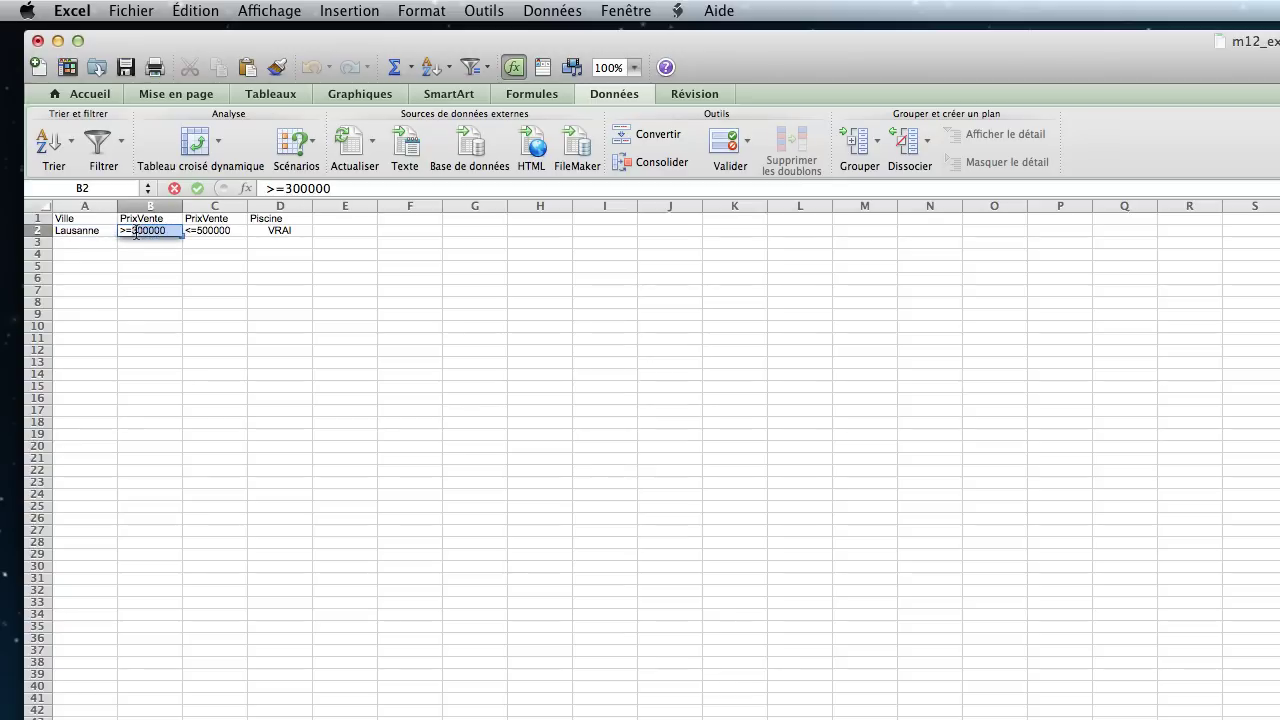
text(80000)
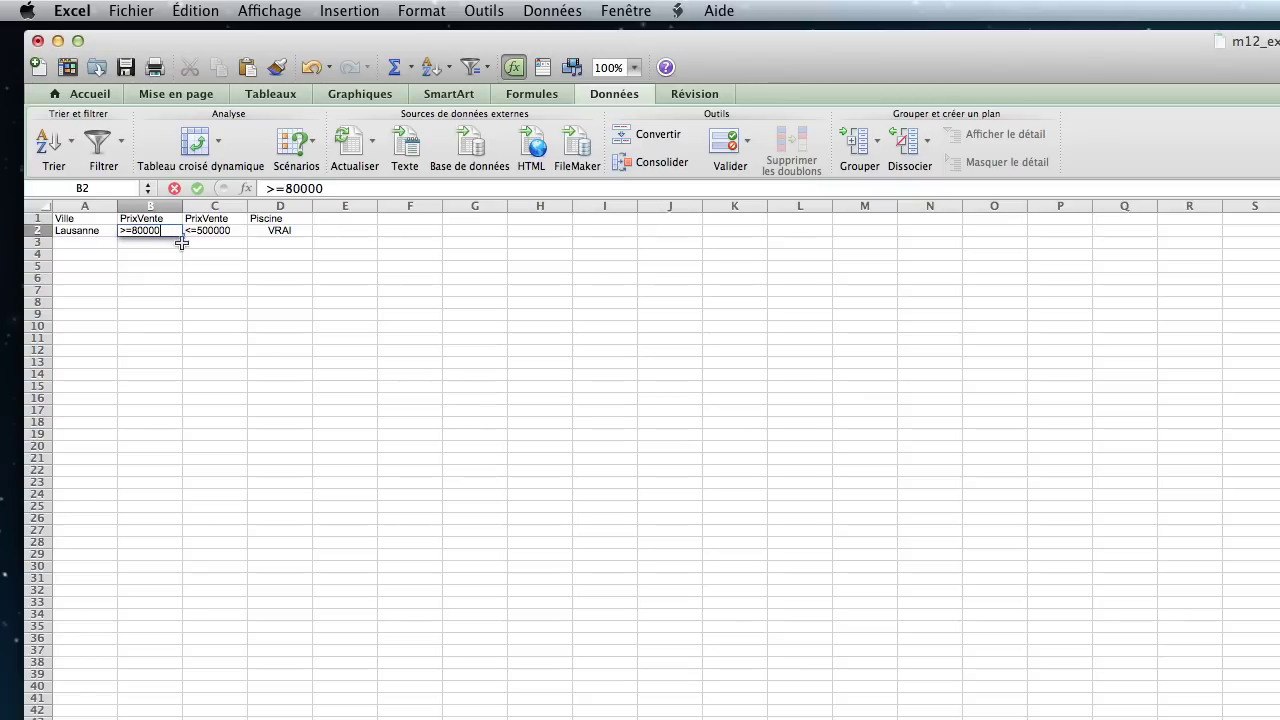
double_click(220, 232)
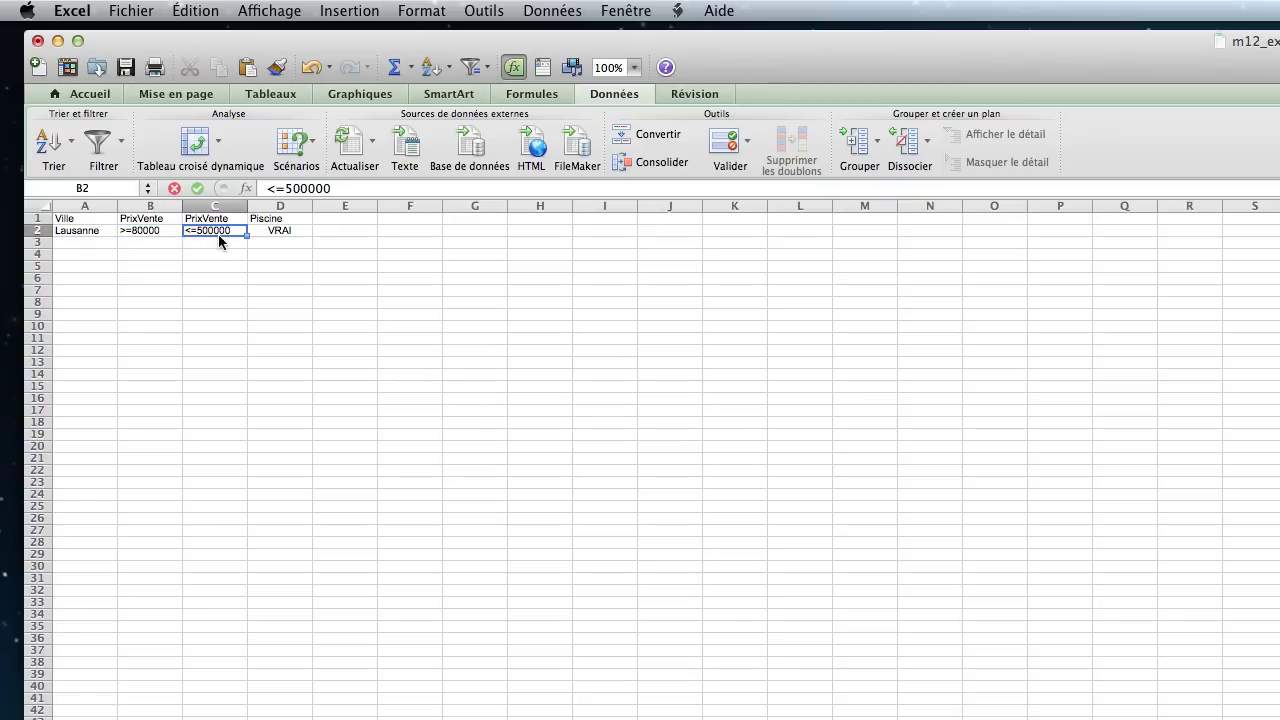
drag(232, 231, 200, 233)
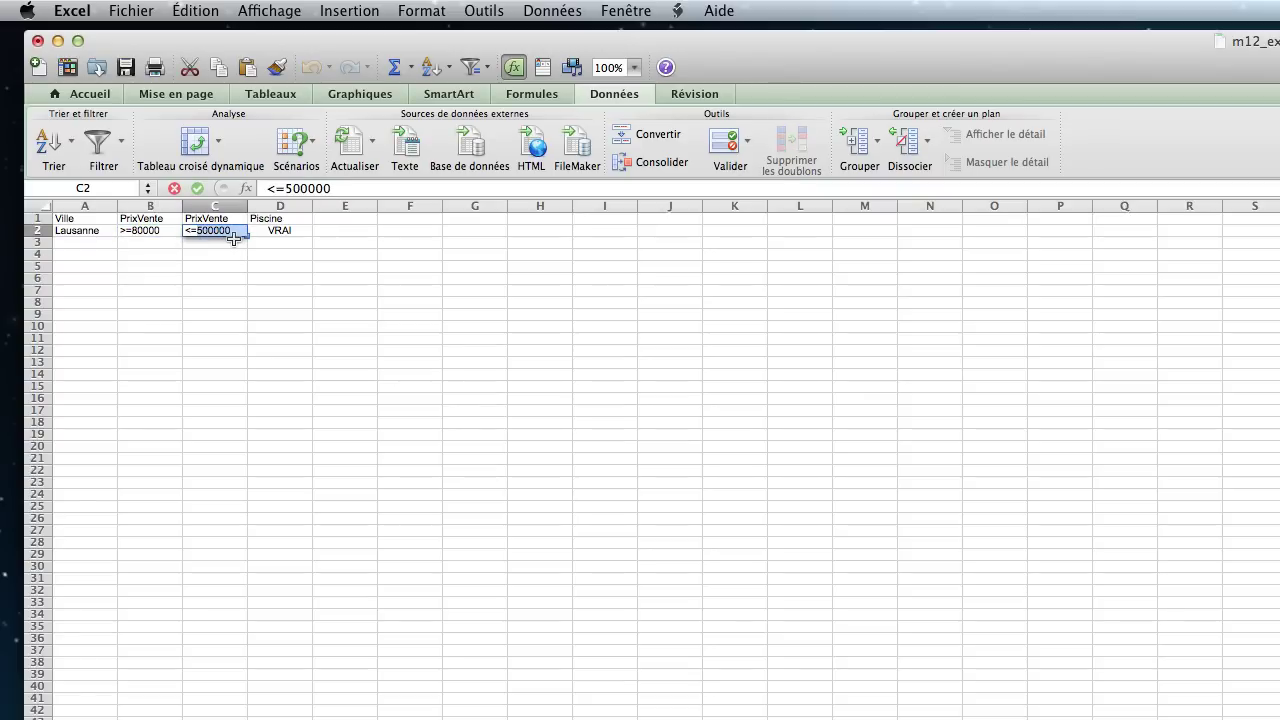
text(150)
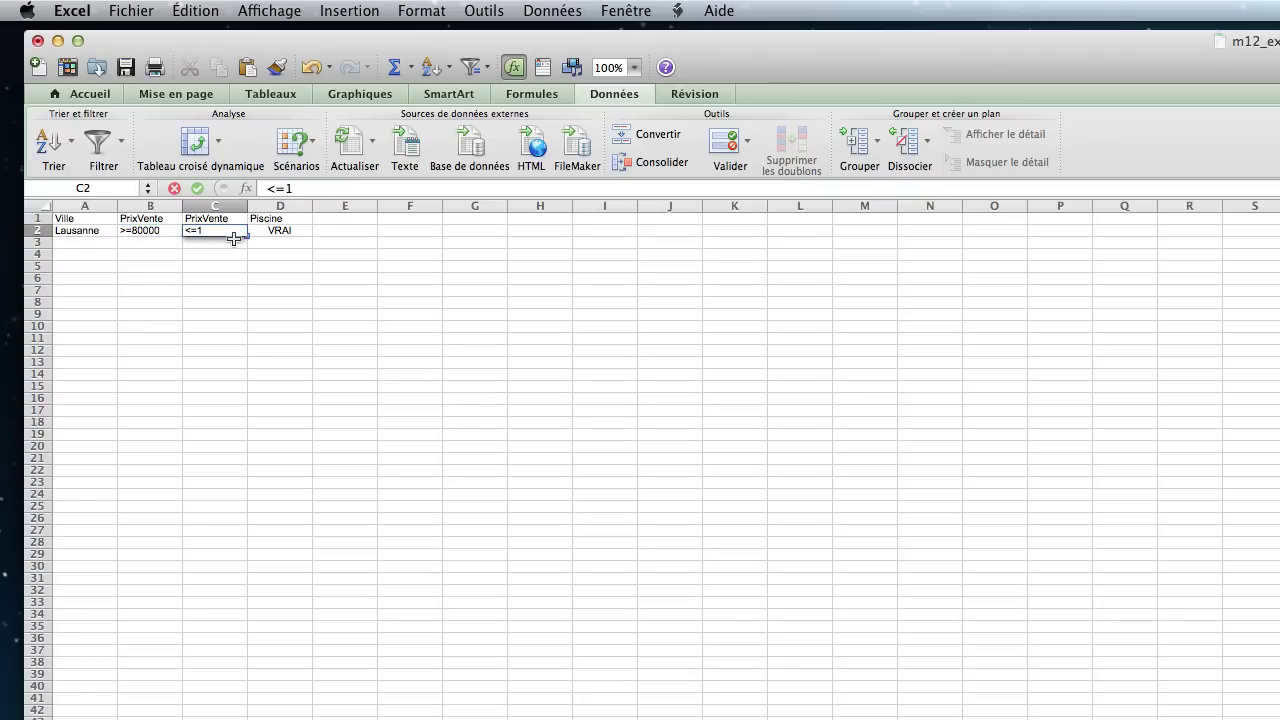
text(000)
key(Return)
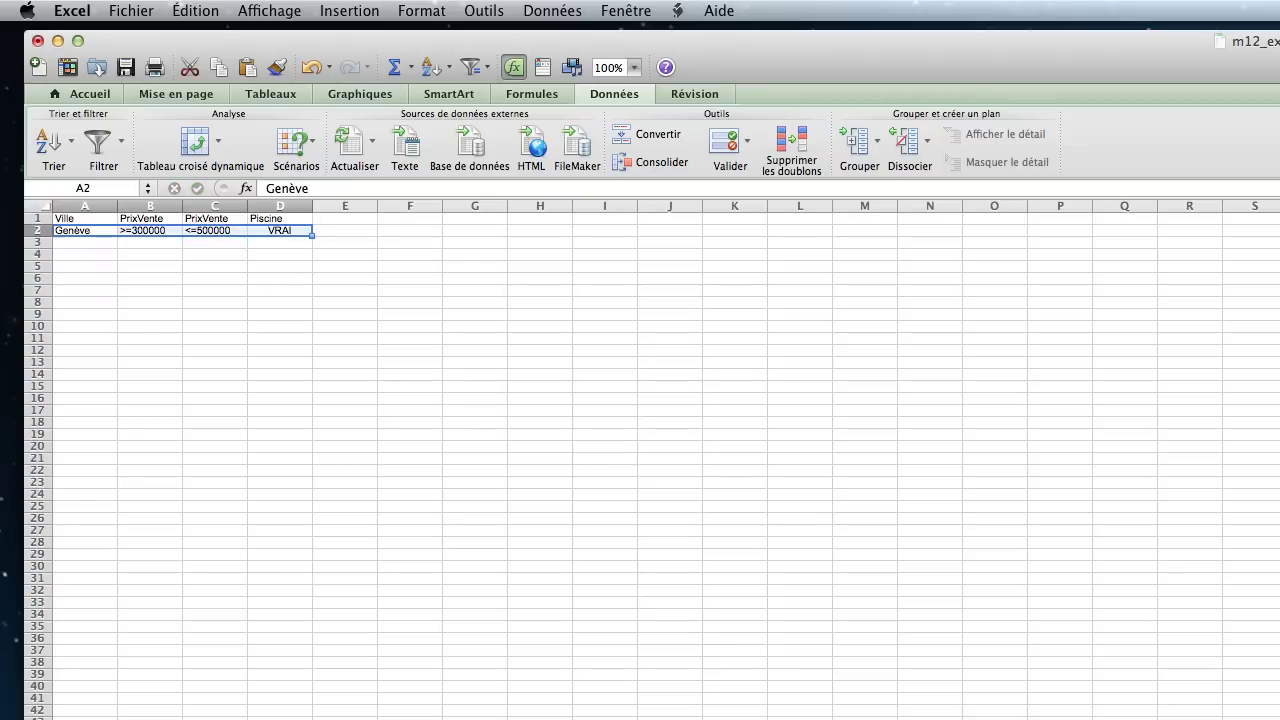
- Set the Ville criterion in A2 of the Ex 3c sheet to Martigny
double_click(91, 230)
drag(93, 230, 26, 231)
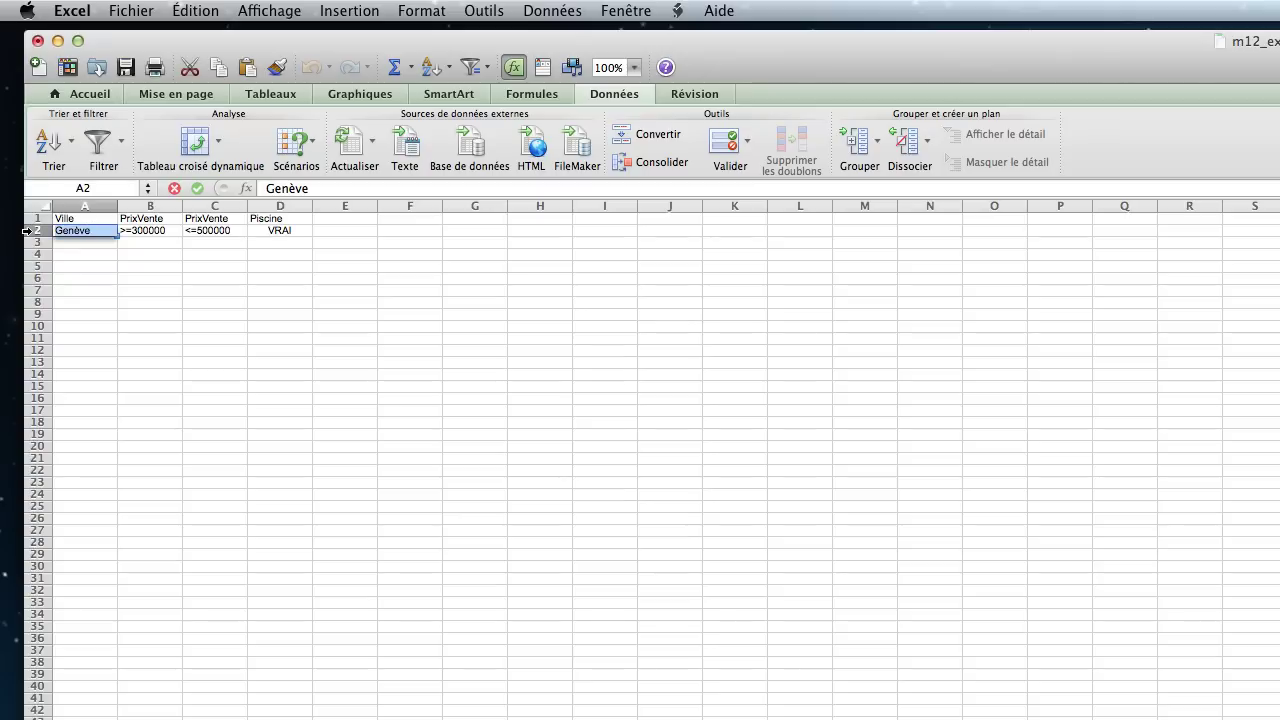
text(M)
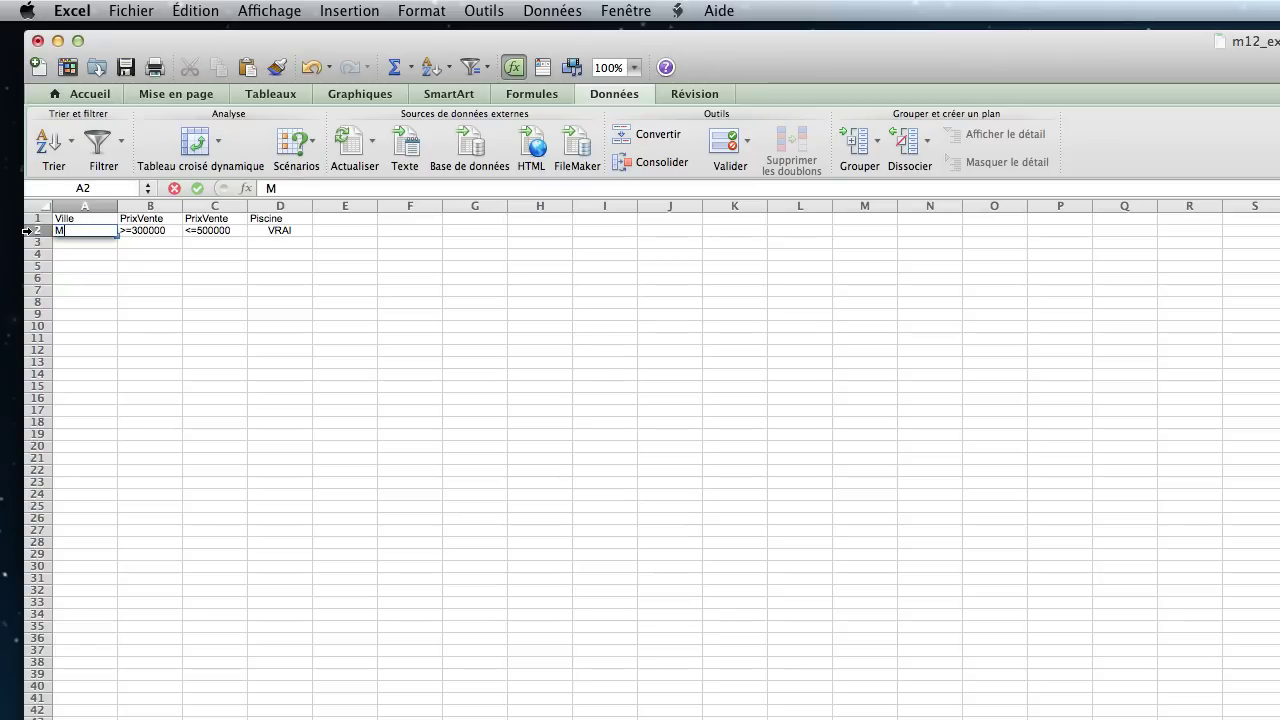
text(artigny)
- Set the two PrixVente criteria of Ex 3c to >=50000 in B2 and <=100000 in C2
double_click(167, 231)
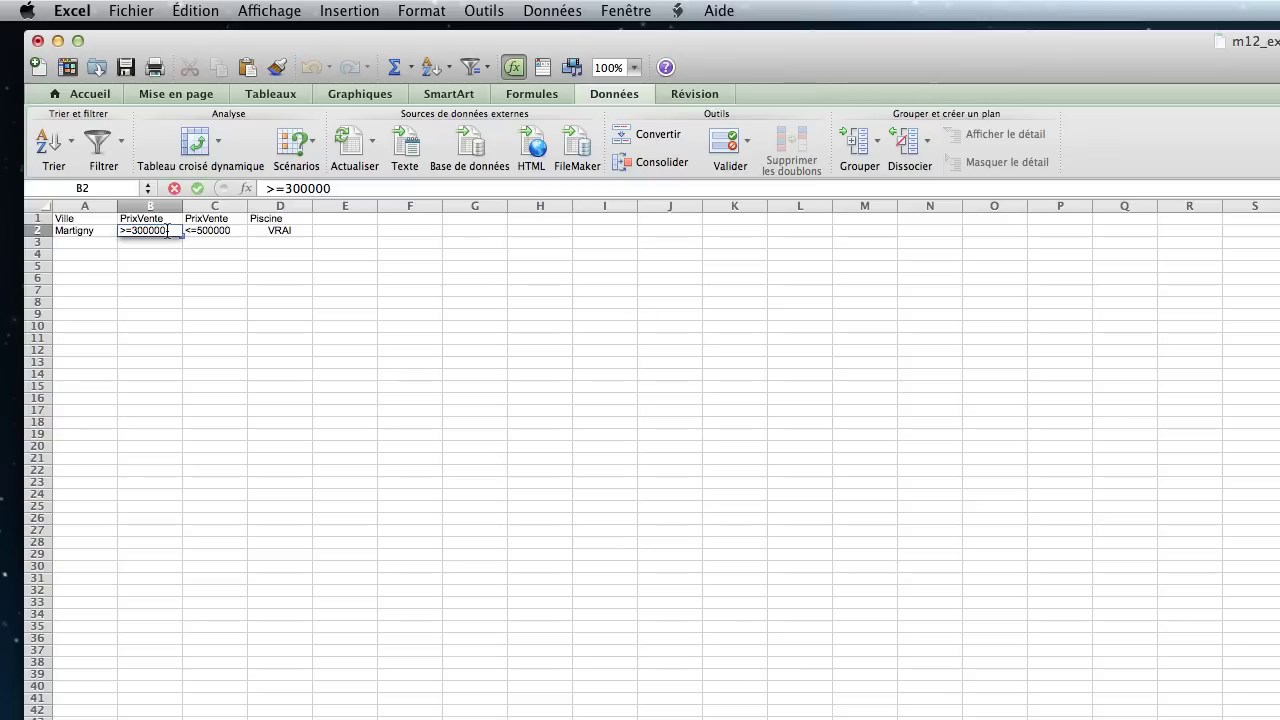
drag(167, 231, 121, 231)
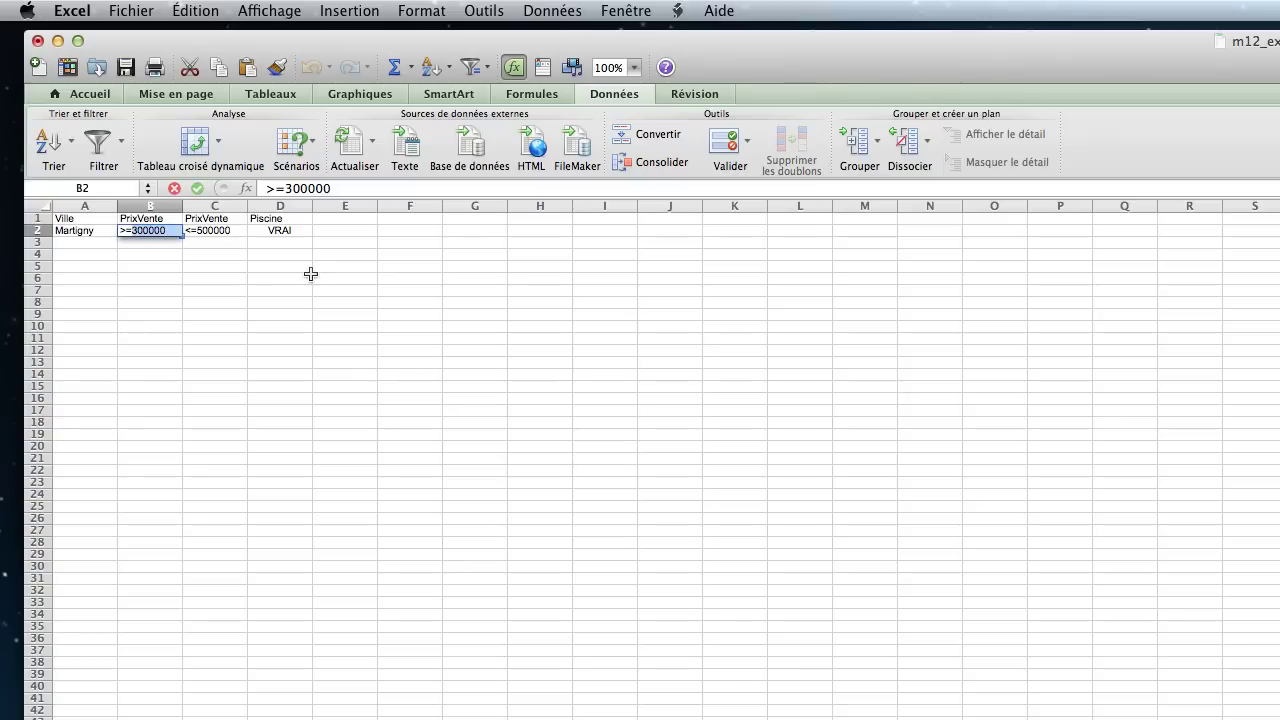
text(>=50000)
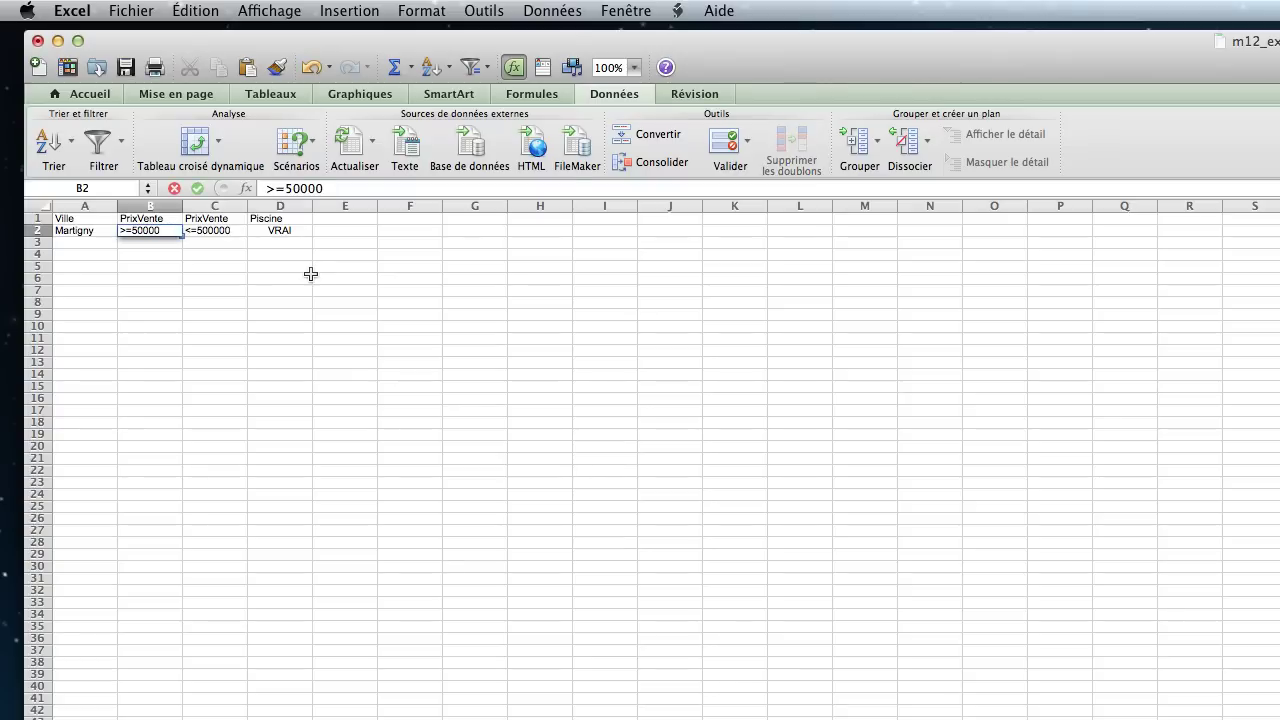
key(Tab)
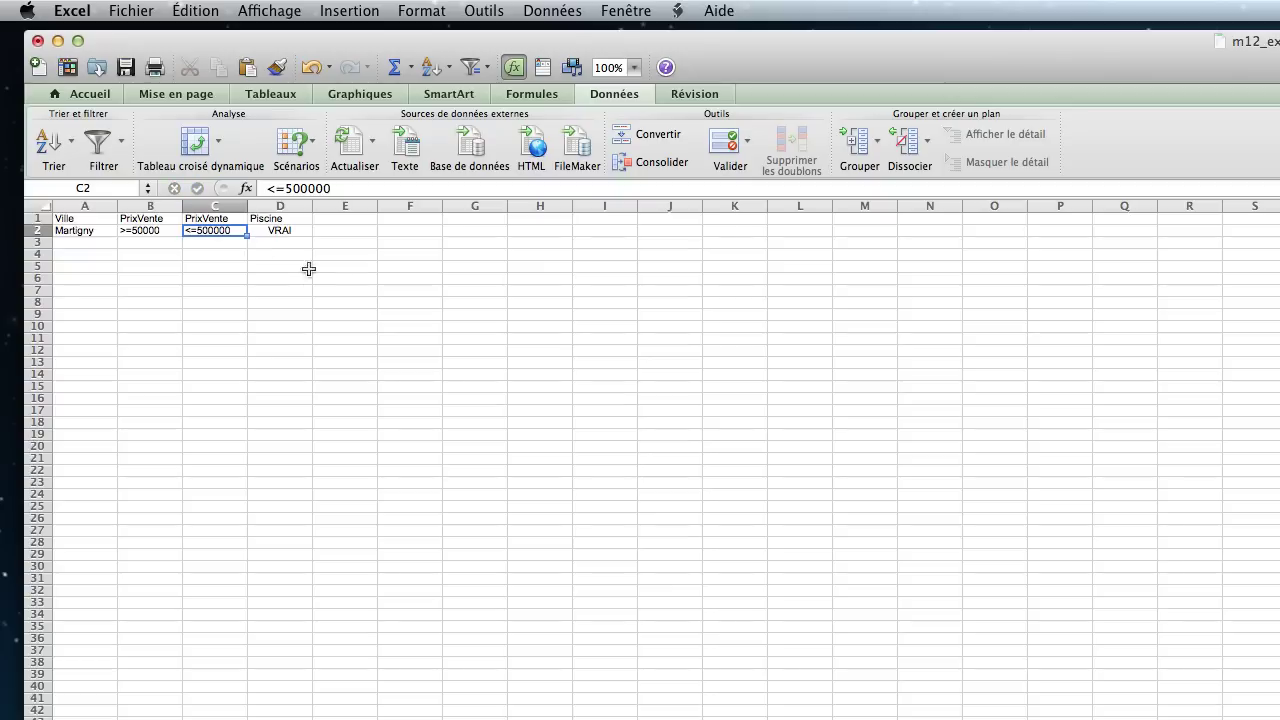
double_click(237, 231)
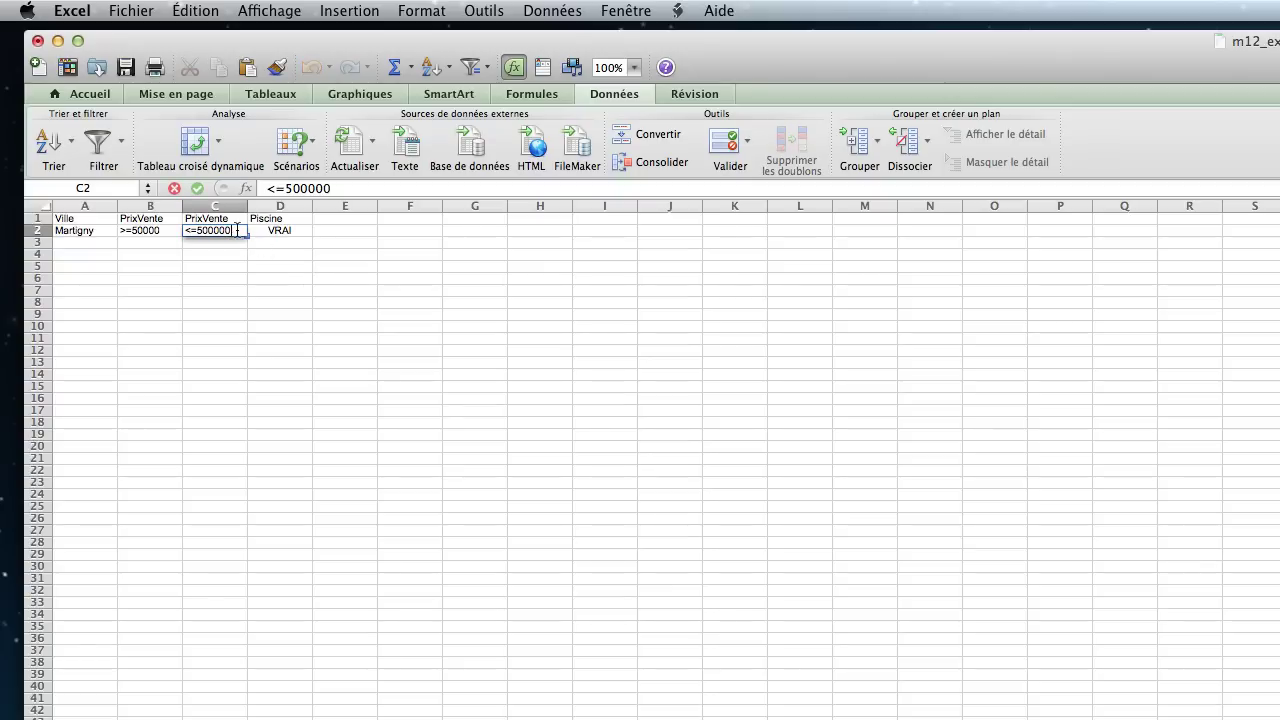
drag(237, 231, 185, 231)
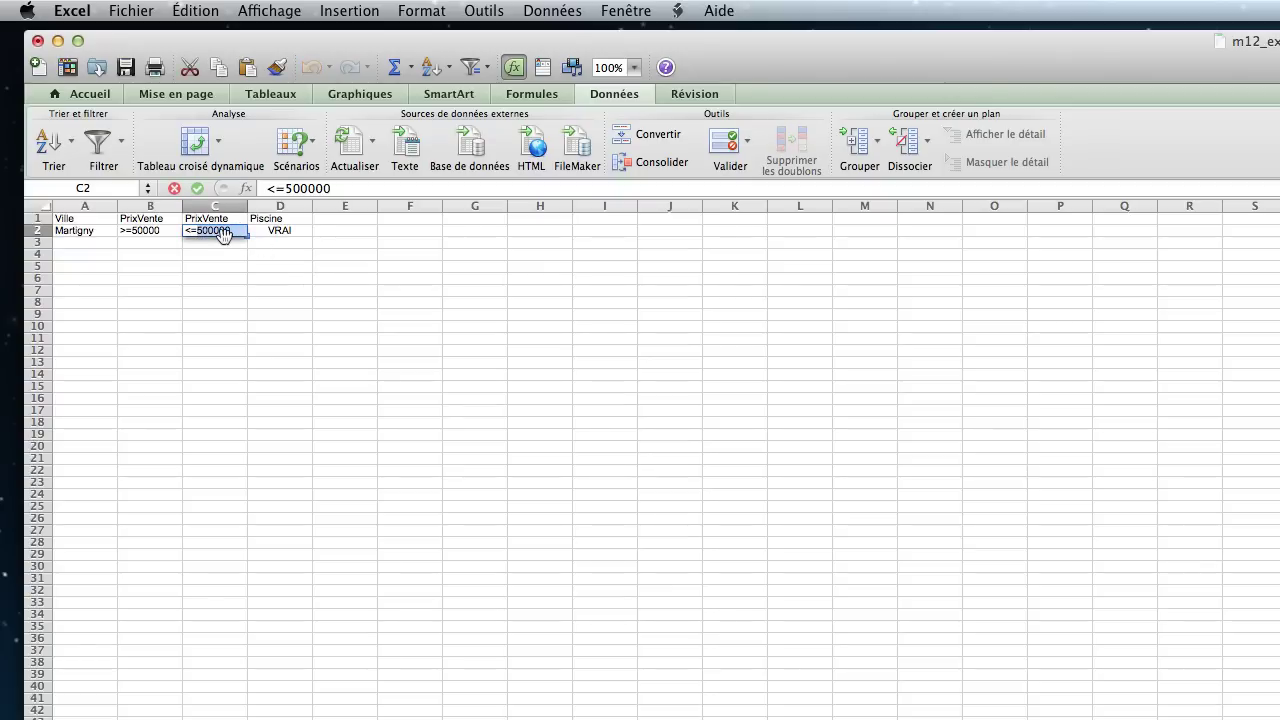
text(<=100)
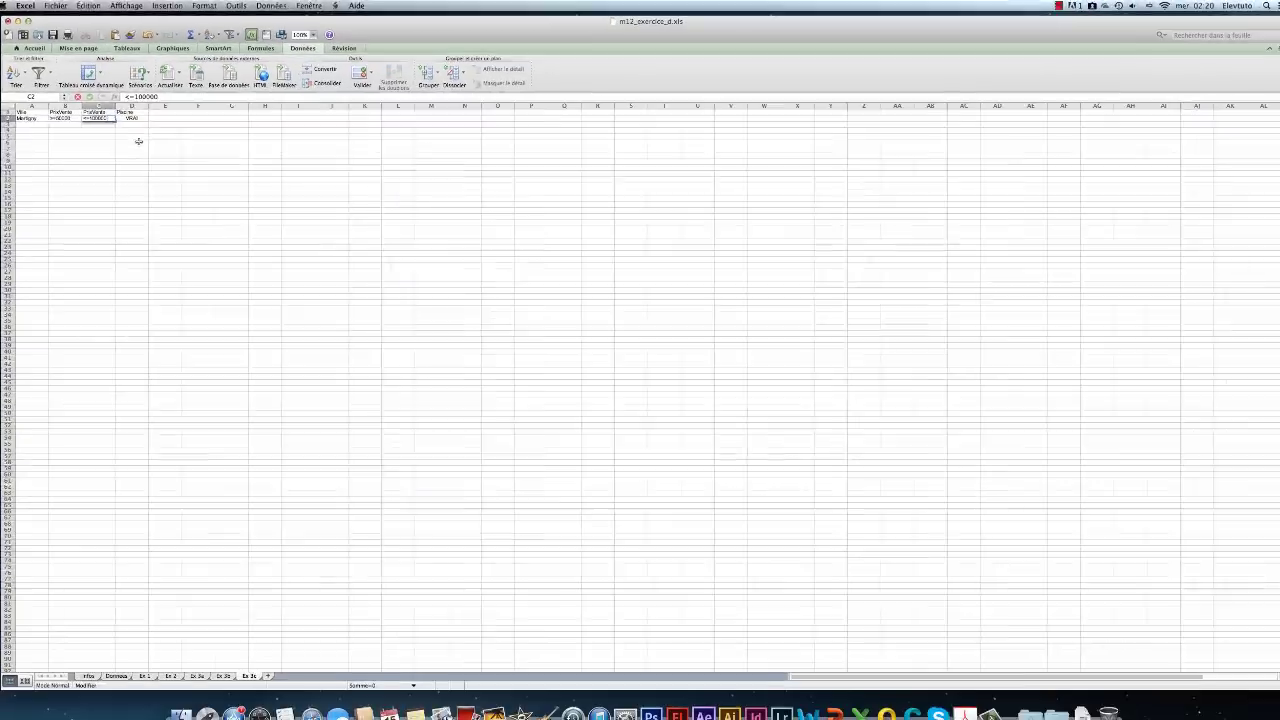
click(295, 278)
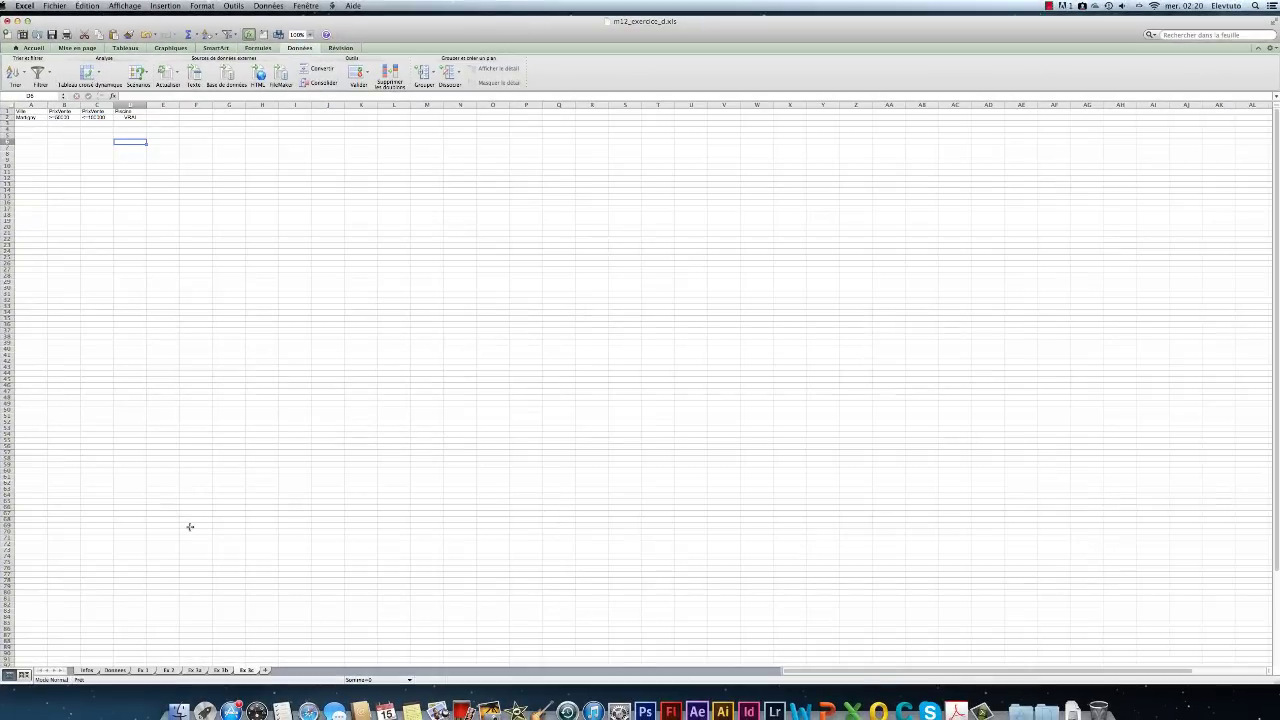
- From the Ex 3b sheet, start an advanced filter that copies to another location, using columns A:H of Donnees as the list range
click(220, 670)
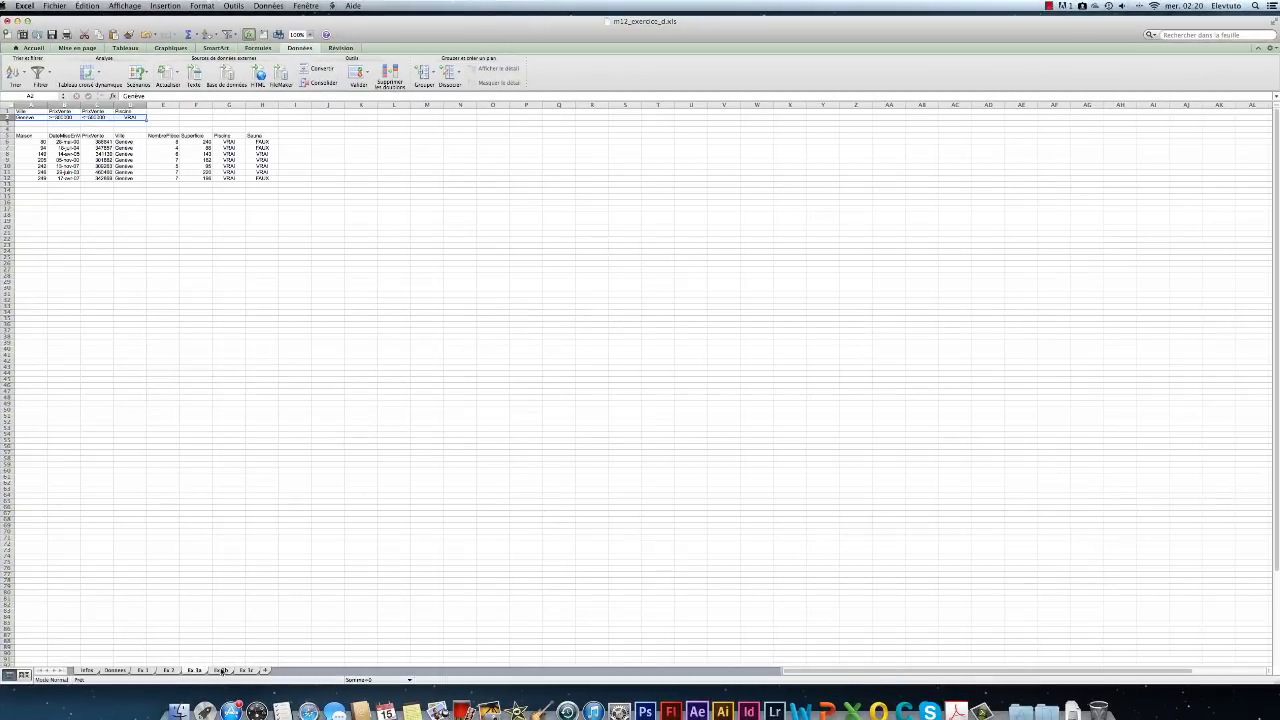
click(221, 670)
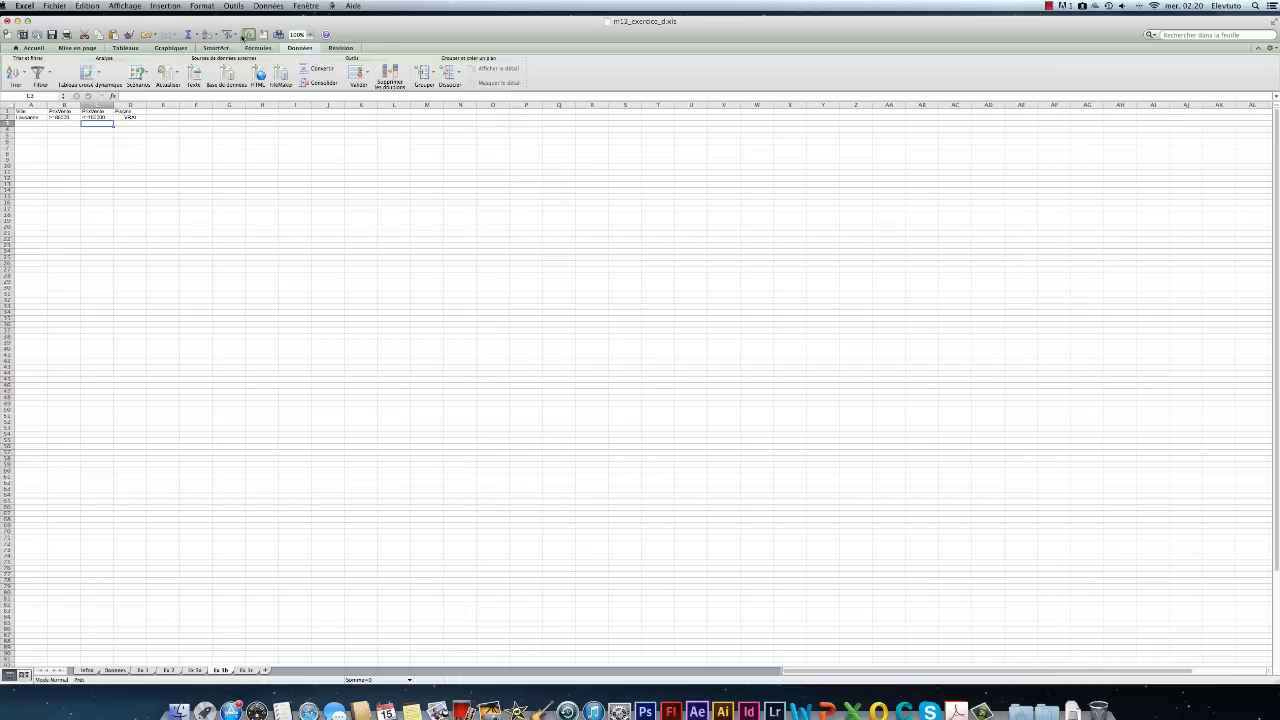
click(238, 36)
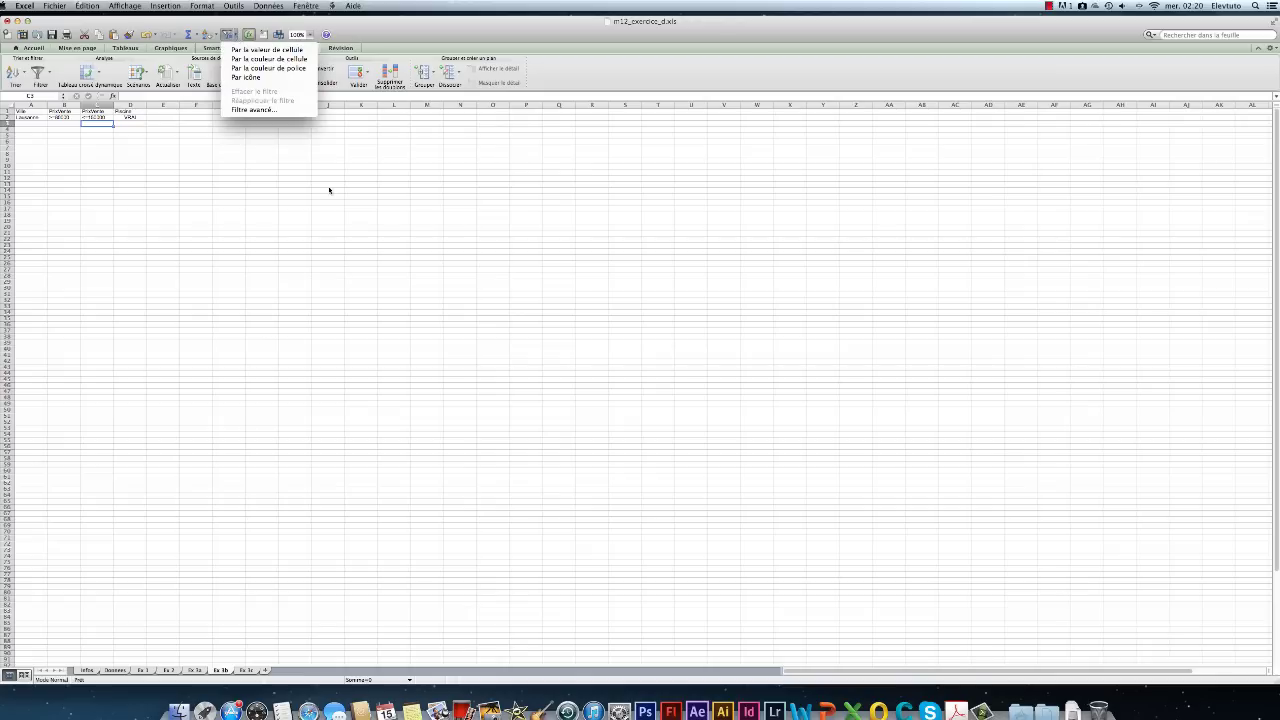
click(255, 109)
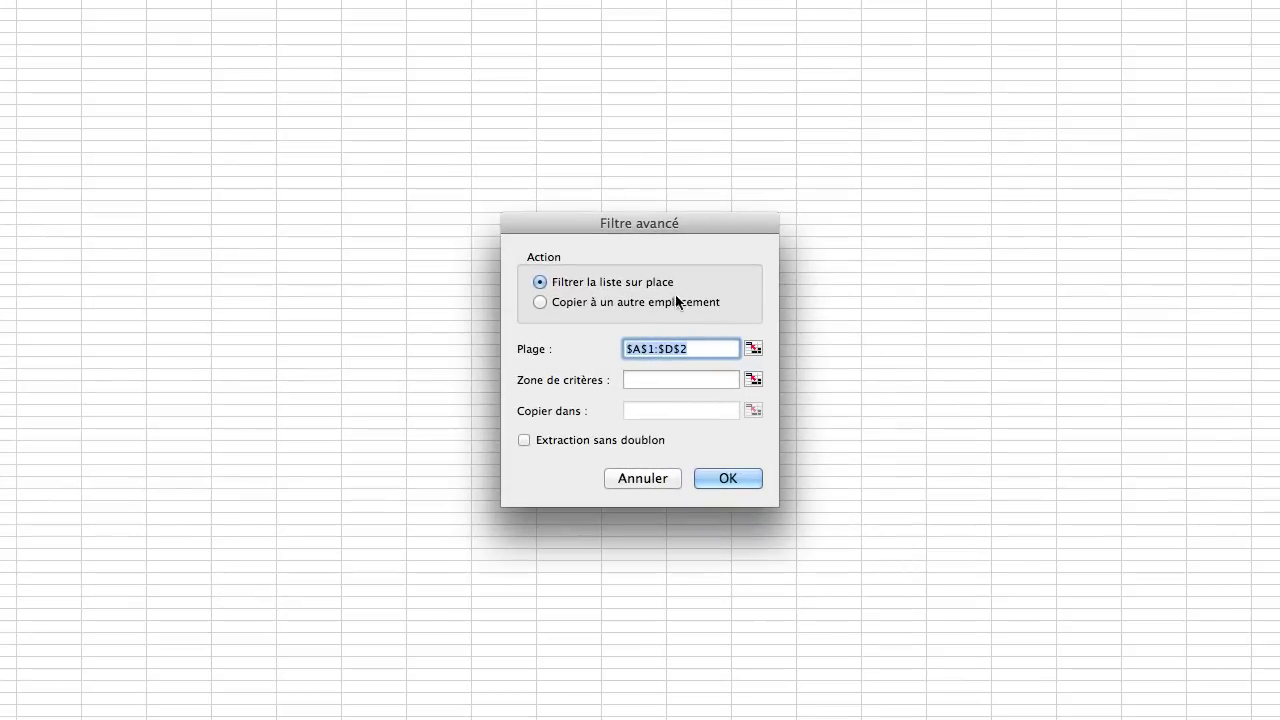
click(565, 302)
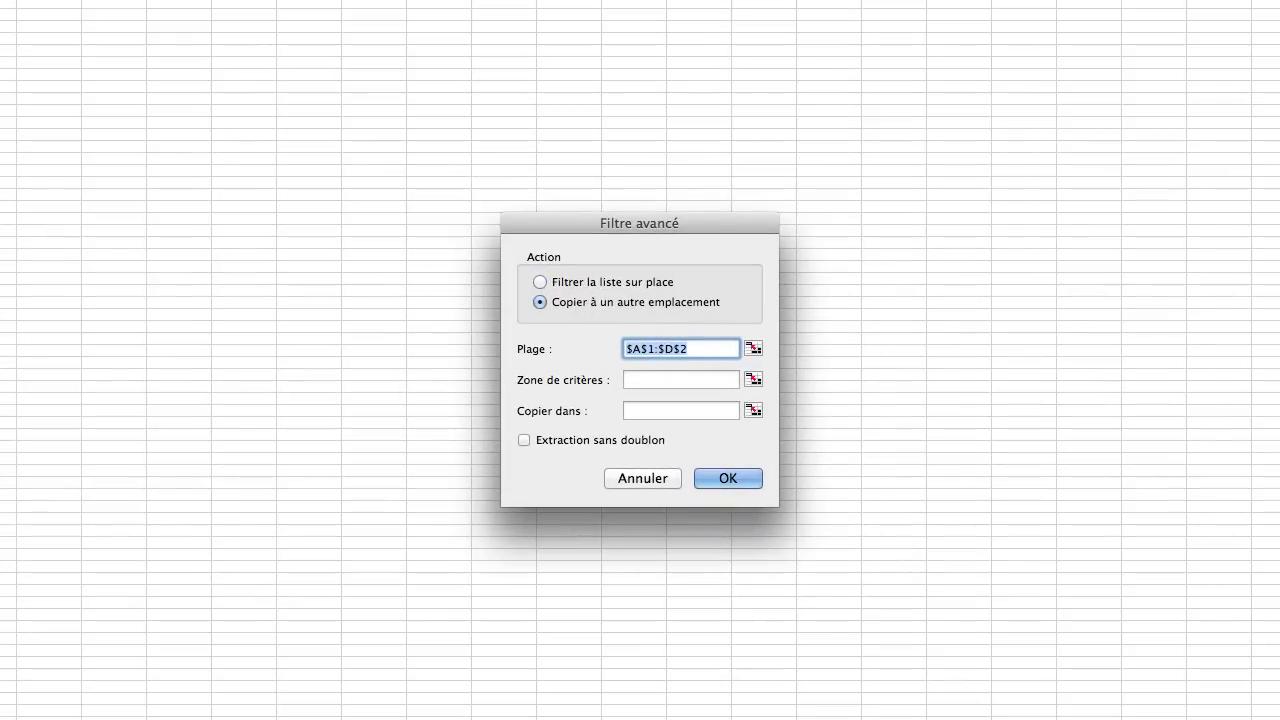
text(Donnees!)
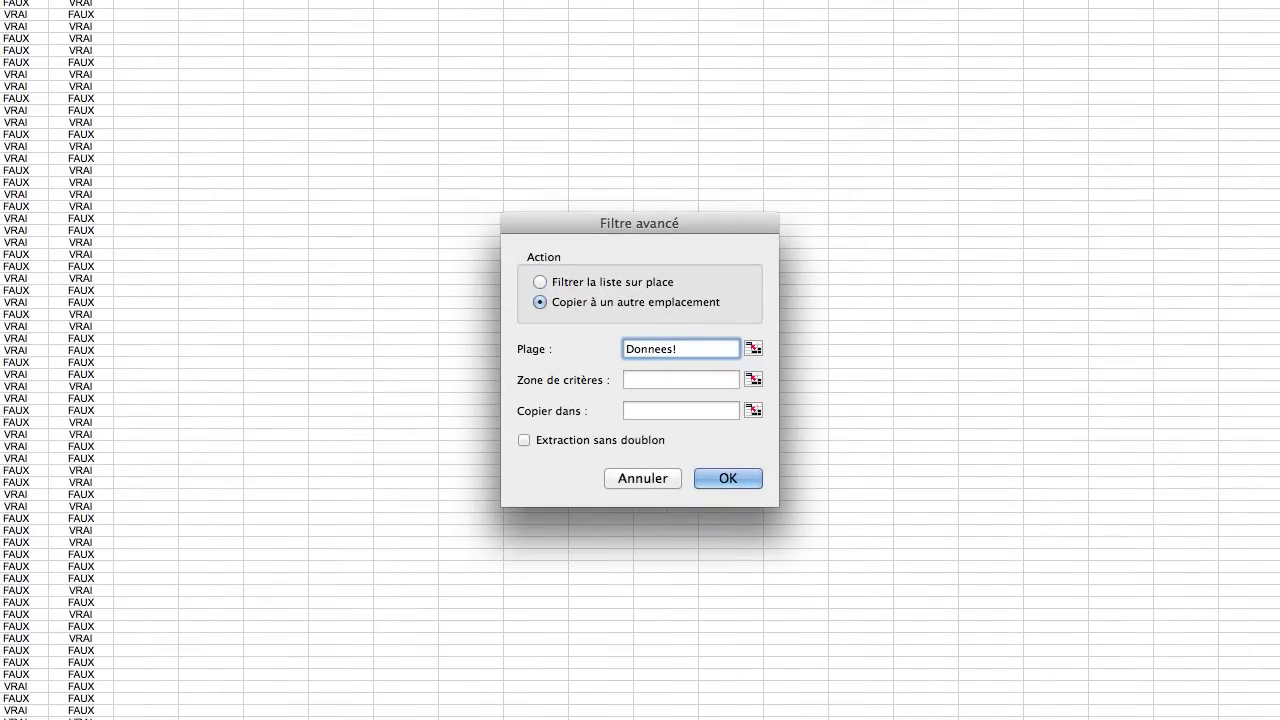
drag(0, 0, 80, 0)
- Set the advanced filter's criteria range to A1:D2 of the Ex 3b sheet
click(656, 379)
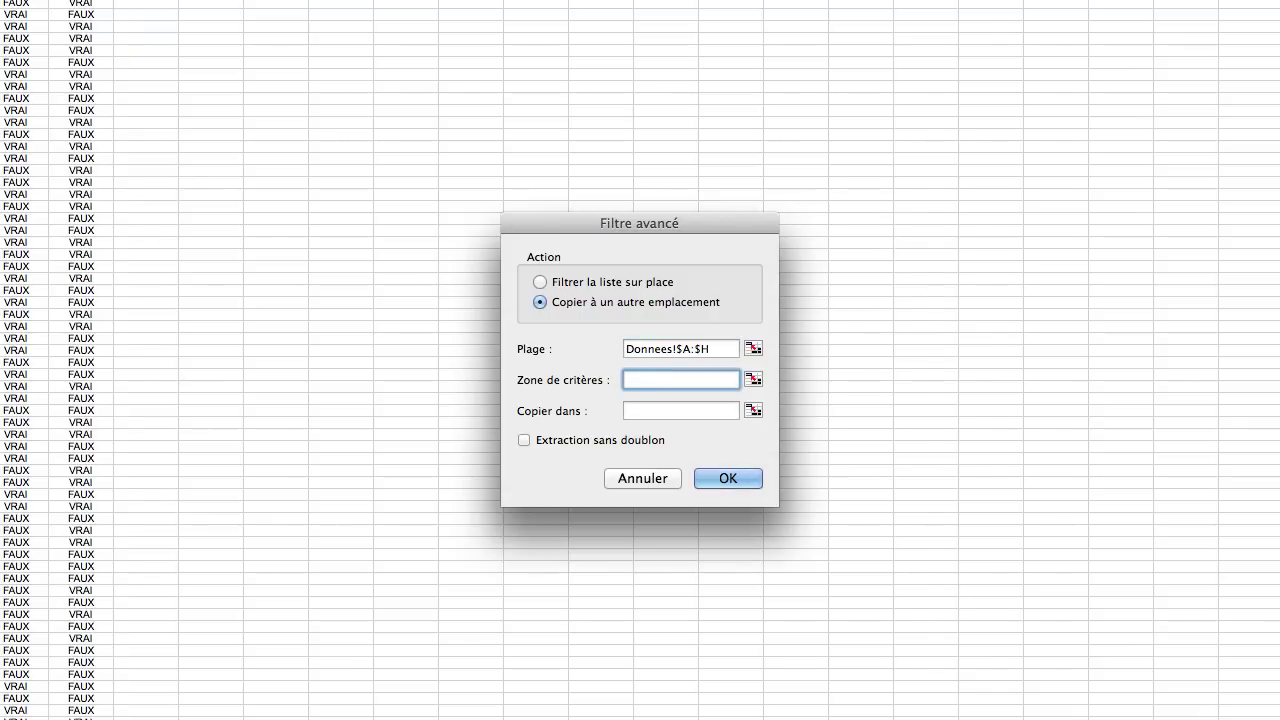
click(200, 718)
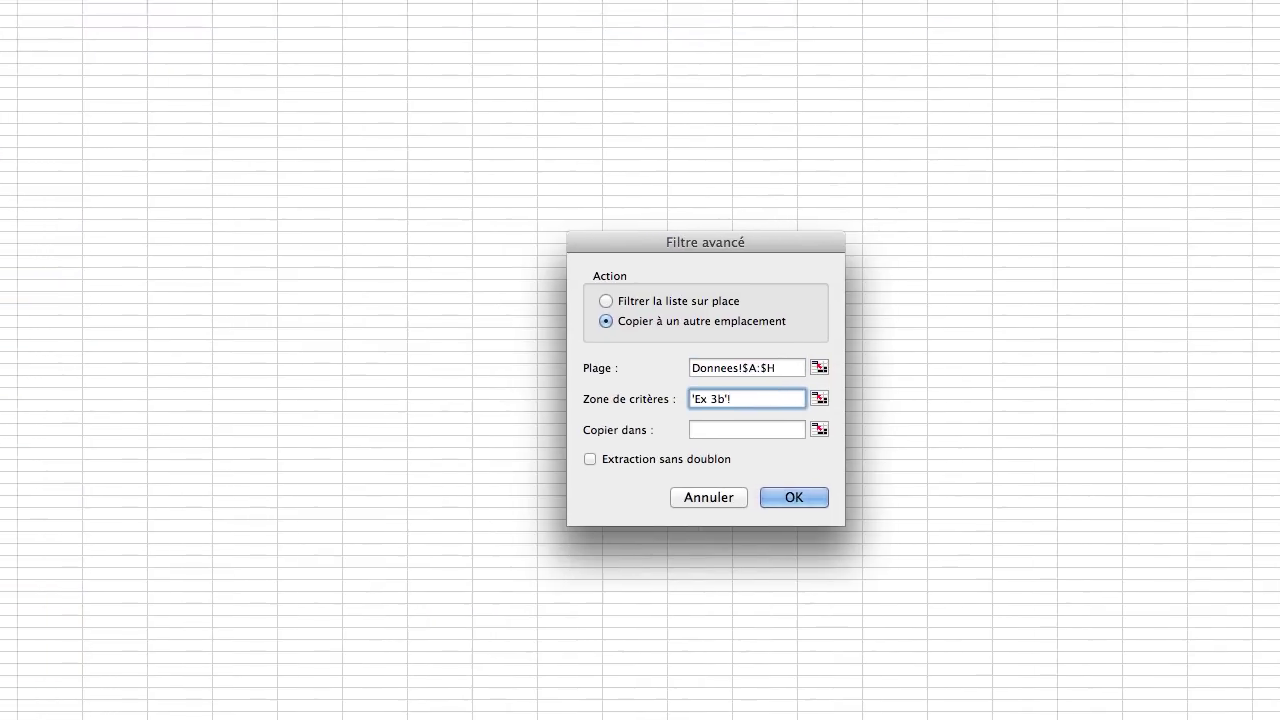
drag(0, 0, 137, 2)
- Set A5 of Ex 3b as the copy destination, enable extraction without duplicates, and run the advanced filter
click(957, 494)
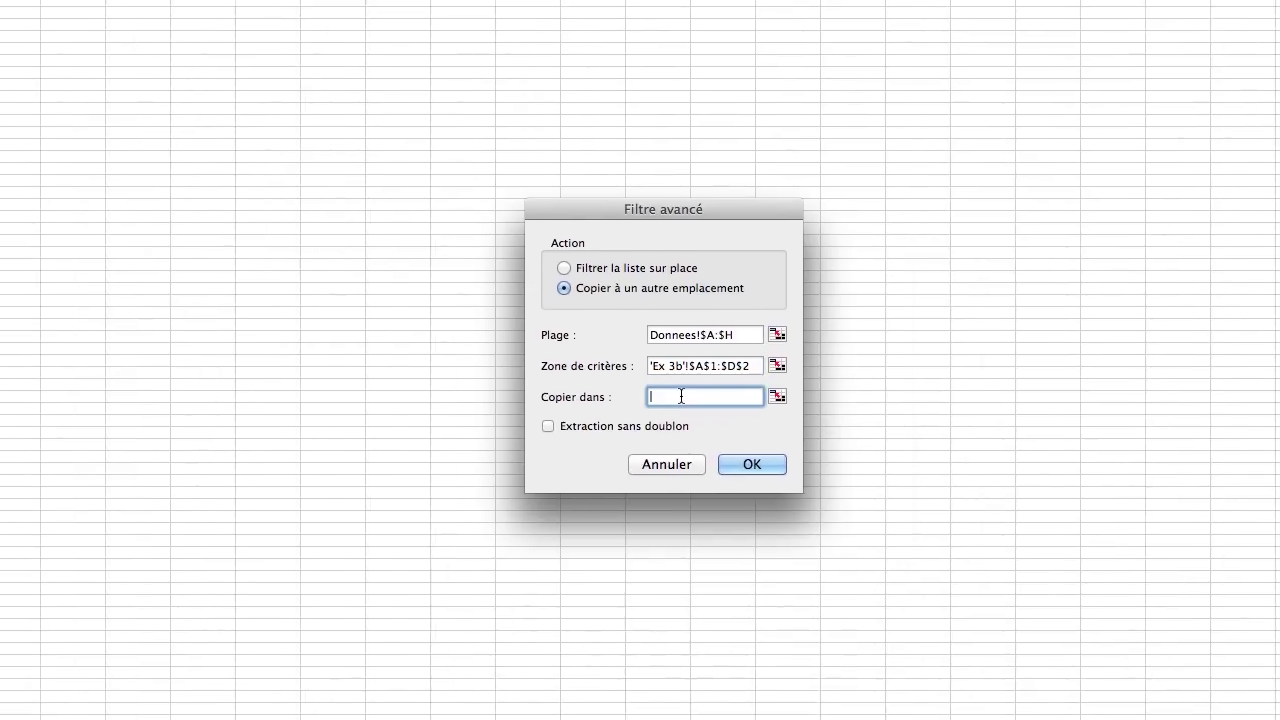
click(0, 0)
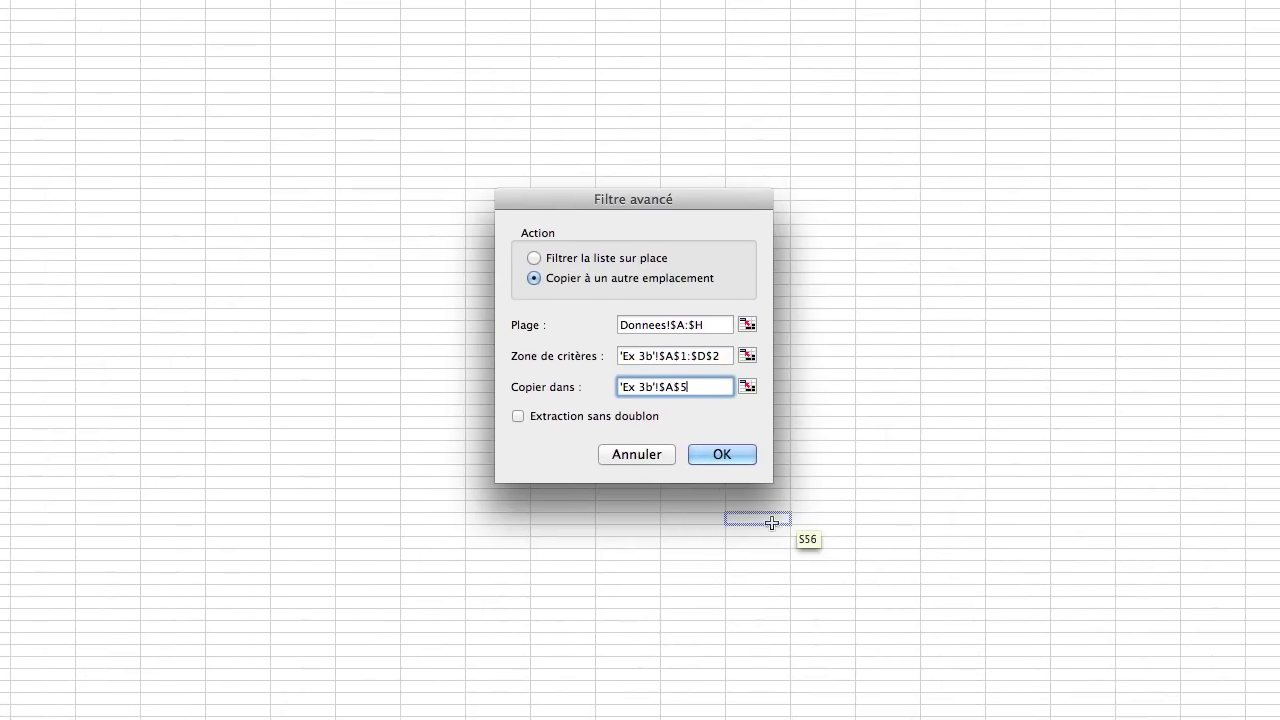
click(537, 415)
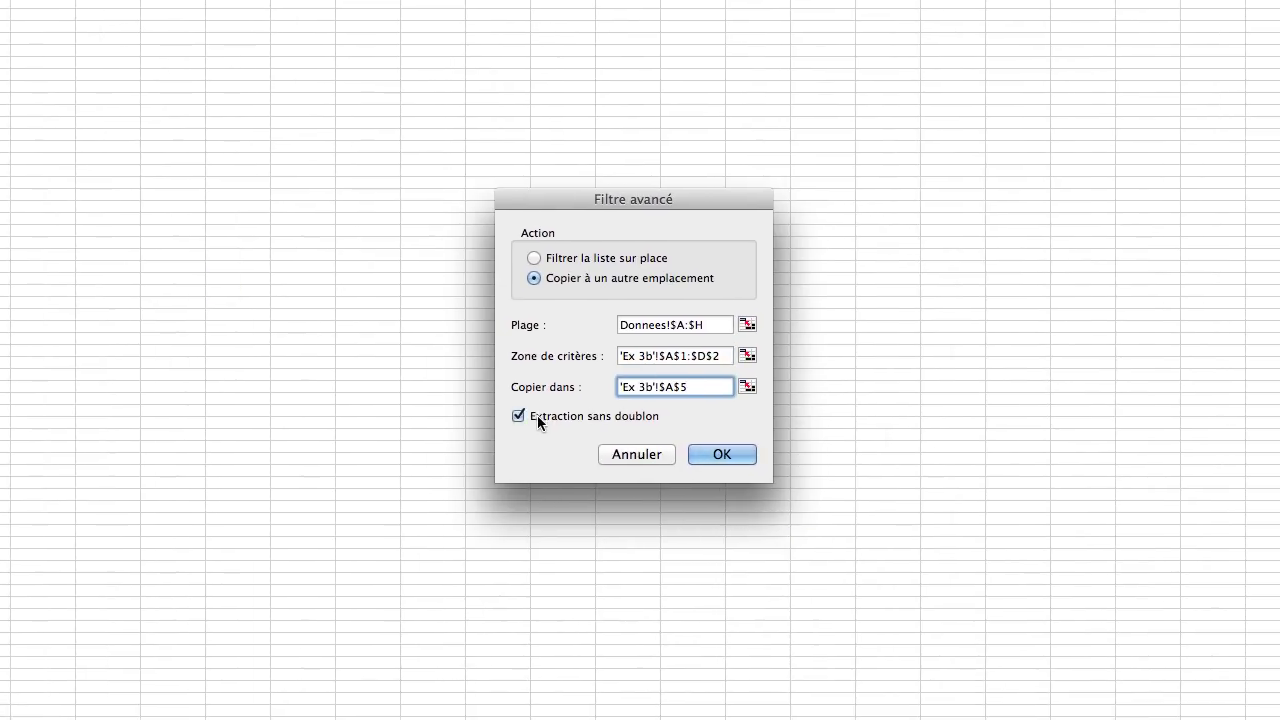
click(729, 452)
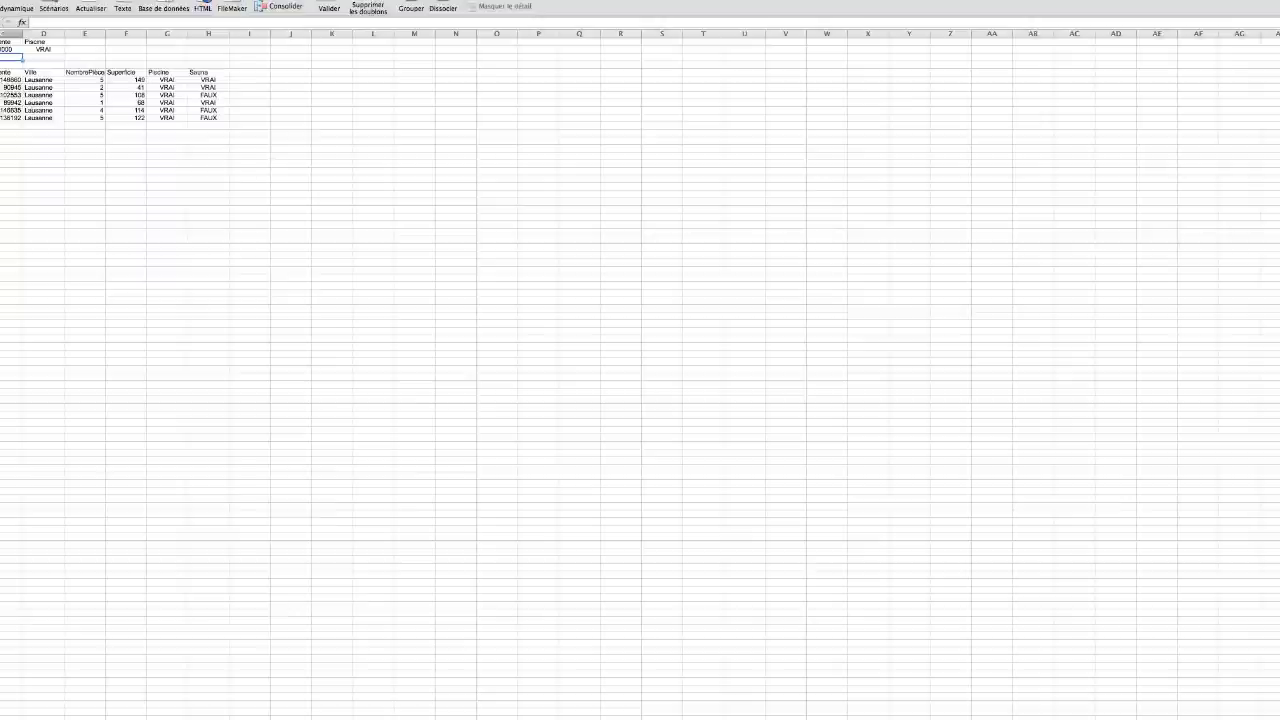
- From the Ex 3c sheet, start an advanced filter with columns A:H of the Donnees sheet as the list range
click(255, 661)
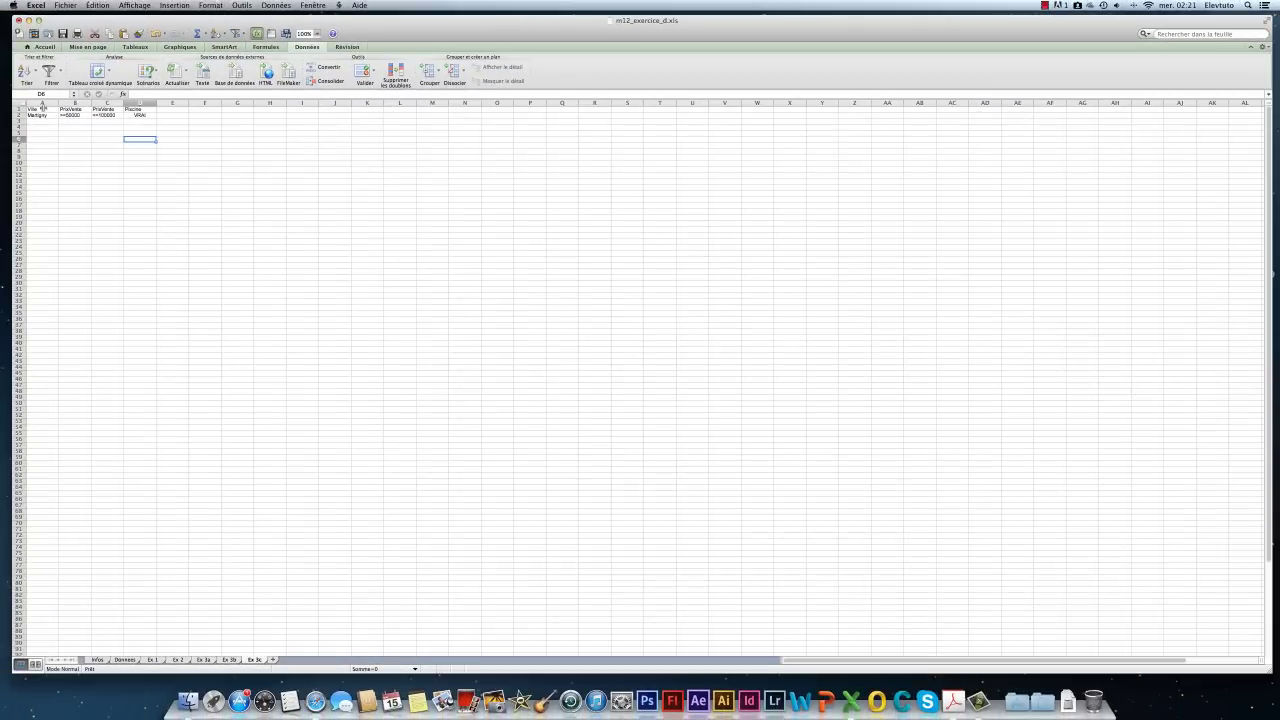
click(249, 38)
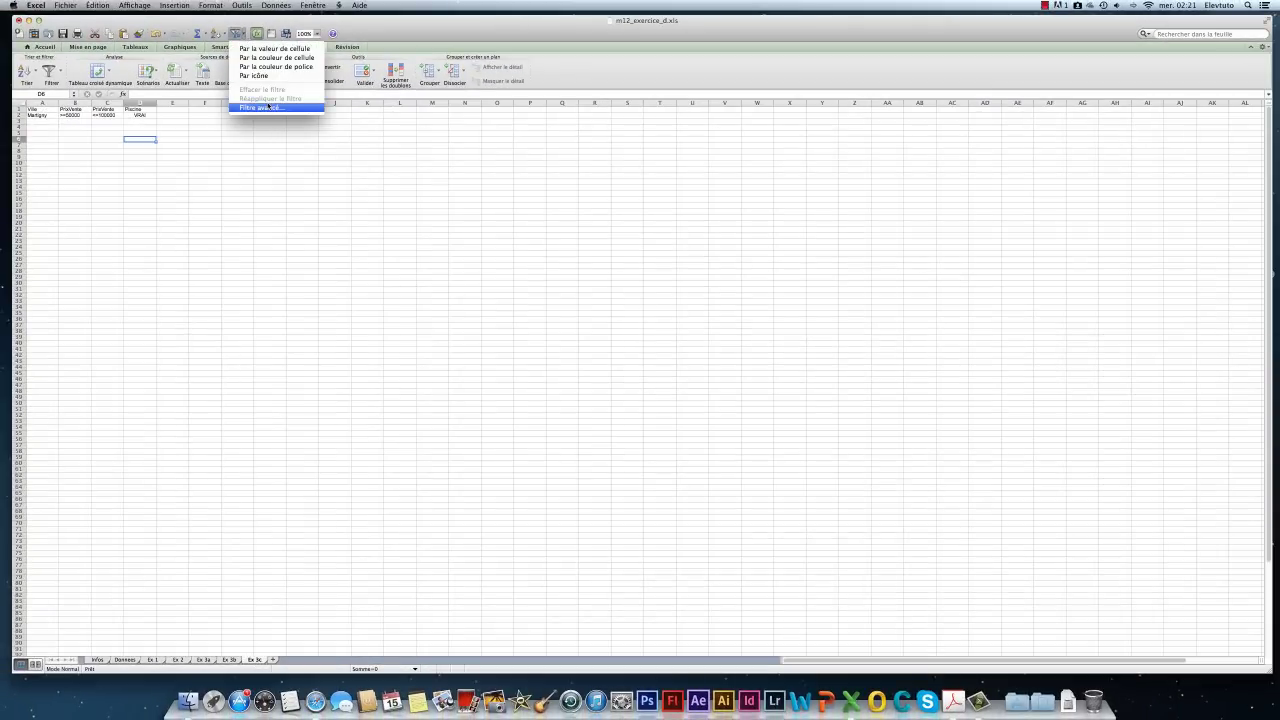
click(265, 106)
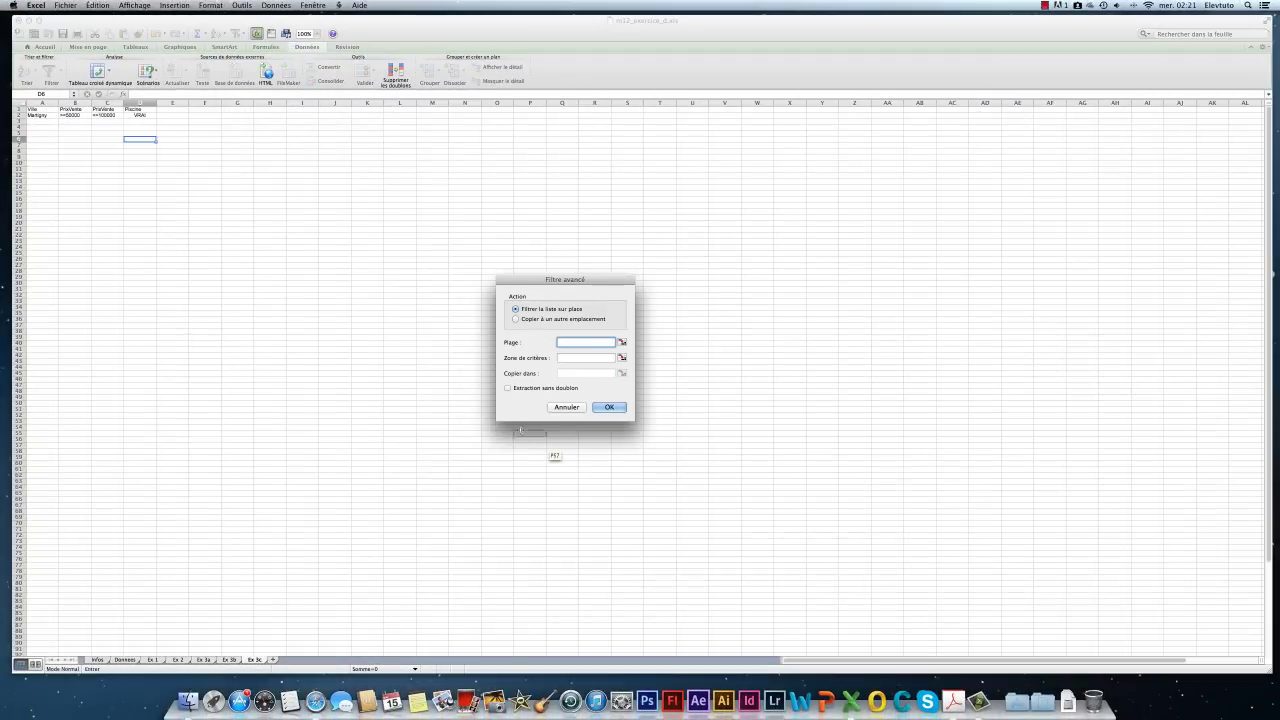
click(124, 660)
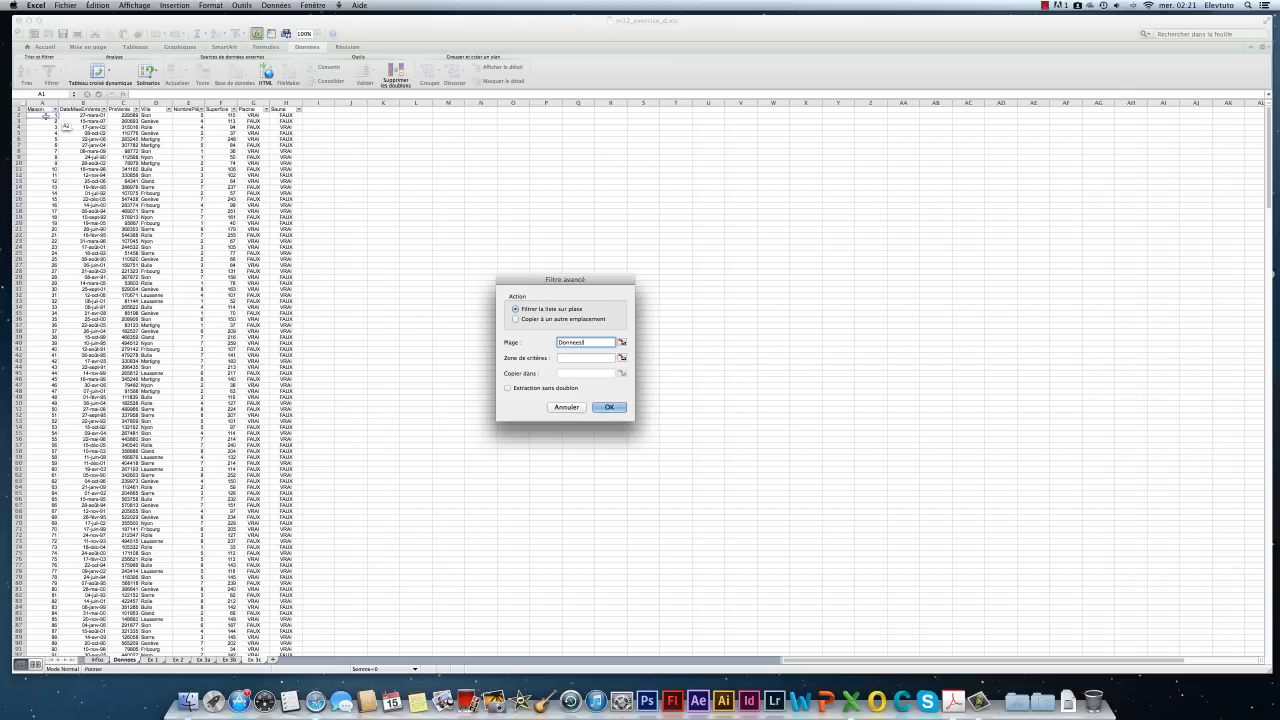
drag(42, 103, 285, 101)
- Set the advanced filter's criteria range to A1:D2 of the Ex 3c sheet
key(Tab)
click(253, 659)
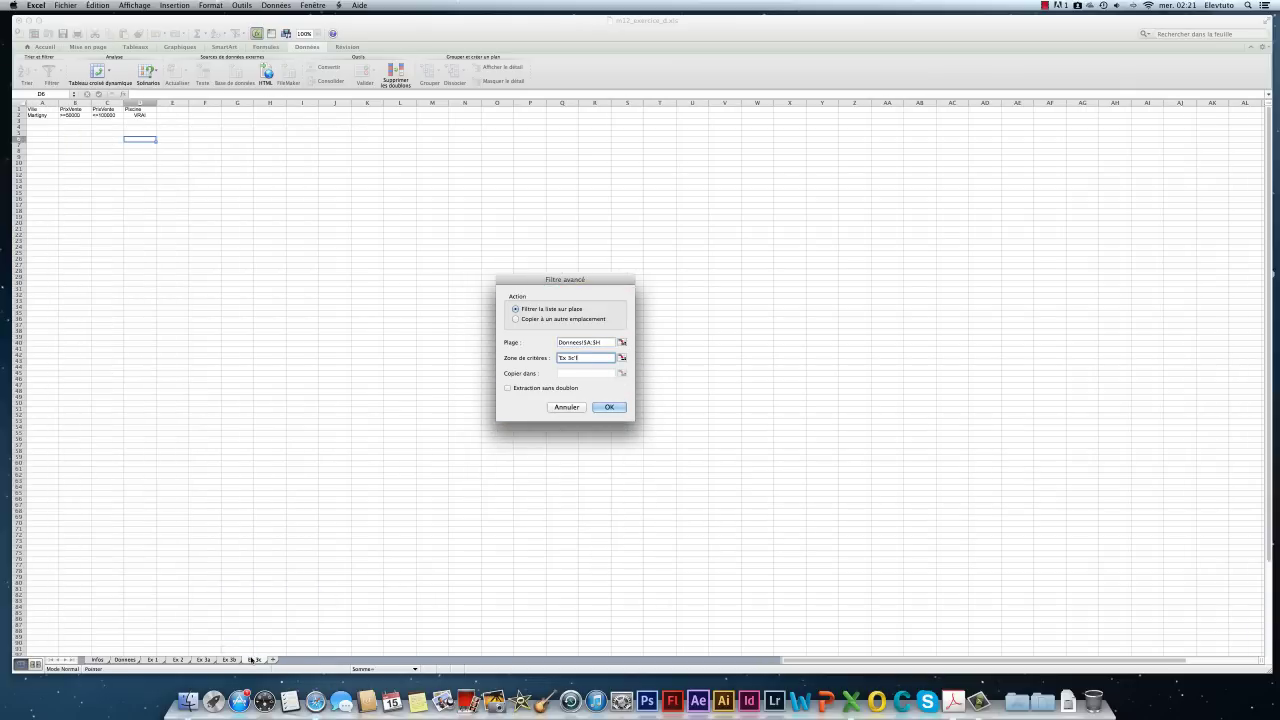
drag(40, 109, 134, 114)
- Have the filter copy its results without duplicates to A6 of Ex 3c, and run it
click(557, 319)
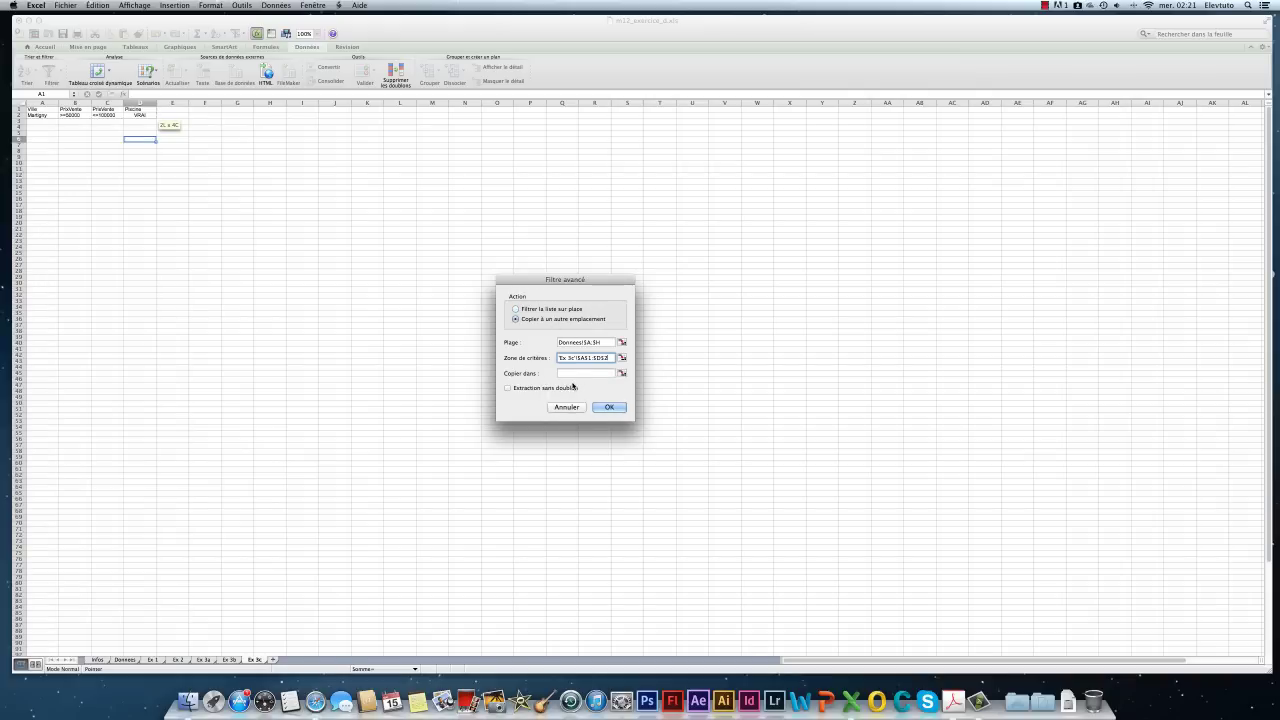
click(572, 374)
click(50, 139)
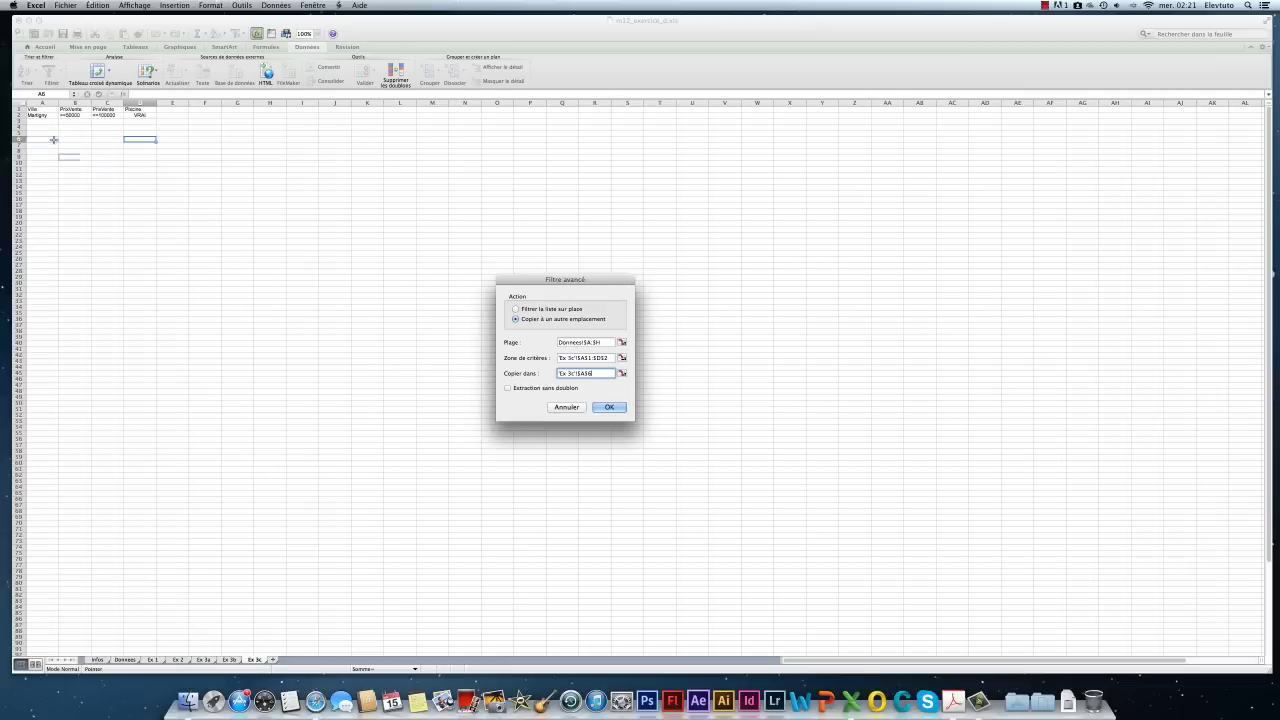
click(508, 388)
click(610, 407)
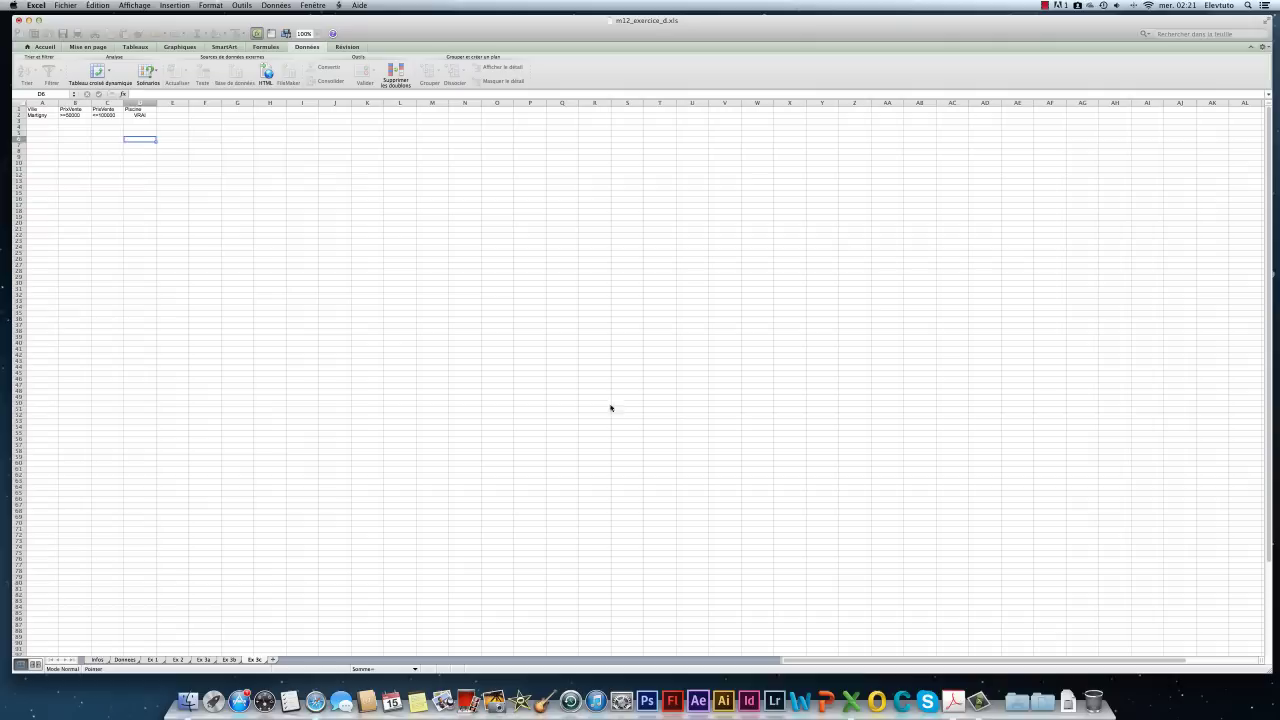